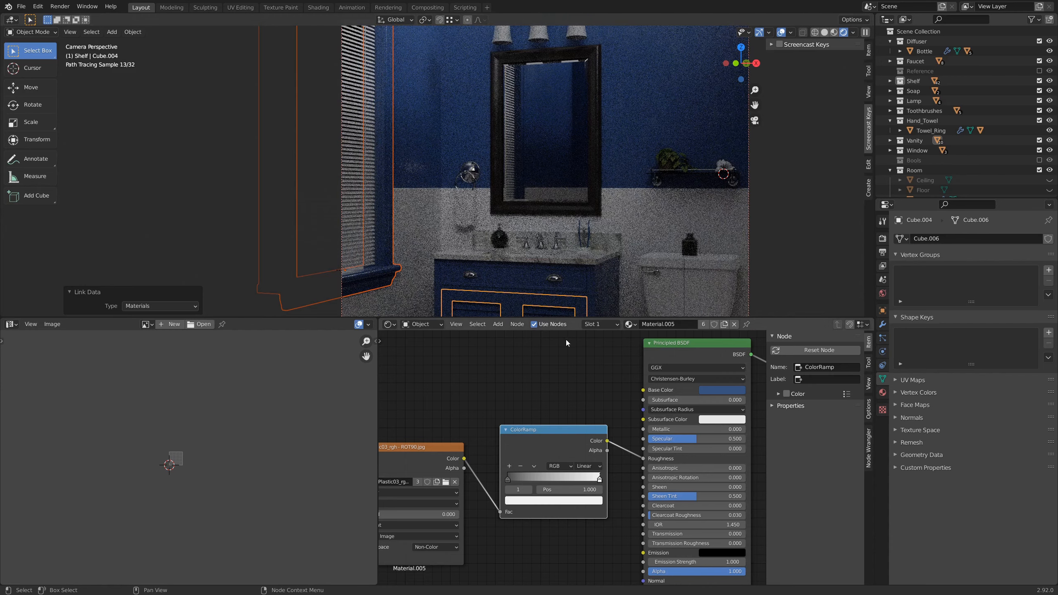
Step: Try a red base color on a single-user copy of the vanity doors' material and undo both changes
left_click(703, 325)
middle_click_drag(600, 400, 459, 418)
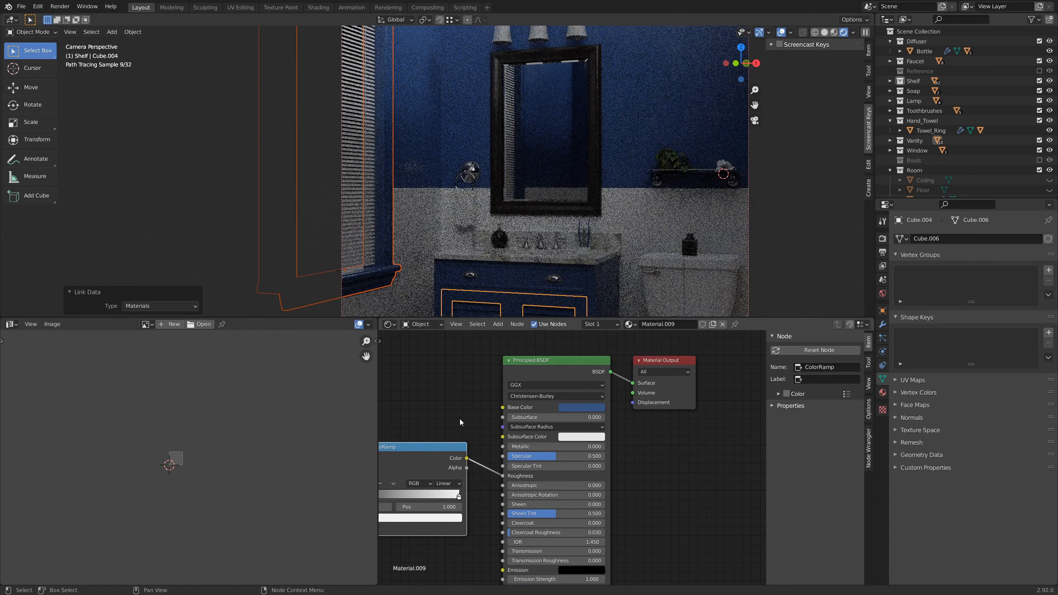
left_click(576, 407)
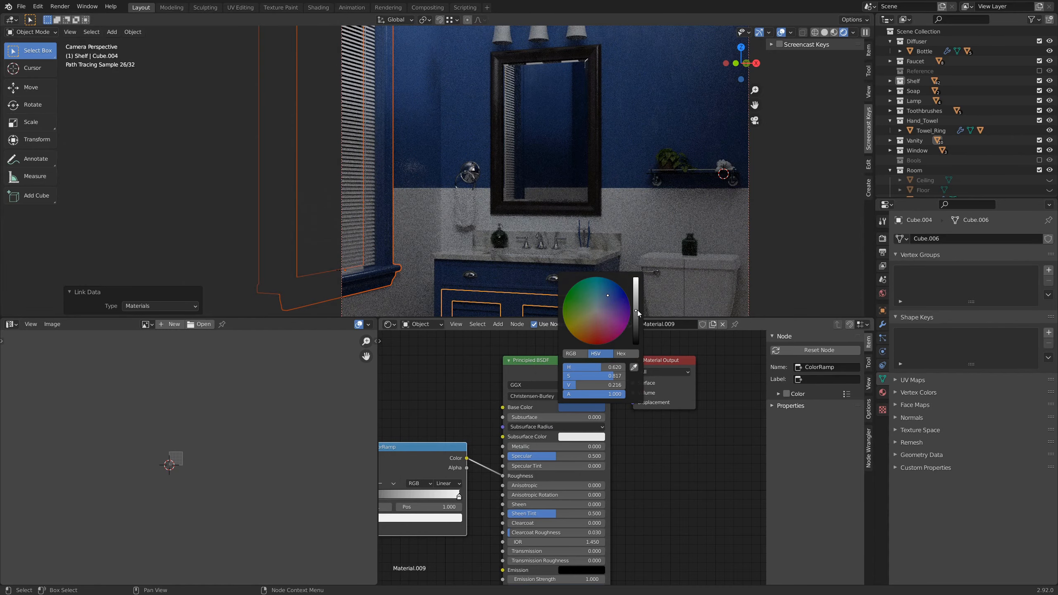
left_click_drag(589, 369, 625, 367)
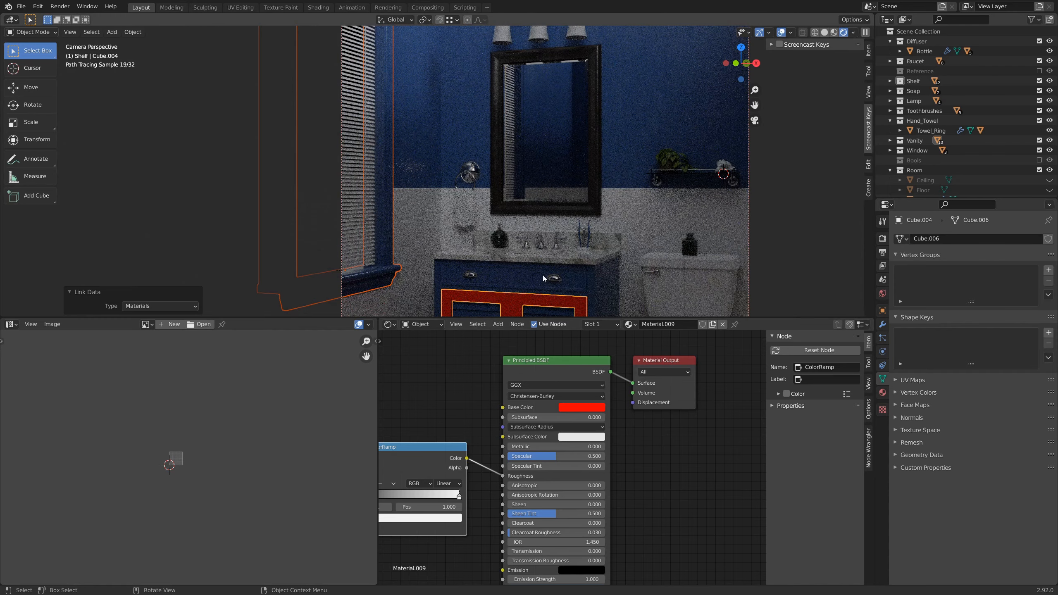
scroll(495, 244, "down", 1)
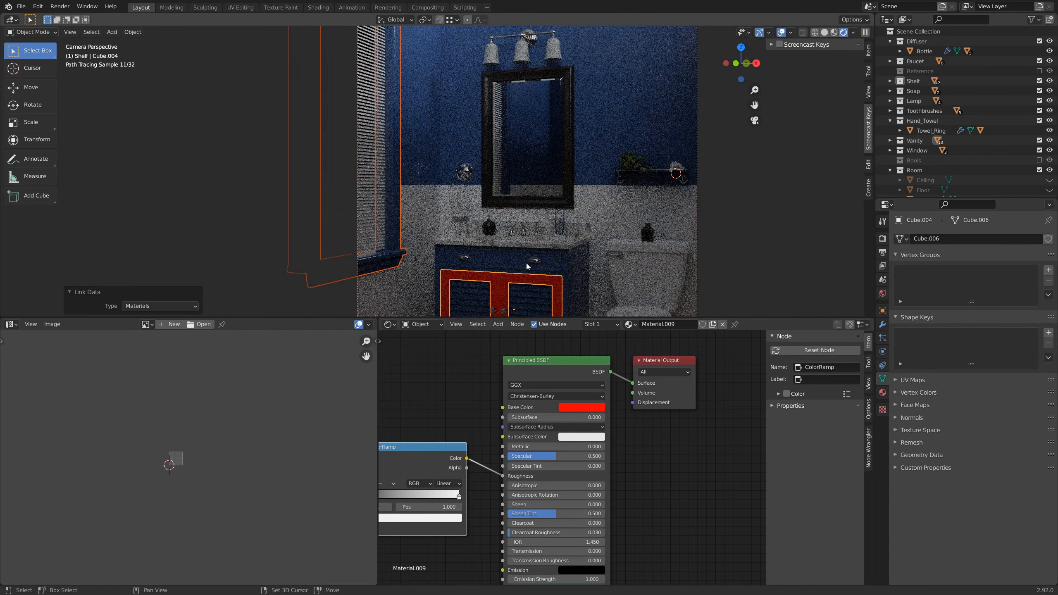
middle_click_drag(525, 262, 529, 218, "shift")
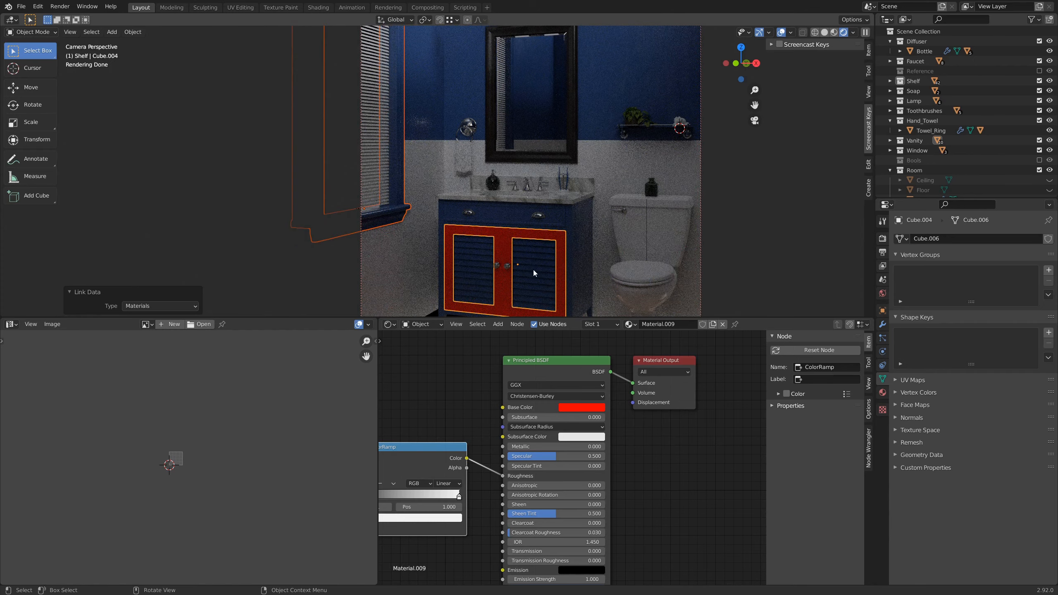
key("ctrl+z")
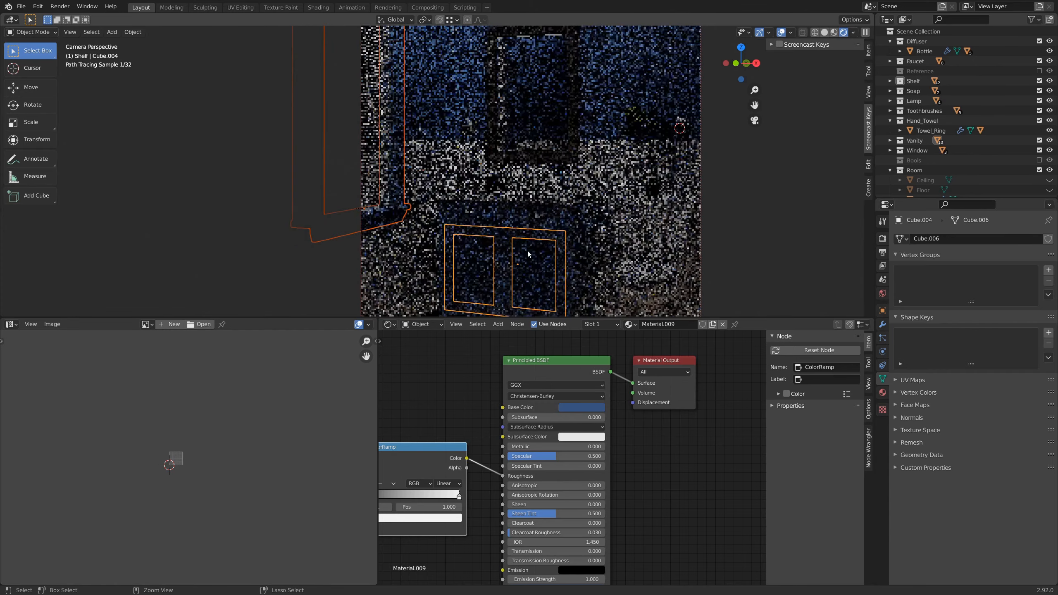
key("ctrl+z")
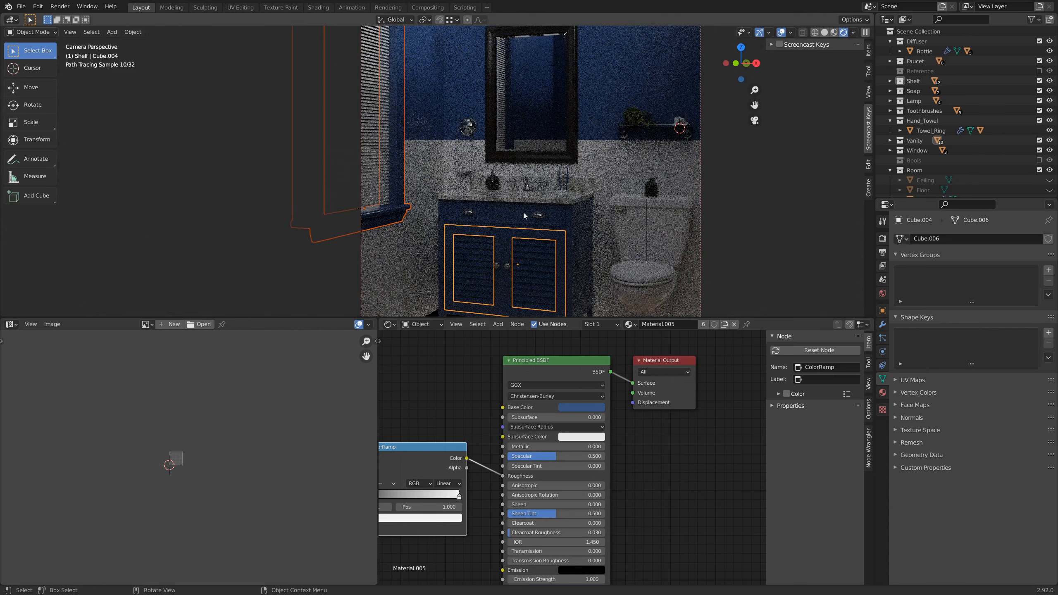
Step: Give the window frame a single-user copy of its material and match its base color to the white subsurface color using the eyedropper
left_click(401, 151)
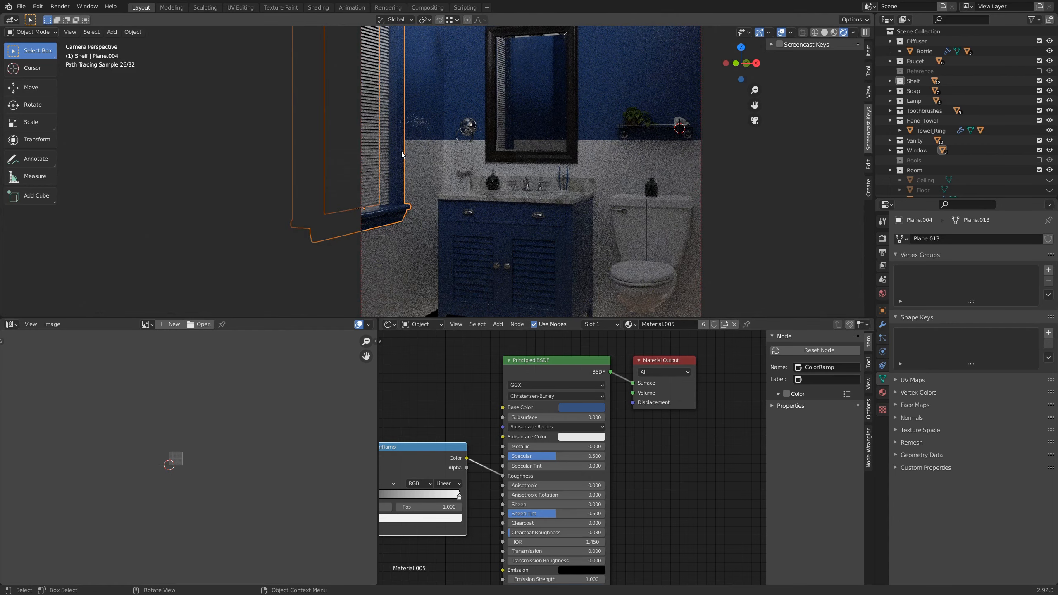
left_click(703, 323)
middle_click_drag(477, 383, 432, 387)
left_click(517, 417)
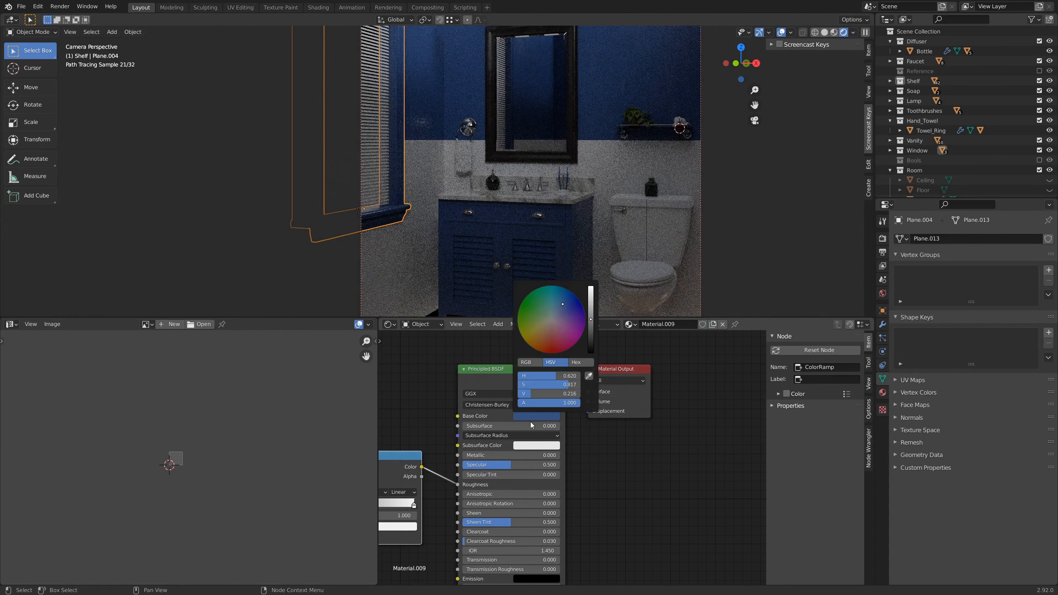
key("BackSpace")
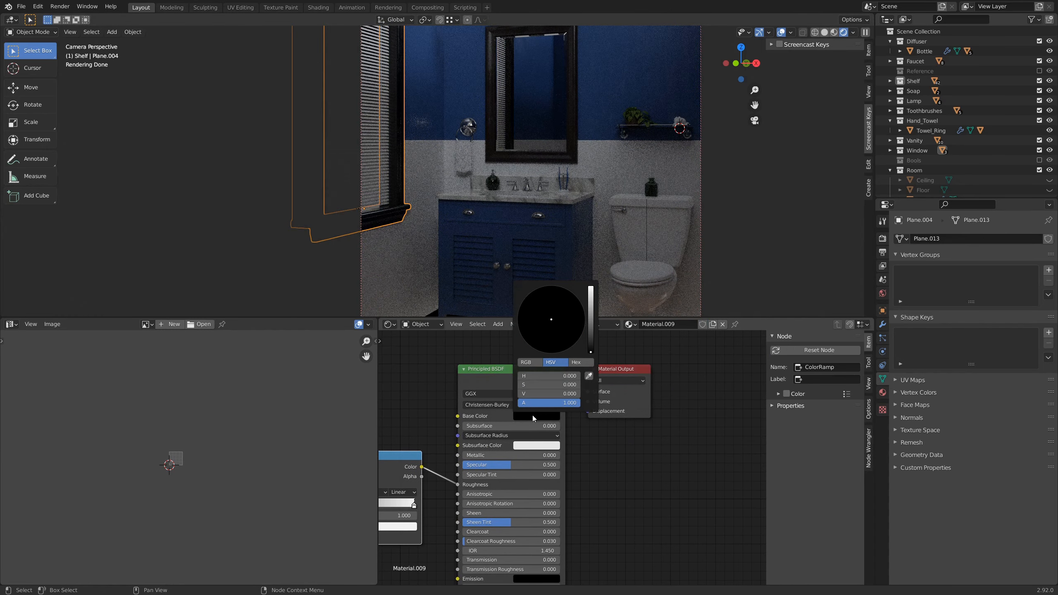
left_click(588, 376)
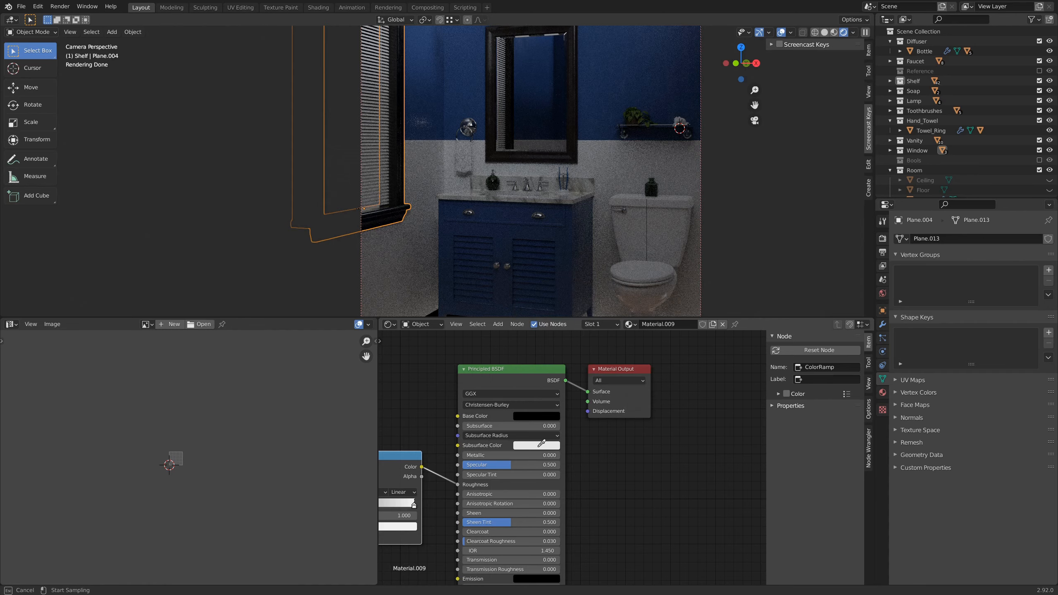
left_click(539, 444)
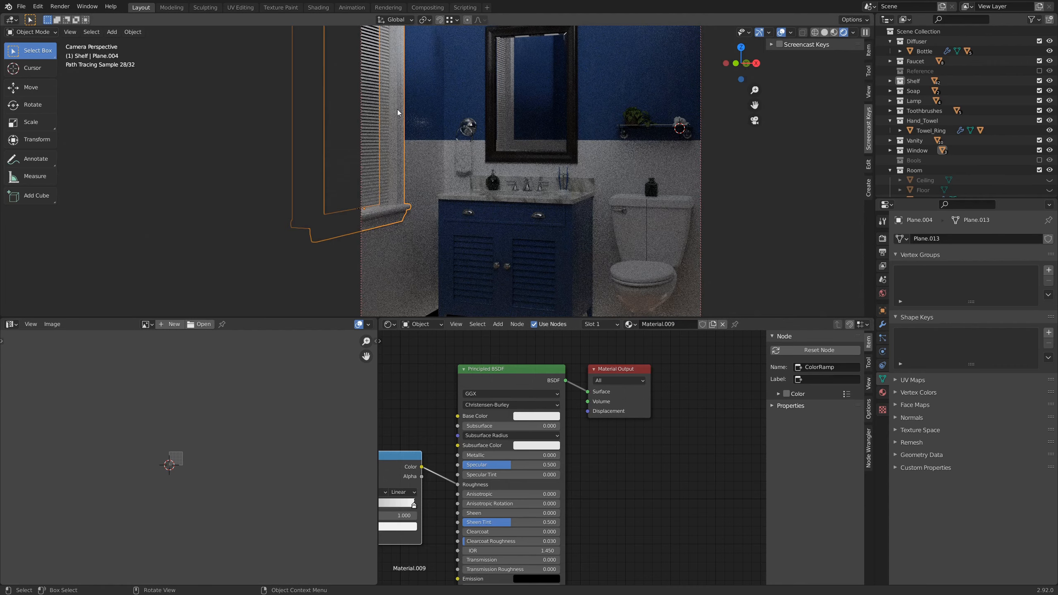
key("alt+a")
scroll(415, 138, "down", 1)
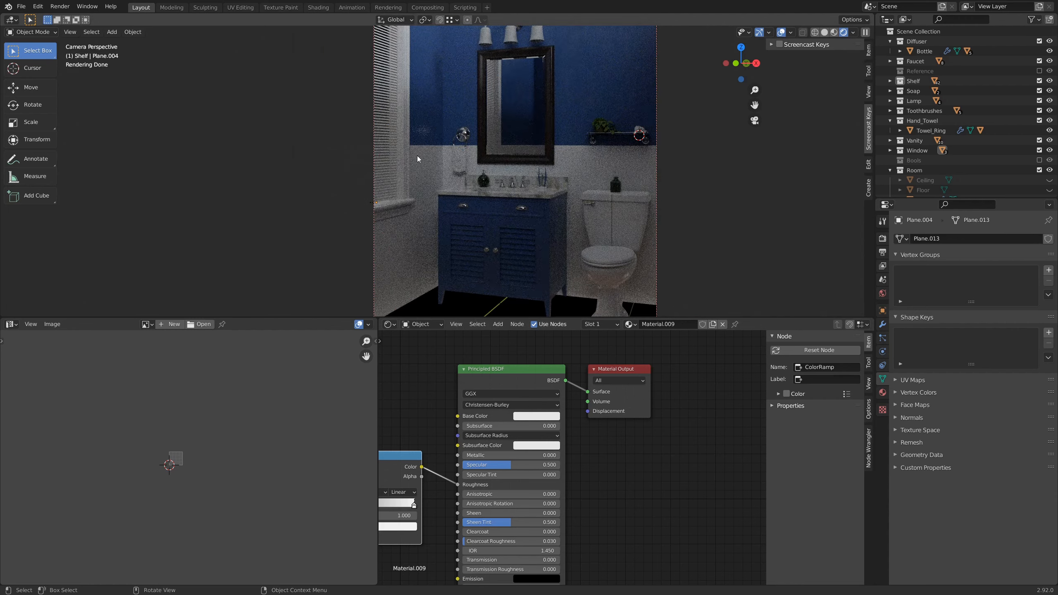
Step: Select the wall tiles object on the lower walls and switch the viewport out of rendered shading
left_click(431, 173)
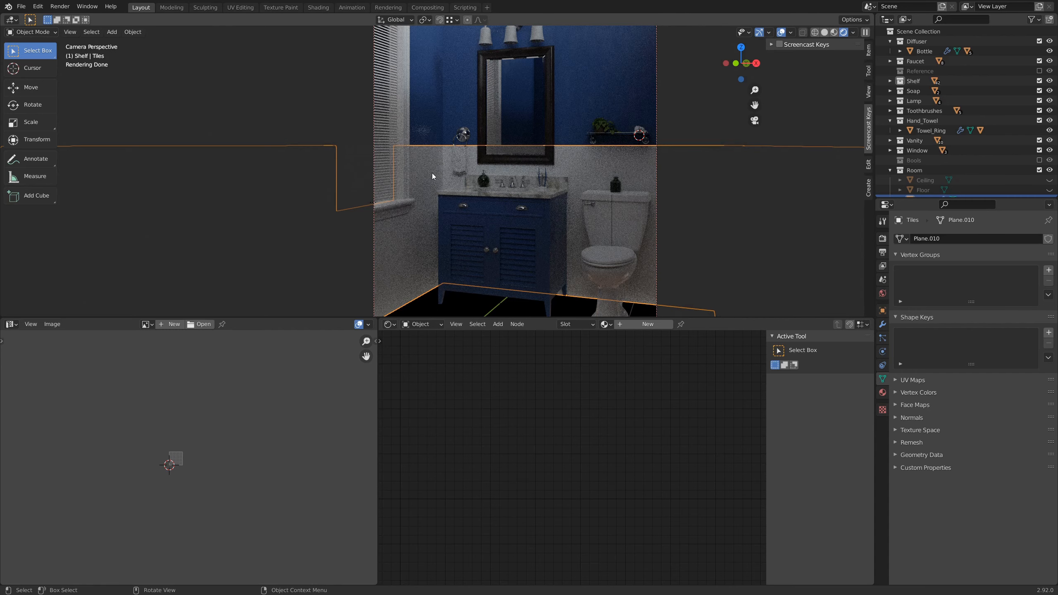
key("z")
key("2")
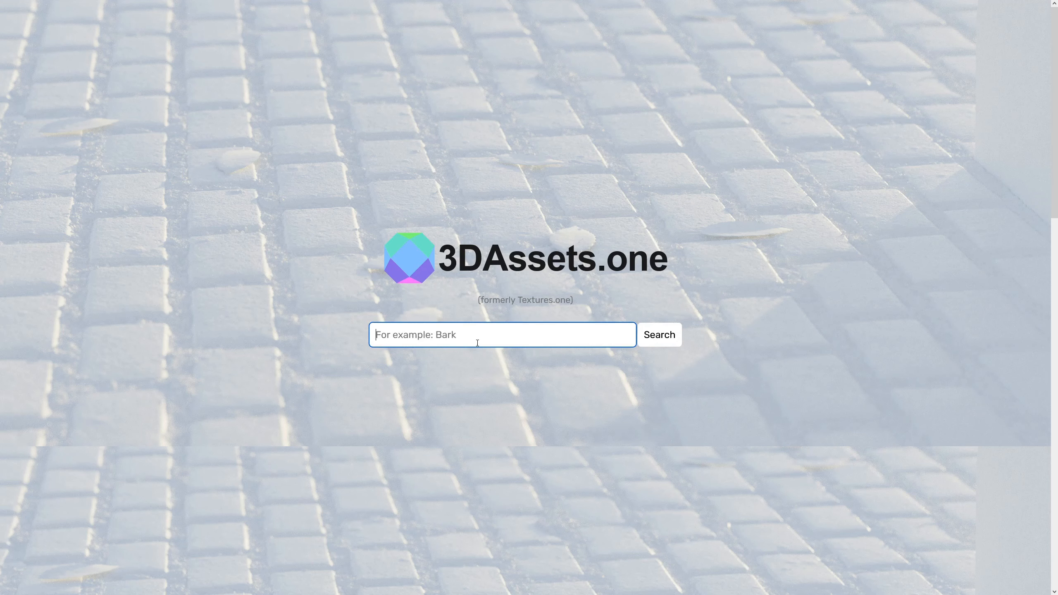
Step: In the web browser, search 3DAssets.one for "tiles" and open White Hexagonal Tiles 01 from the second results page
type("tiles")
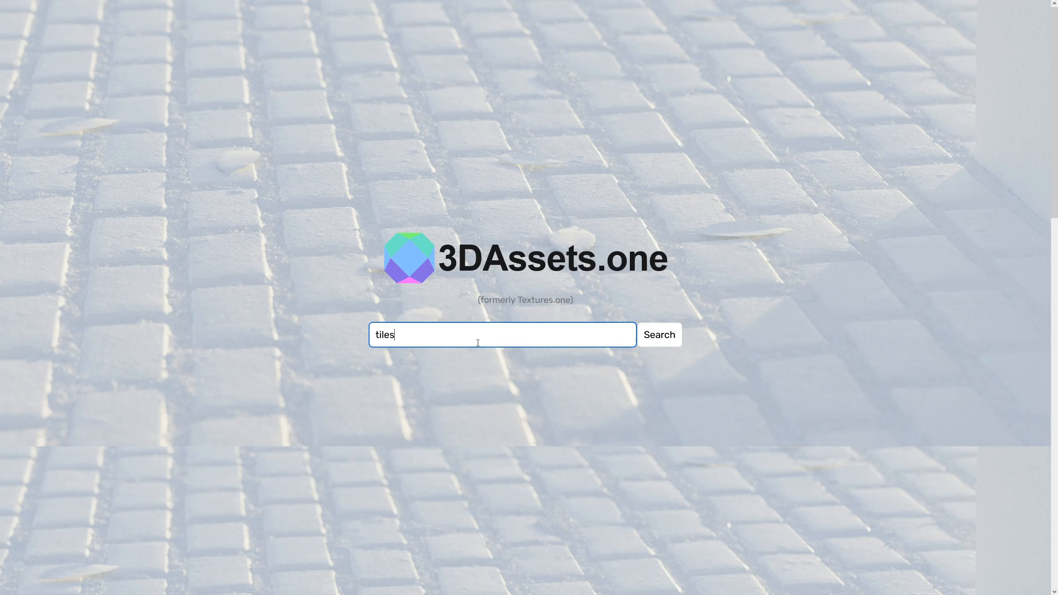
key("Return")
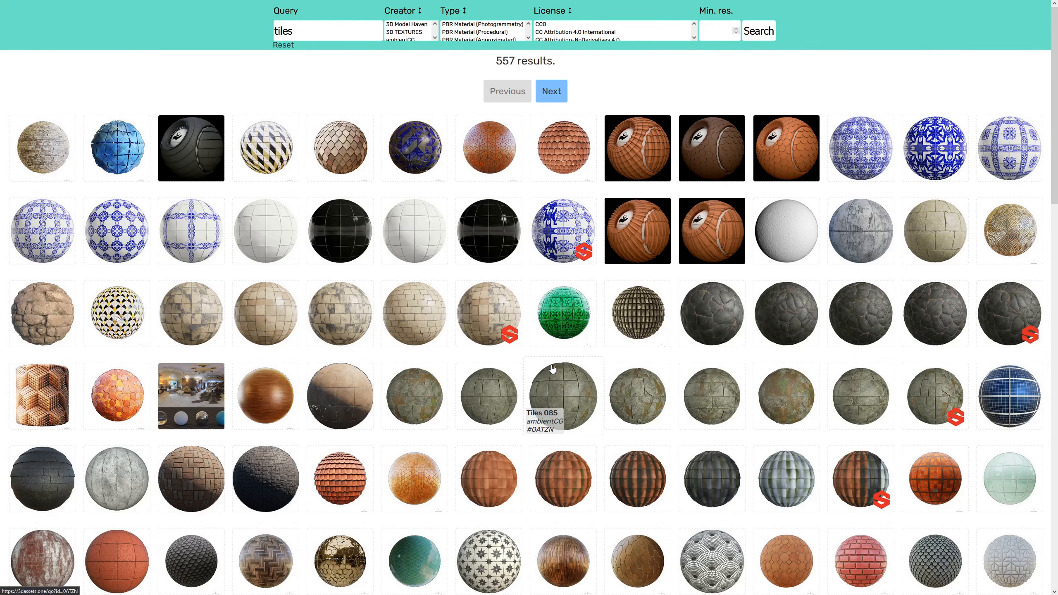
scroll(552, 368, "down", 1)
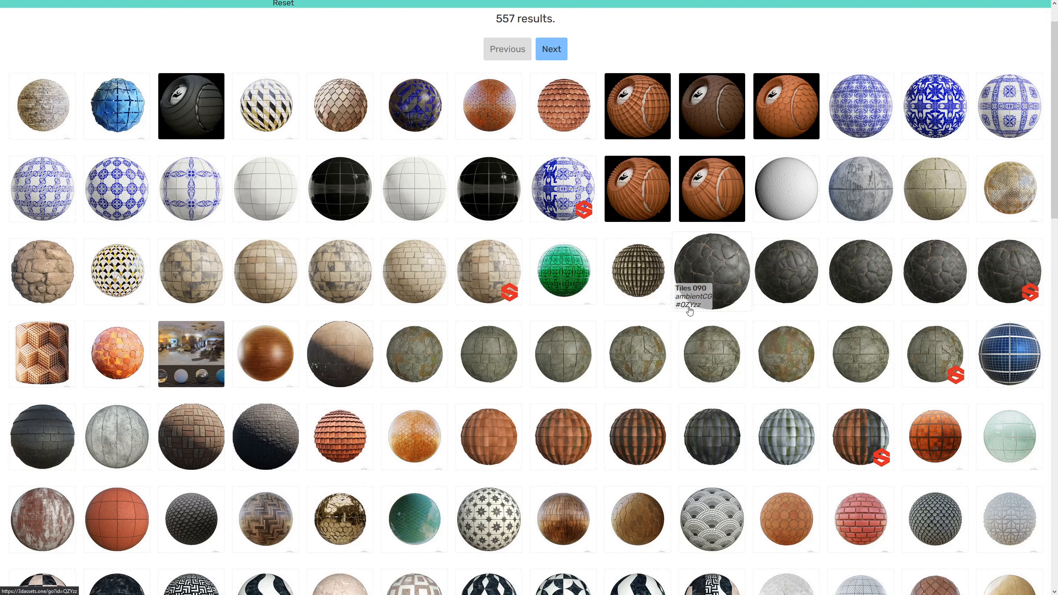
scroll(545, 297, "down", 4)
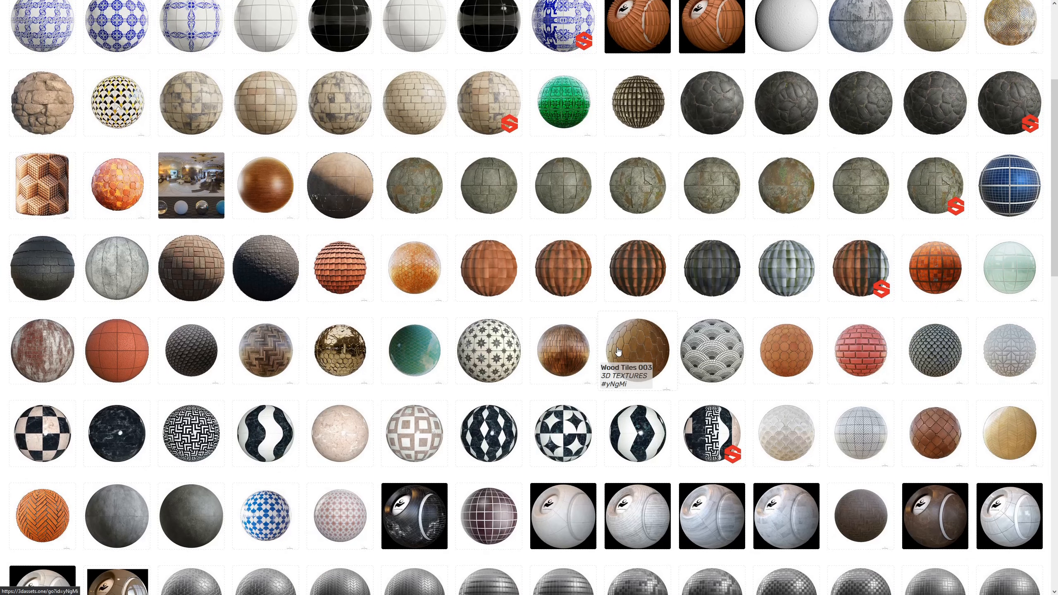
scroll(617, 351, "down", 6)
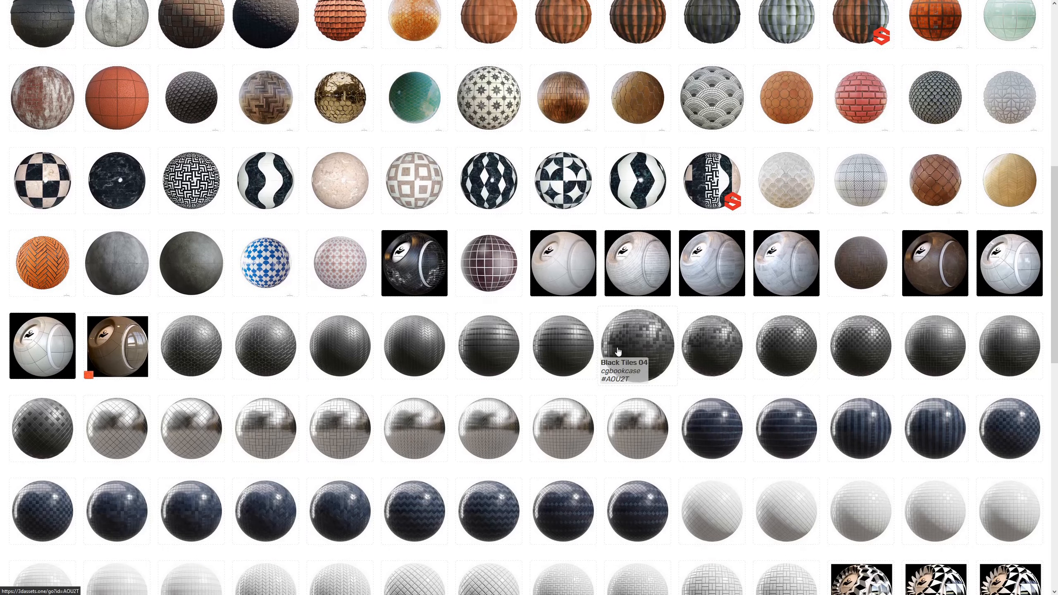
scroll(617, 351, "down", 11)
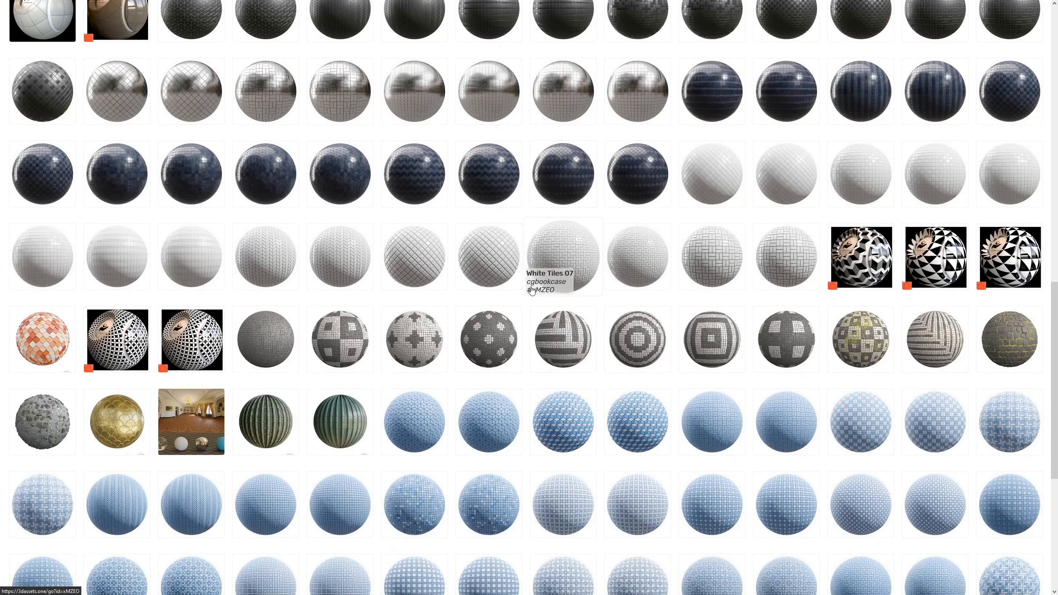
scroll(513, 306, "down", 5)
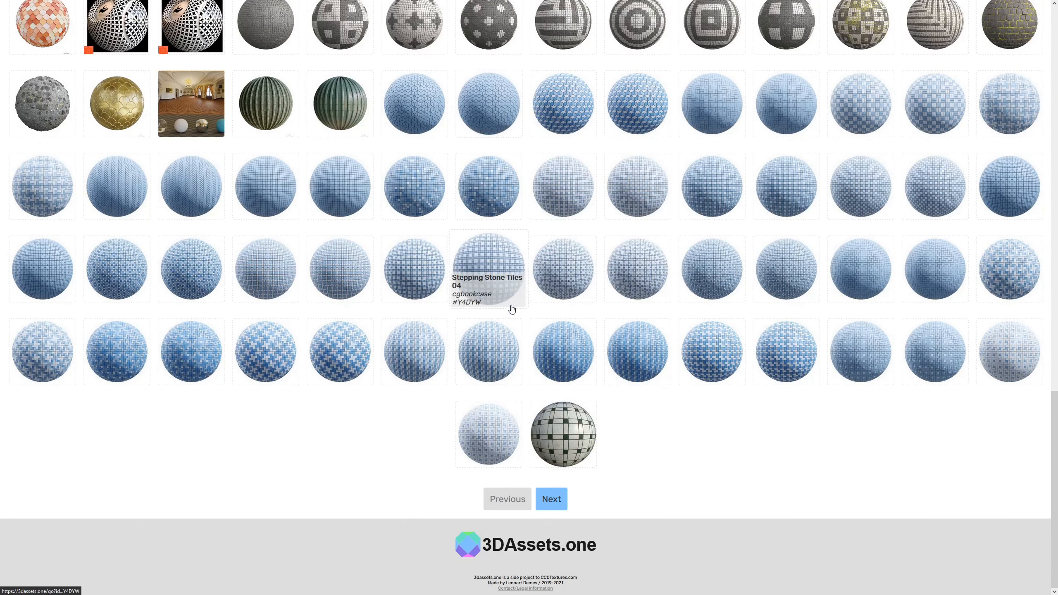
left_click(551, 498)
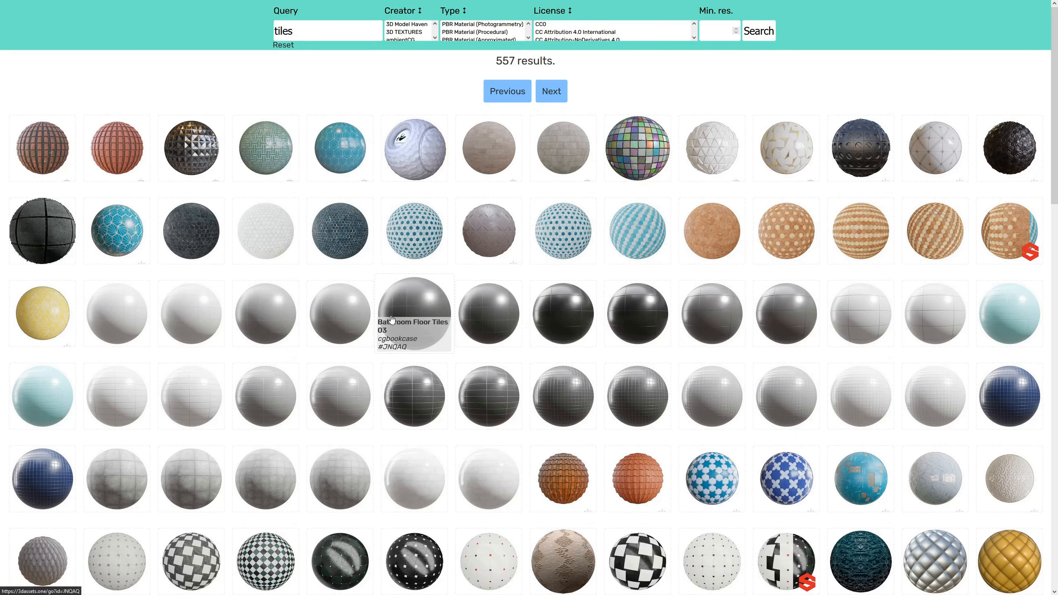
scroll(391, 320, "down", 20)
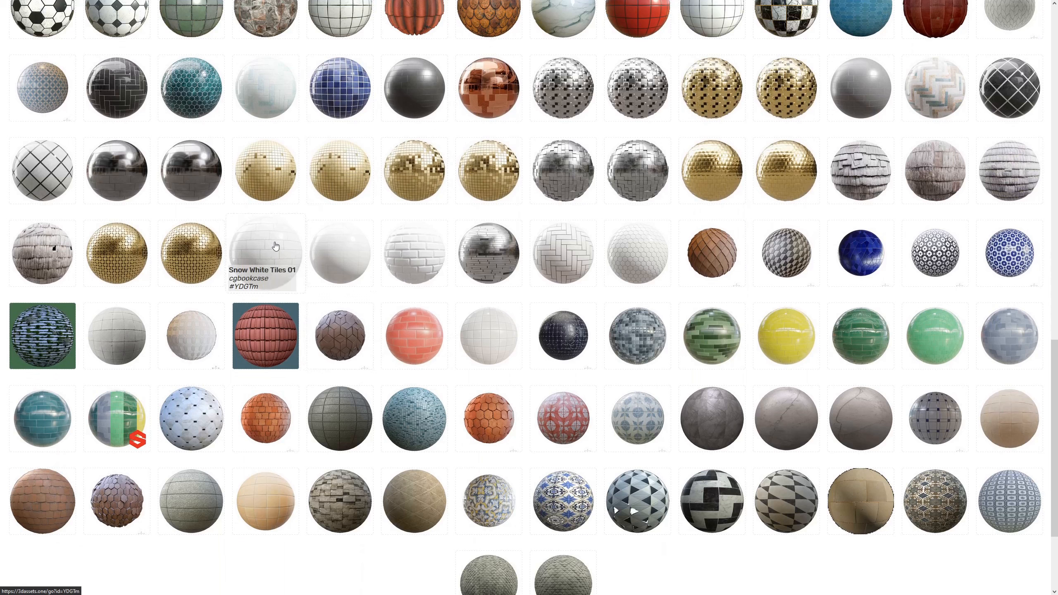
left_click(643, 249)
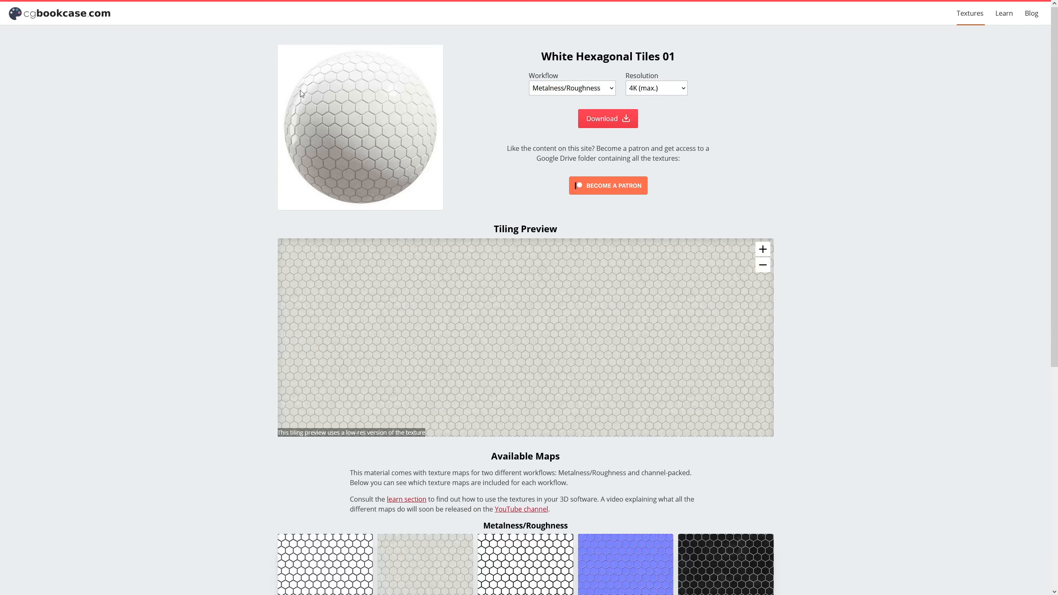
Step: Download White Hexagonal Tiles 01 with the Metalness/Roughness workflow at 3K resolution
left_click(612, 89)
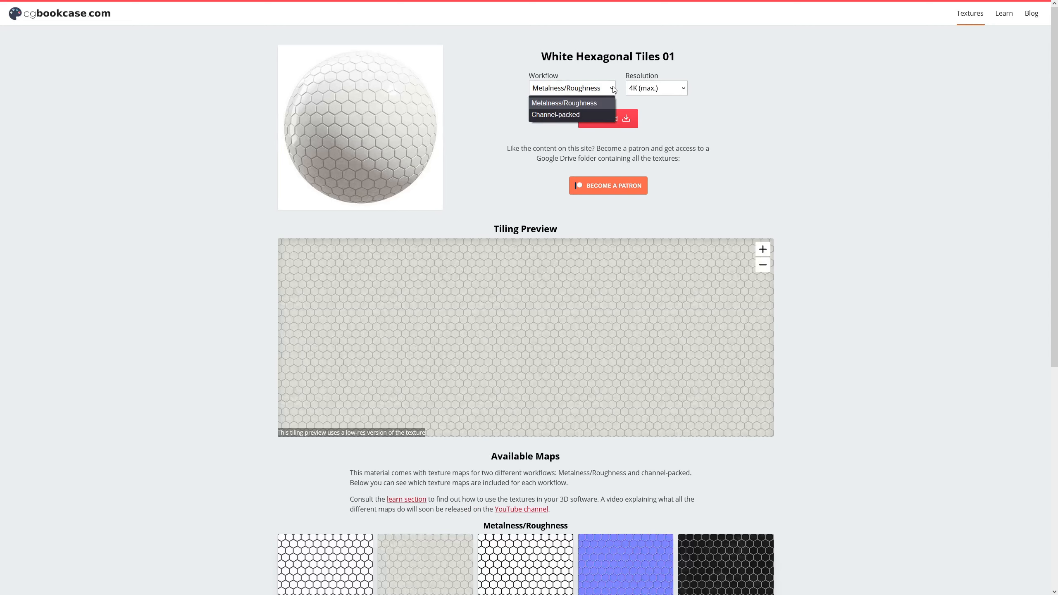
left_click(581, 105)
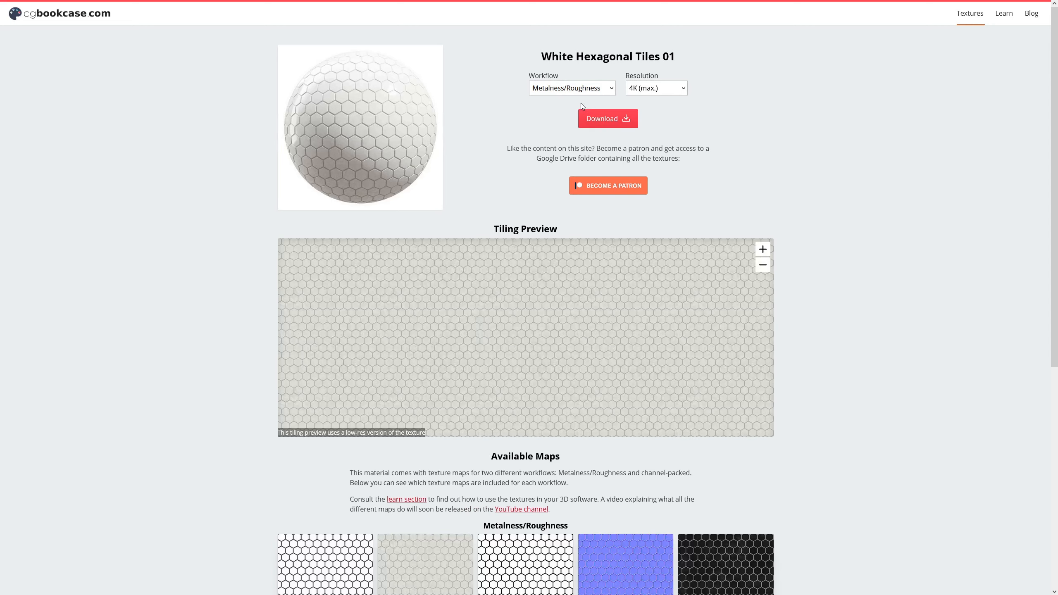
left_click(666, 92)
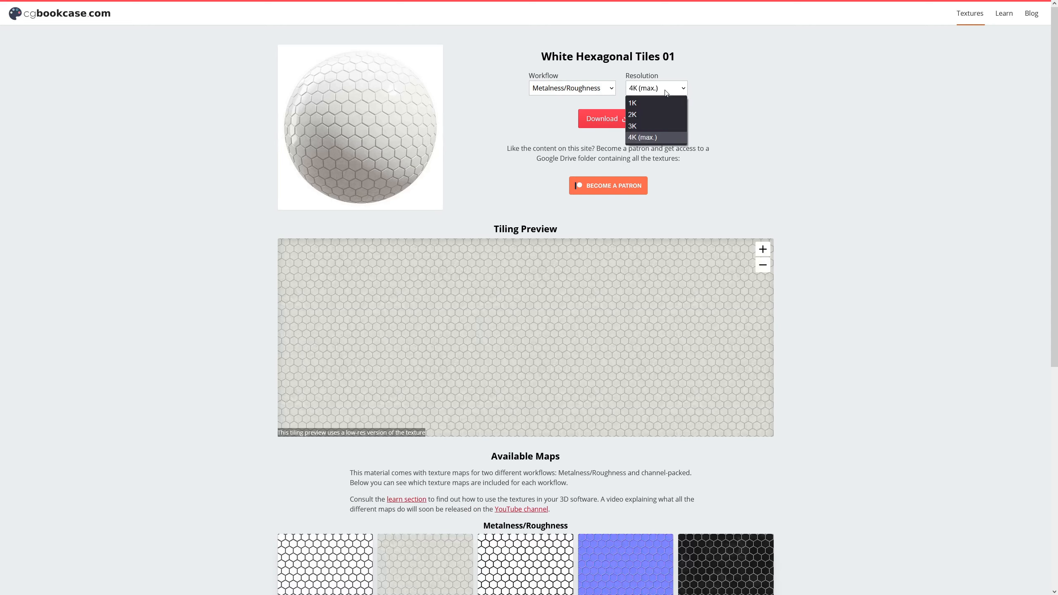
left_click(648, 127)
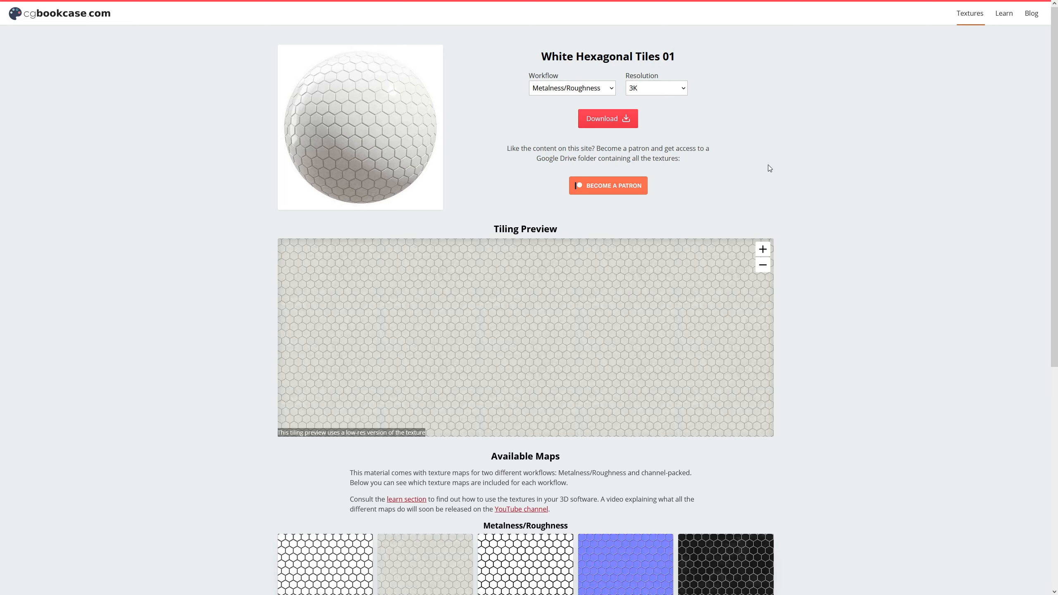
left_click(606, 119)
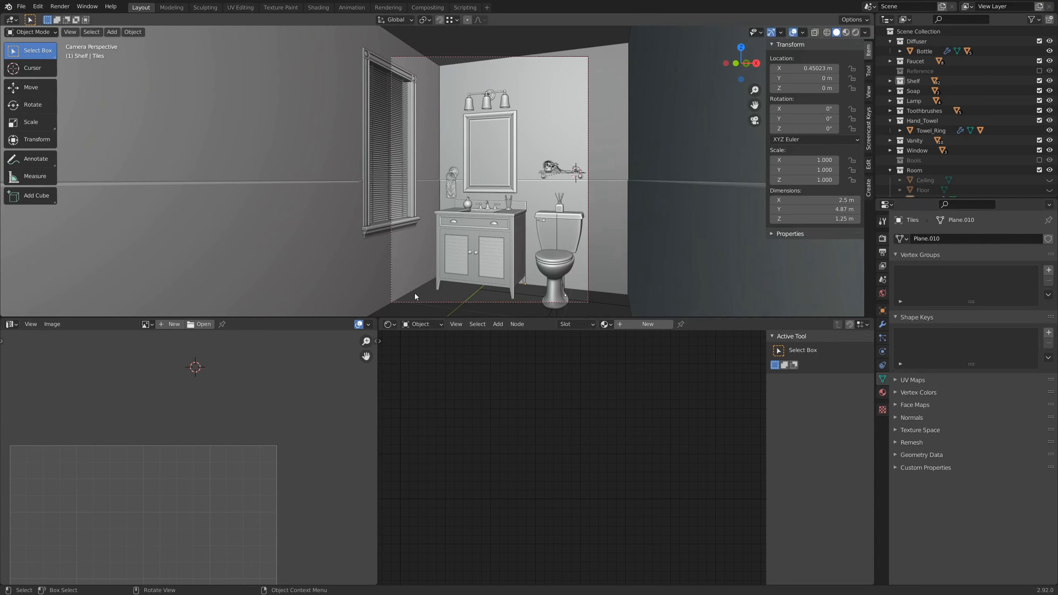
Step: Back in Blender, isolate the wall tiles object in local view and widen the node editor area
left_click(416, 261)
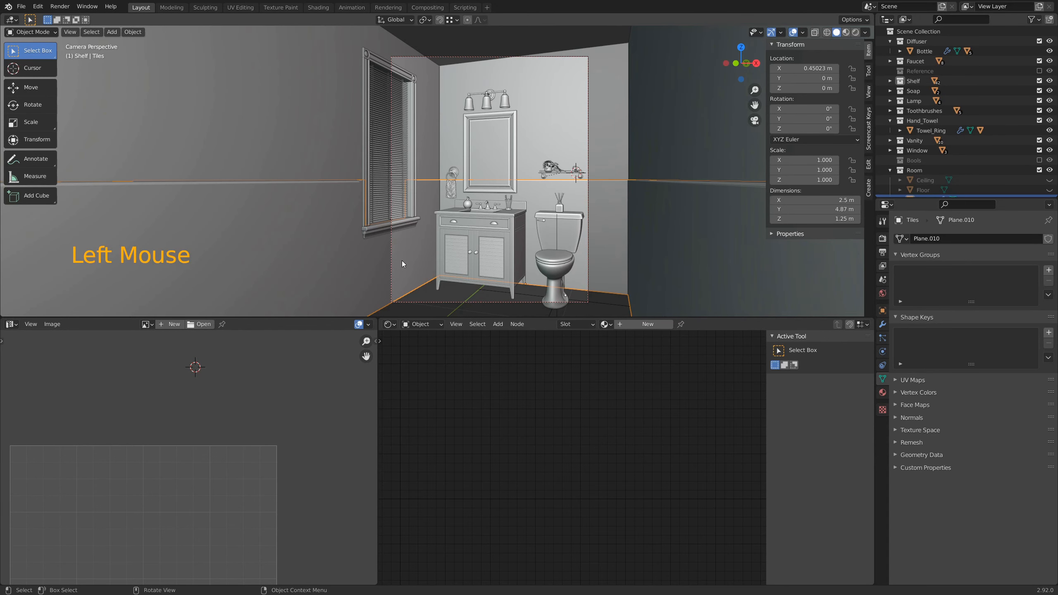
key("KP_Divide")
middle_click_drag(491, 147, 477, 129)
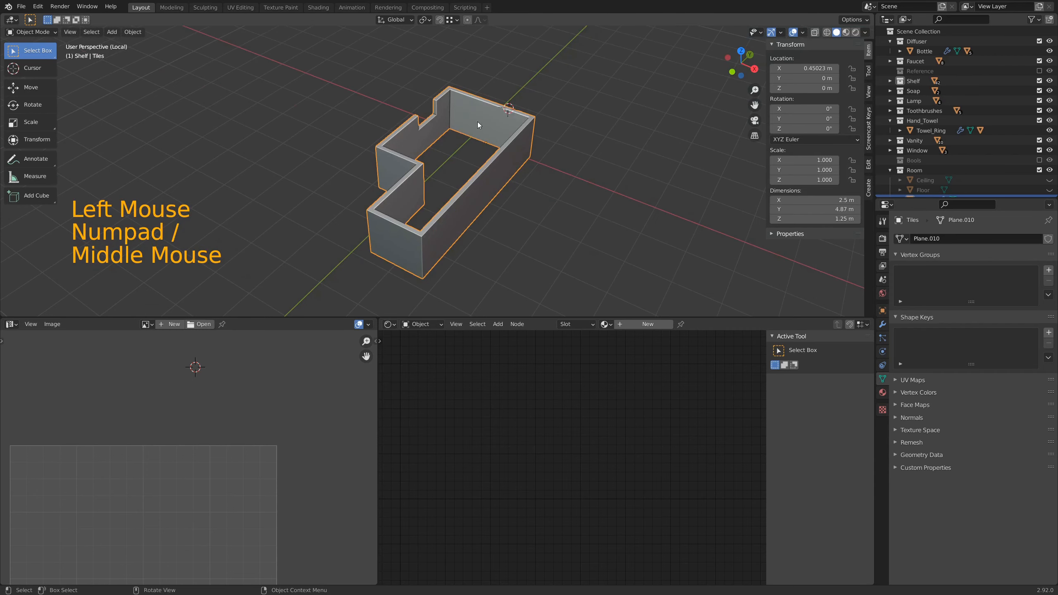
scroll(483, 135, "up", 4)
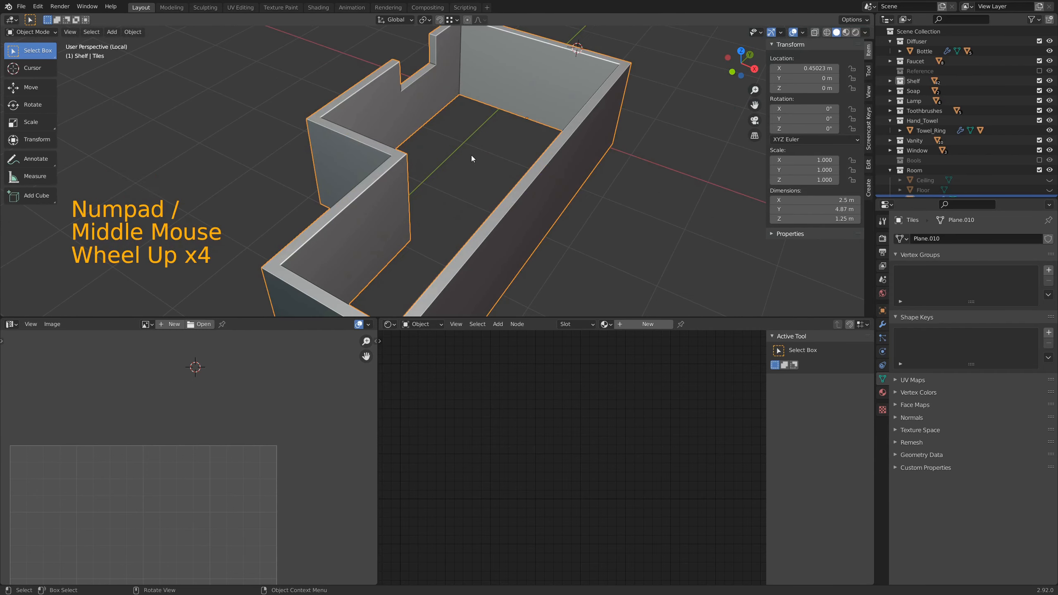
left_click_drag(378, 395, 287, 395)
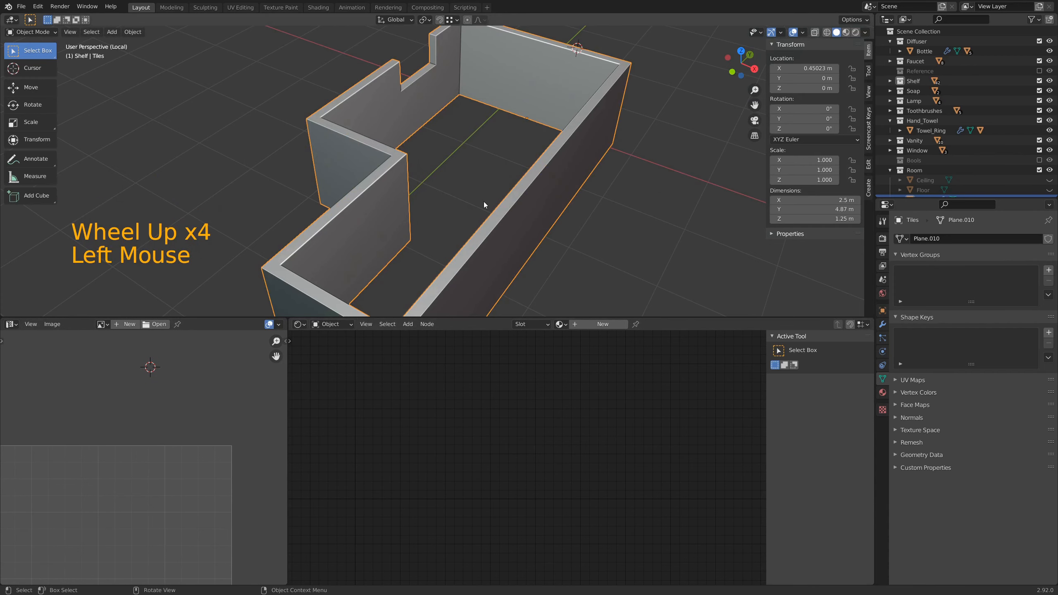
middle_click_drag(529, 98, 596, 151, "shift")
middle_click_drag(646, 204, 566, 227, "shift")
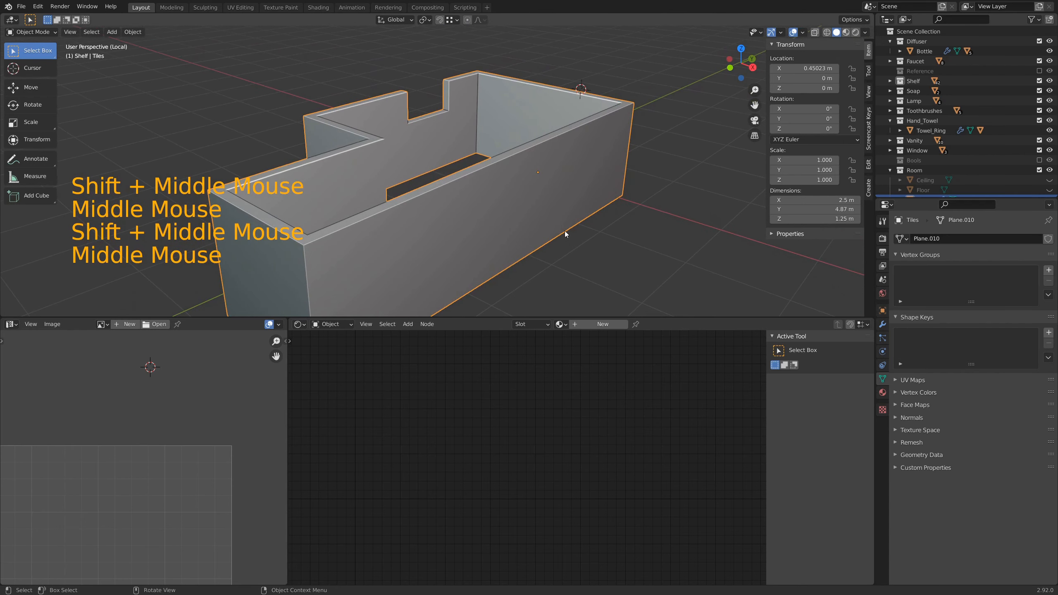
Step: Create a new material for the wall tiles and move its Principled BSDF and Material Output nodes aside, leaving room for textures
left_click(608, 324)
scroll(600, 409, "down", 7)
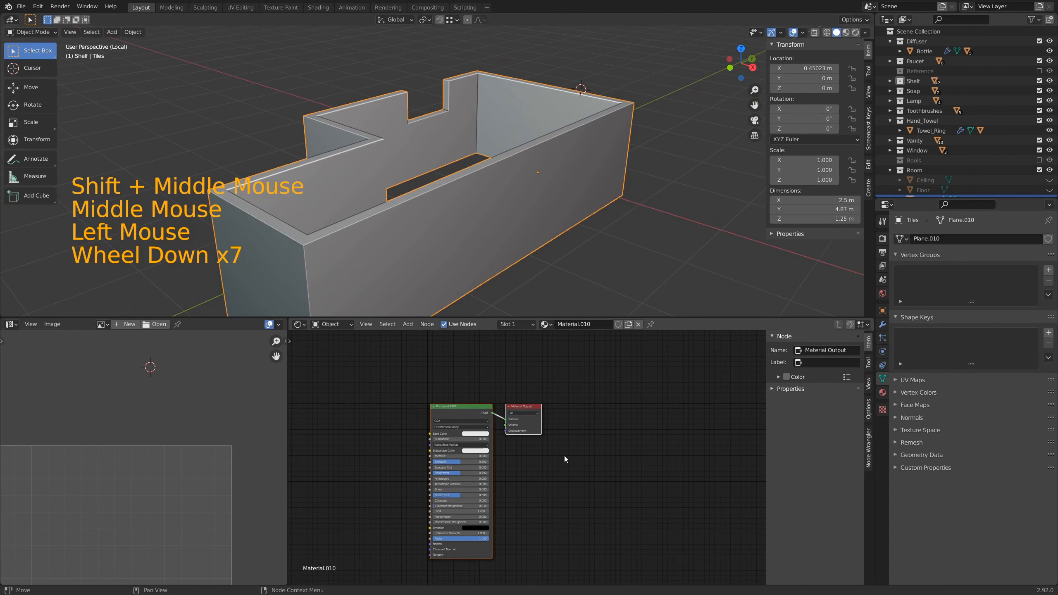
middle_click_drag(564, 455, 597, 456)
left_click_drag(426, 392, 598, 569)
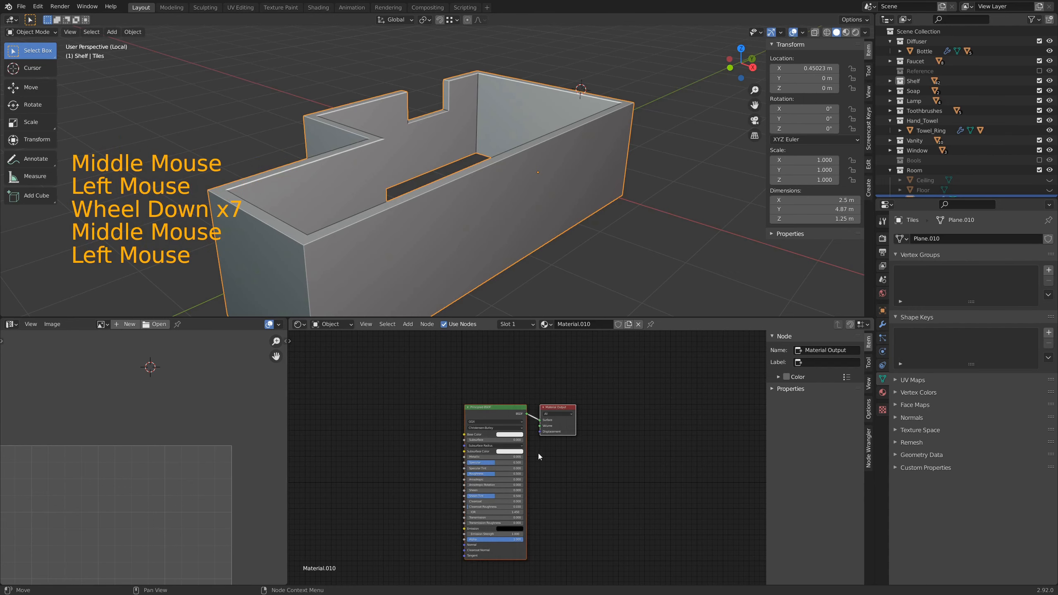
left_click_drag(504, 416, 585, 405)
middle_click_drag(470, 417, 526, 421, "shift")
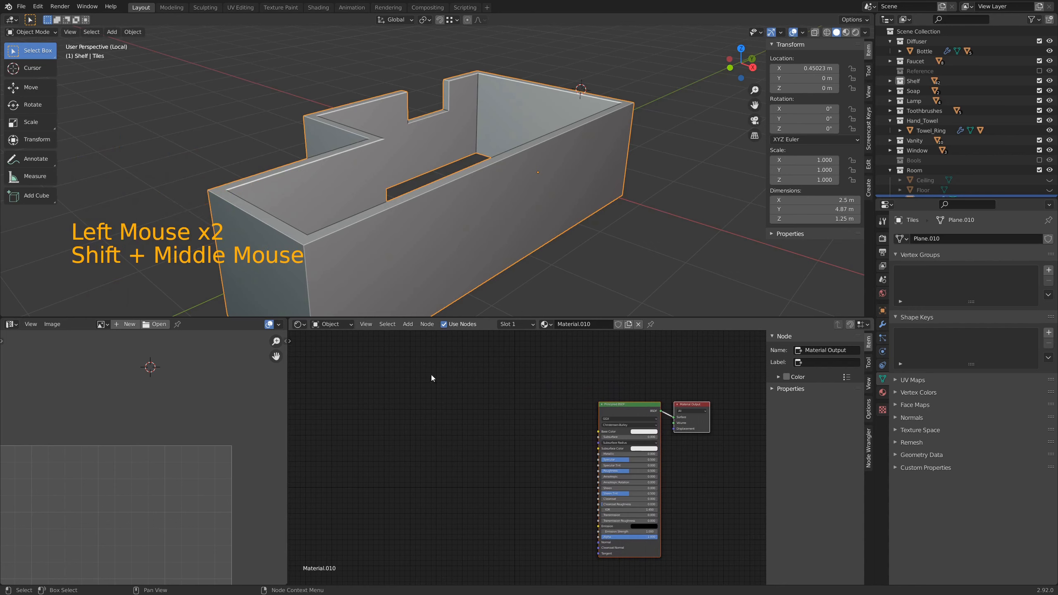
Step: Load all four image maps from the Materials library's Subway Tile - Flat 2K folder into the Principled BSDF with Node Wrangler's Principled Texture Setup
left_click(584, 385)
left_click(609, 407)
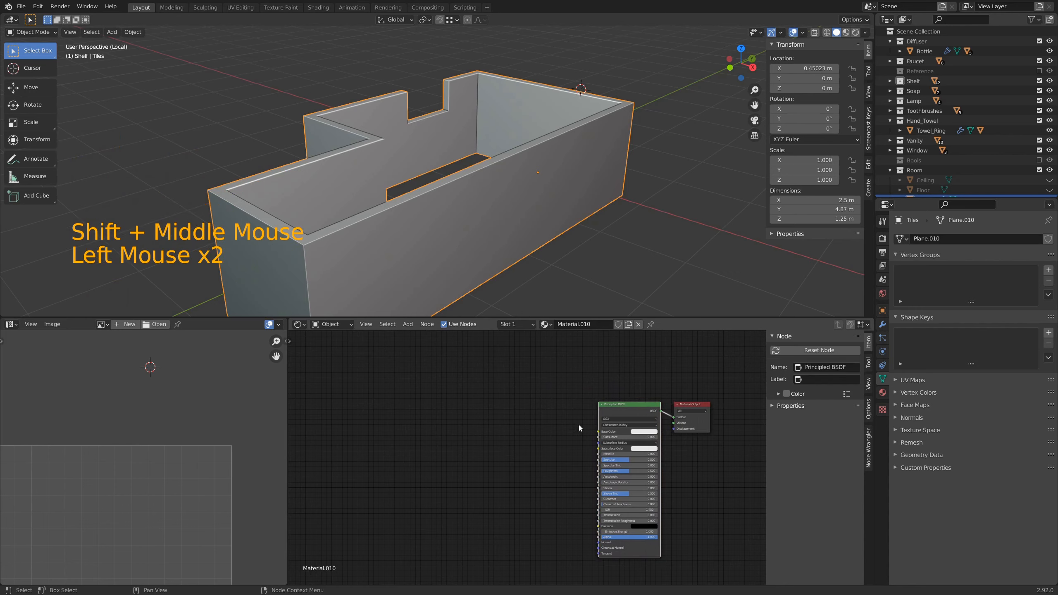
scroll(580, 426, "up", 2)
middle_click_drag(580, 426, 500, 429, "shift")
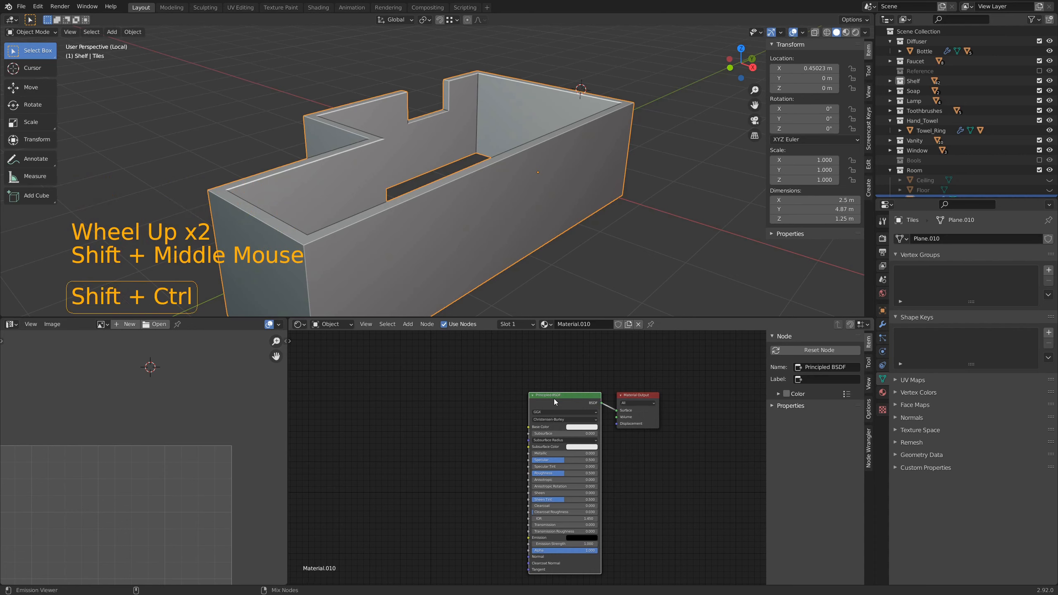
key("ctrl+shift+t")
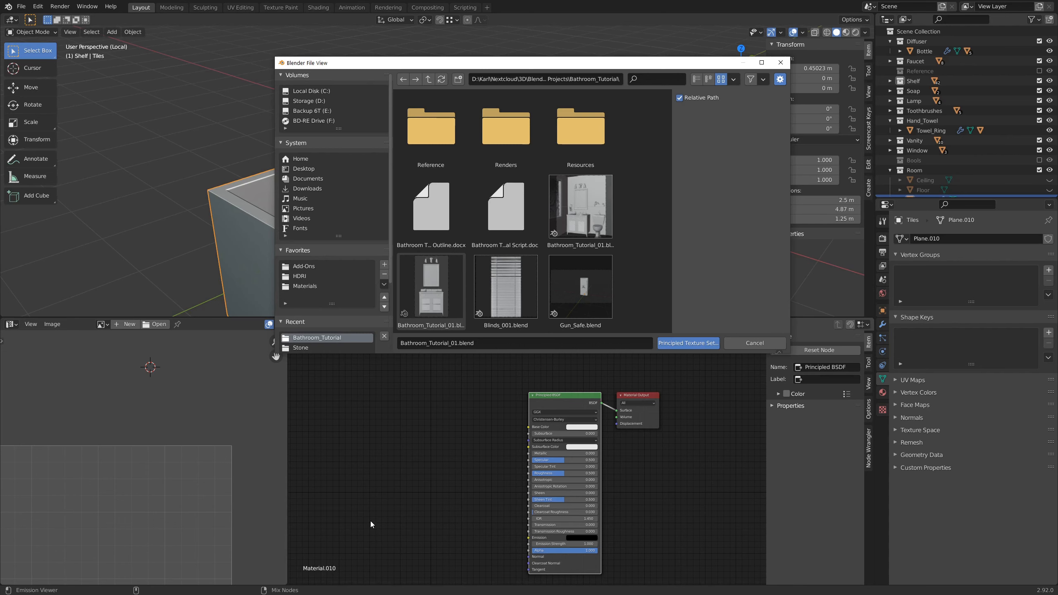
left_click(305, 286)
left_click(522, 261)
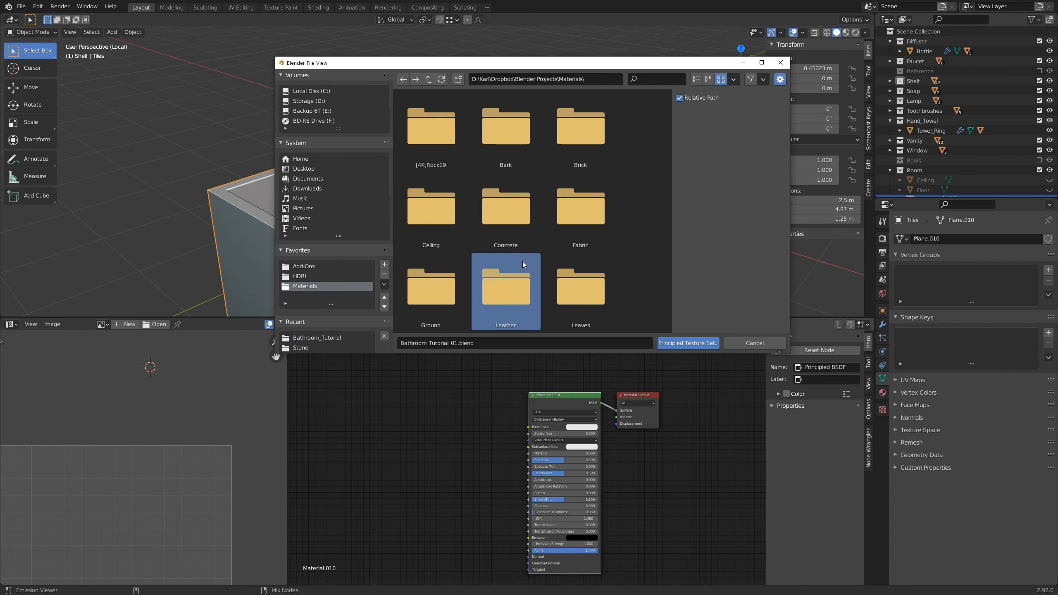
type("til")
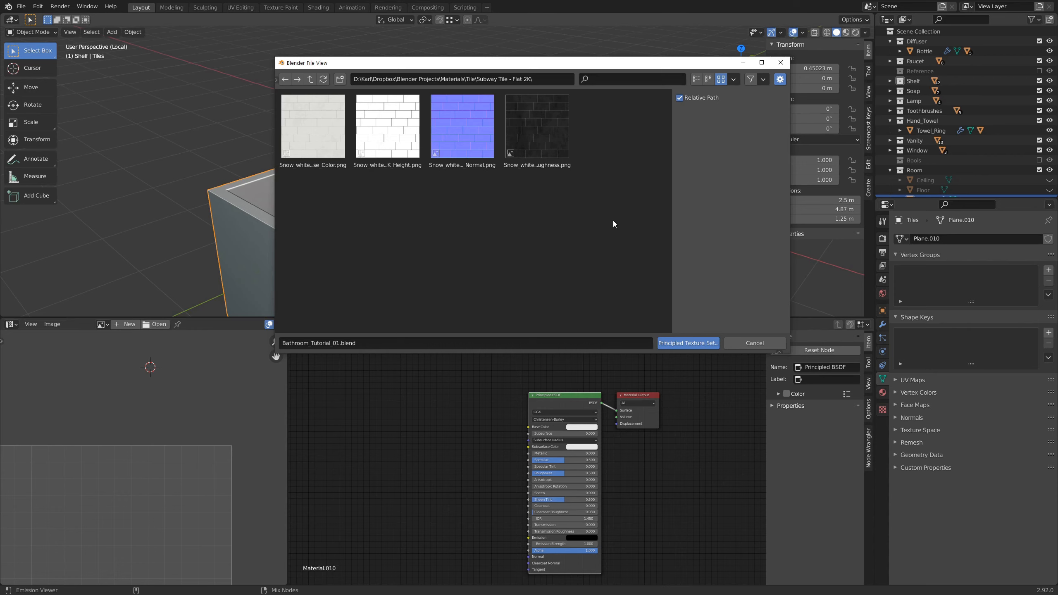
key("a")
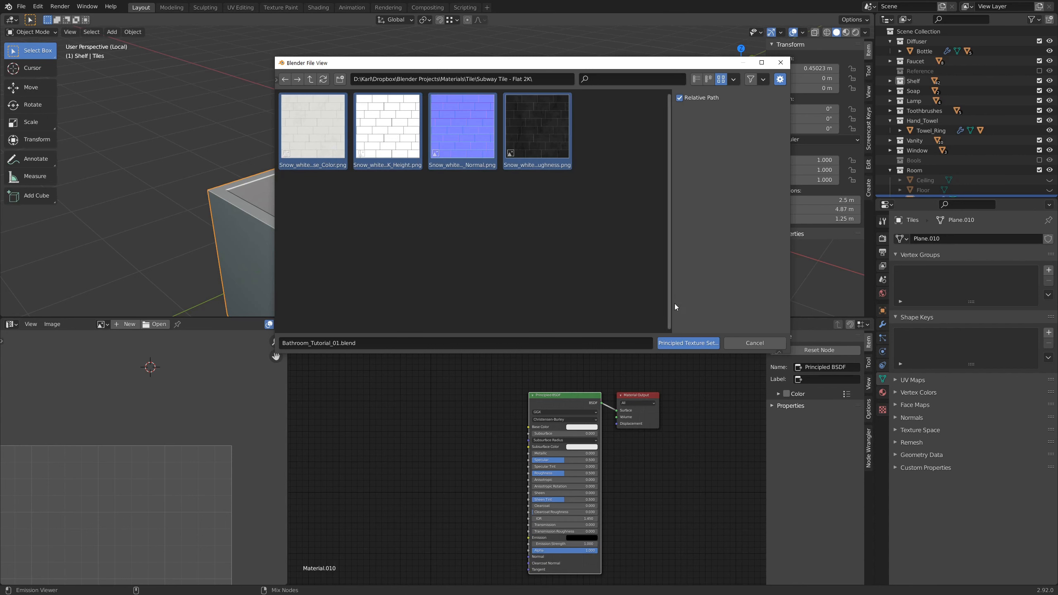
left_click(688, 343)
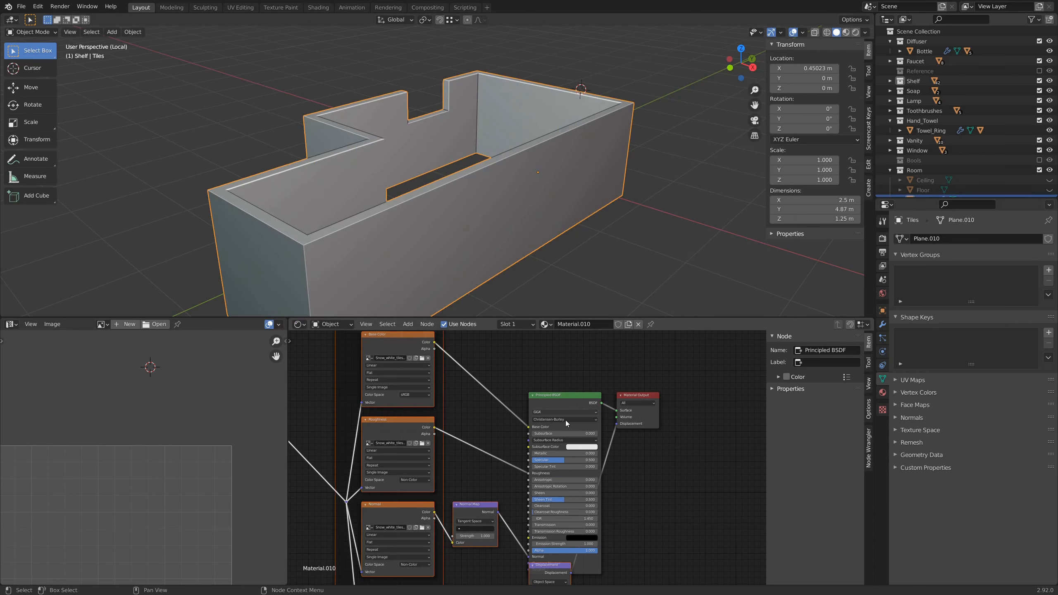
Step: Maximize the node editor and move the Material Output and Displacement nodes clear of the Principled BSDF
scroll(506, 438, "down", 10)
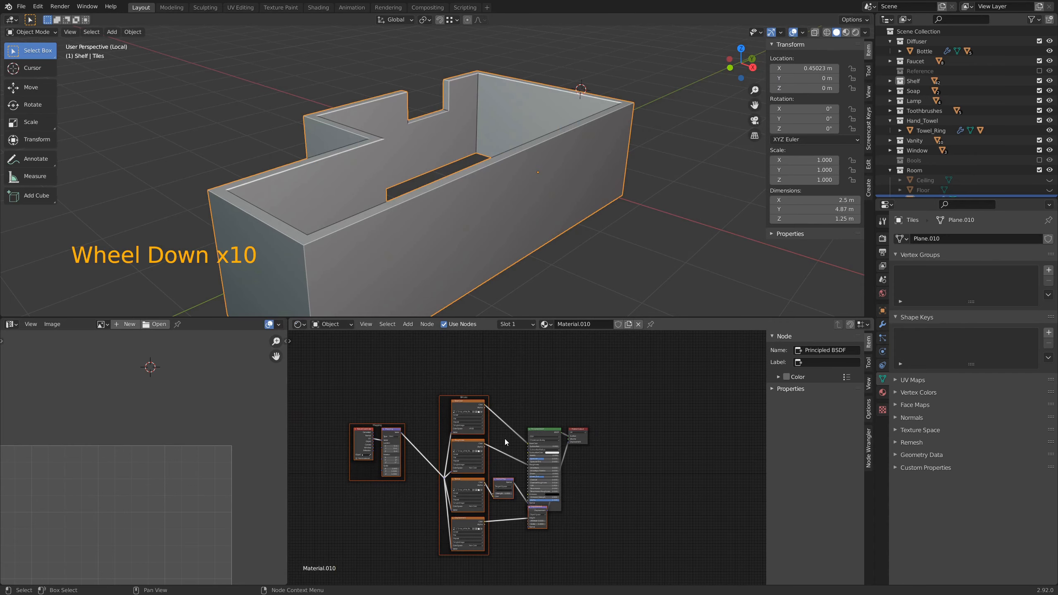
key("ctrl+space")
left_click(742, 265)
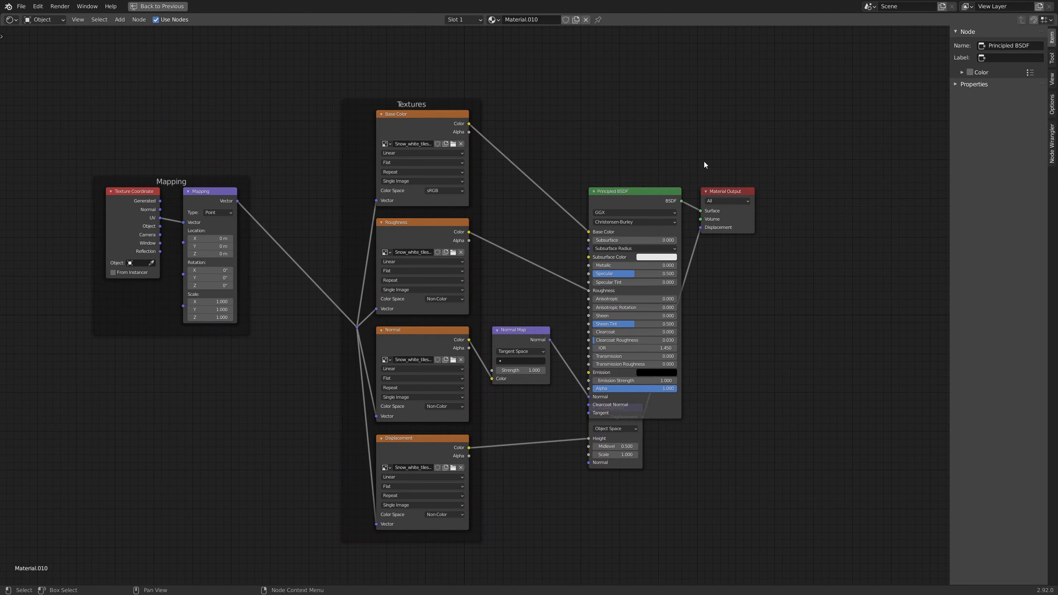
left_click_drag(732, 192, 796, 181)
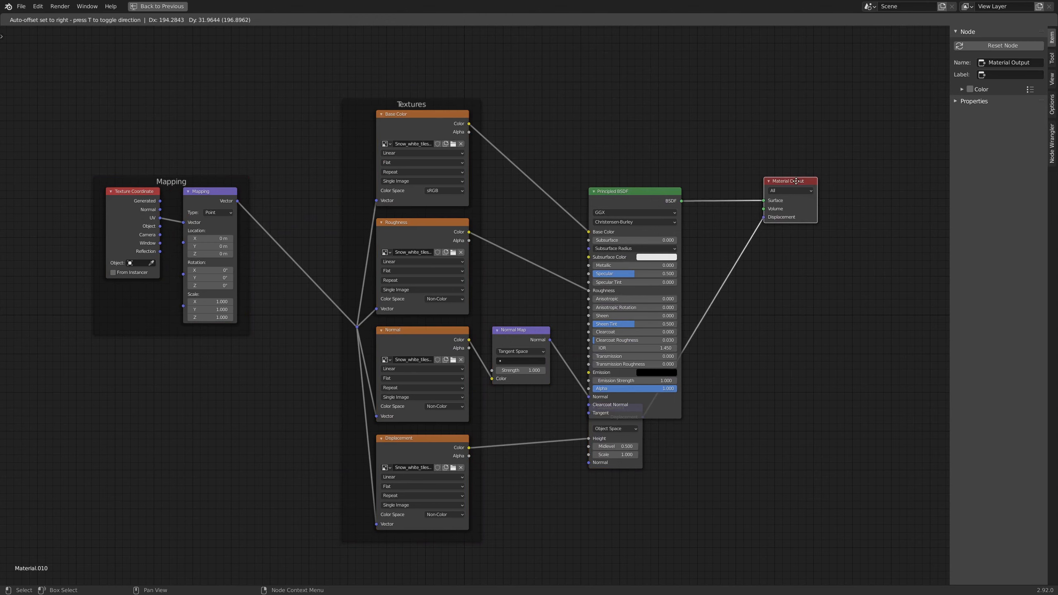
left_click(620, 408)
left_click_drag(620, 408, 660, 428)
Step: Delete the Displacement image texture together with the Displacement node
left_click_drag(416, 435, 414, 439)
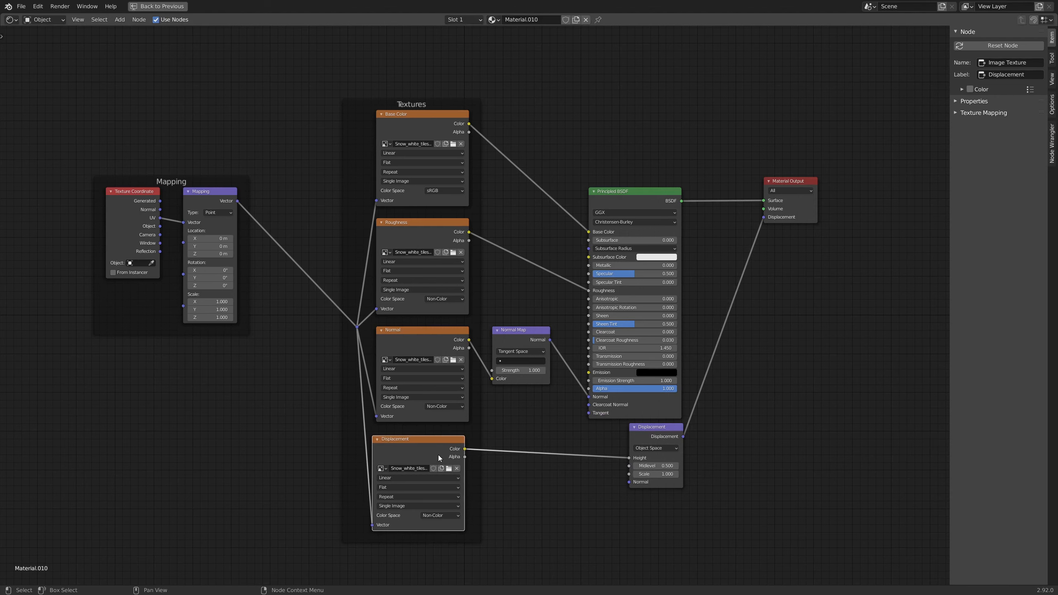
left_click(654, 432, "shift")
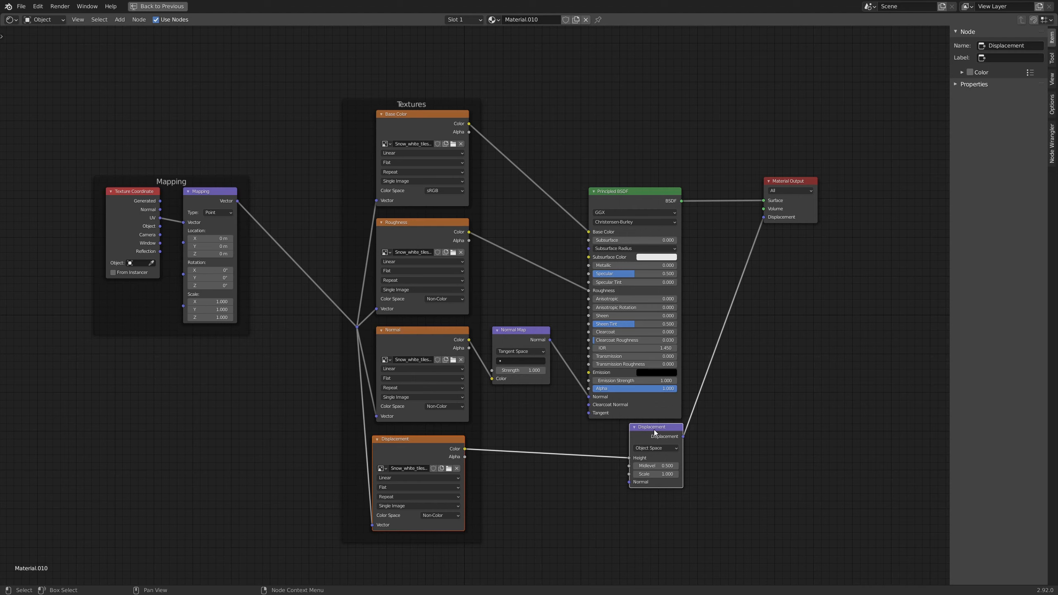
key("x")
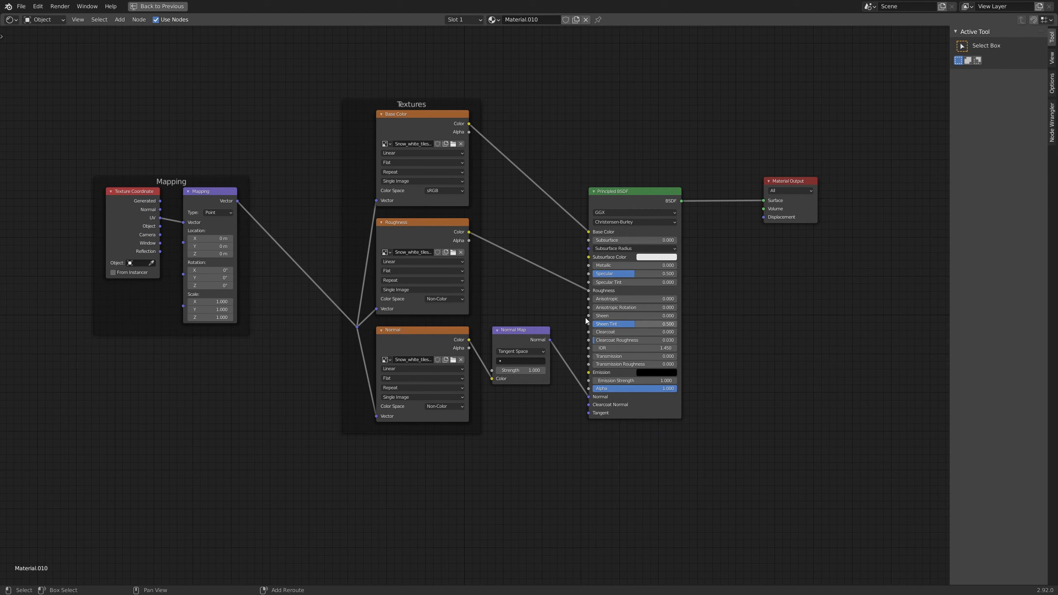
Step: Feed the Mapping node with Object coordinates and set the Base Color, Roughness and Normal textures to Box projection
key("Home")
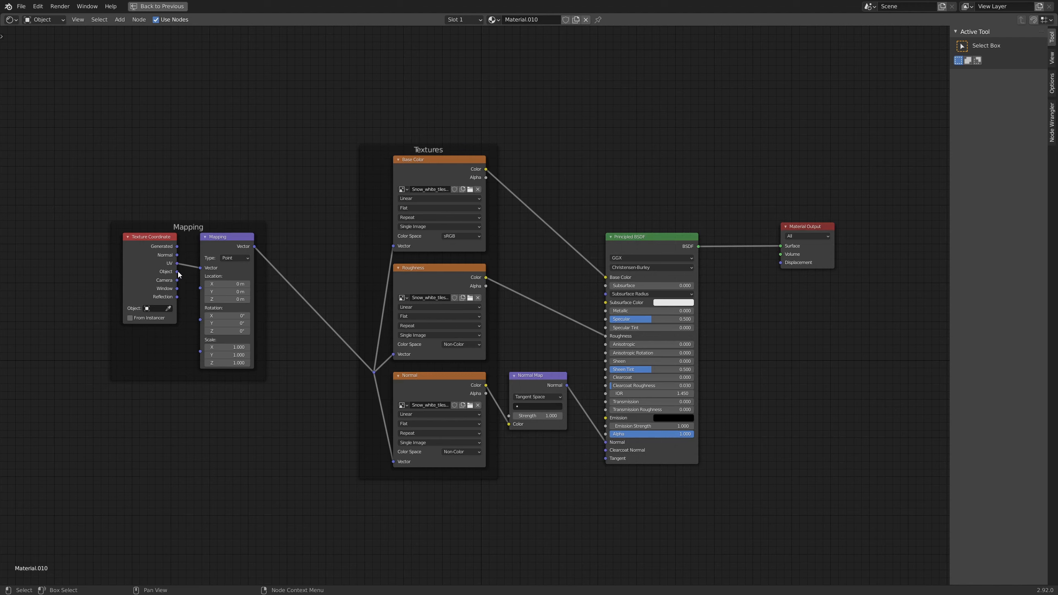
left_click_drag(177, 271, 200, 267)
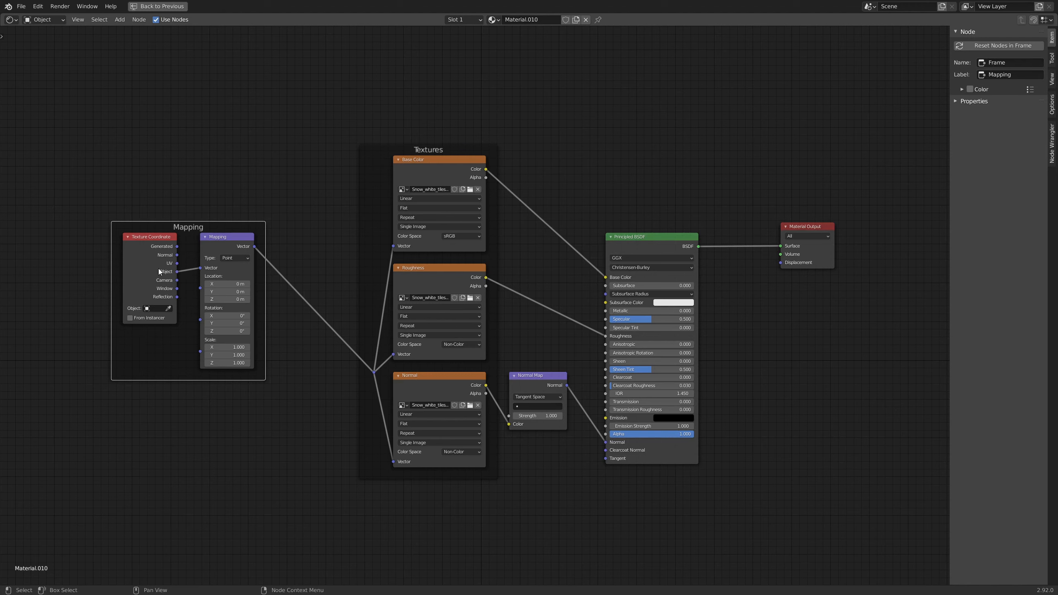
left_click(433, 207)
left_click(418, 227)
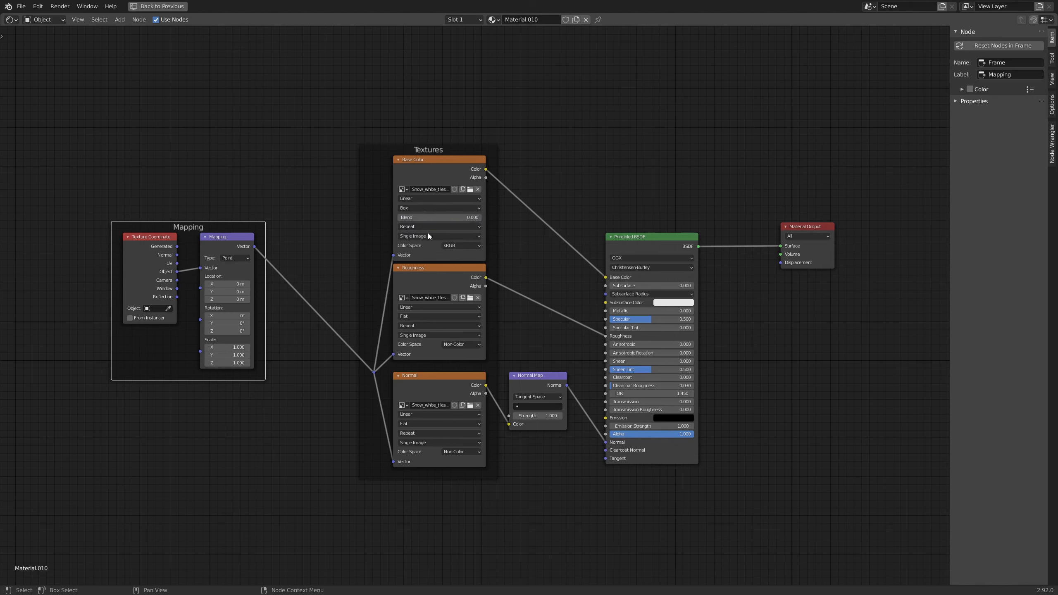
left_click(415, 316)
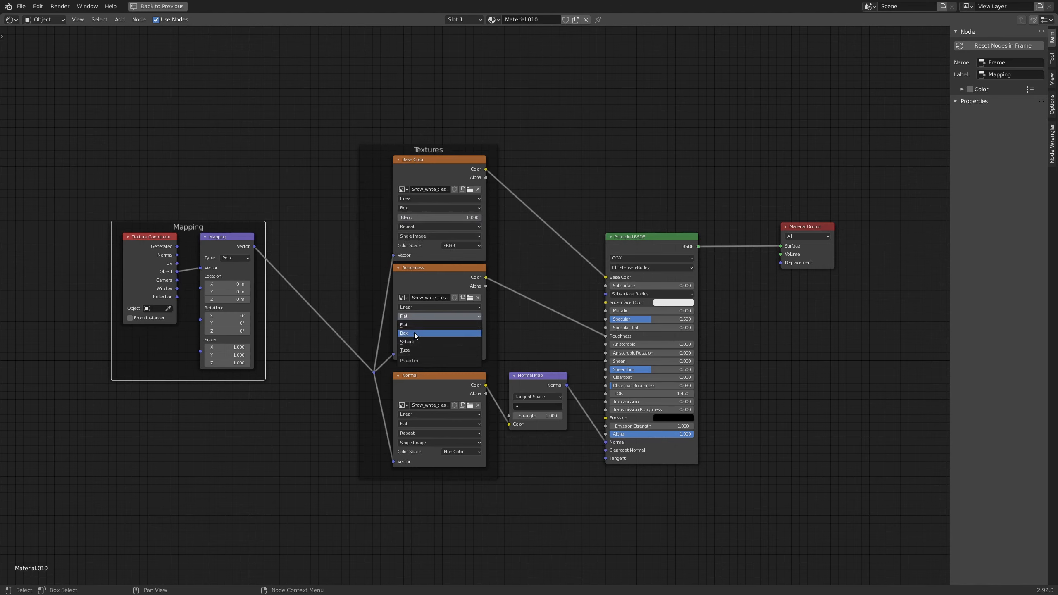
left_click(414, 333)
left_click(418, 424)
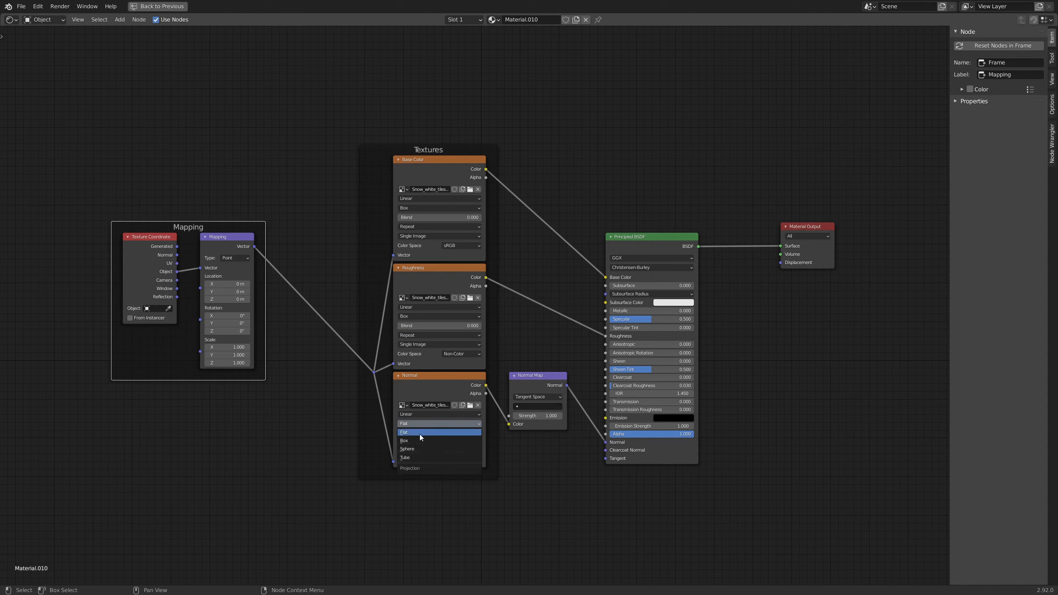
left_click(418, 440)
Step: Restore the full layout and inspect the tile texture on the walls in material preview, up close and through the camera
key("ctrl+space")
middle_click_drag(308, 119, 420, 151, "shift")
scroll(428, 163, "up", 5)
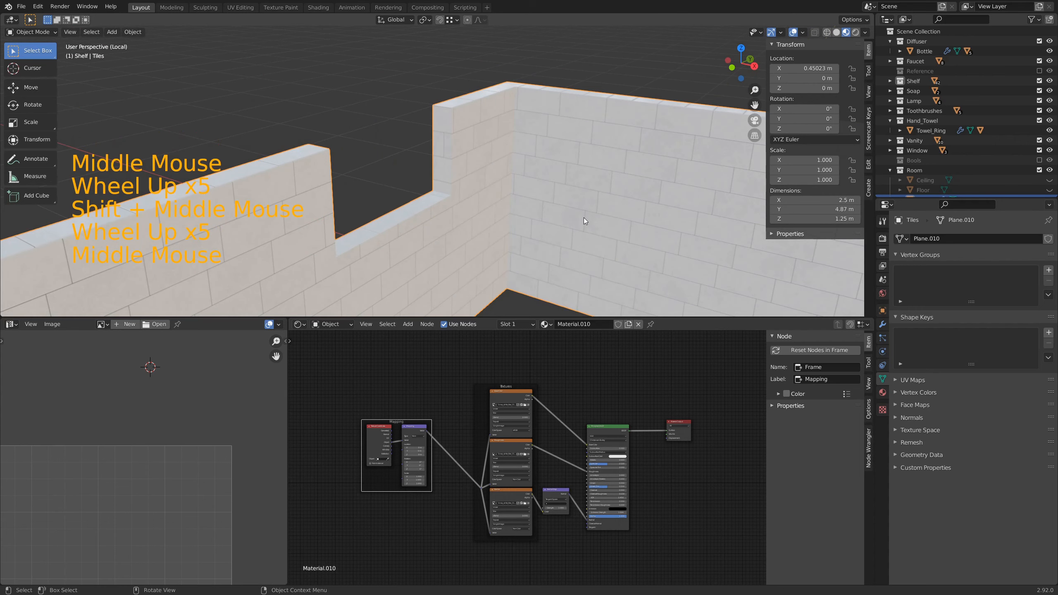
key("KP_0")
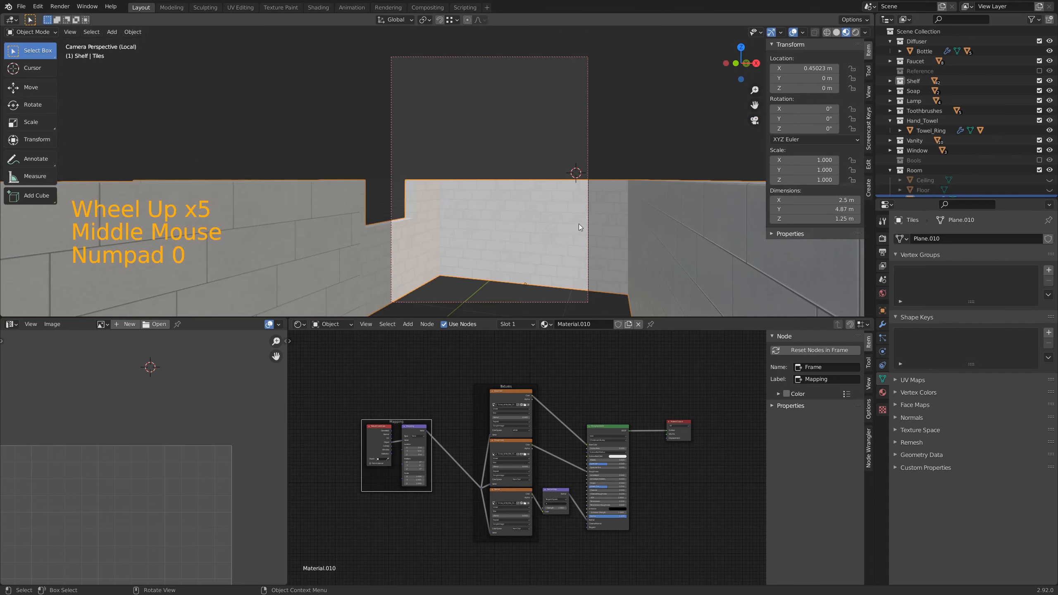
scroll(549, 234, "up", 3)
middle_click_drag(548, 235, 536, 145, "shift")
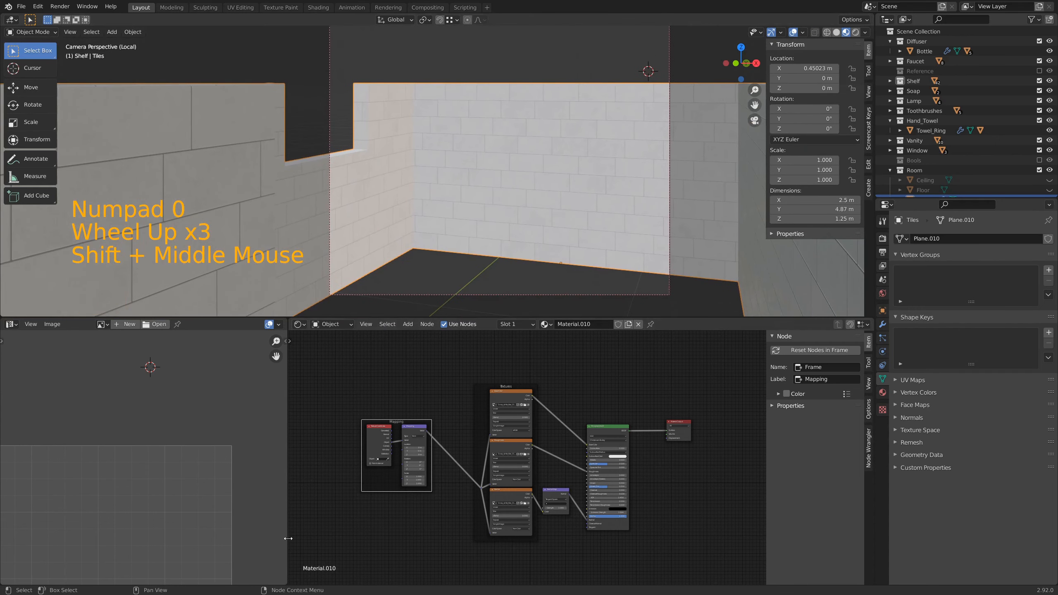
Step: Add a Value node inside the Mapping frame, just below the Texture Coordinate node
scroll(428, 492, "up", 11)
middle_click_drag(383, 496, 585, 502, "shift")
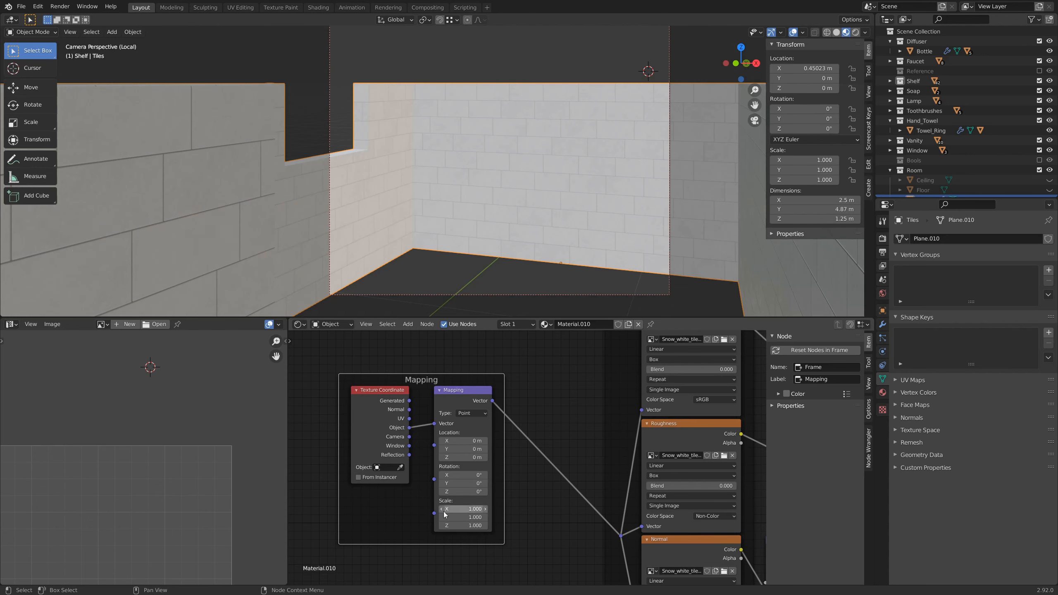
key("shift+a")
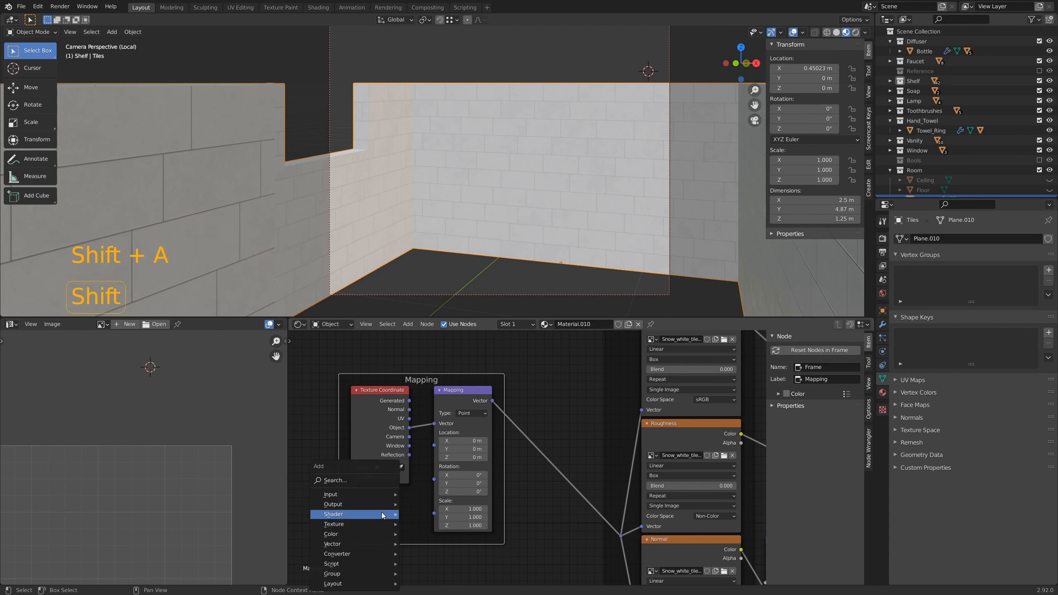
left_click(368, 482)
type("valu")
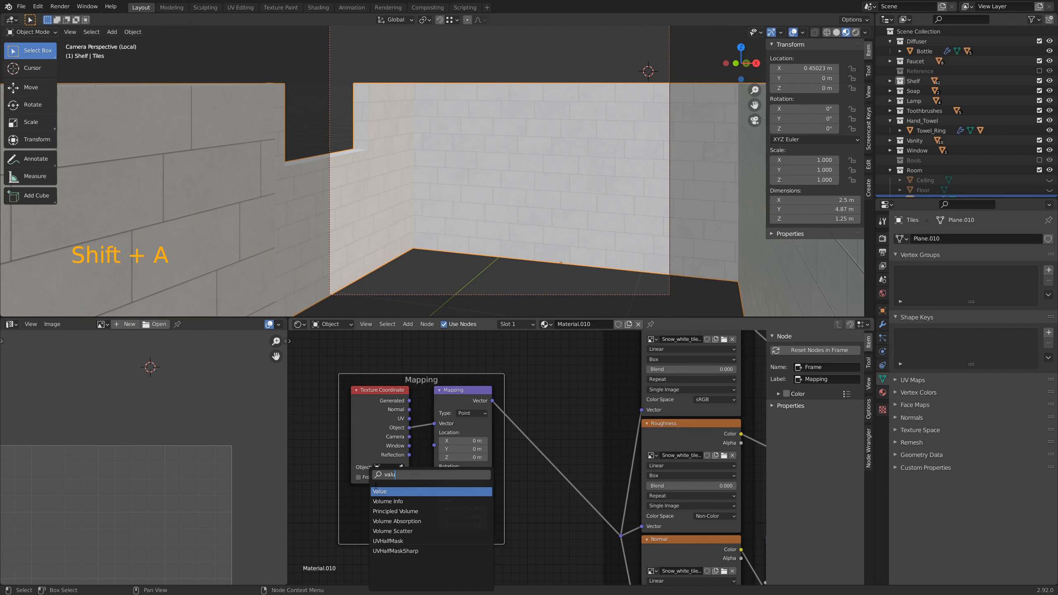
key("Return")
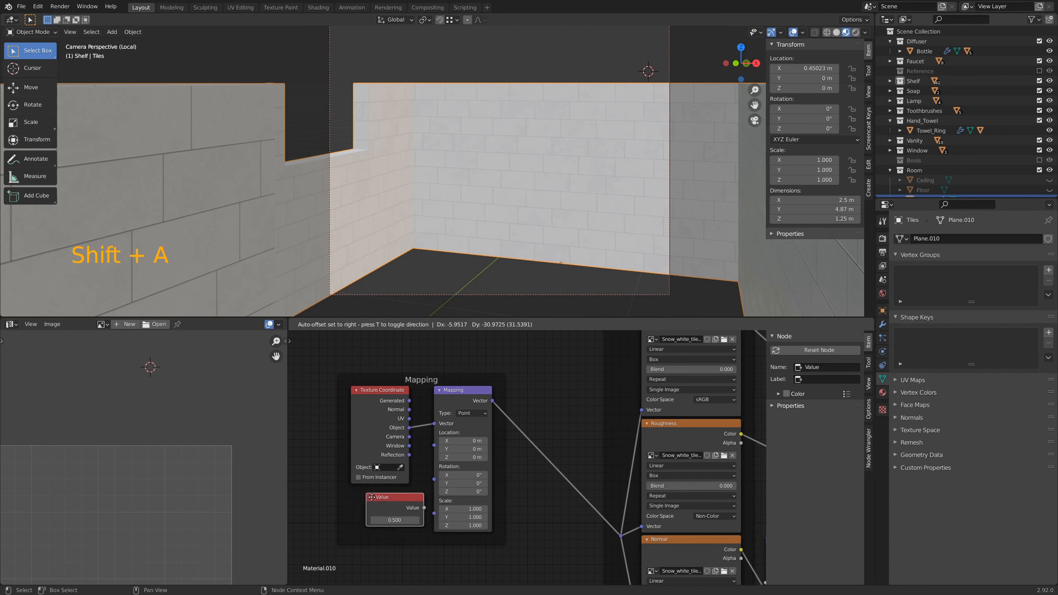
left_click(370, 512)
Step: Set the Value node to 1 and connect it to the Mapping node's Scale
left_click(379, 523)
type("1")
key("Return")
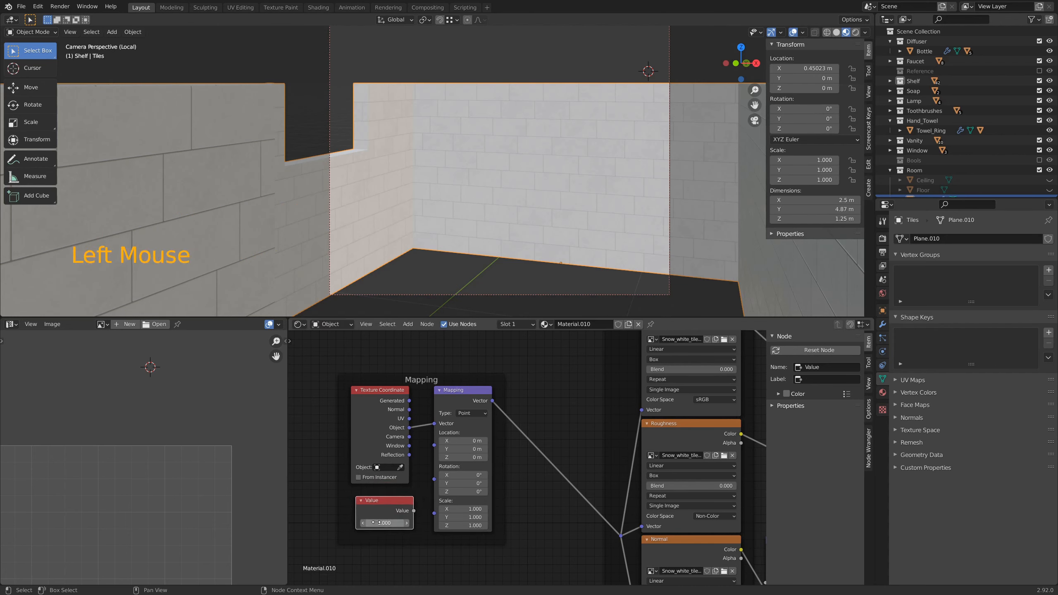
left_click_drag(414, 512, 382, 502)
left_click(385, 501)
Step: Try a tile texture scale of 2 in the Value node
left_click(387, 526)
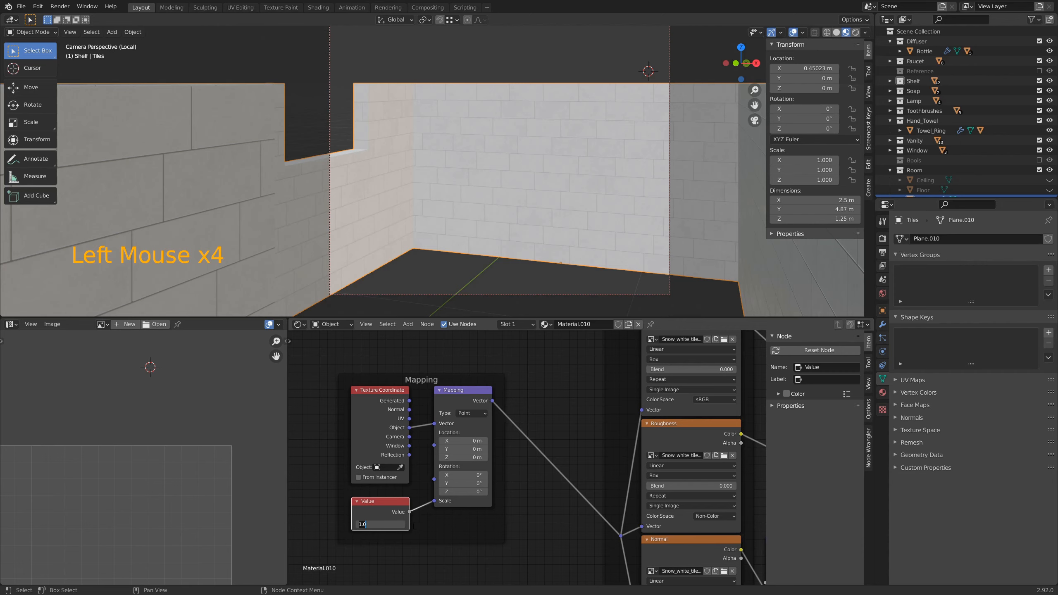
left_click(370, 518)
left_click_drag(374, 524, 359, 492)
type("2")
key("Return")
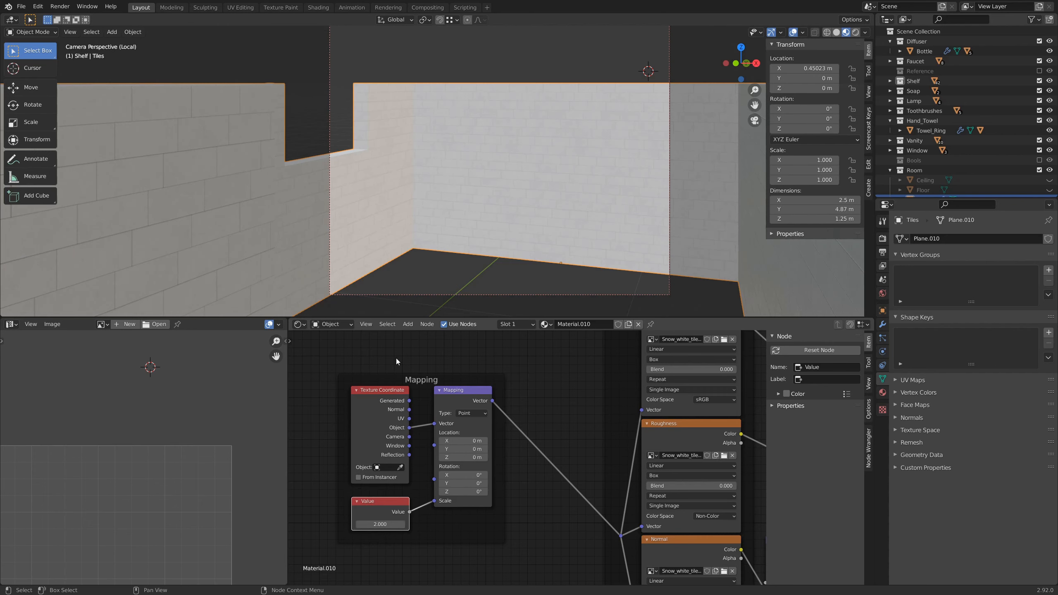
Step: Set the Value node to 1.5 and check the tile size on the walls
left_click(388, 522)
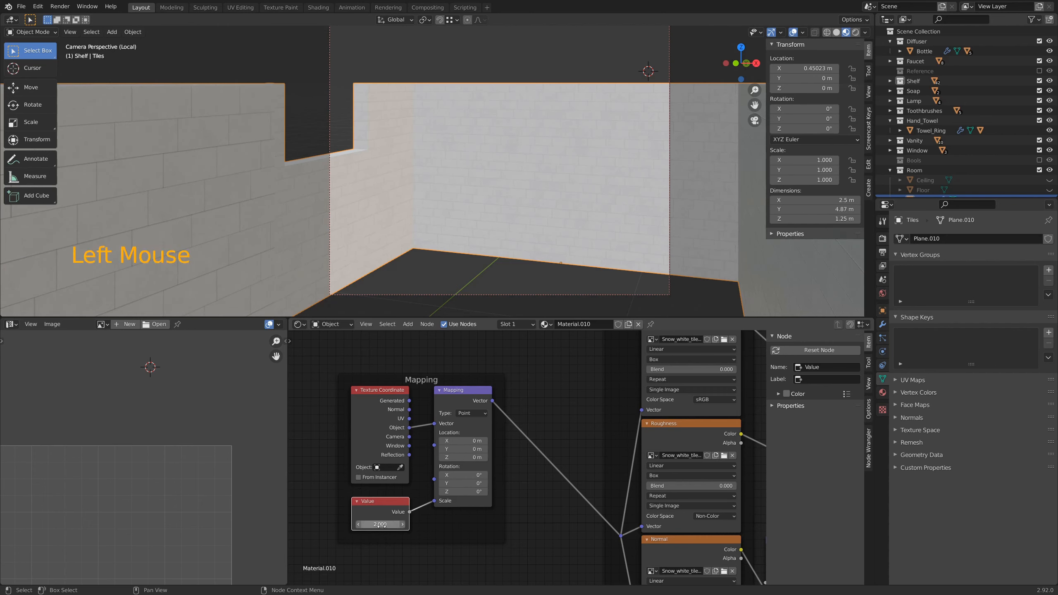
double_click(380, 524)
type("1.5")
key("Return")
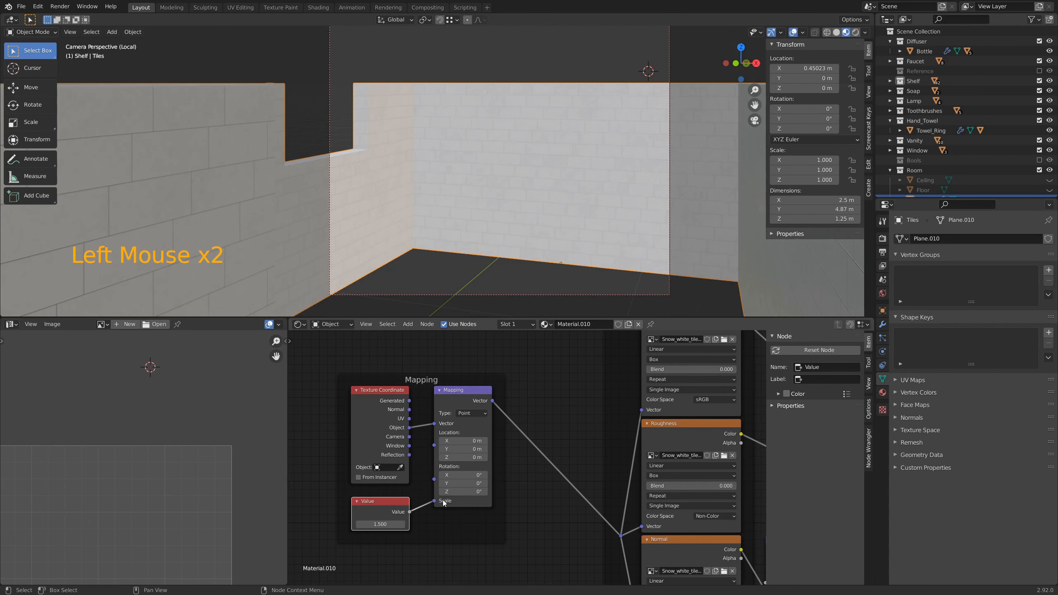
scroll(468, 137, "up", 2)
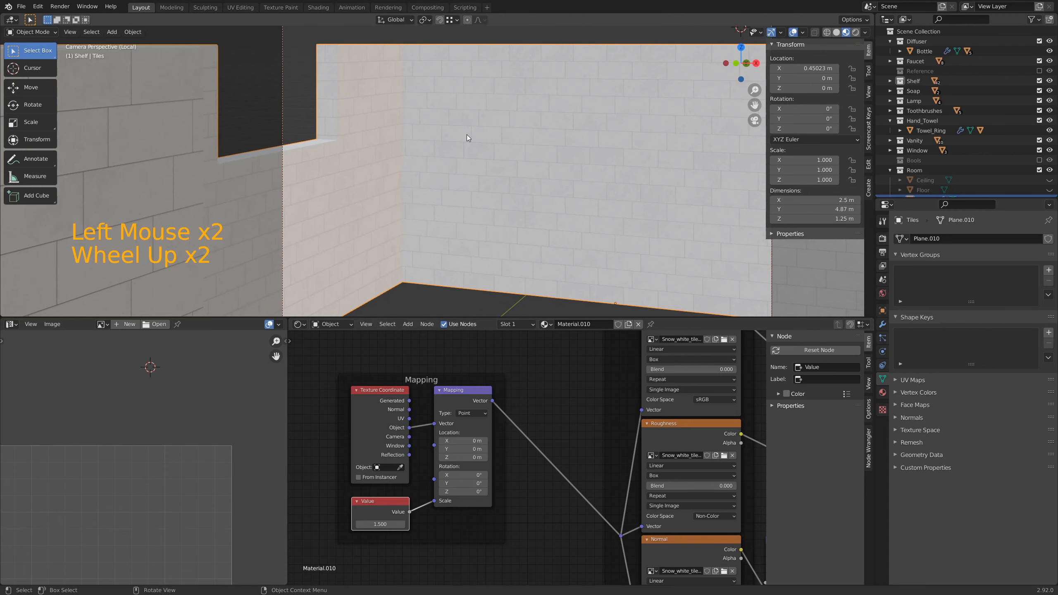
middle_click_drag(471, 81, 469, 109)
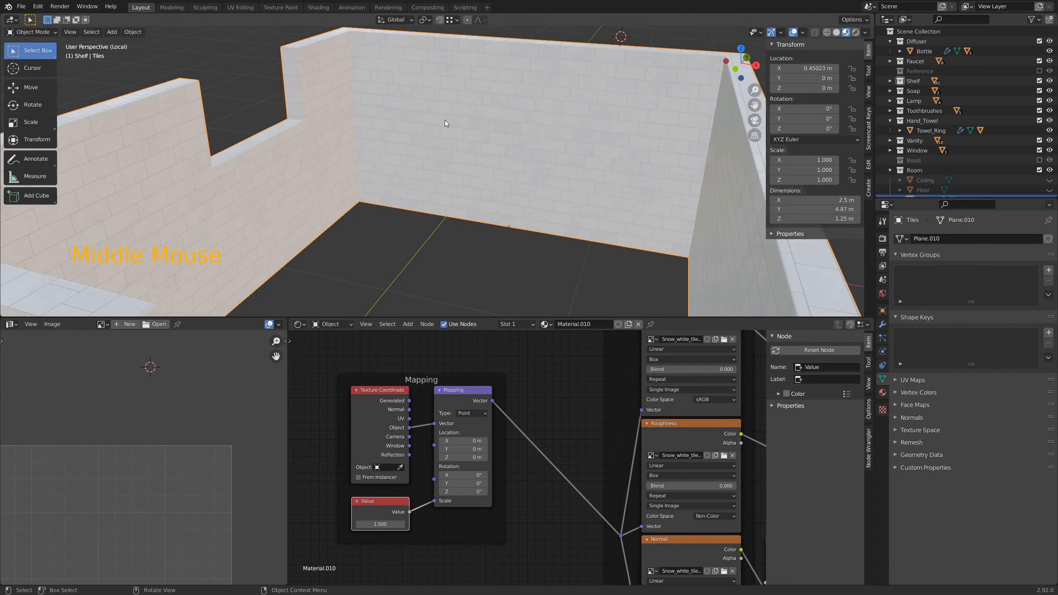
Step: Return from the isolated tiles to the full scene and check the tile size around the mirror, vanity and toilet
key("KP_Divide")
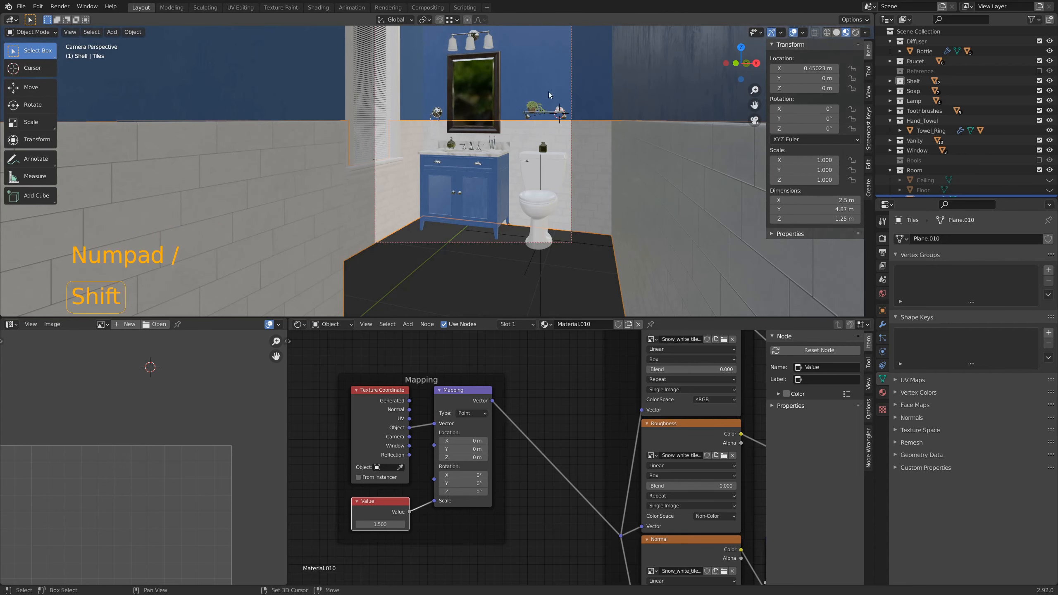
middle_click_drag(444, 114, 521, 152, "shift")
scroll(499, 183, "up", 4)
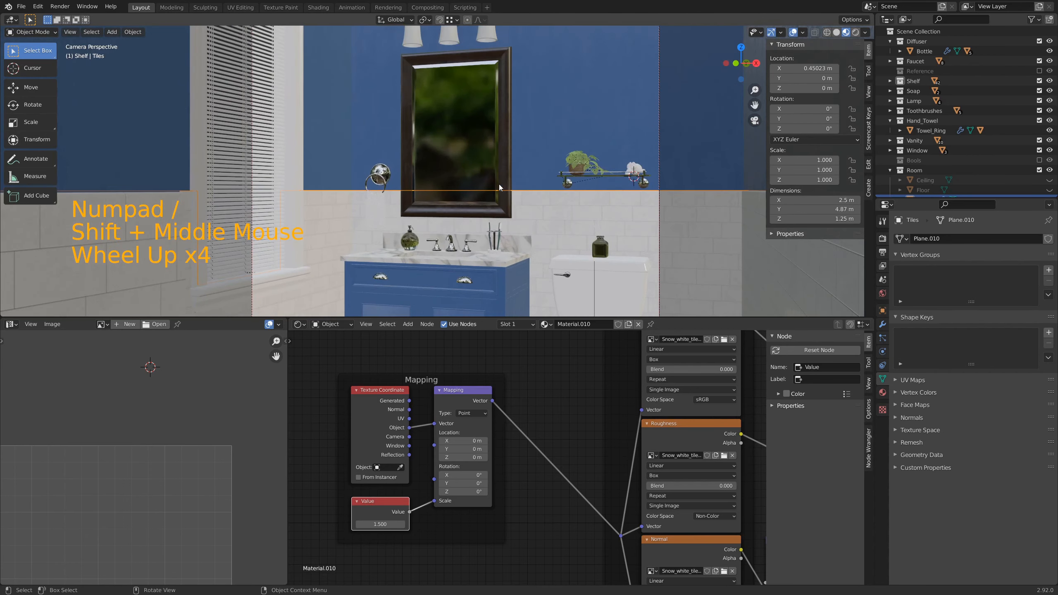
left_click(578, 128)
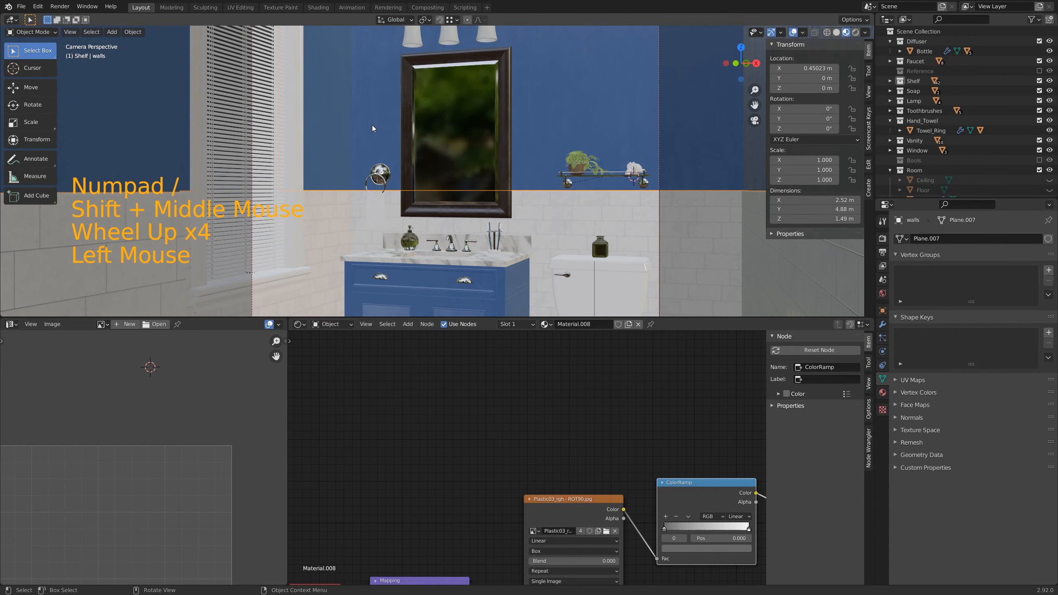
key("alt+a")
middle_click_drag(528, 244, 505, 165, "shift")
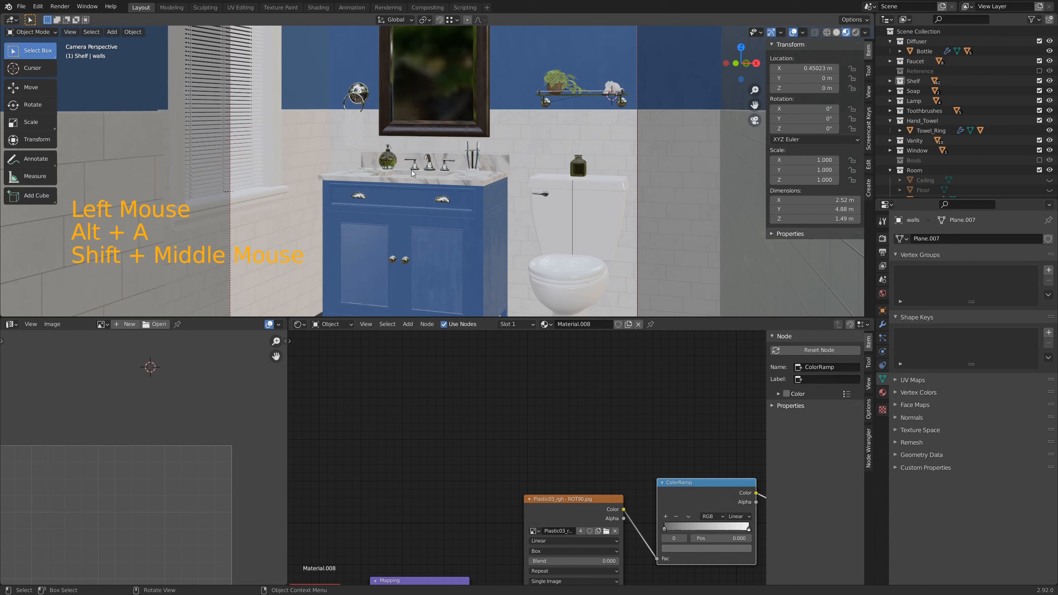
Step: Isolate the Tiles object and examine the thickness of its upper edge where it meets the window opening
key("KP_Divide")
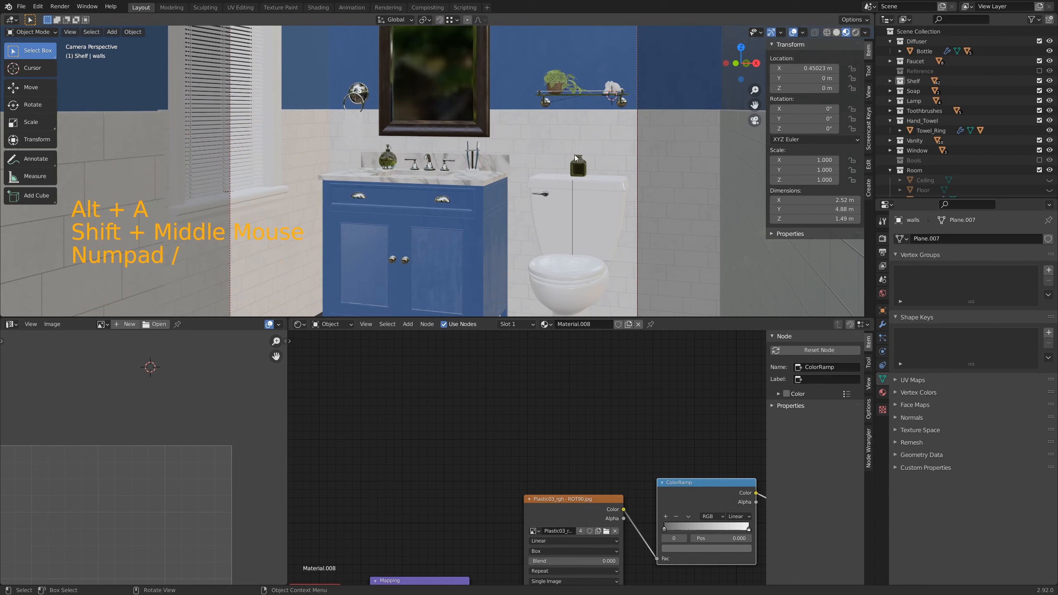
left_click(626, 143)
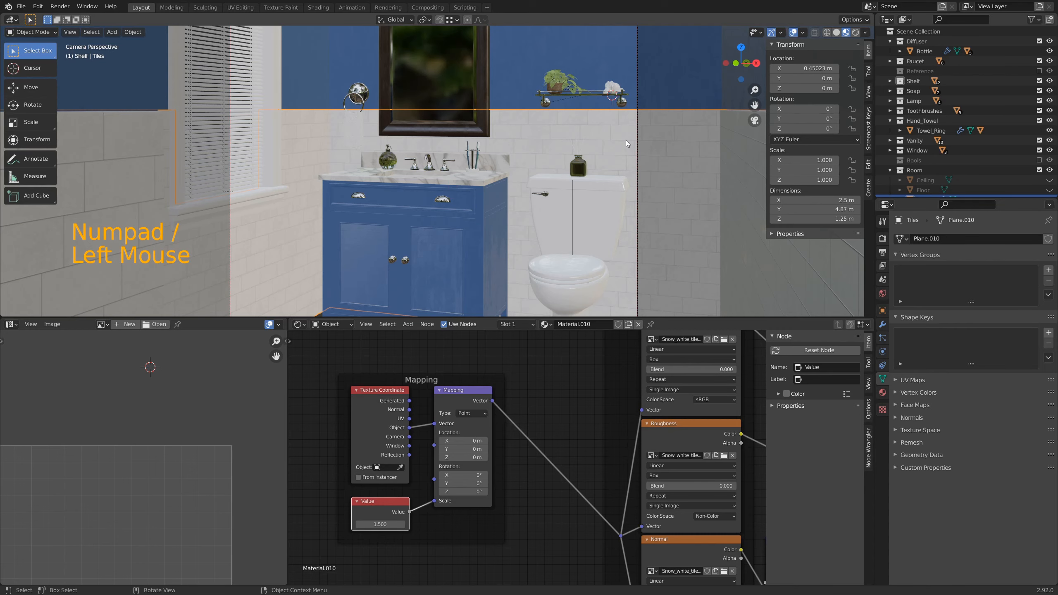
key("KP_Divide")
middle_click_drag(626, 141, 448, 263)
scroll(494, 121, "up", 5)
scroll(399, 163, "up", 7)
scroll(384, 167, "up", 3)
middle_click_drag(383, 167, 530, 195, "shift")
scroll(531, 195, "up", 2)
scroll(530, 195, "up", 1)
middle_click_drag(577, 224, 530, 155, "shift")
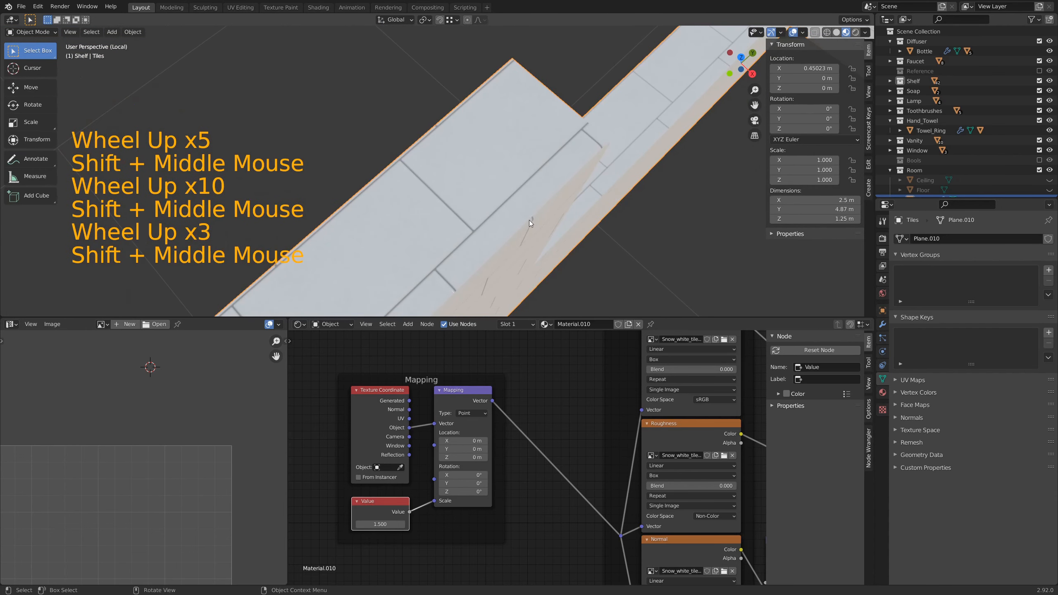
middle_click_drag(545, 229, 534, 191)
scroll(547, 241, "up", 4)
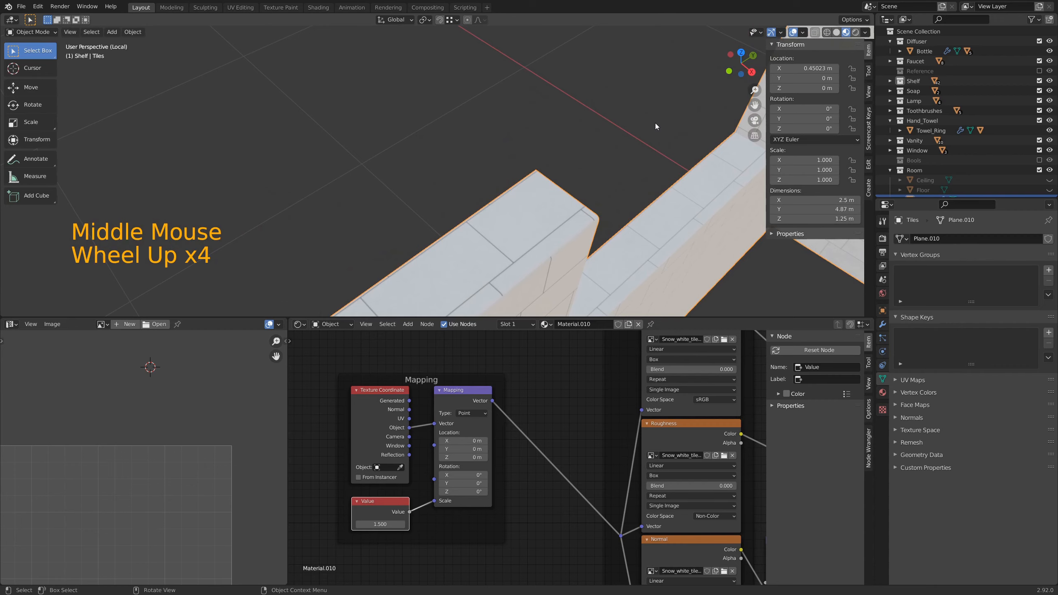
Step: Bring back the full scene, clear the selection and examine the tiles' upper edge and corner beside the towel ring
key("KP_Divide")
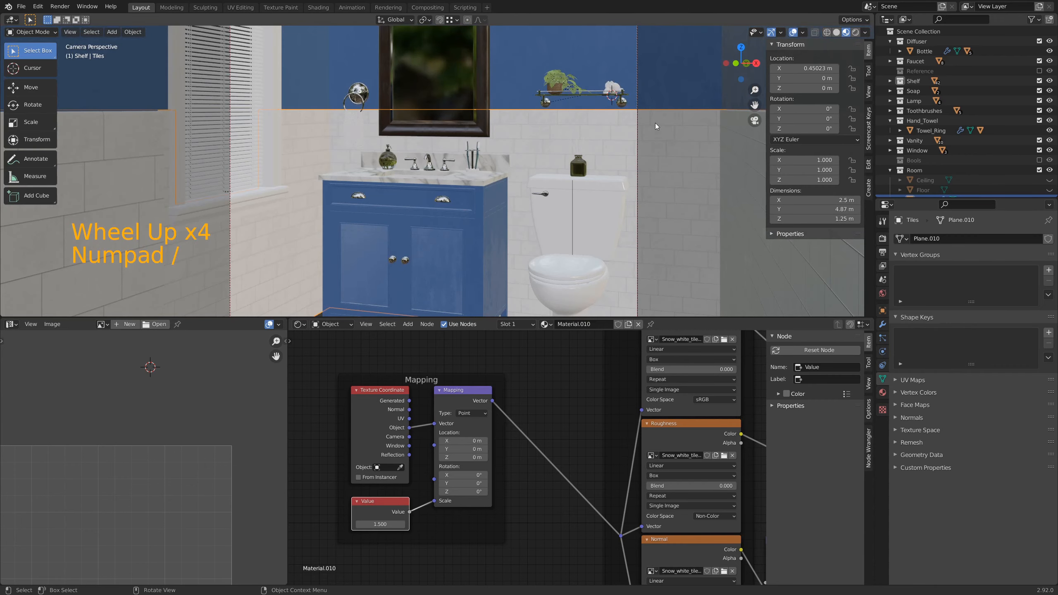
key("alt+a")
scroll(481, 137, "up", 6)
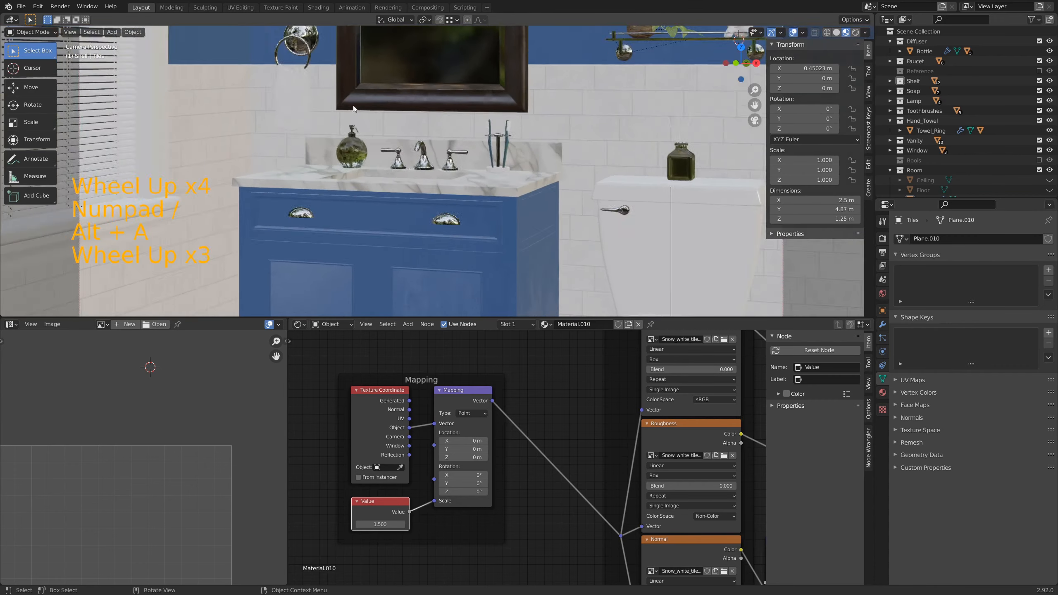
middle_click_drag(327, 86, 540, 255, "shift")
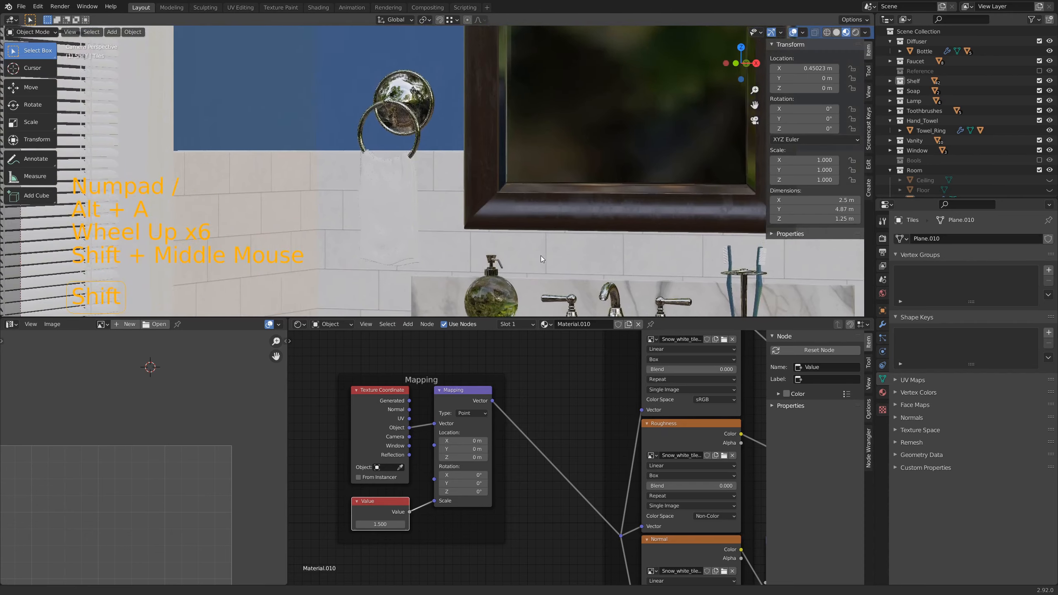
scroll(459, 153, "up", 6)
middle_click_drag(452, 158, 682, 191, "shift")
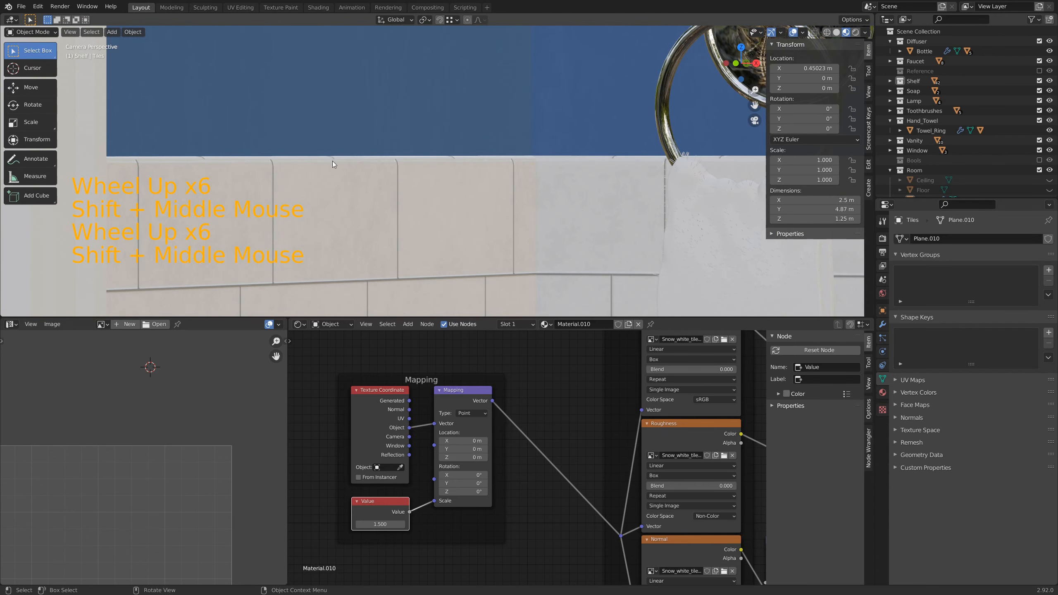
scroll(641, 176, "down", 5)
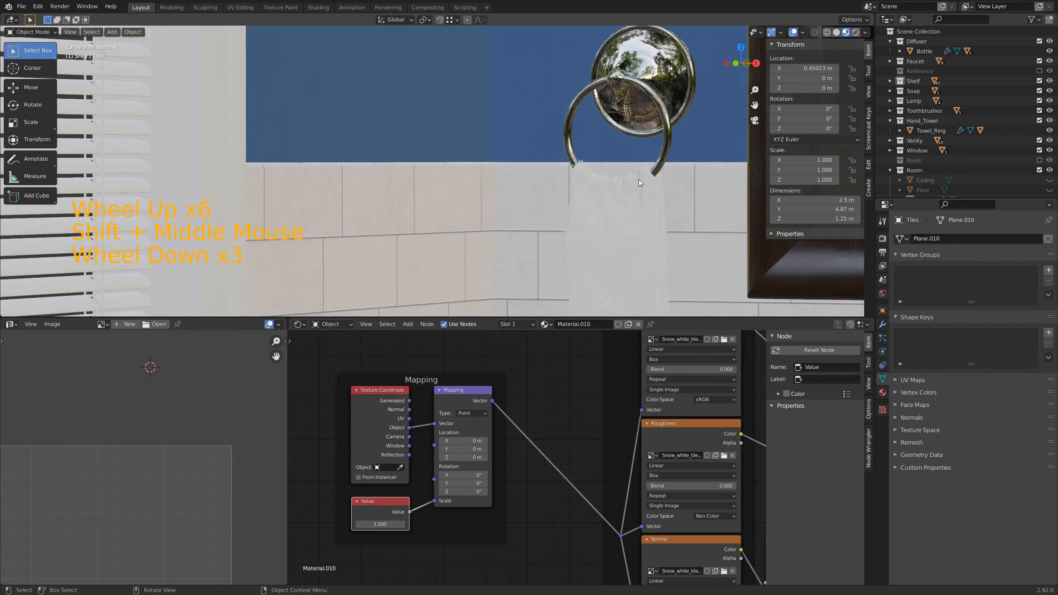
middle_click_drag(456, 258, 396, 193, "shift")
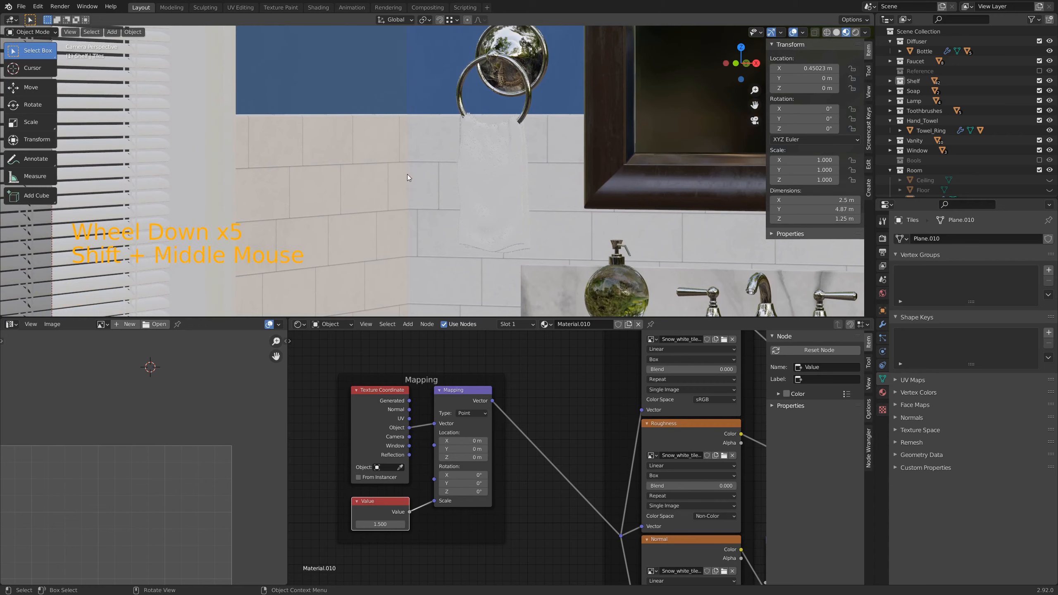
scroll(407, 177, "down", 4)
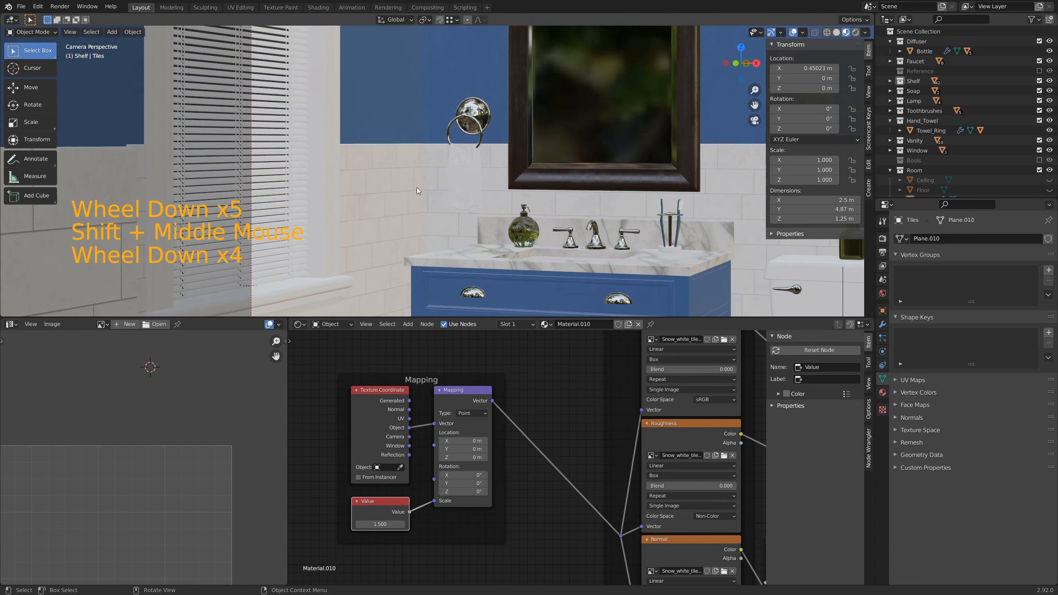
scroll(409, 199, "down", 3)
middle_click_drag(641, 250, 509, 191, "shift")
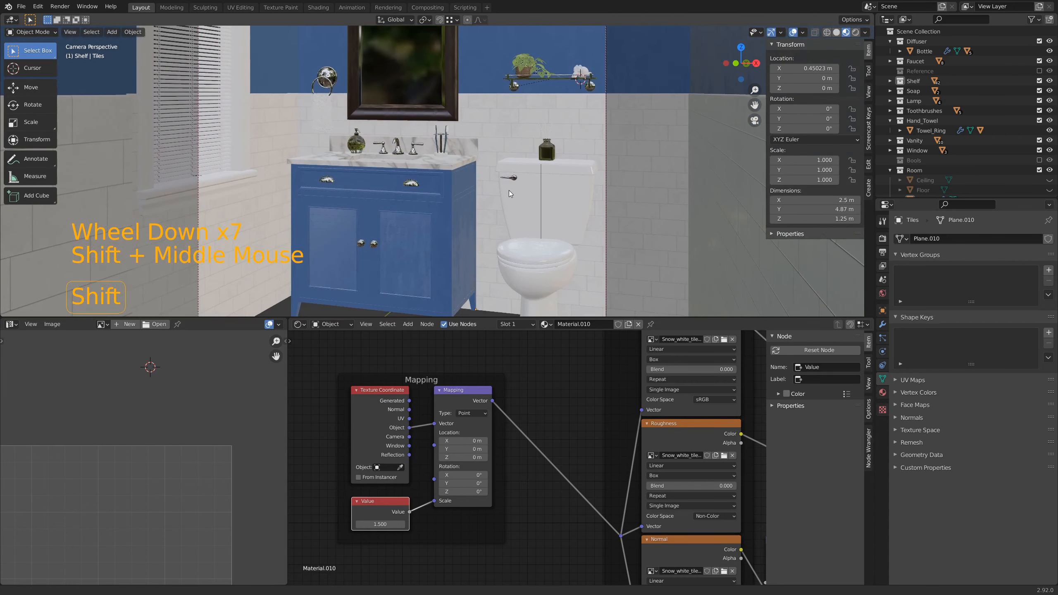
middle_click_drag(483, 249, 529, 206, "shift")
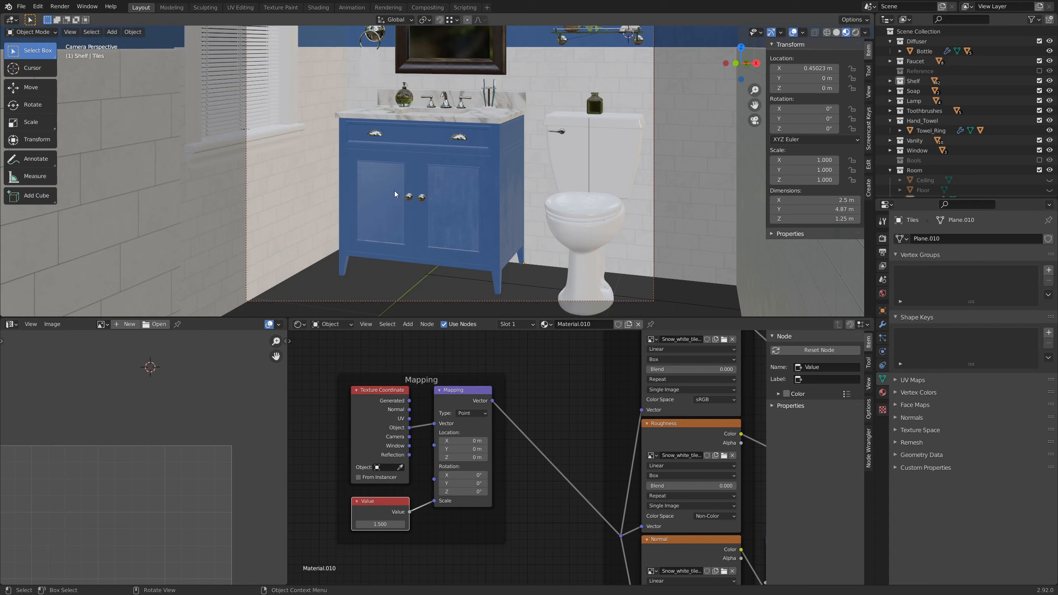
middle_click_drag(395, 194, 395, 199, "shift")
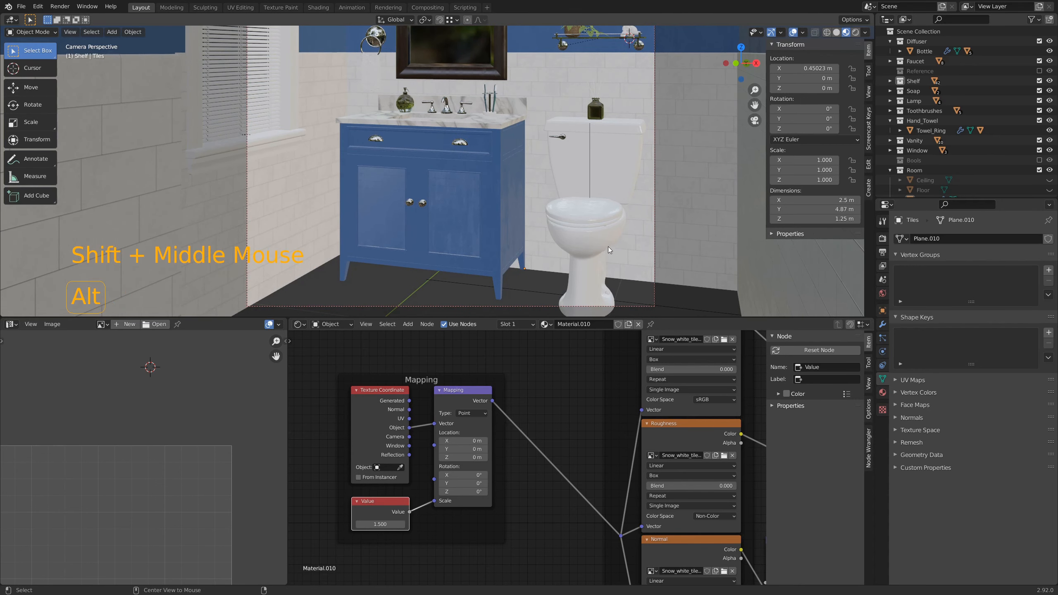
Step: Unhide all hidden objects and give the Floor object a new material
key("alt+h")
left_click(375, 285)
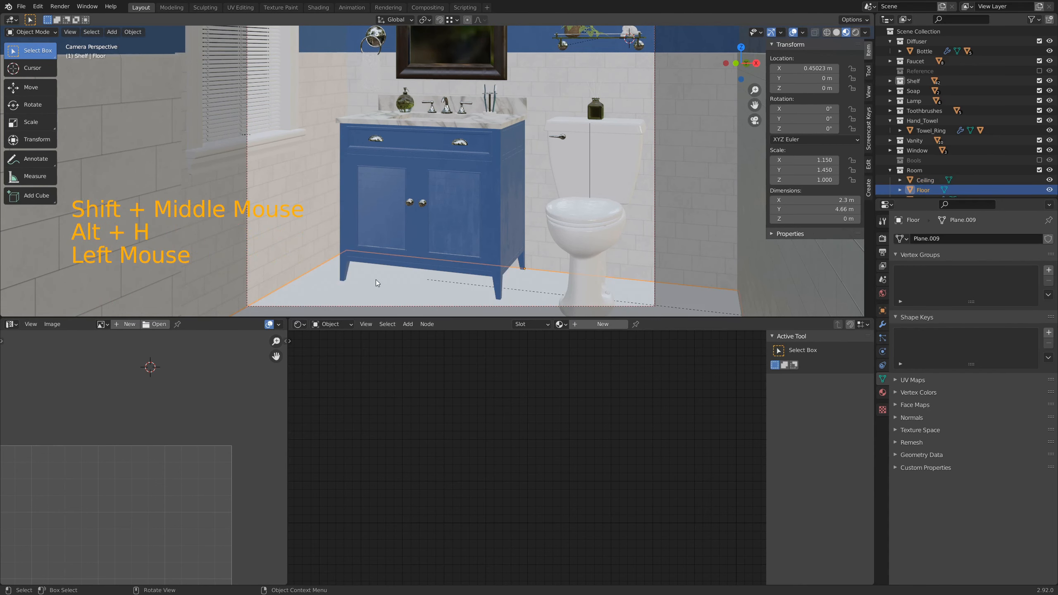
middle_click_drag(376, 283, 398, 257, "shift")
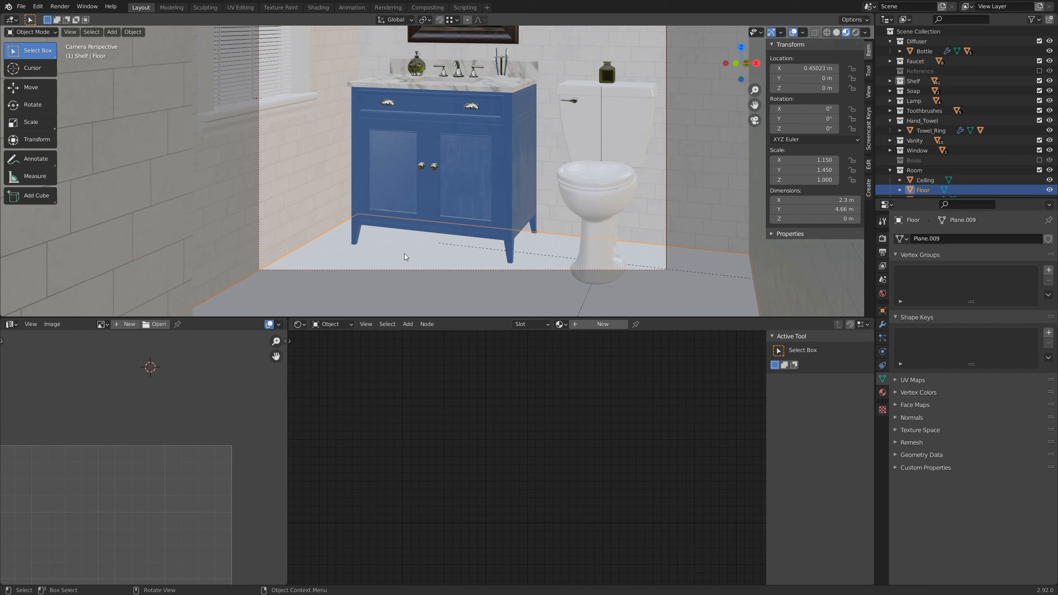
left_click(602, 325)
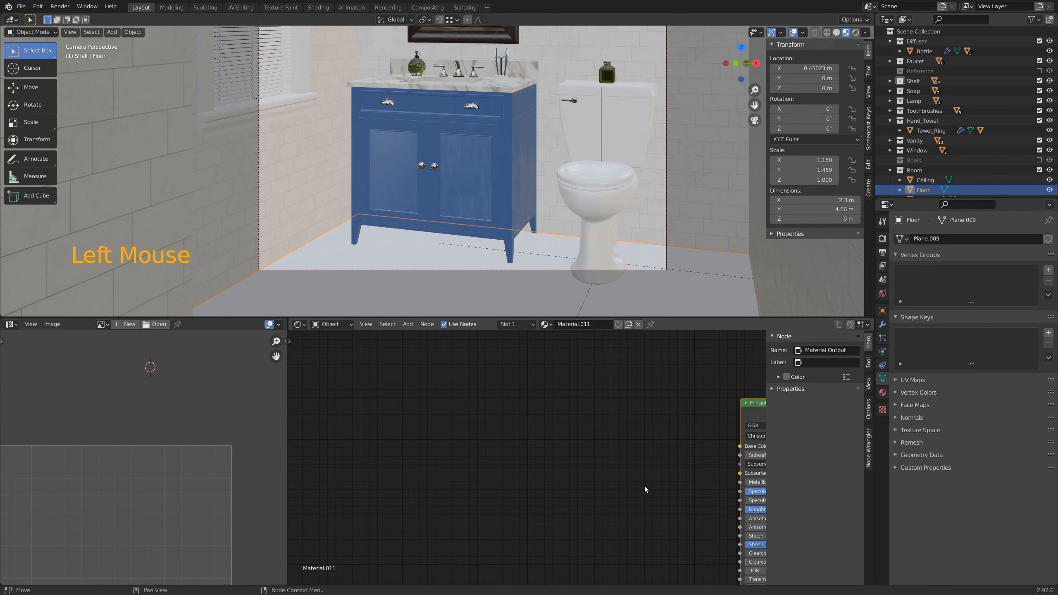
middle_click_drag(681, 480, 492, 445, "shift")
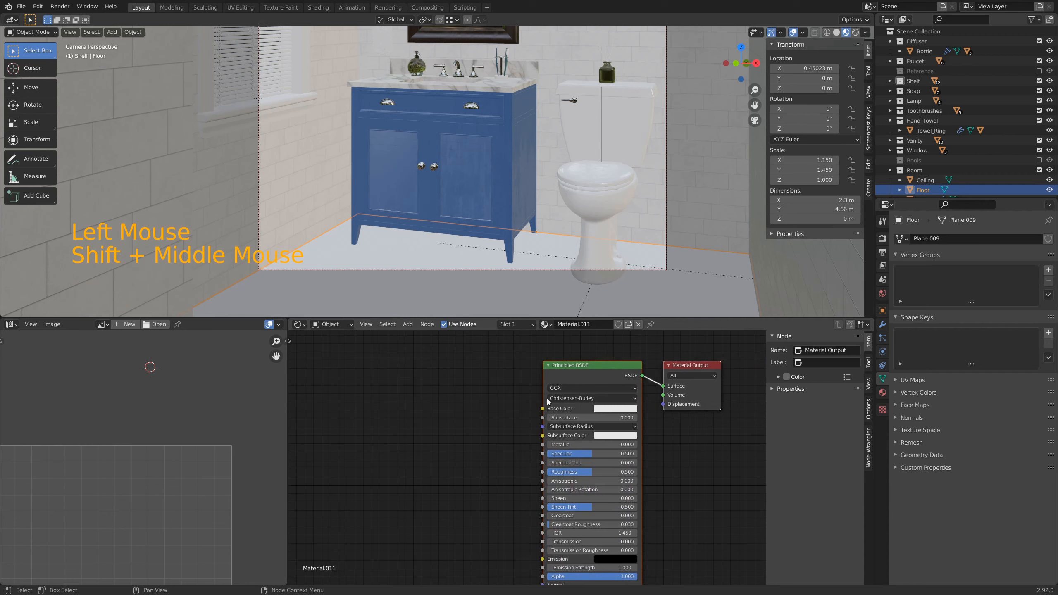
Step: Load the Base Color, Height, Normal and Roughness maps from the Hex - Penny Tile 2K folder with Principled Texture Setup
left_click(582, 376)
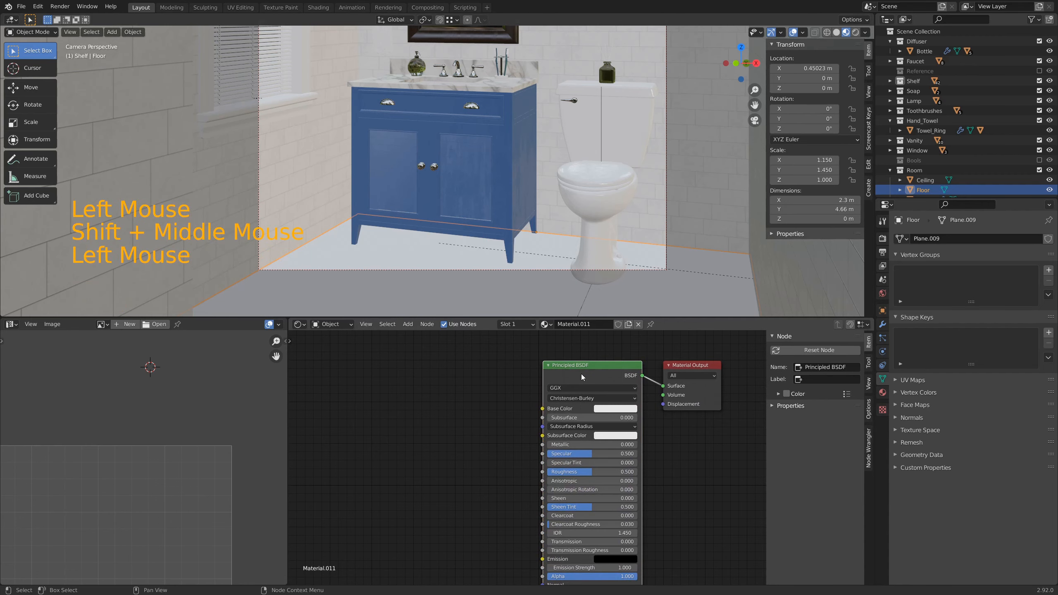
key("ctrl+shift+t")
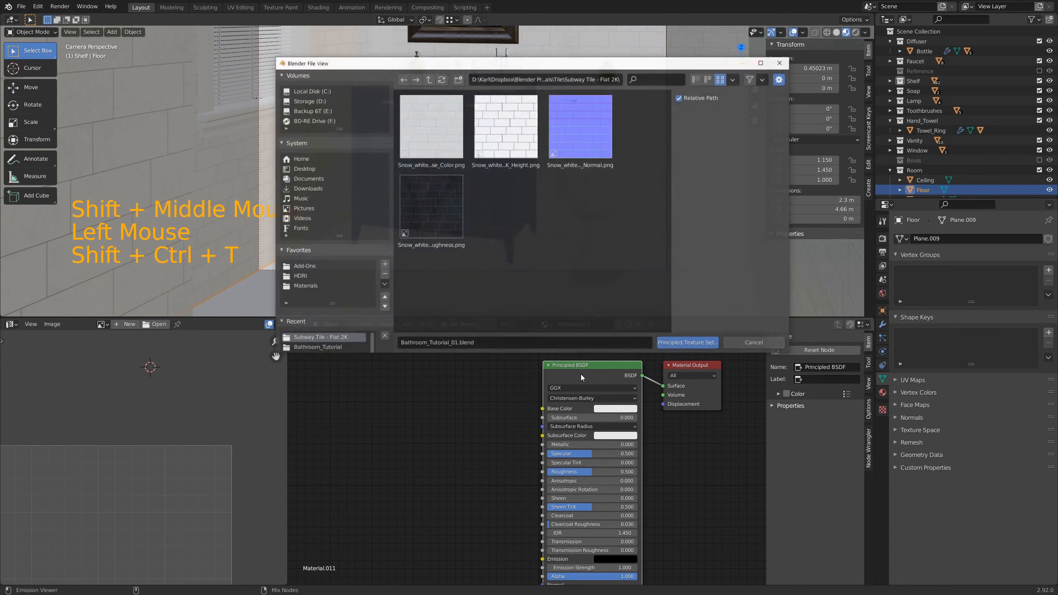
left_click(428, 79)
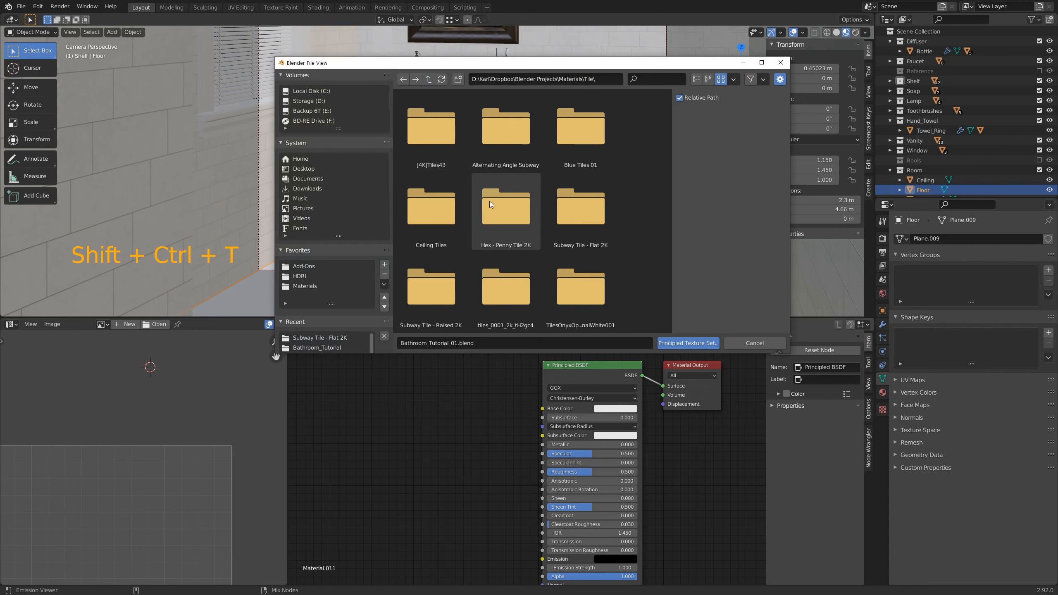
double_click(499, 204)
left_click(457, 165)
left_click(440, 221, "shift")
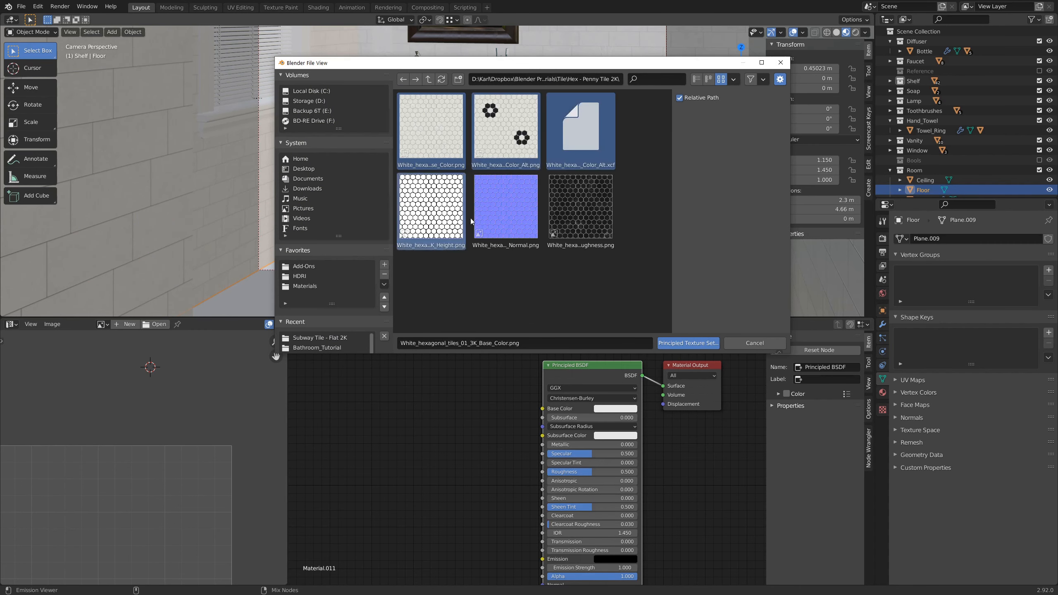
left_click(506, 213, "shift")
left_click(570, 208, "shift")
left_click(594, 143, "shift")
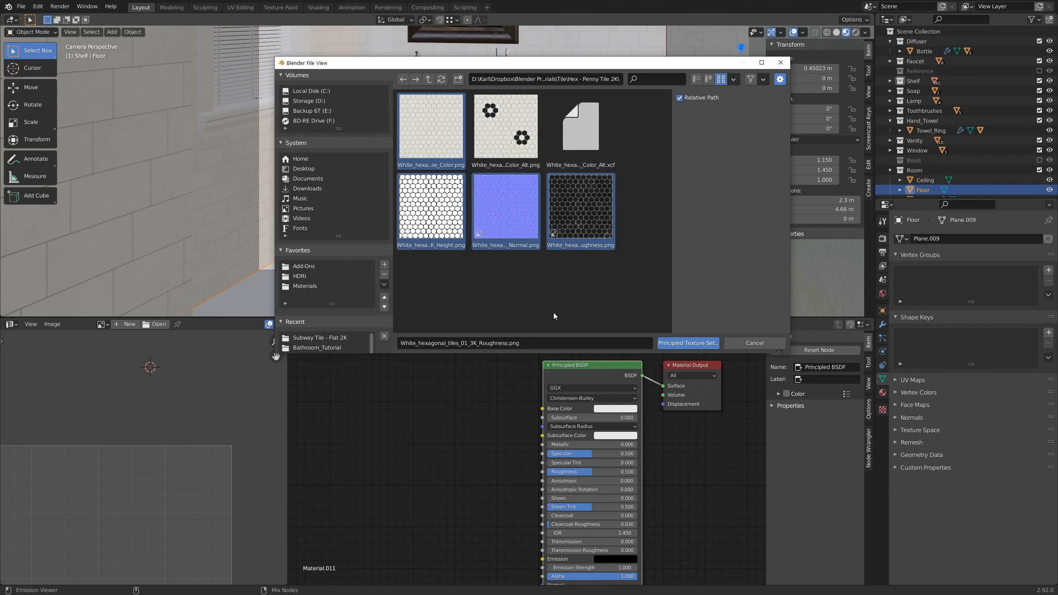
left_click(678, 344)
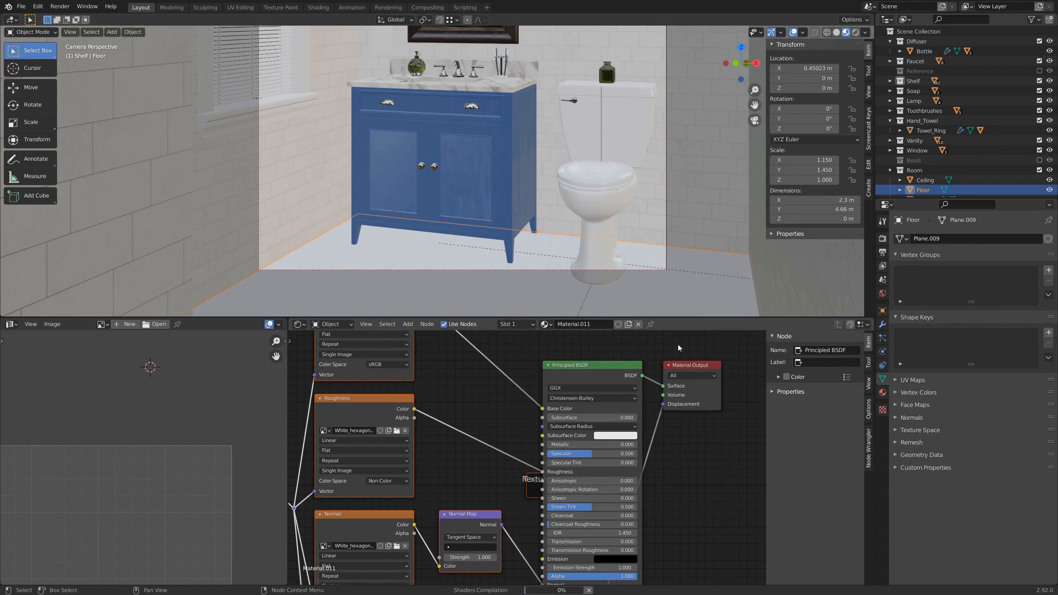
Step: Delete the displacement image texture and the Displacement node from the floor material
scroll(519, 435, "down", 9)
middle_click_drag(459, 573, 460, 533)
left_click(460, 533)
left_click(549, 511, "shift")
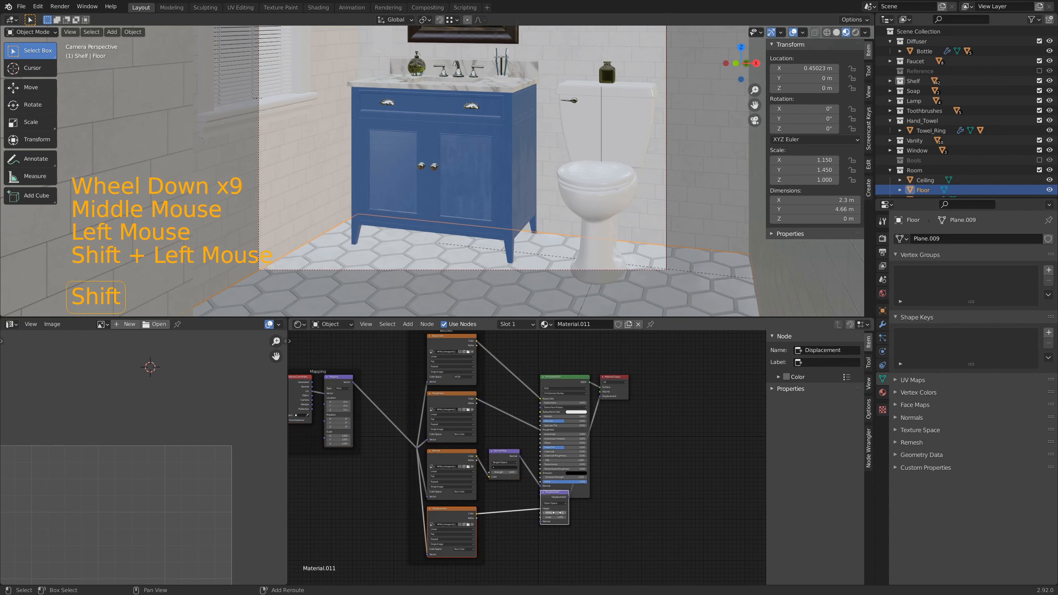
key("Delete")
Step: Hide the ceiling from the top view and select the floor to examine its hexagonal tile layout
middle_click_drag(389, 401, 518, 457, "shift")
scroll(513, 423, "up", 8)
scroll(519, 457, "down", 3)
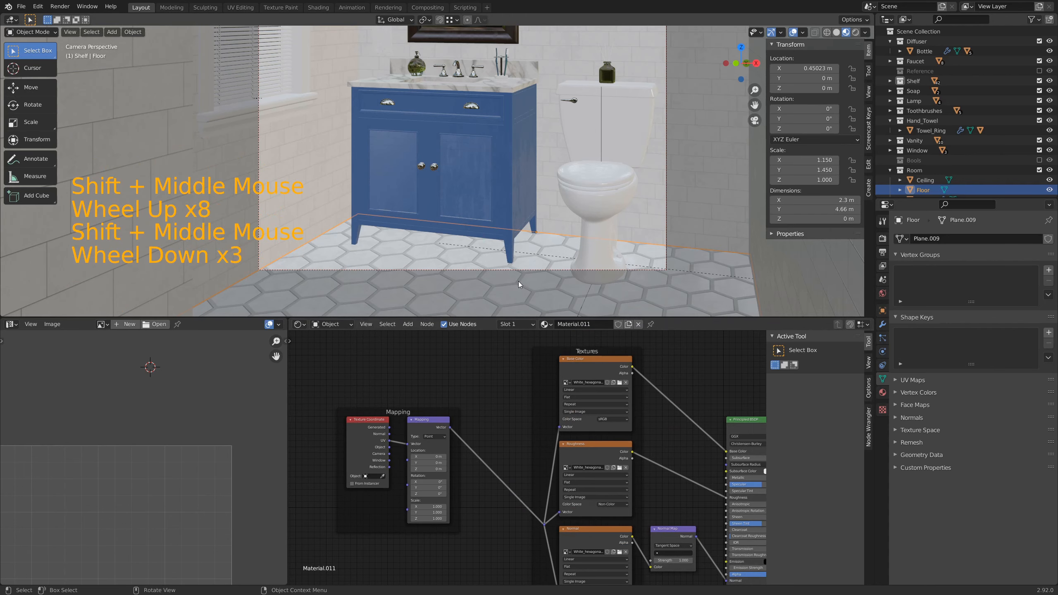
scroll(578, 287, "down", 8)
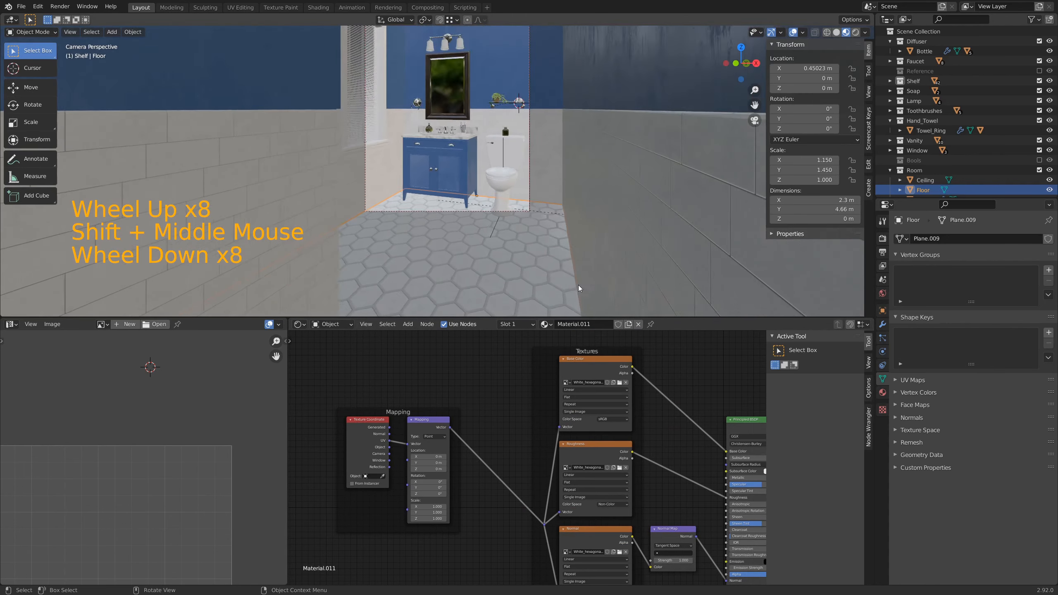
middle_click_drag(541, 215, 540, 215)
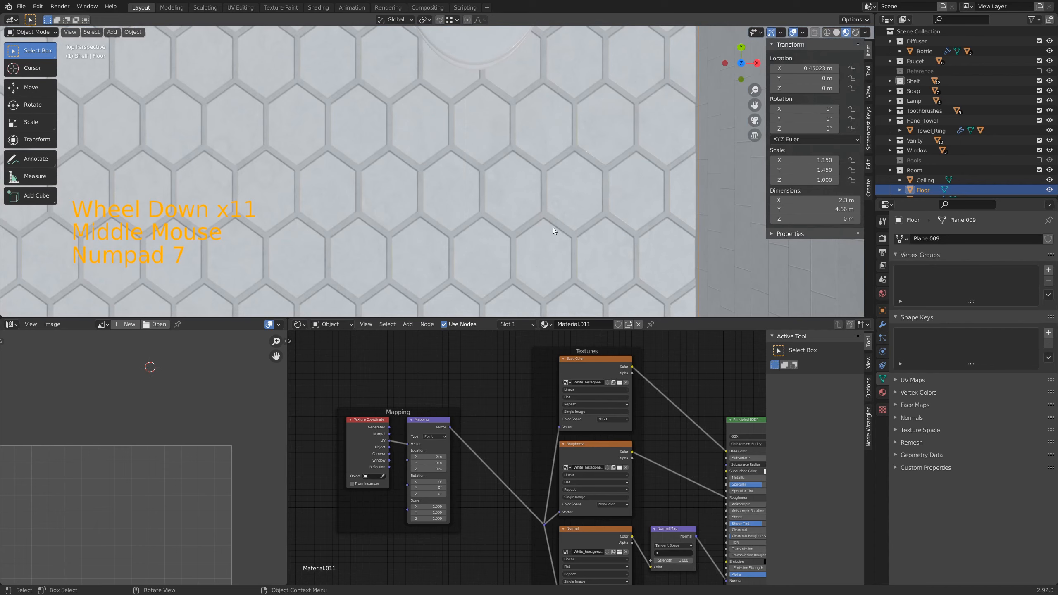
scroll(552, 228, "down", 7)
left_click(439, 211)
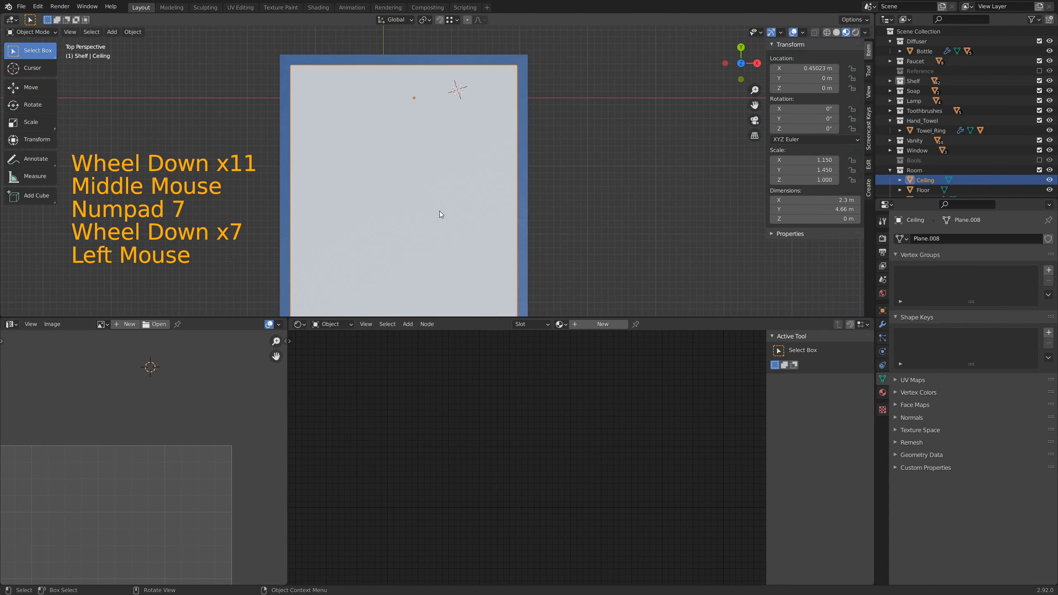
key("h")
middle_click_drag(545, 189, 482, 152, "shift")
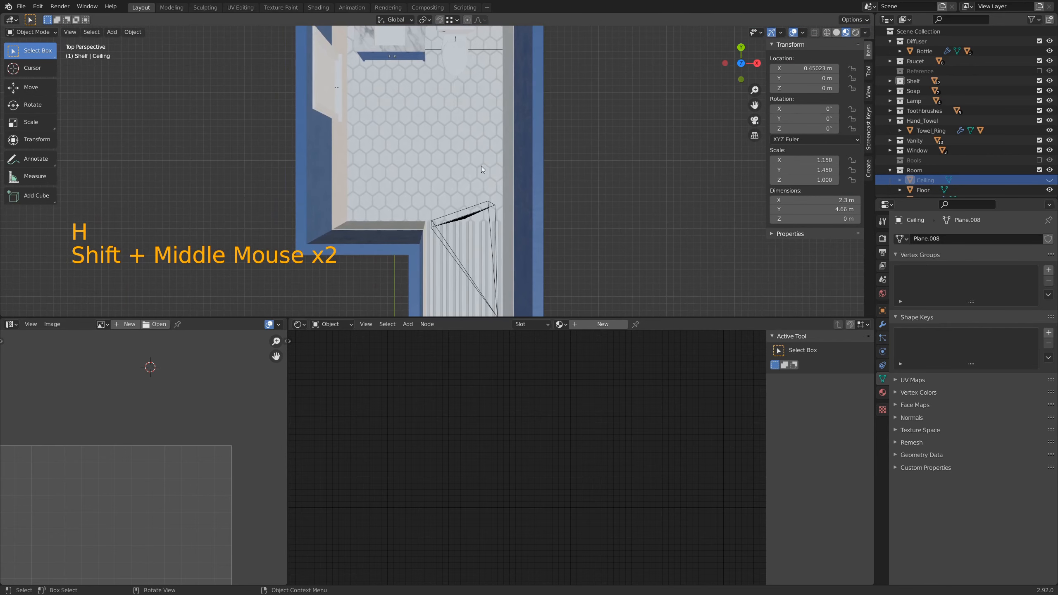
middle_click_drag(500, 289, 430, 171, "shift")
left_click(457, 196)
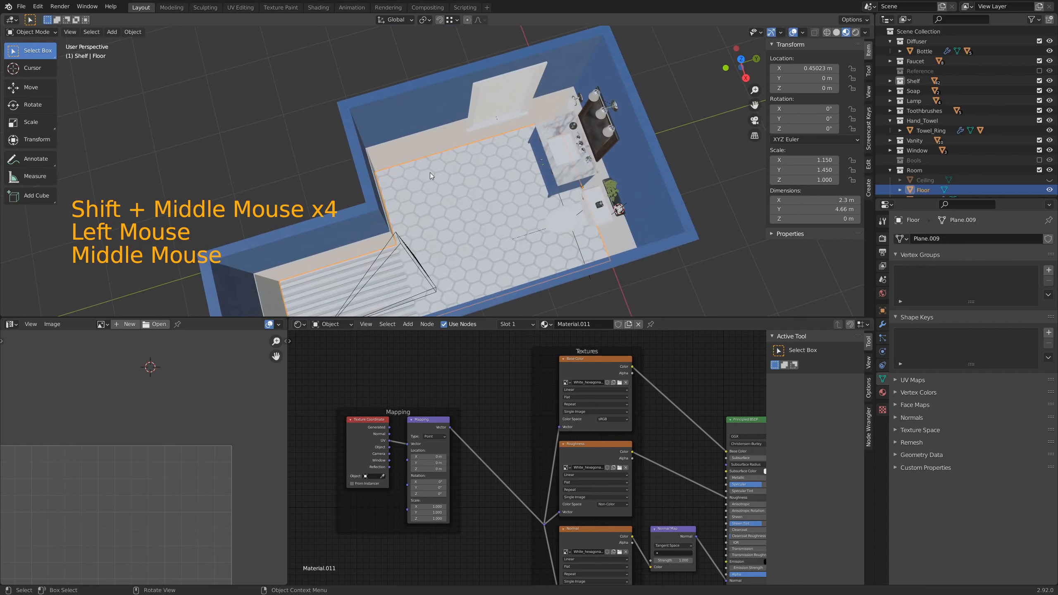
Step: Feed the floor's Mapping node with Object coordinates and set its Base Color, Roughness and Normal textures to Box projection
left_click_drag(389, 447, 407, 444)
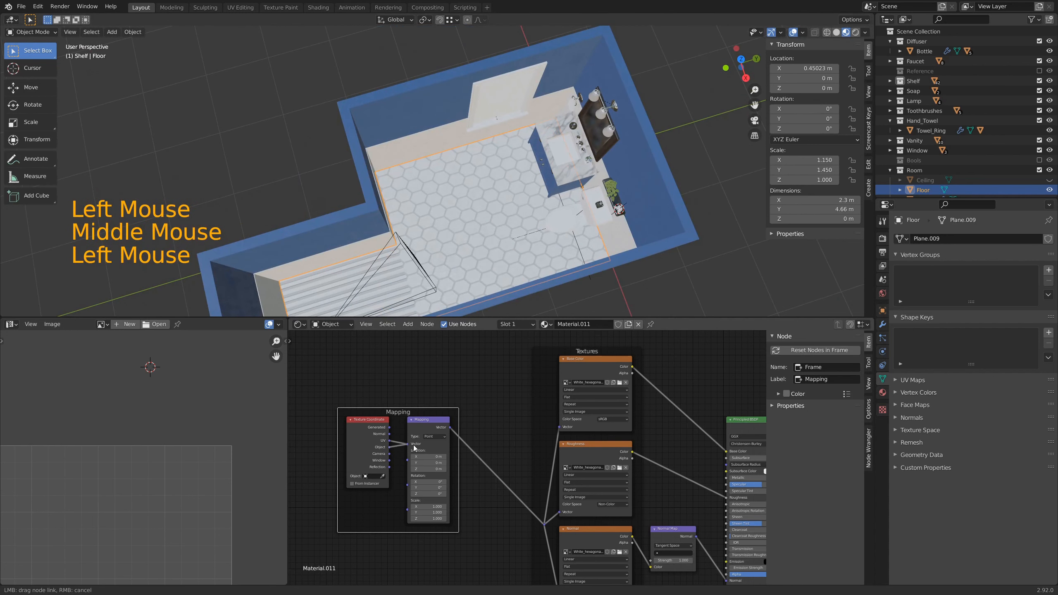
middle_click_drag(503, 430, 484, 425)
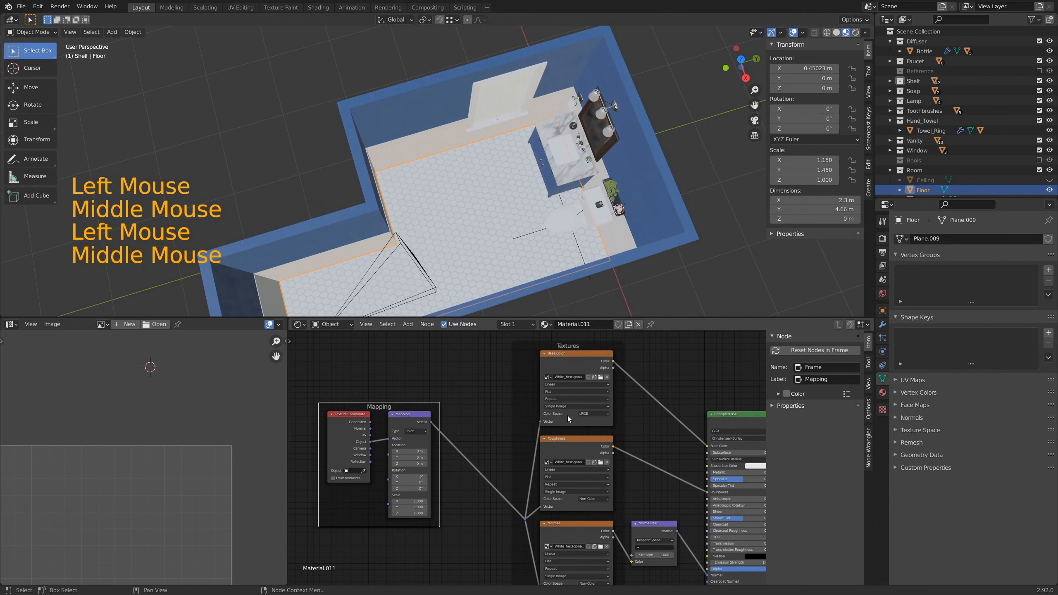
left_click(558, 392)
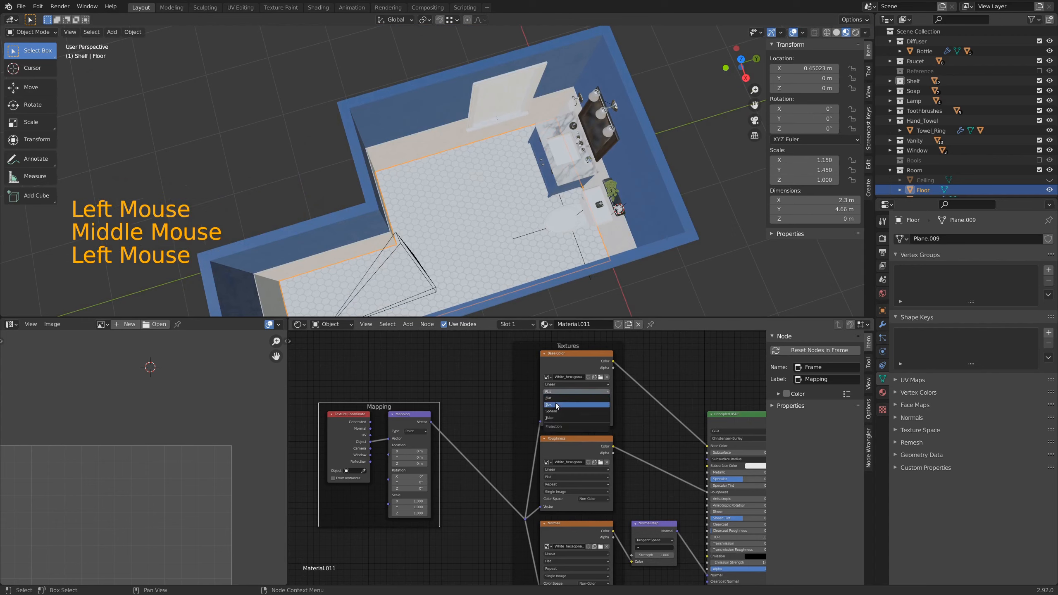
left_click(558, 399)
left_click_drag(559, 478, 559, 486)
middle_click_drag(634, 490, 582, 387)
left_click_drag(512, 458, 511, 470)
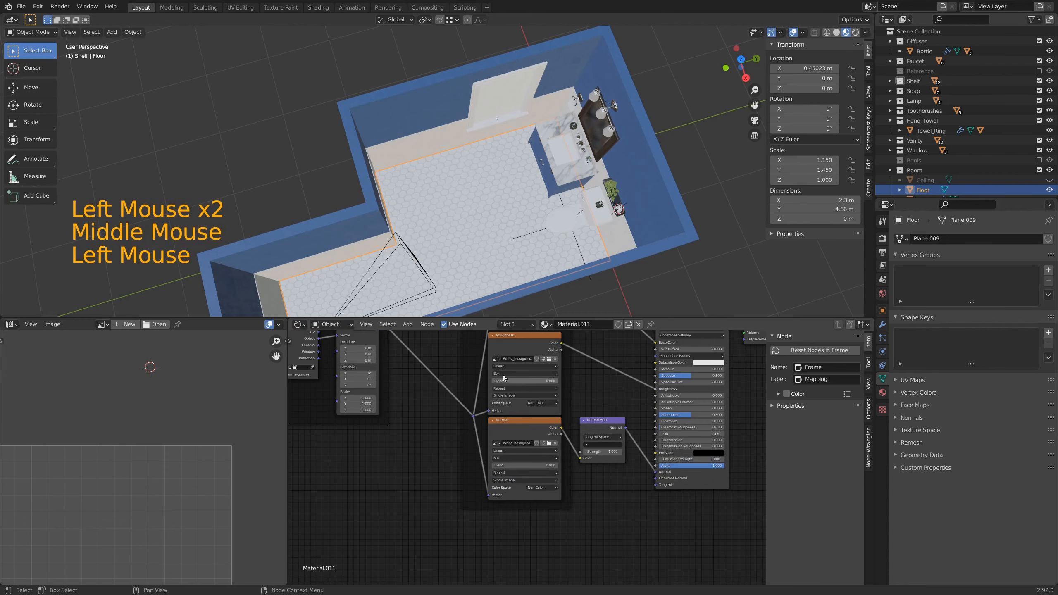
Step: Set the floor Mapping node's Y scale to 1.280, judging the hexagon proportions from the top view
key("KP_7")
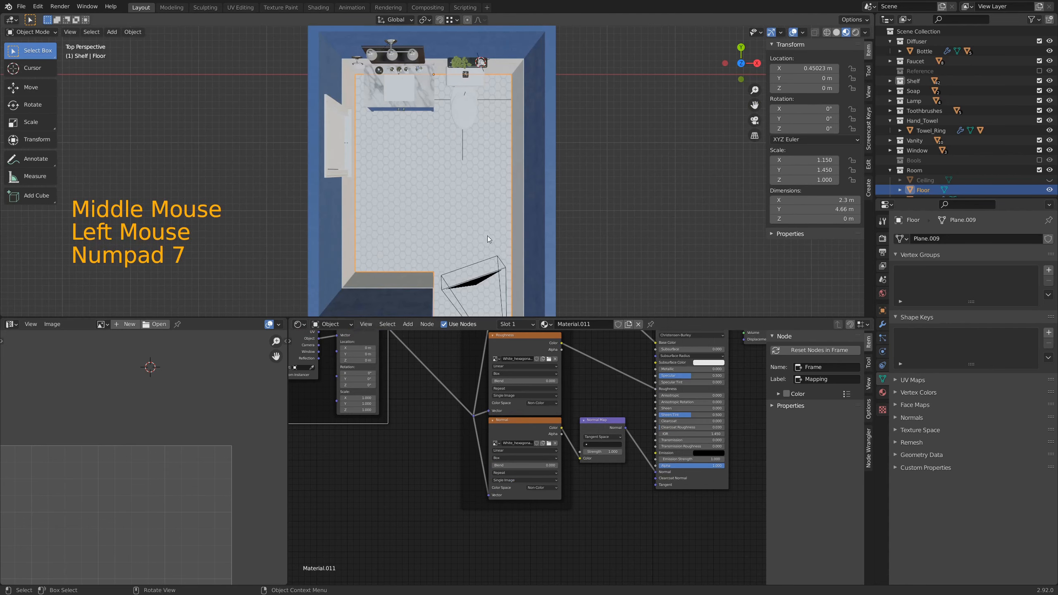
scroll(434, 133, "up", 6)
scroll(442, 160, "up", 4)
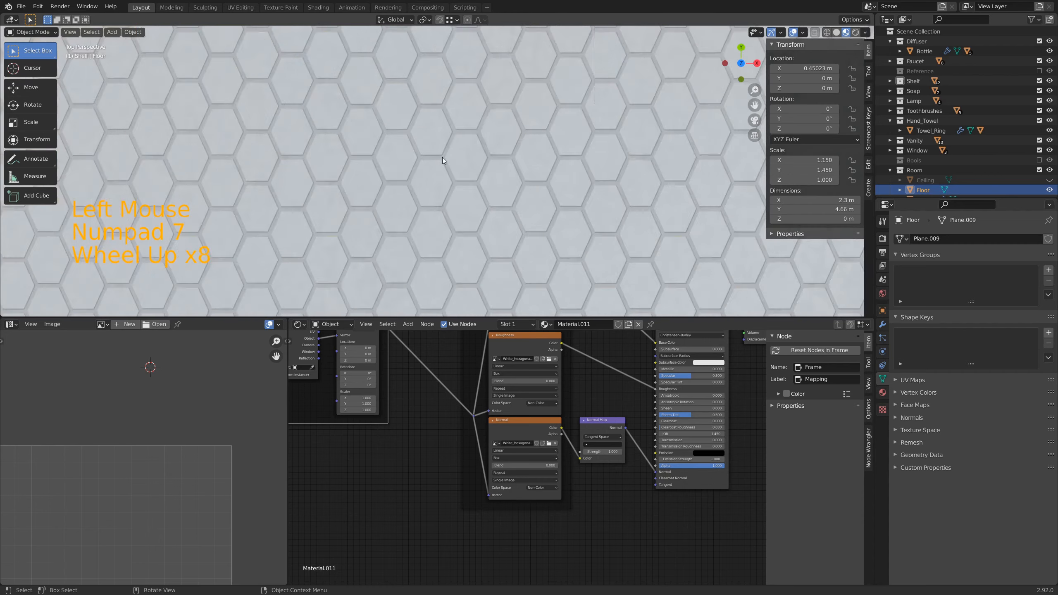
middle_click_drag(423, 383, 527, 438)
scroll(478, 454, "up", 2)
scroll(471, 458, "up", 3)
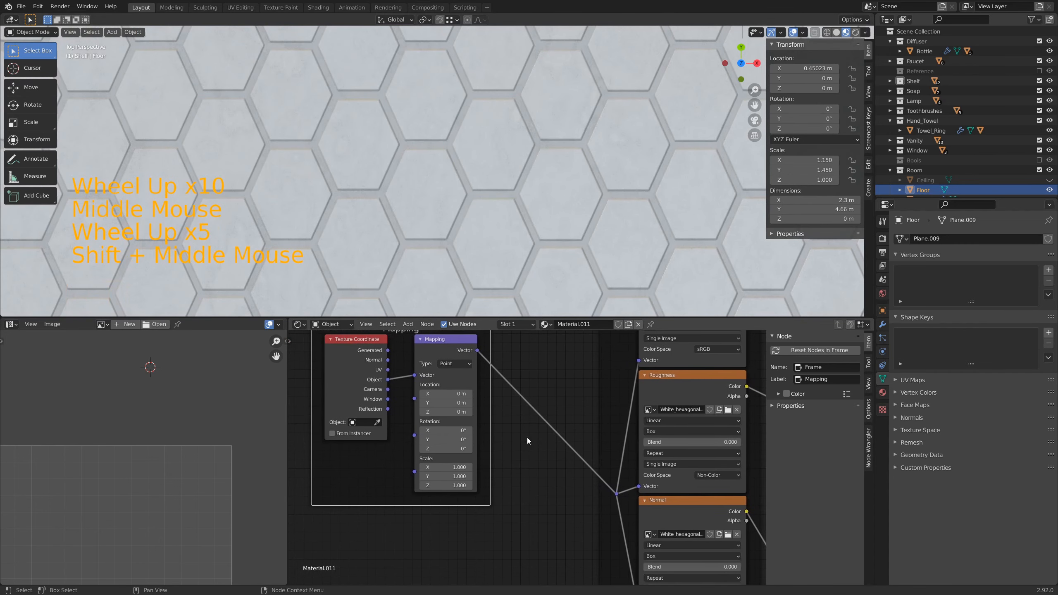
left_click(450, 476, "shift")
left_click_drag(450, 477, 560, 476, "shift")
Step: Judge the floor tile size through the camera and double the Mapping scale to X 2.000 and Y 2.560
scroll(458, 114, "down", 8)
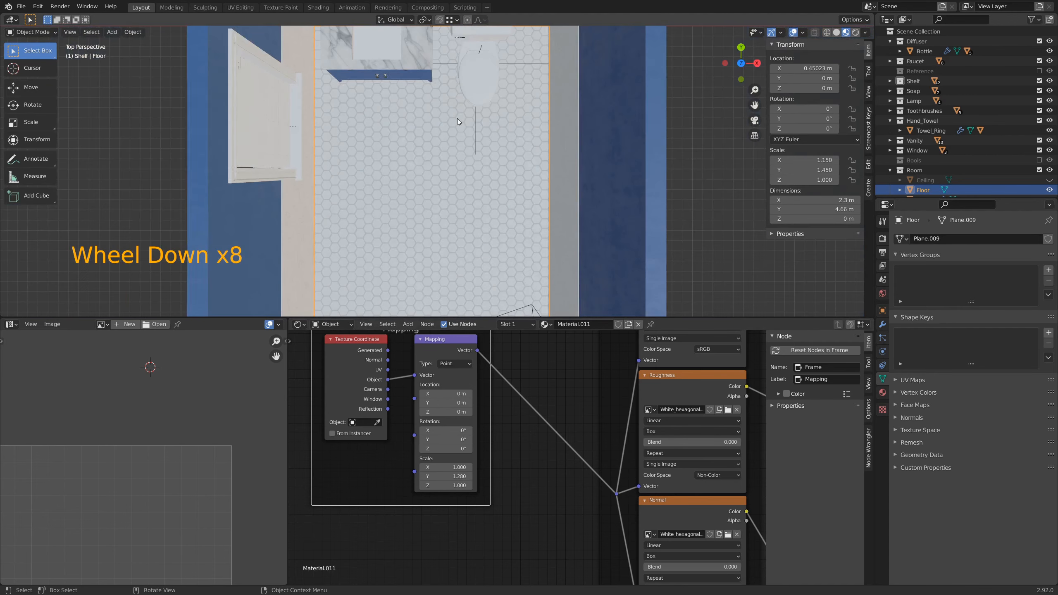
middle_click_drag(456, 118, 510, 215, "shift")
key("KP_0")
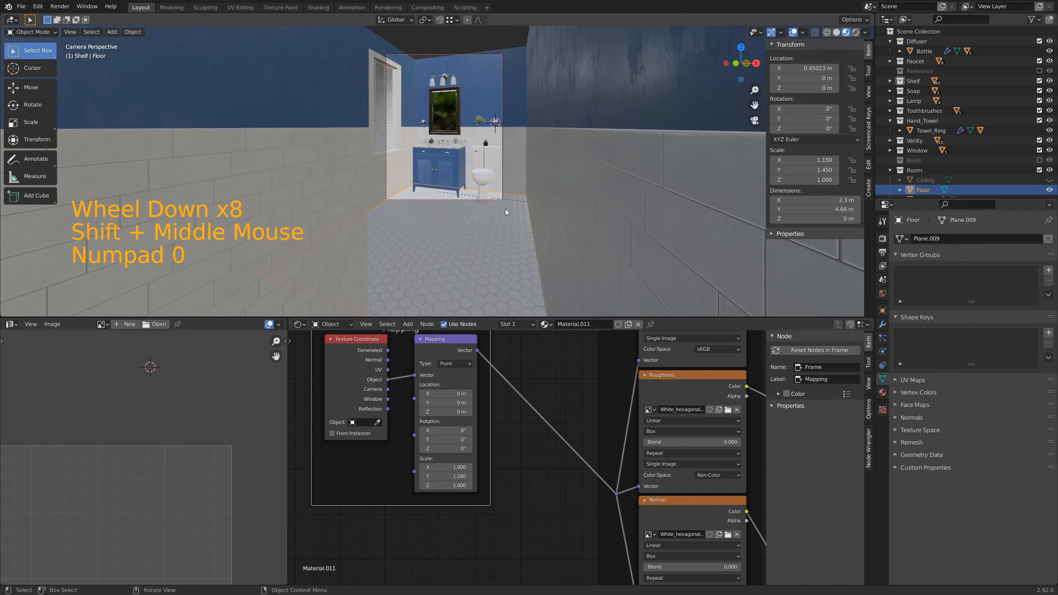
scroll(506, 212, "up", 7)
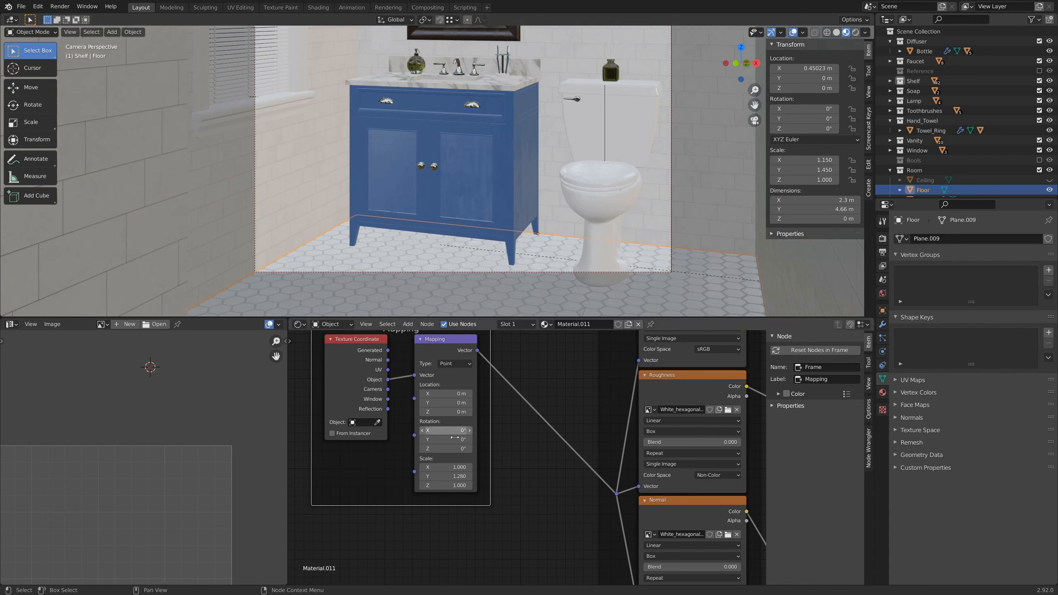
left_click(451, 467)
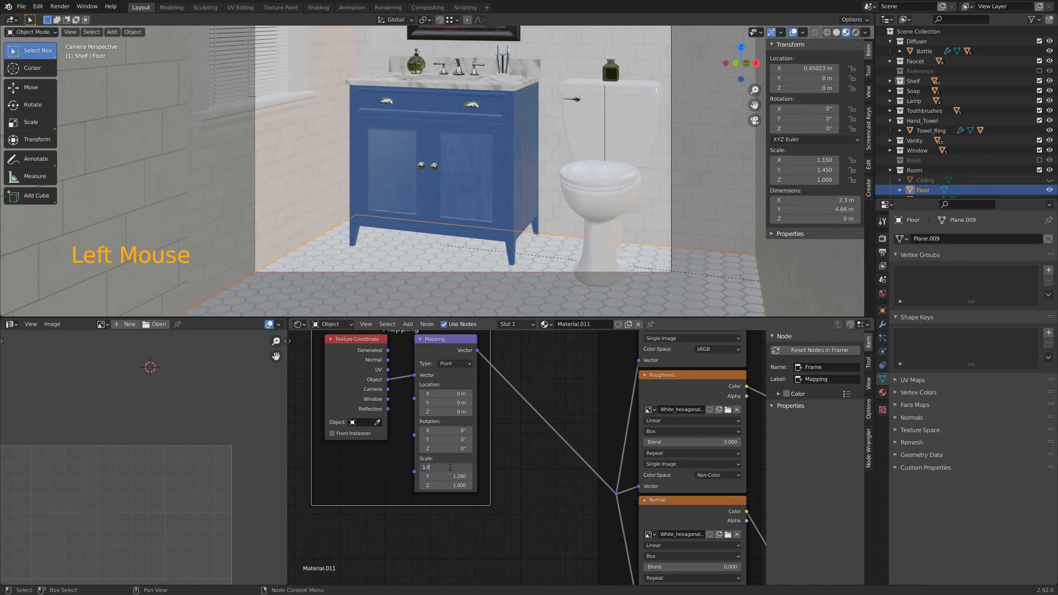
type("*")
key("Return")
left_click(446, 476)
type("*2")
key("Return")
Step: Examine the rescaled floor tiles around the vanity and toilet, then deselect everything and check the whole camera frame
scroll(414, 229, "up", 3)
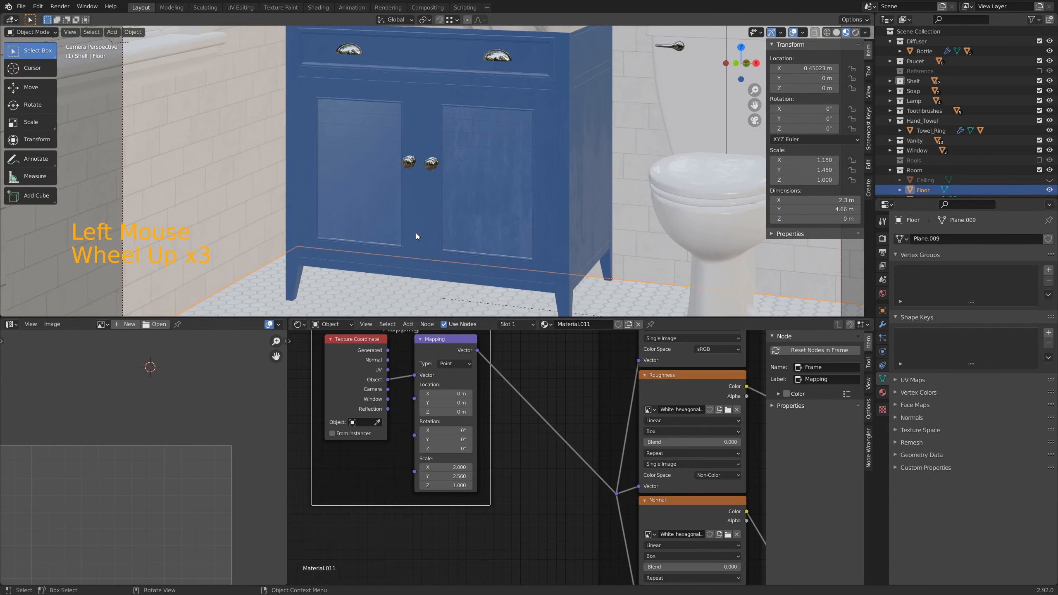
middle_click_drag(415, 234, 457, 174, "shift")
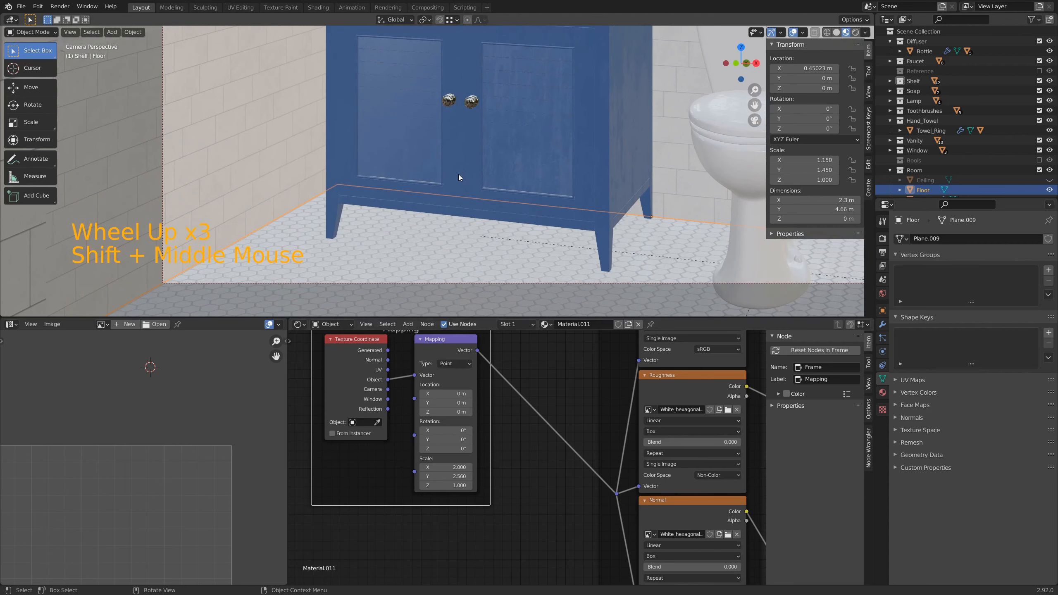
scroll(458, 174, "down", 4)
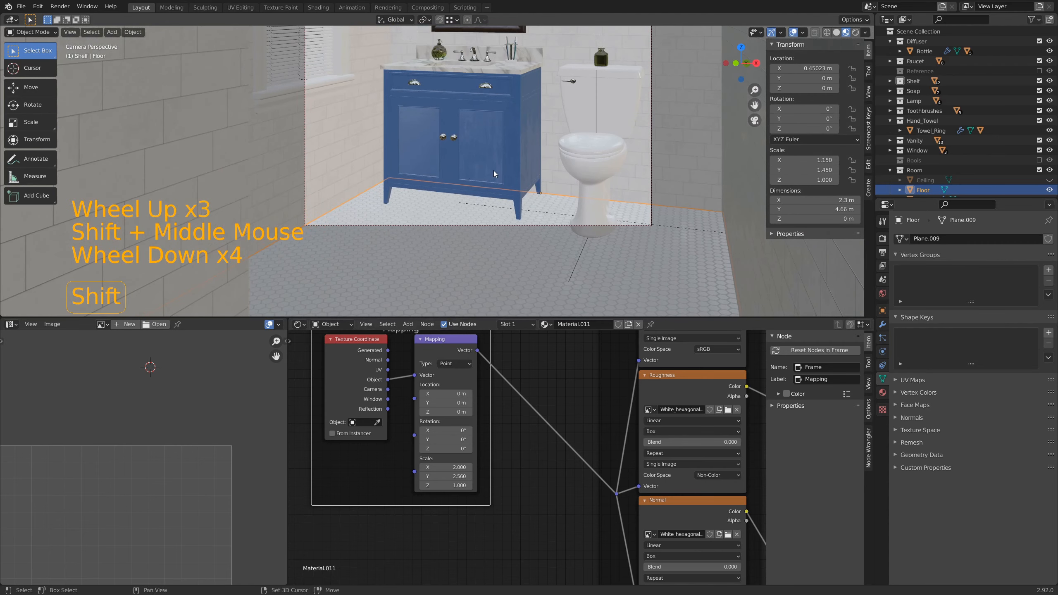
middle_click_drag(494, 170, 450, 188, "shift")
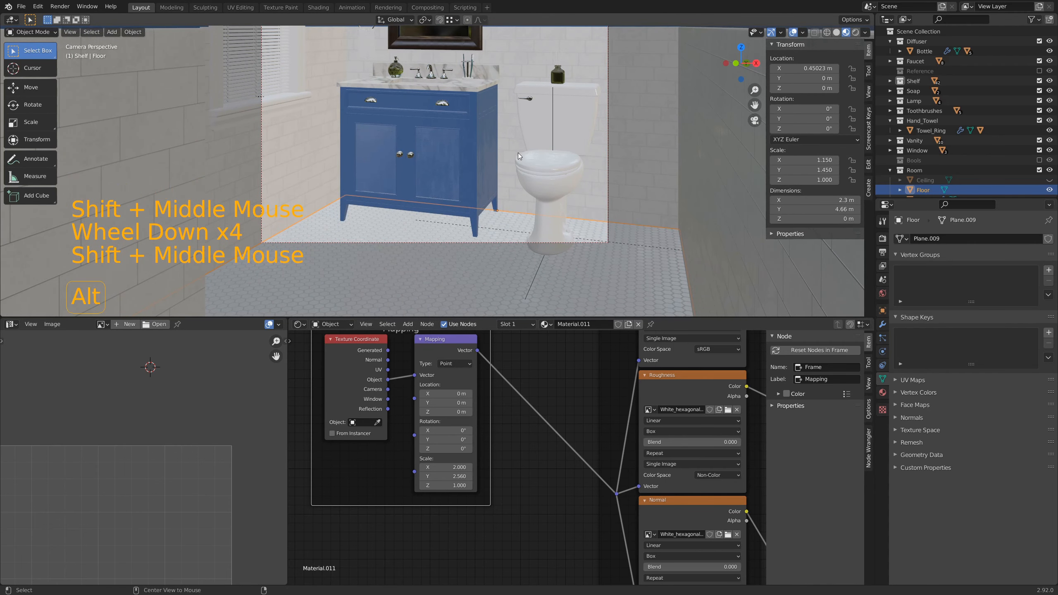
key("alt+a")
middle_click_drag(502, 141, 523, 291, "shift")
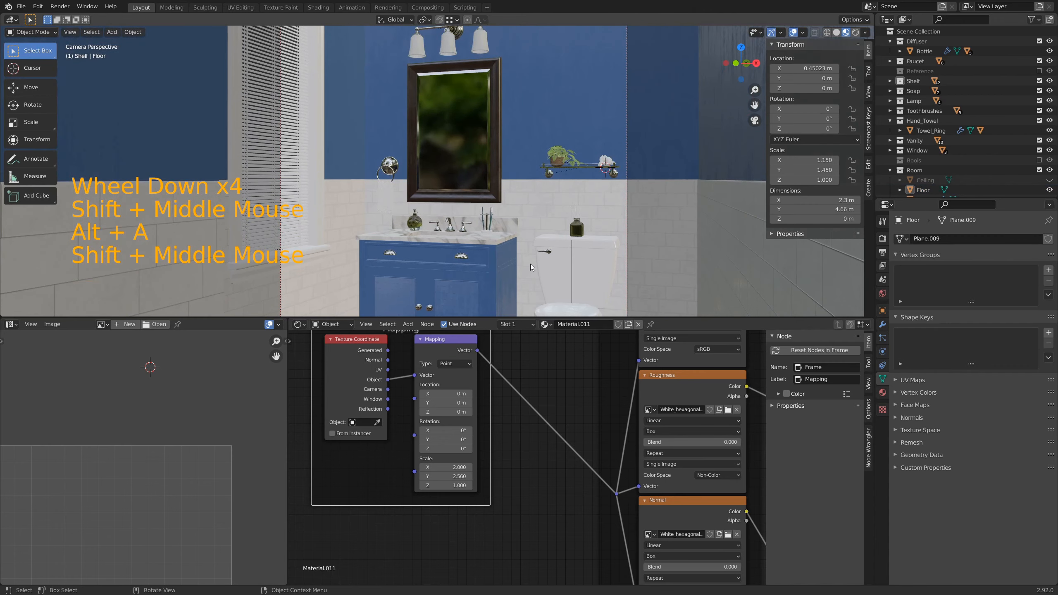
key("Home")
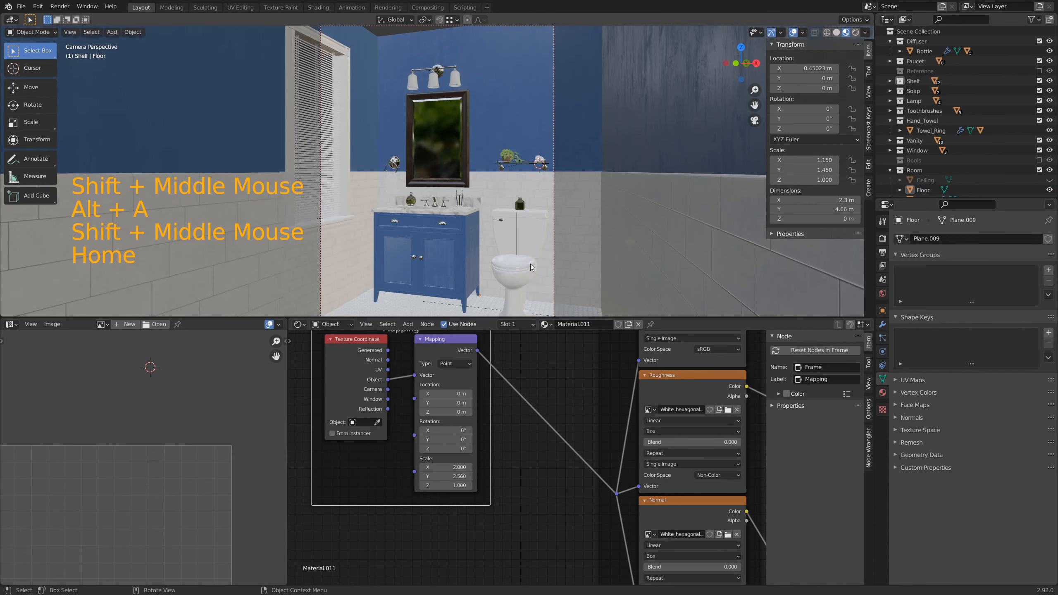
Step: Unhide the ceiling and link the window frame's material to it, then clear the selection
middle_click_drag(497, 120, 488, 133, "shift")
key("alt+h")
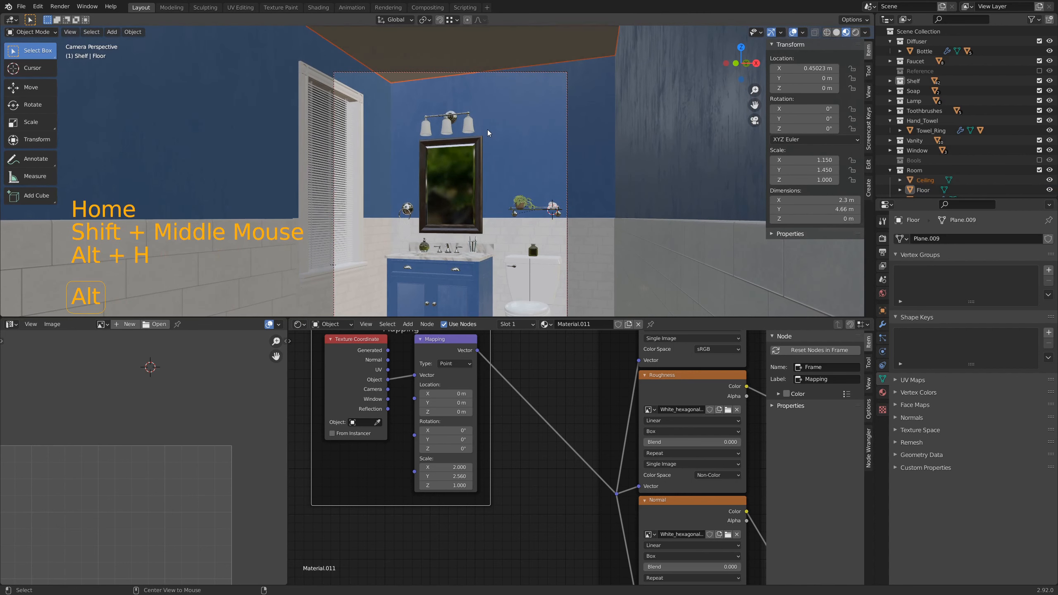
left_click(411, 46)
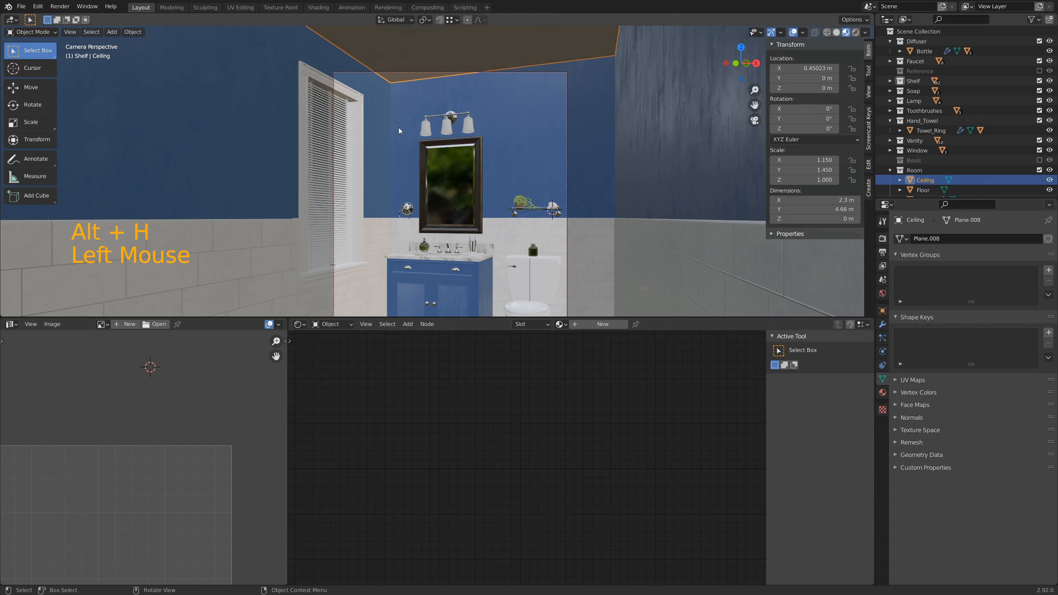
left_click(362, 100, "shift")
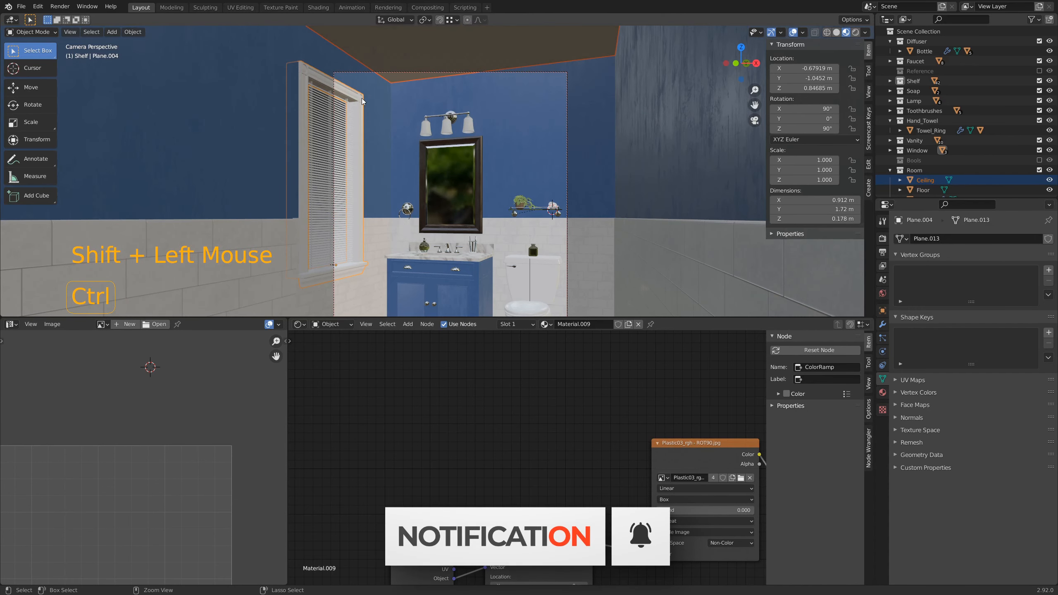
key("ctrl+l")
left_click(361, 100)
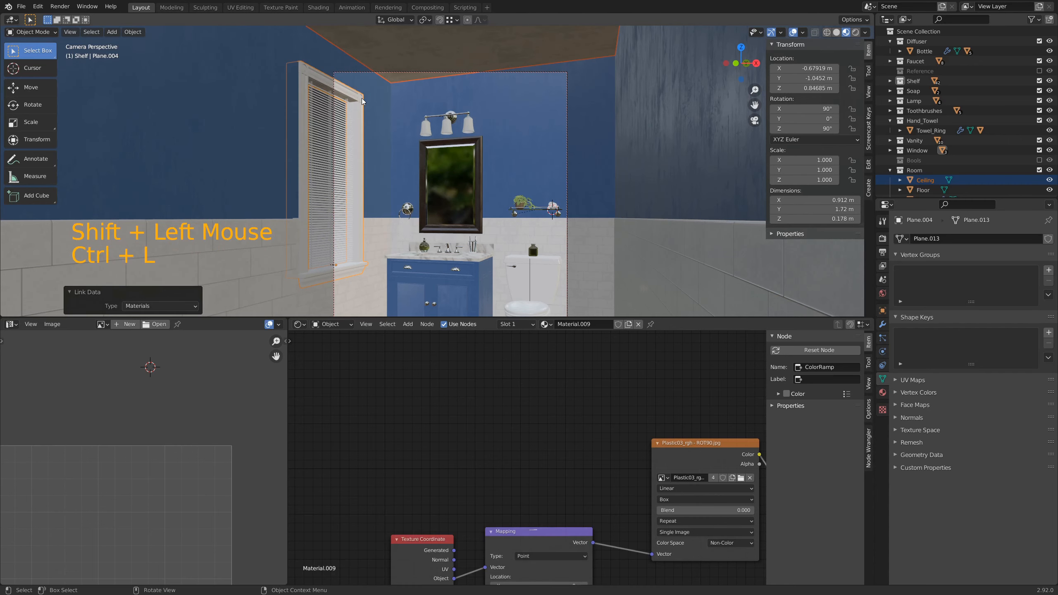
key("alt+a")
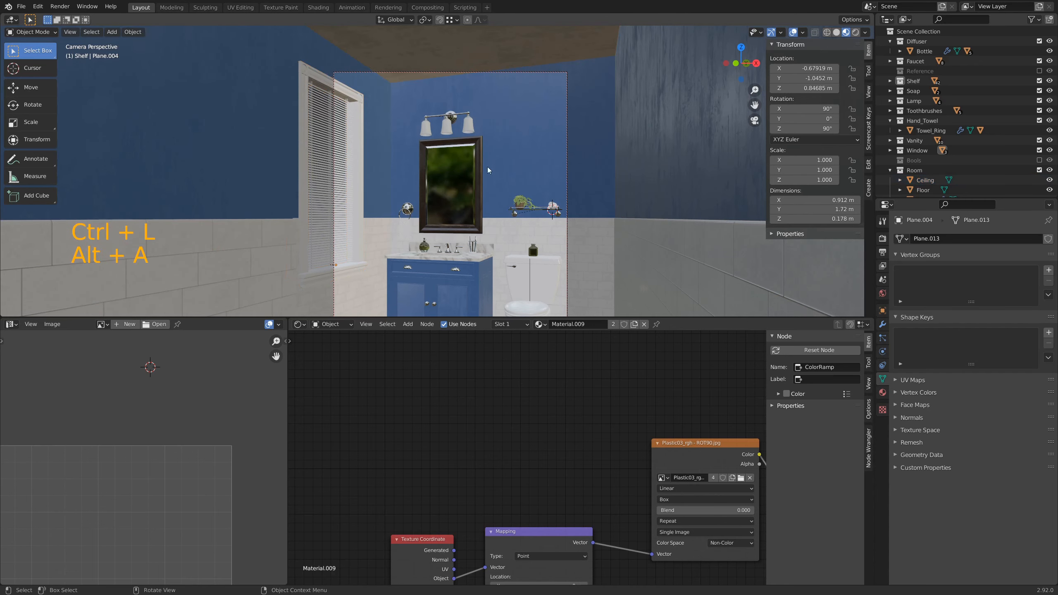
Step: Examine the textured bathroom through the camera in a maximized viewport, comparing rendered shading with material preview
middle_click_drag(460, 90, 500, 128, "shift")
scroll(500, 127, "down", 1)
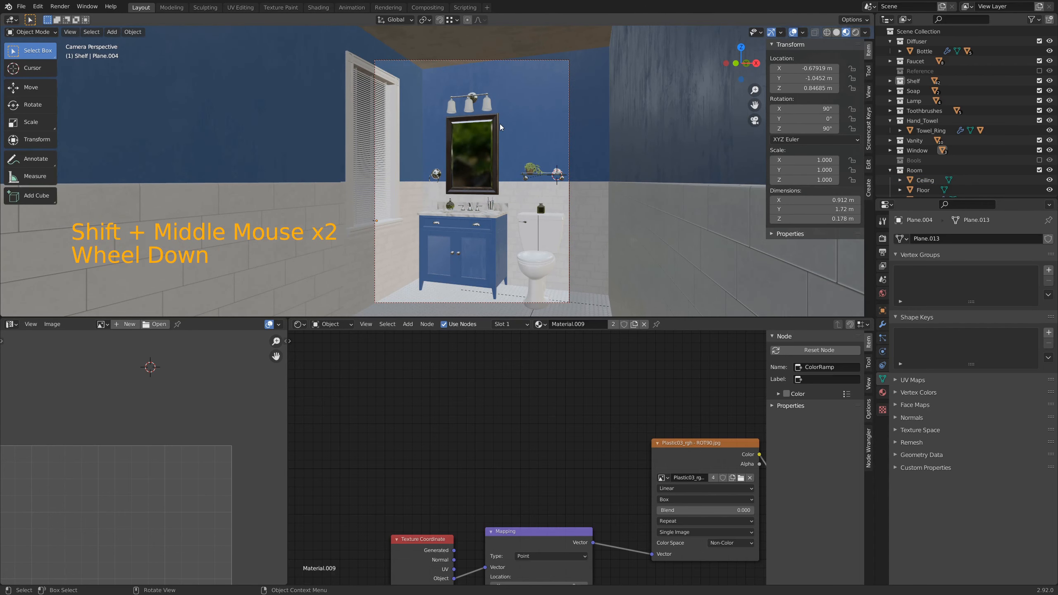
key("ctrl+space")
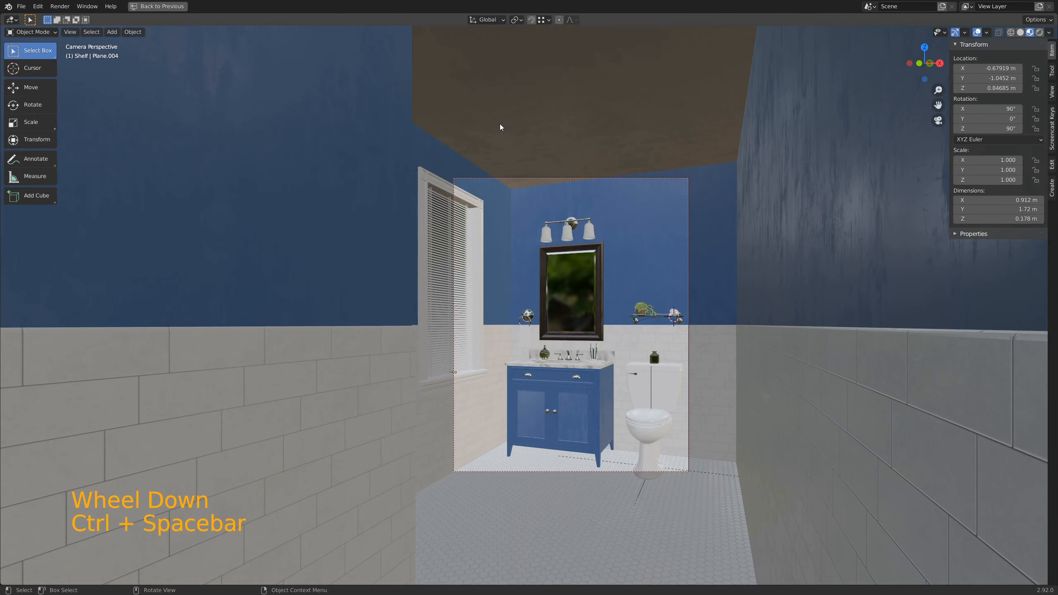
scroll(535, 206, "up", 3)
middle_click_drag(536, 205, 590, 255, "shift")
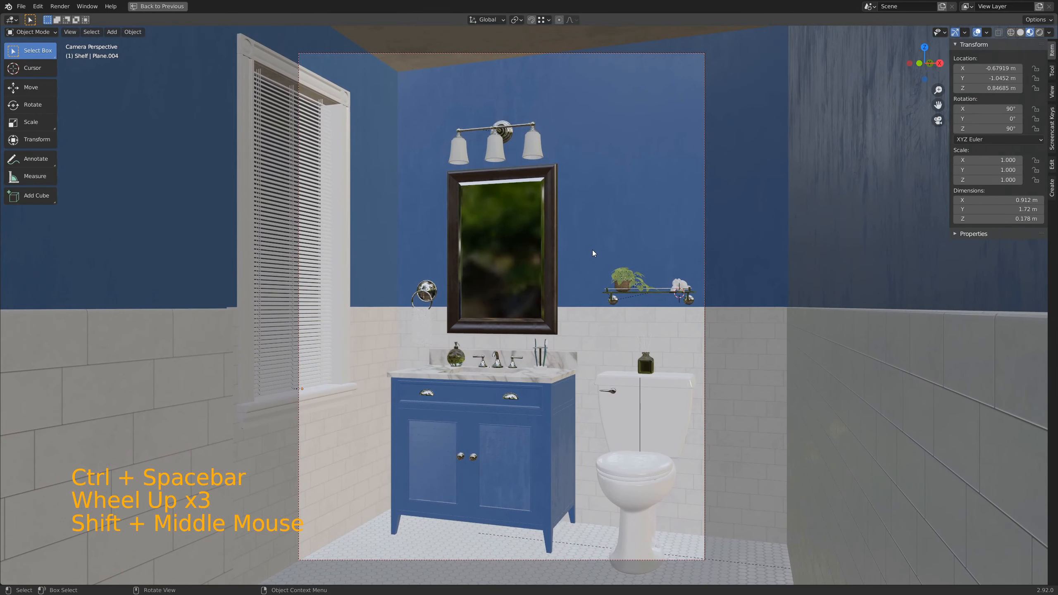
key("z")
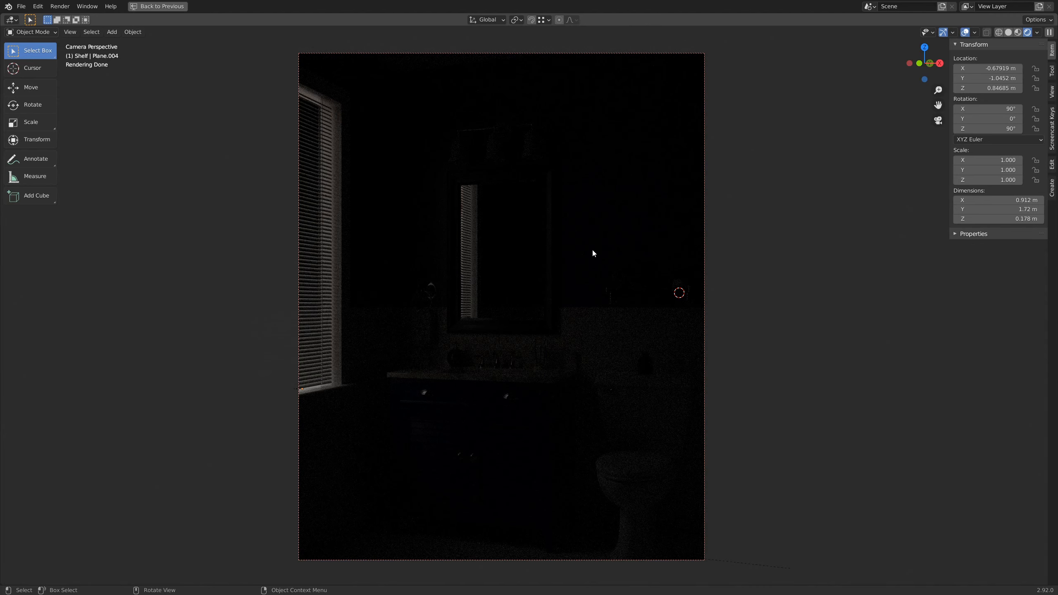
key("z")
key("2")
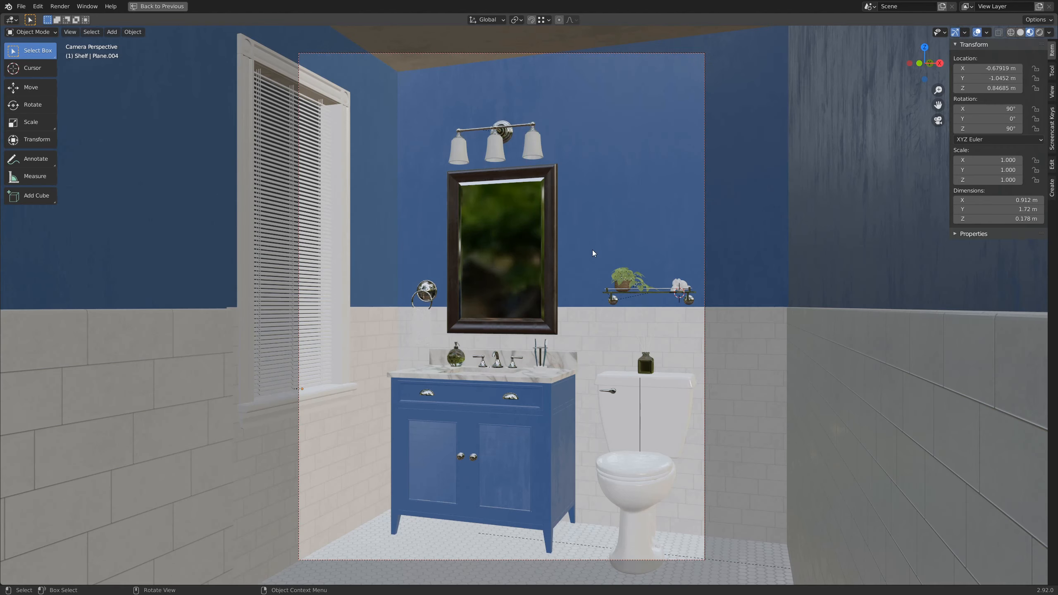
key("ctrl")
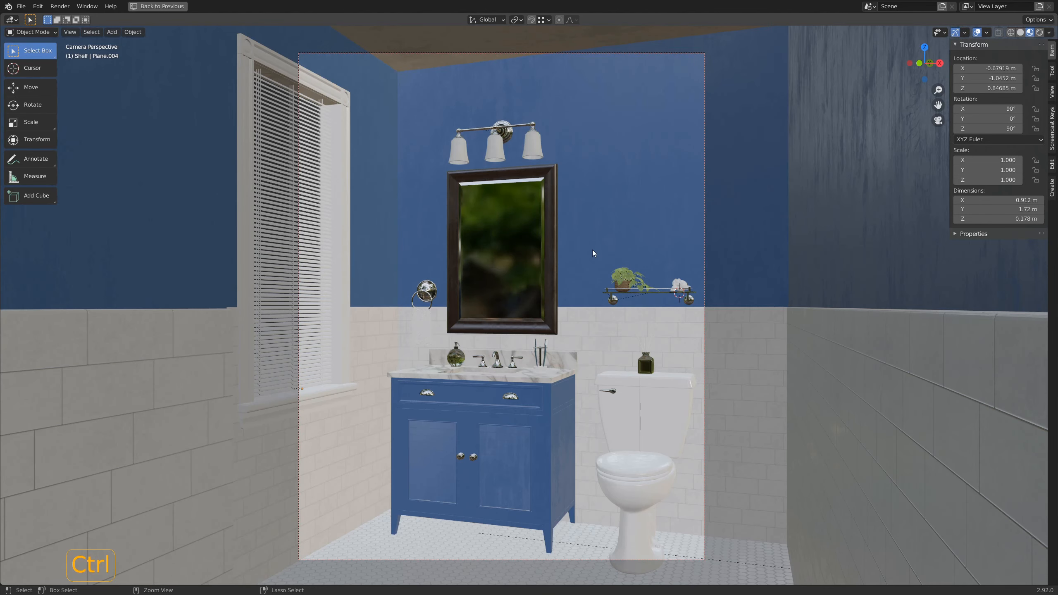
key("ctrl+space")
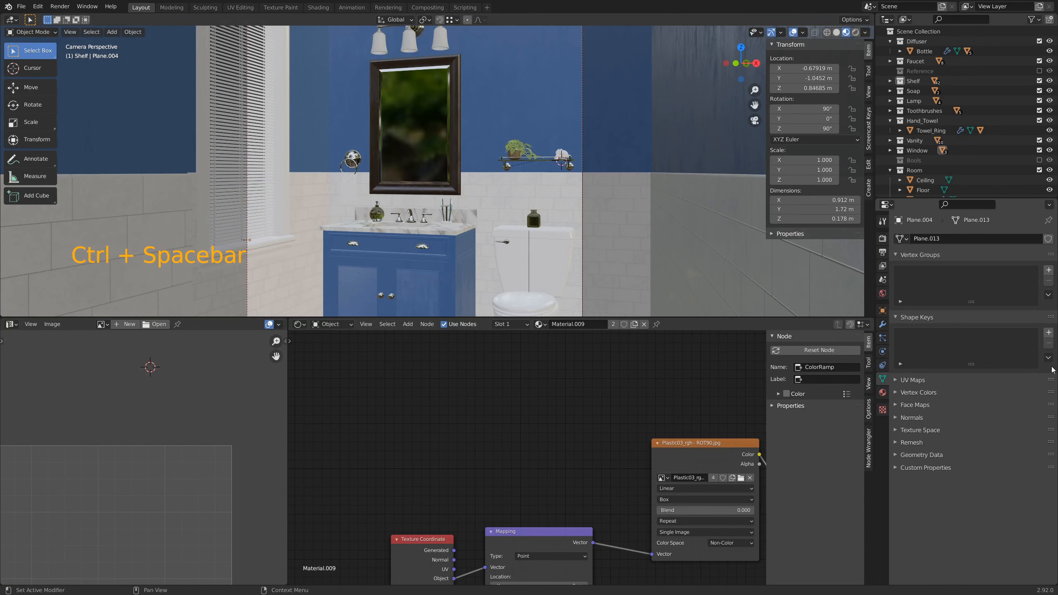
Step: Replace the world background's HDR image with a Sky Texture
left_click_drag(915, 199, 914, 205)
left_click(882, 239)
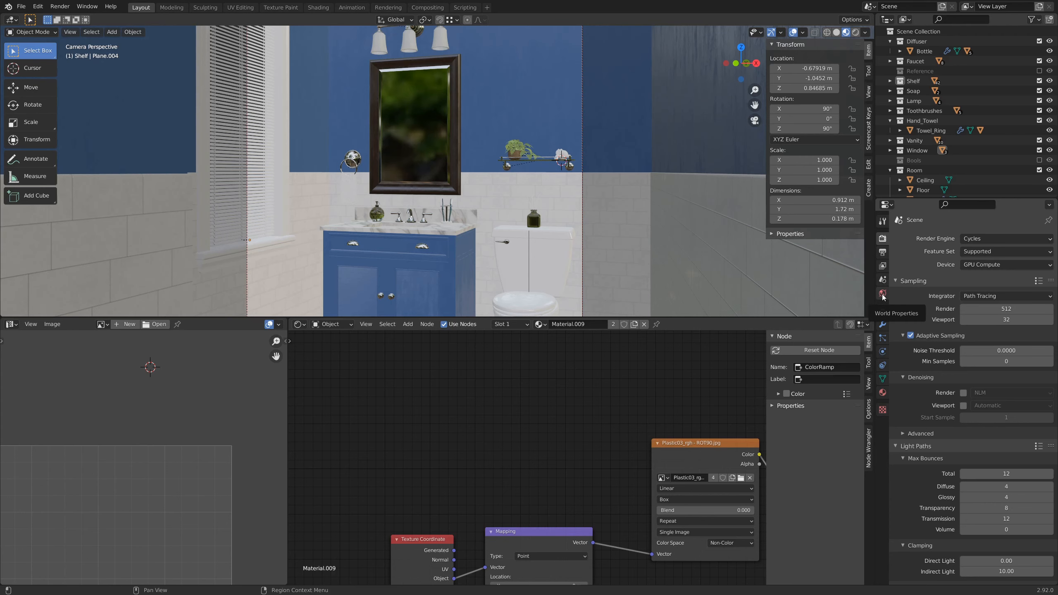
left_click(882, 293)
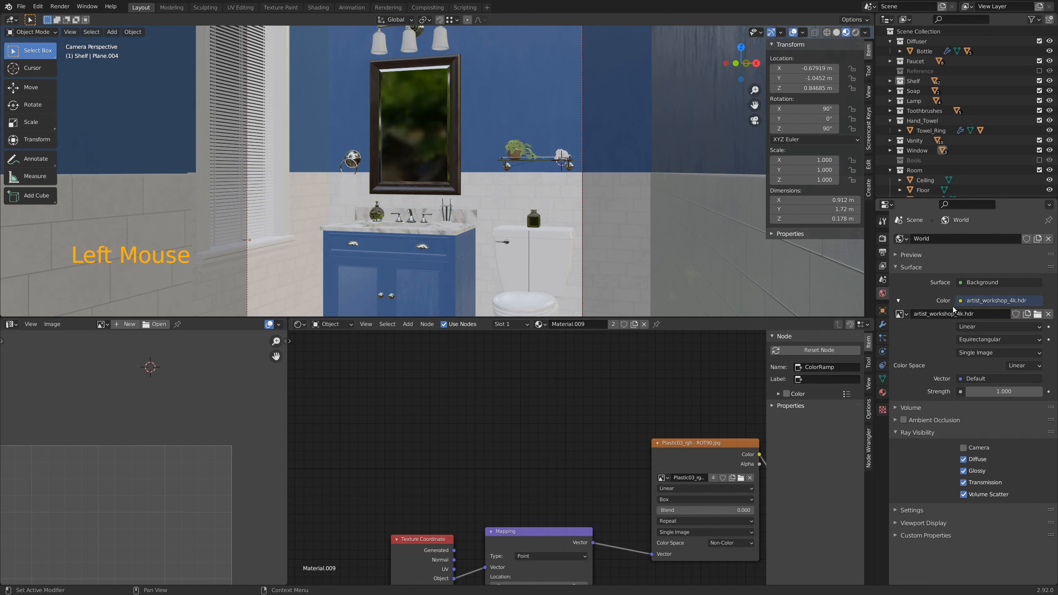
left_click(988, 302)
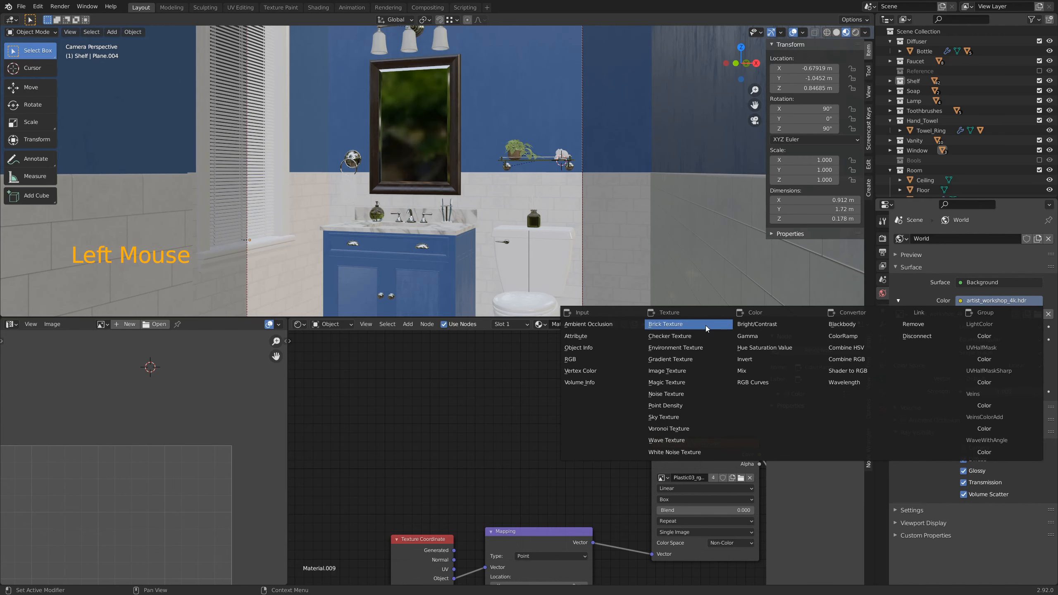
left_click(685, 418)
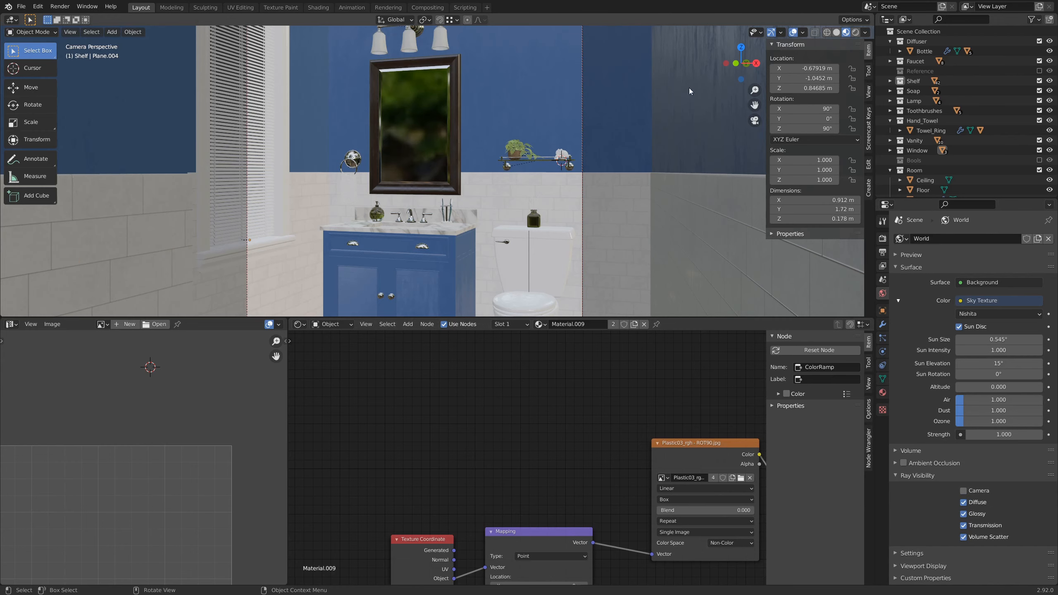
Step: Examine the whole room from outside the camera view and undo the last two operations
scroll(576, 276, "down", 4)
middle_click_drag(613, 165, 582, 215)
scroll(584, 199, "down", 8)
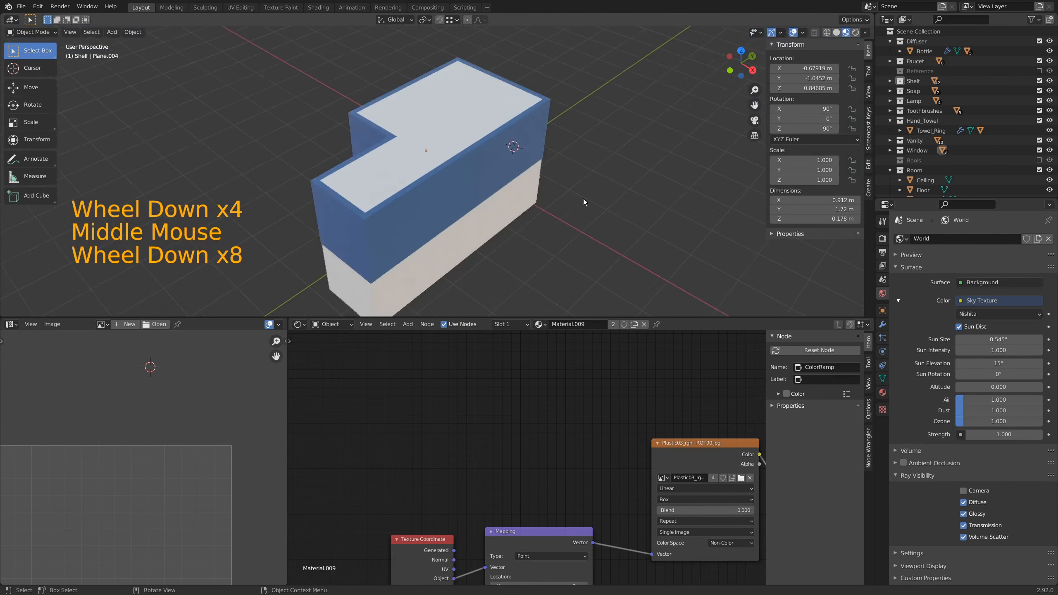
scroll(499, 186, "down", 3)
middle_click_drag(500, 183, 608, 230, "shift")
key("ctrl+z")
key("ctrl+z")
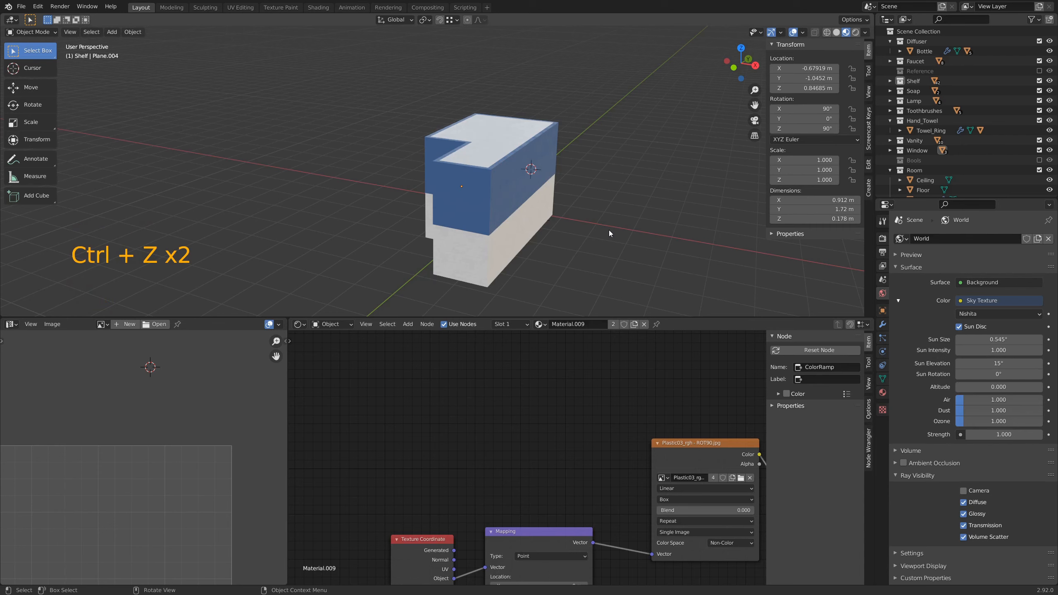
Step: Add a mesh plane, clear its location to the world origin and scale it up about 14.18 times as a ground surface
key("shift+a")
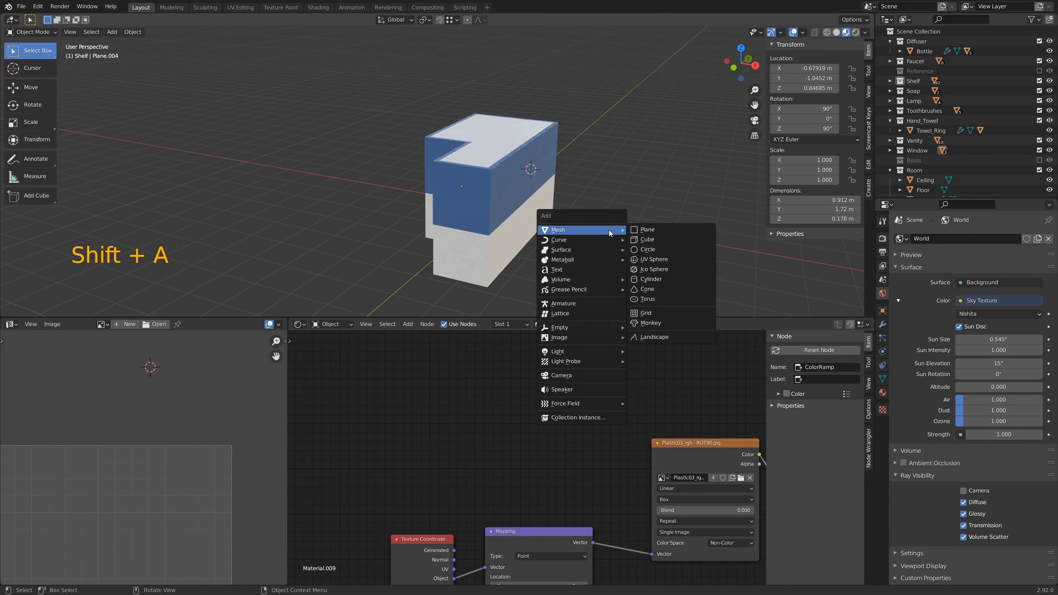
left_click(638, 232)
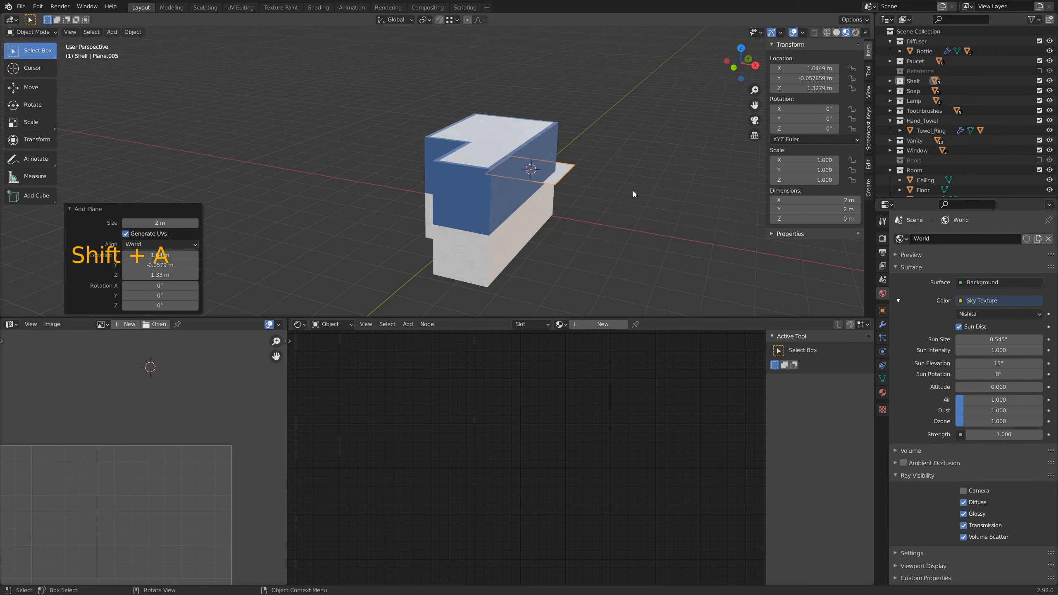
key("alt+g")
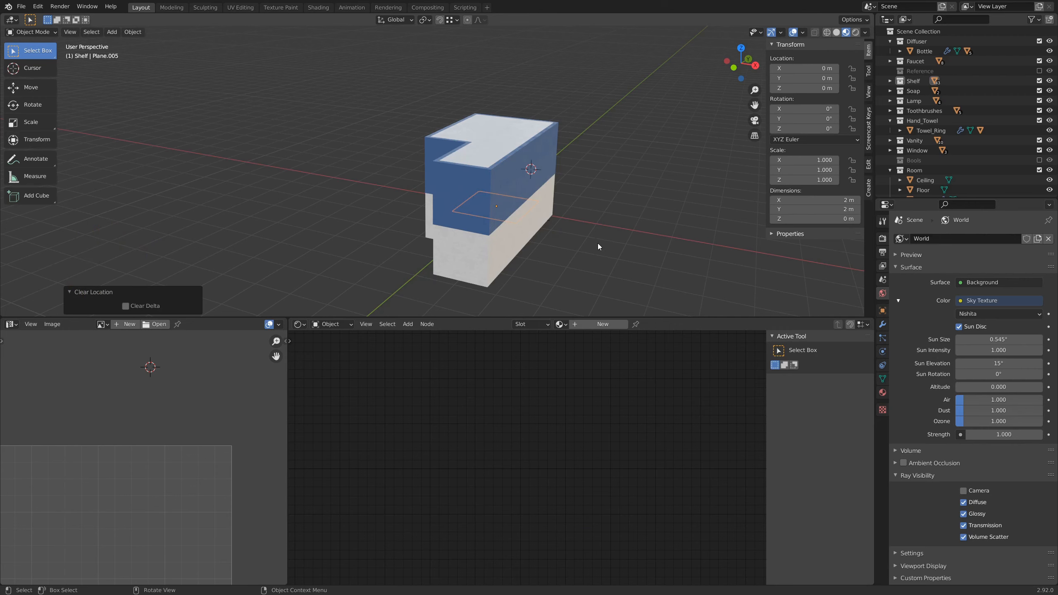
key("s")
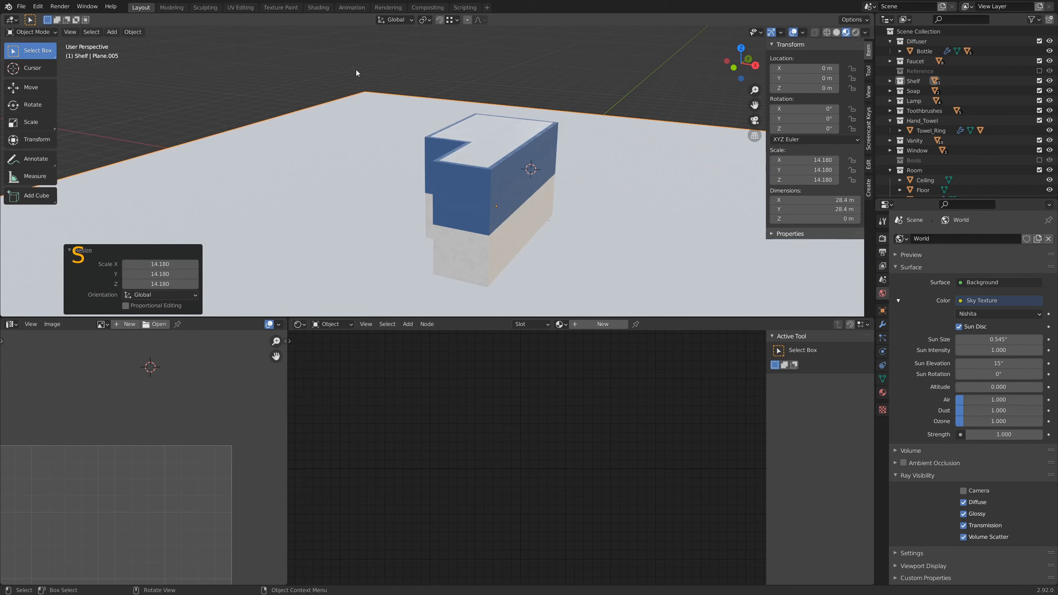
scroll(733, 176, "down", 2)
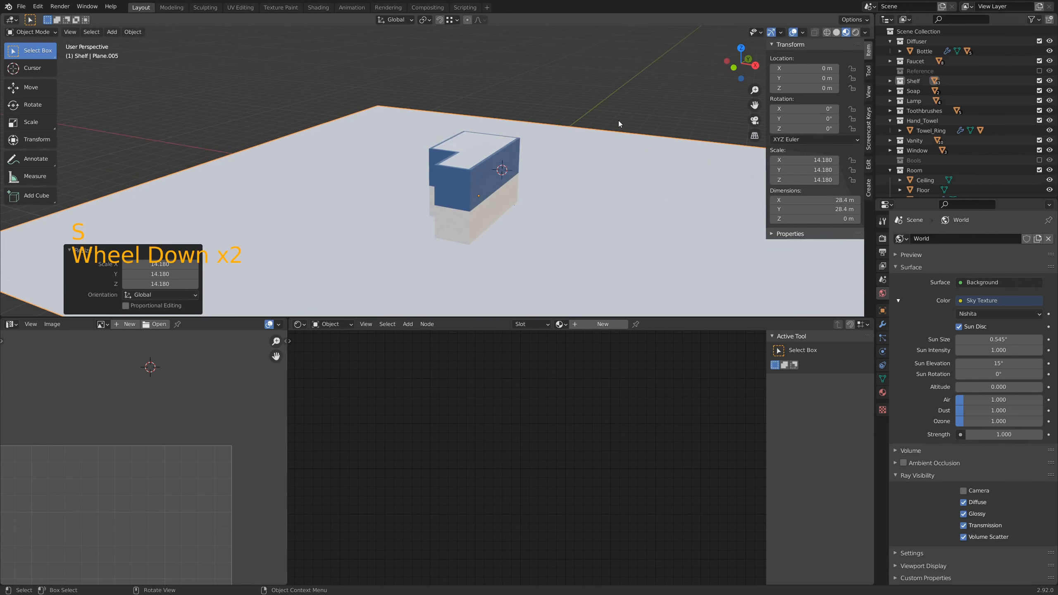
Step: In rendered shading, turn the sky's sun rotation to -155° using the room's shadow as a guide, and refine it to -142° through the camera
key("z")
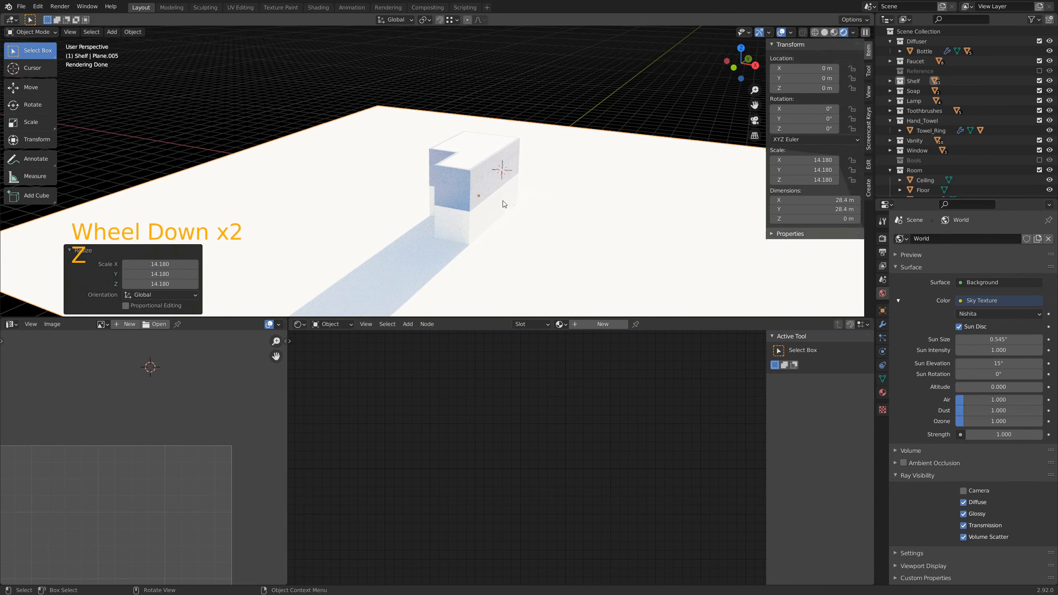
middle_click_drag(527, 205, 488, 234)
scroll(488, 234, "down", 3)
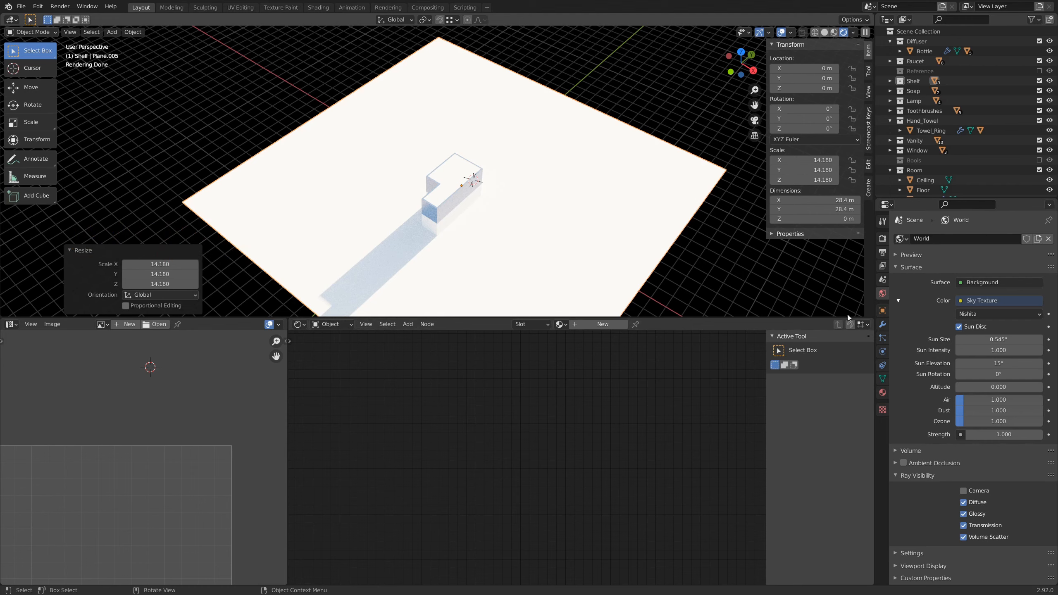
scroll(920, 292, "down", 2)
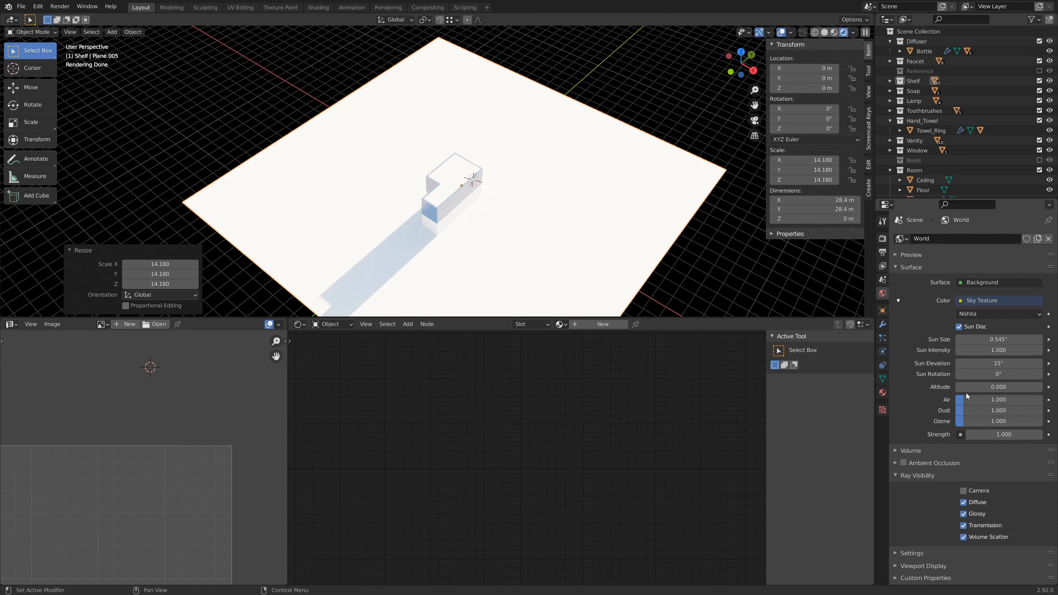
left_click_drag(998, 375, 938, 375)
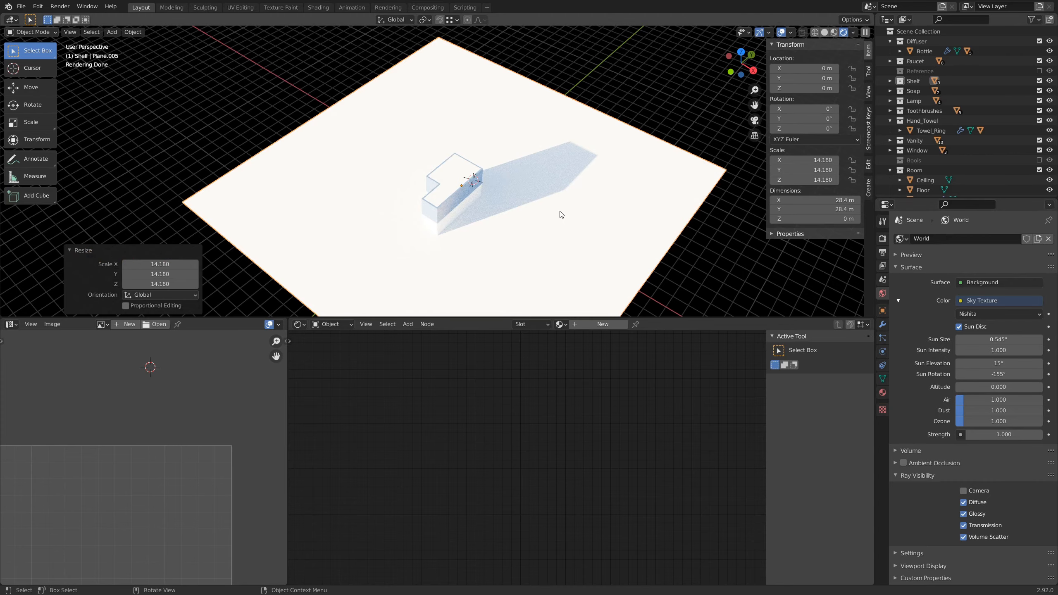
key("KP_0")
scroll(549, 243, "up", 2)
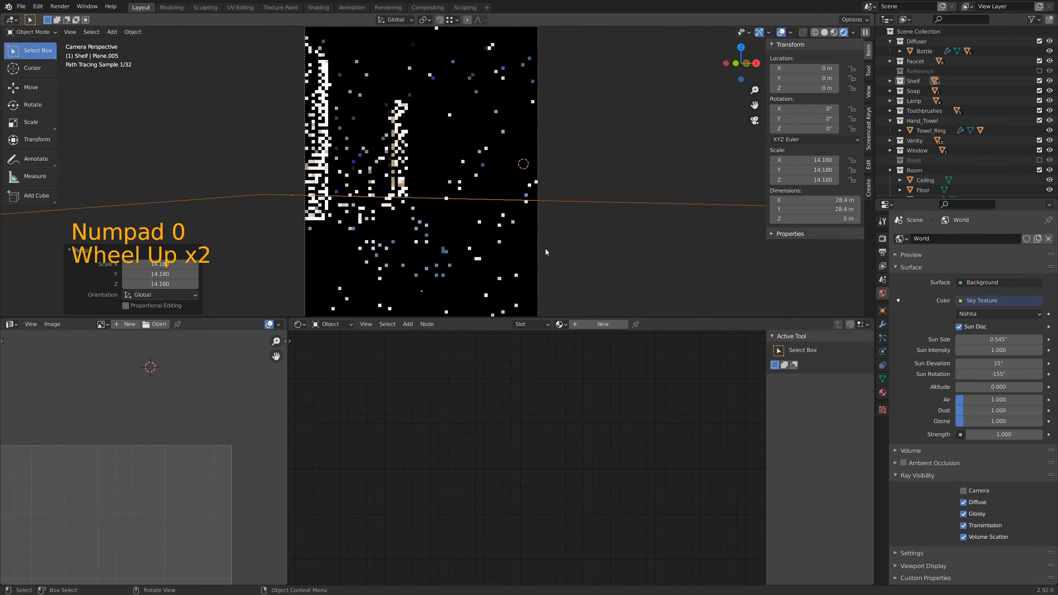
middle_click_drag(463, 256, 839, 272, "shift")
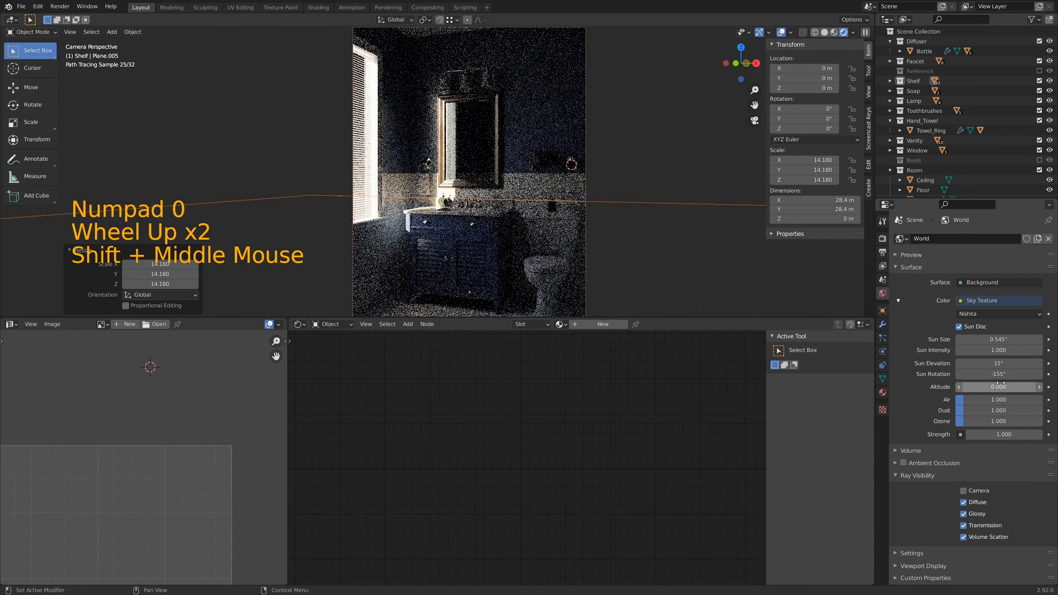
left_click_drag(999, 378, 1006, 377, "shift")
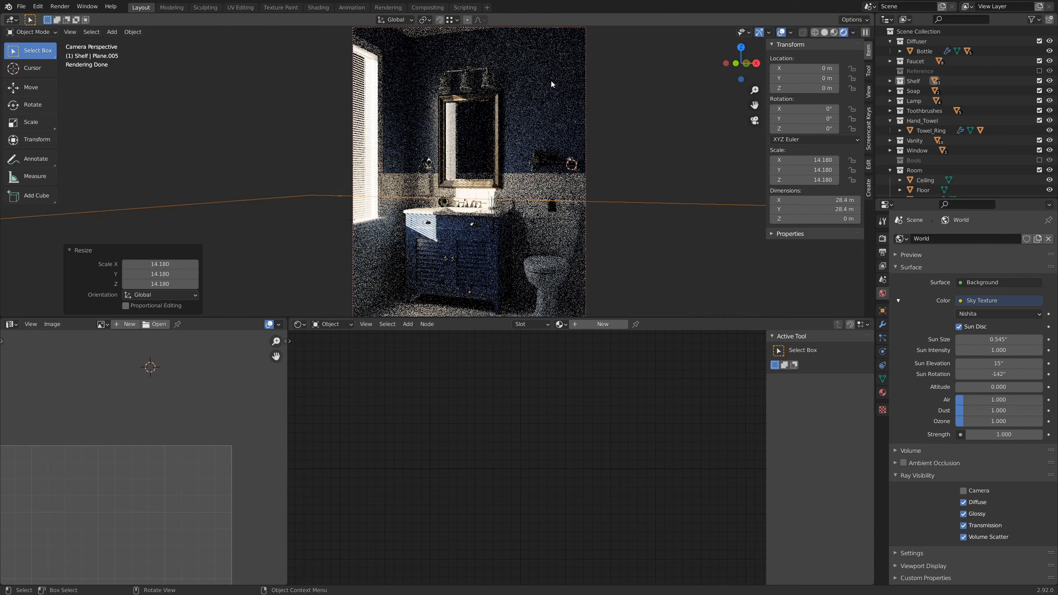
Step: Return to solid shading, enable the boolean cutter collection and select the cube that cuts the window opening
key("z")
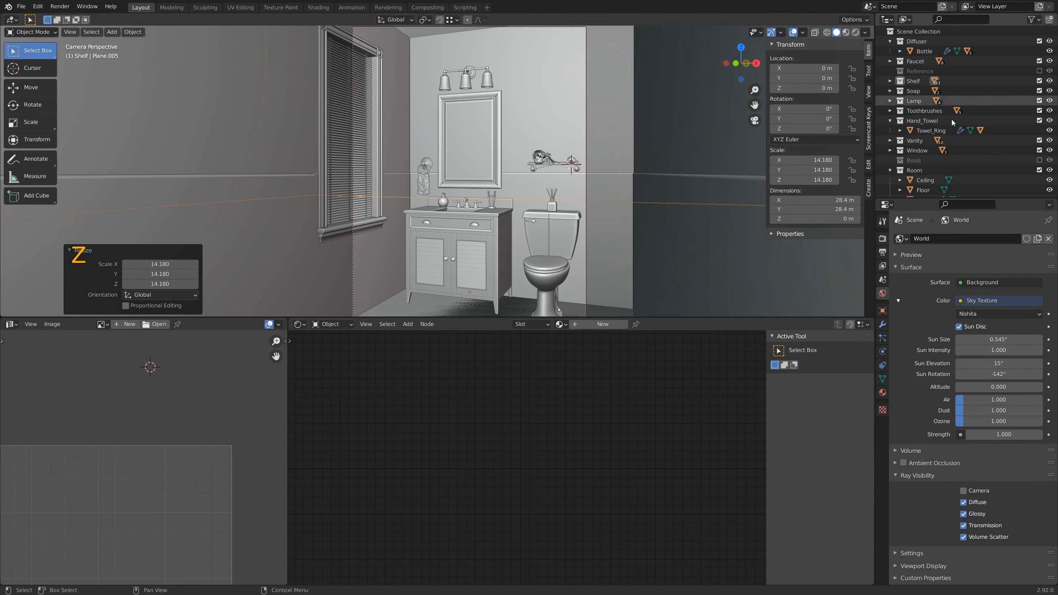
scroll(460, 138, "down", 2)
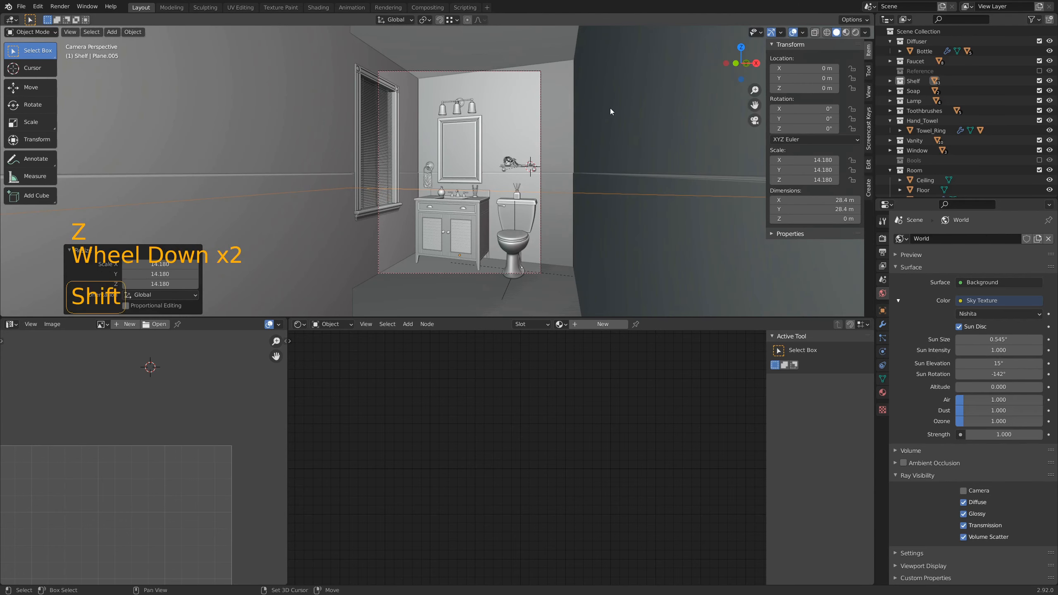
left_click(394, 117)
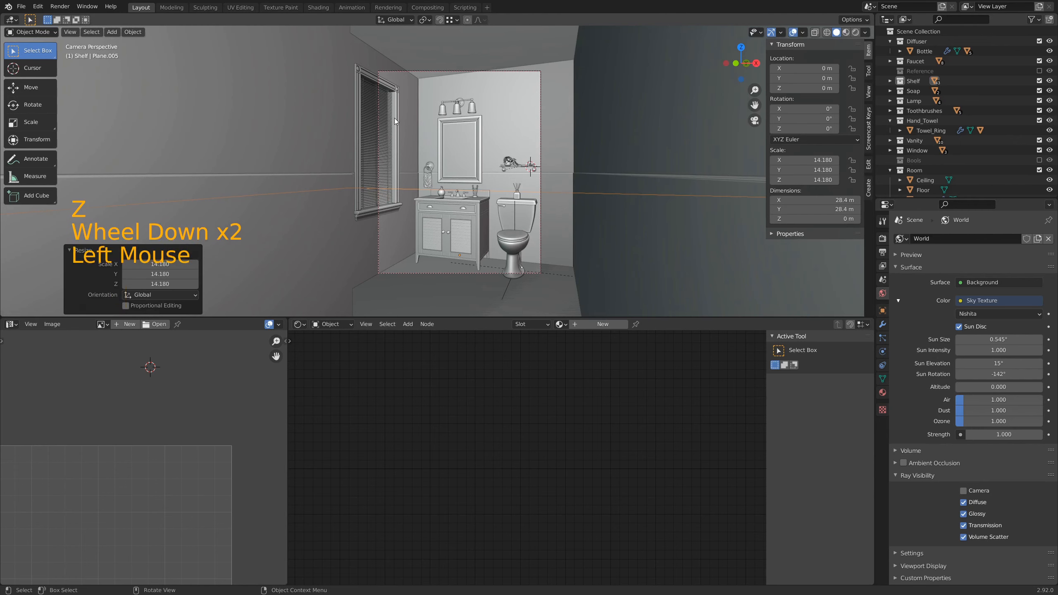
scroll(952, 100, "down", 3)
scroll(950, 106, "down", 2)
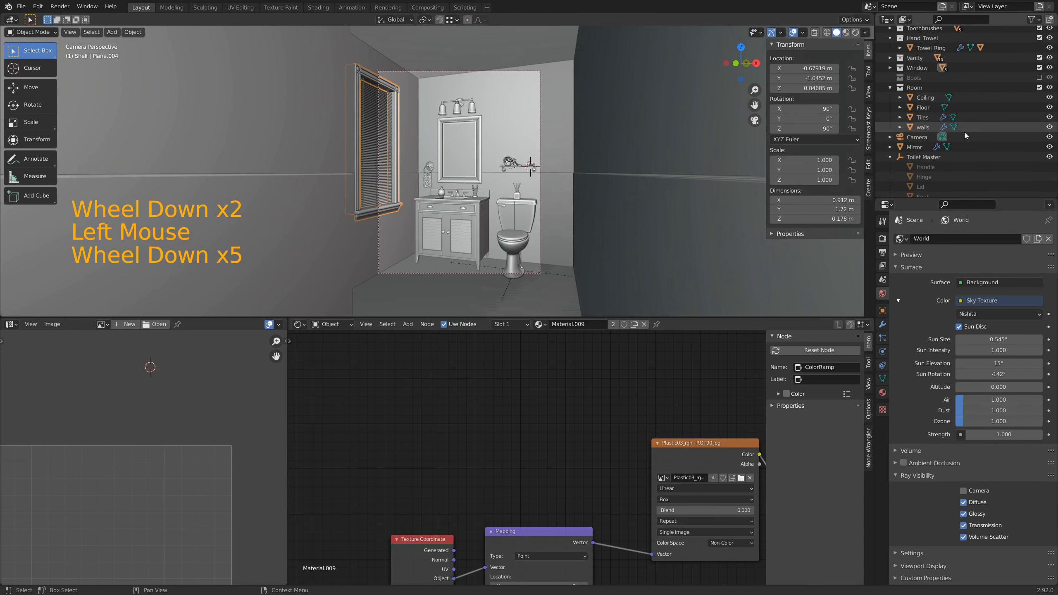
scroll(929, 78, "up", 4)
scroll(924, 79, "down", 1)
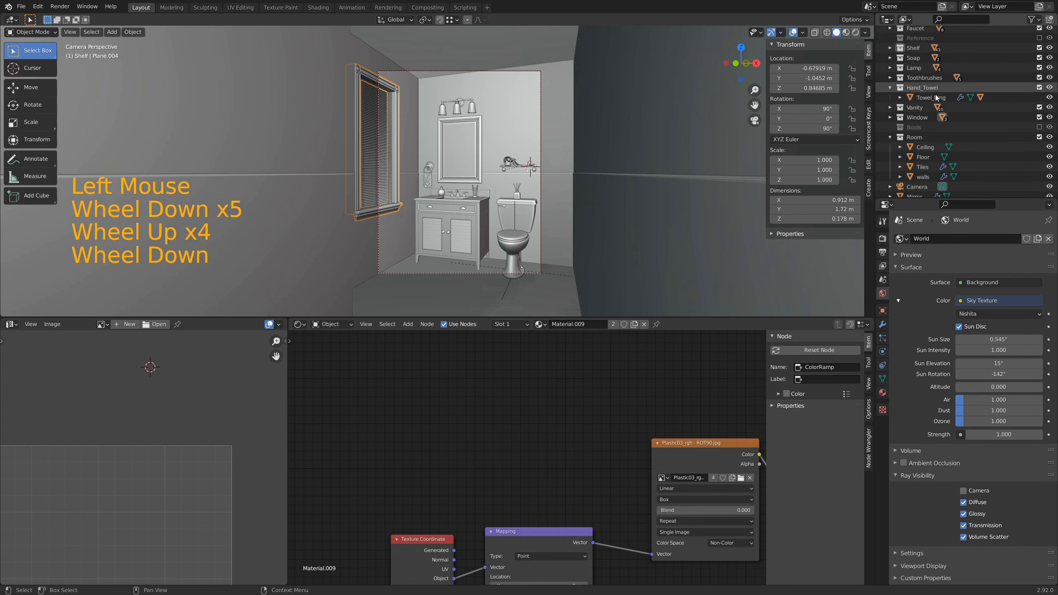
scroll(912, 80, "up", 6)
scroll(895, 82, "down", 2)
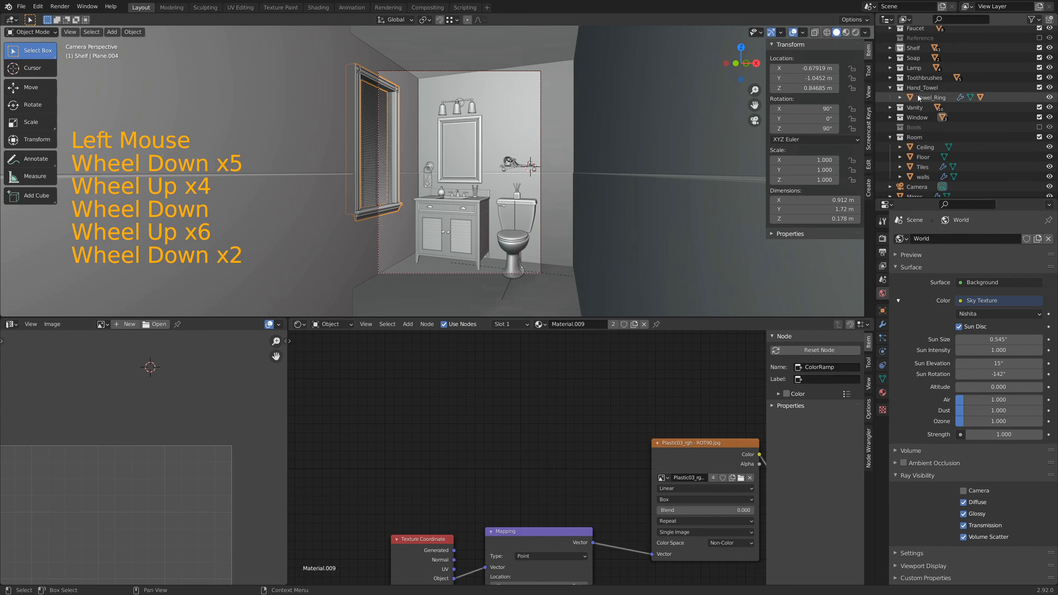
scroll(913, 127, "down", 1)
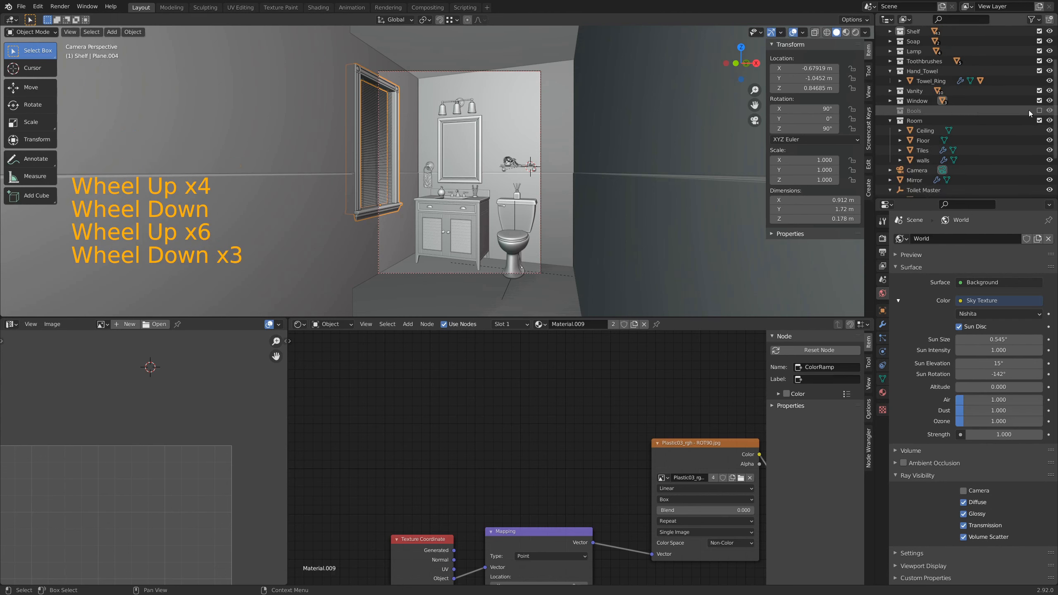
left_click(1038, 111)
left_click(400, 115)
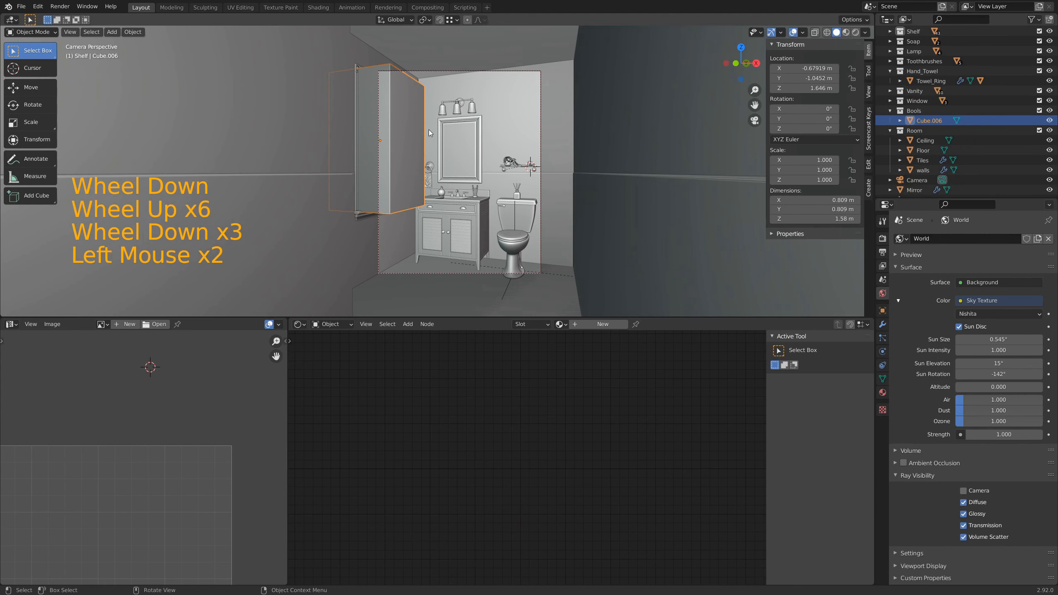
Step: Snap the 3D cursor to the selected window cutter cube and disable the cutter collection again
key("shift+s")
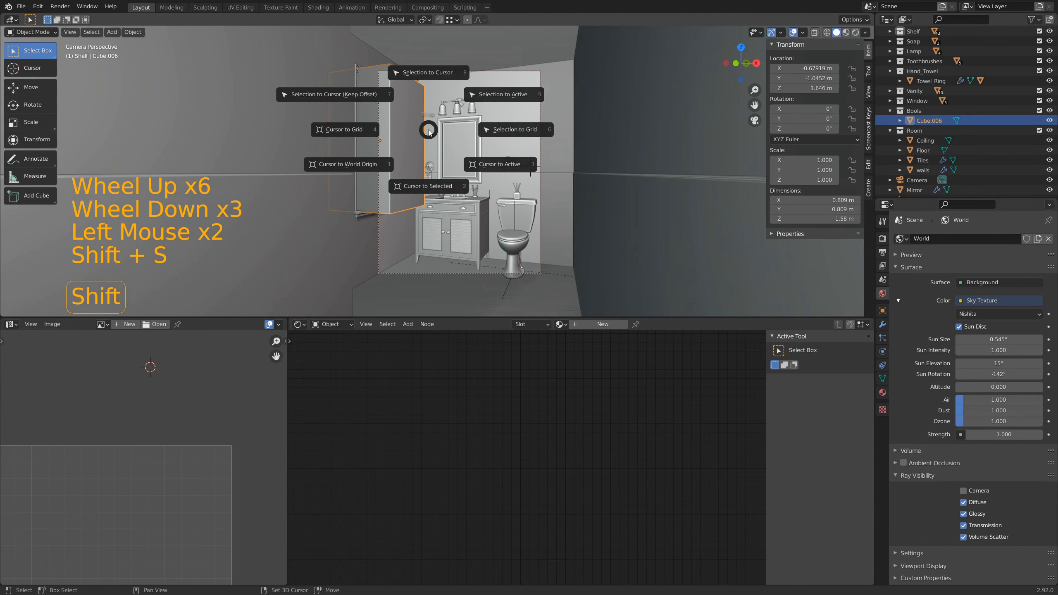
left_click(434, 188)
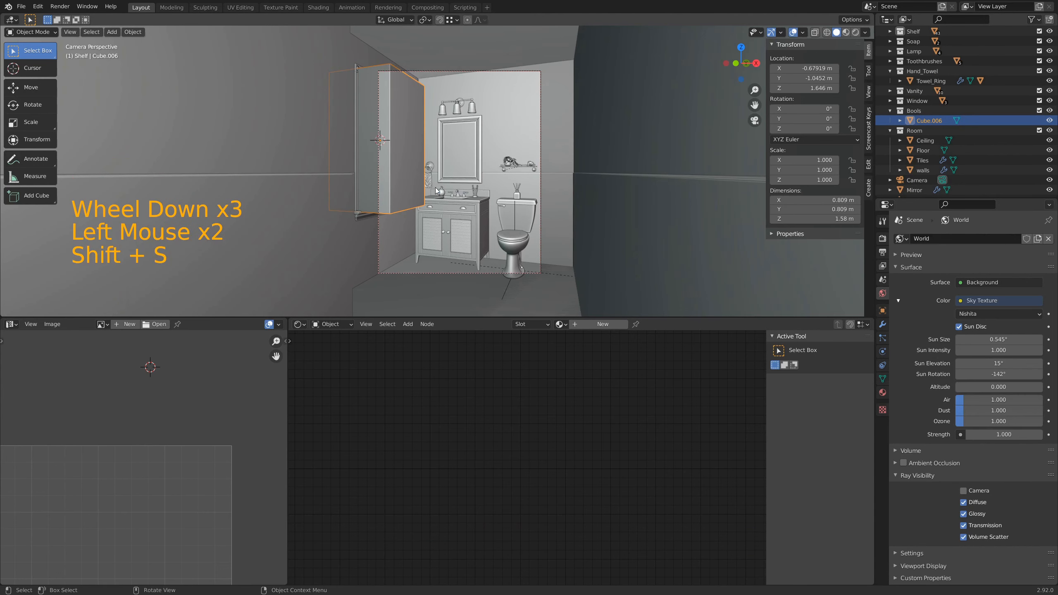
left_click(1039, 111)
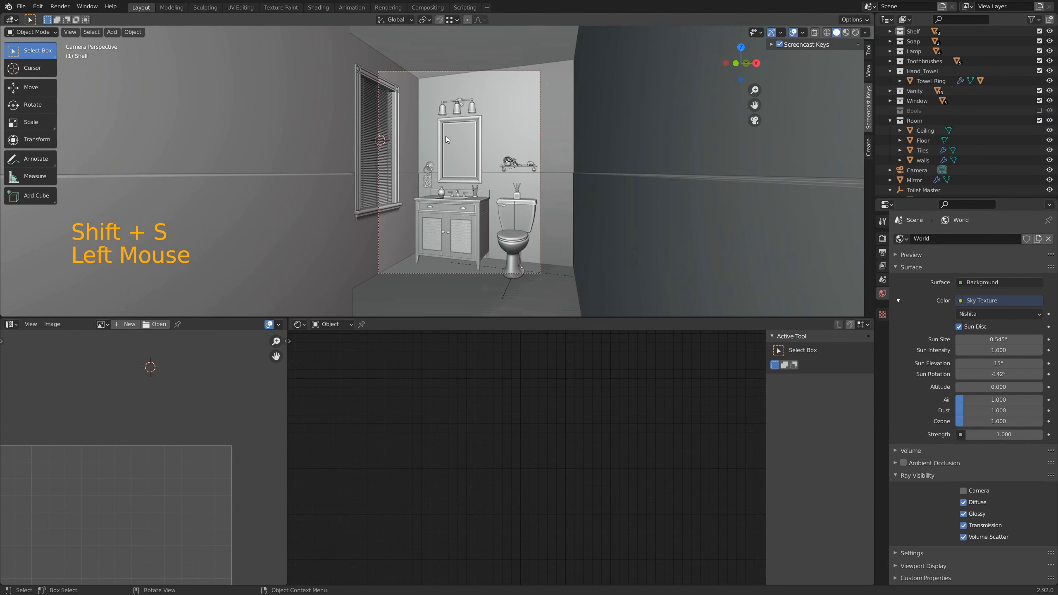
Step: Switch to wireframe shading and add an area light at the 3D cursor in the window opening
key("z")
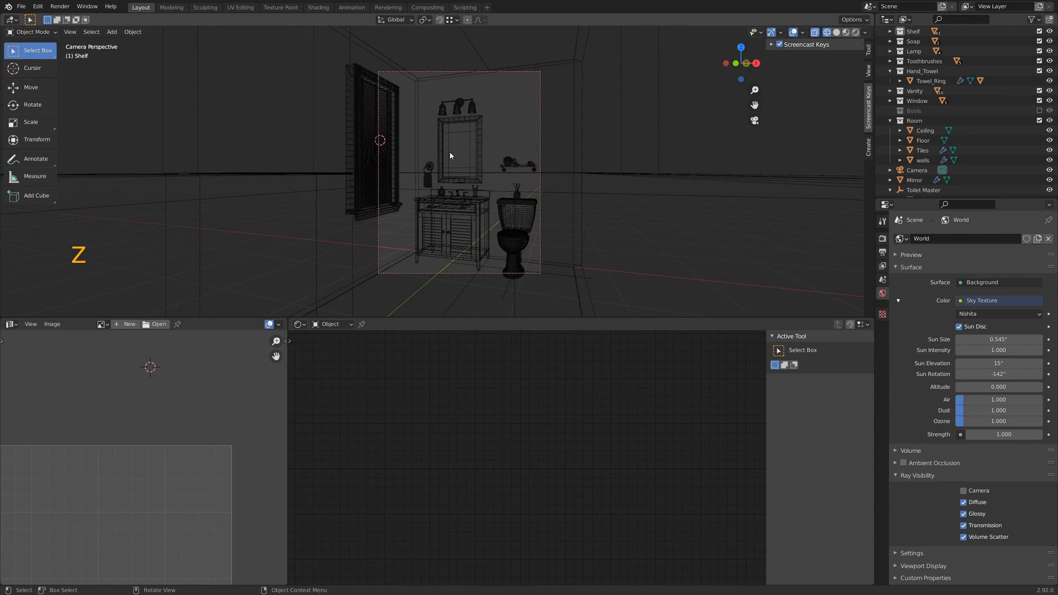
key("shift+a")
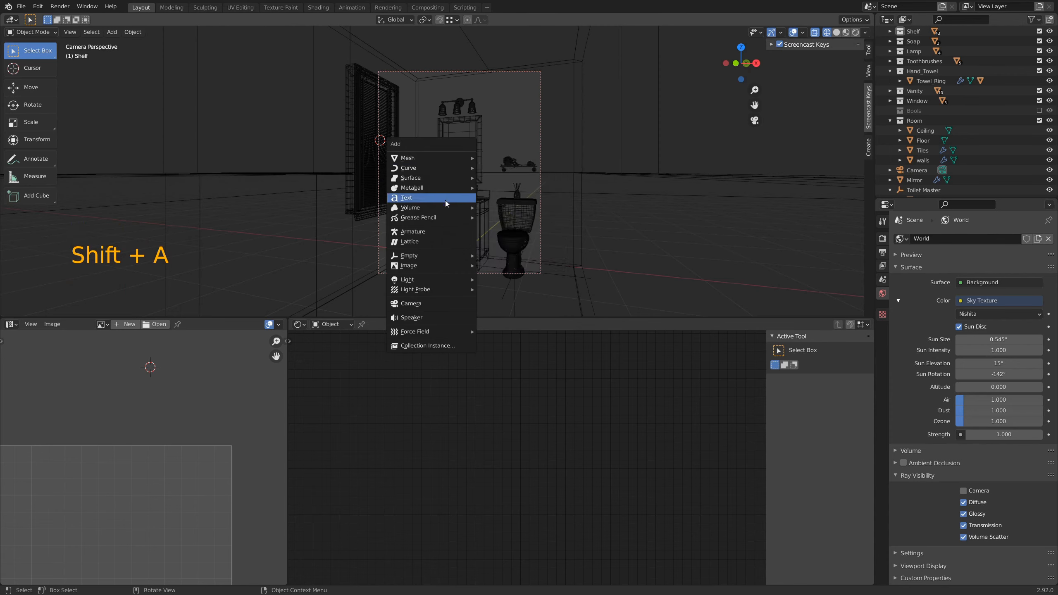
mouse_move(437, 278)
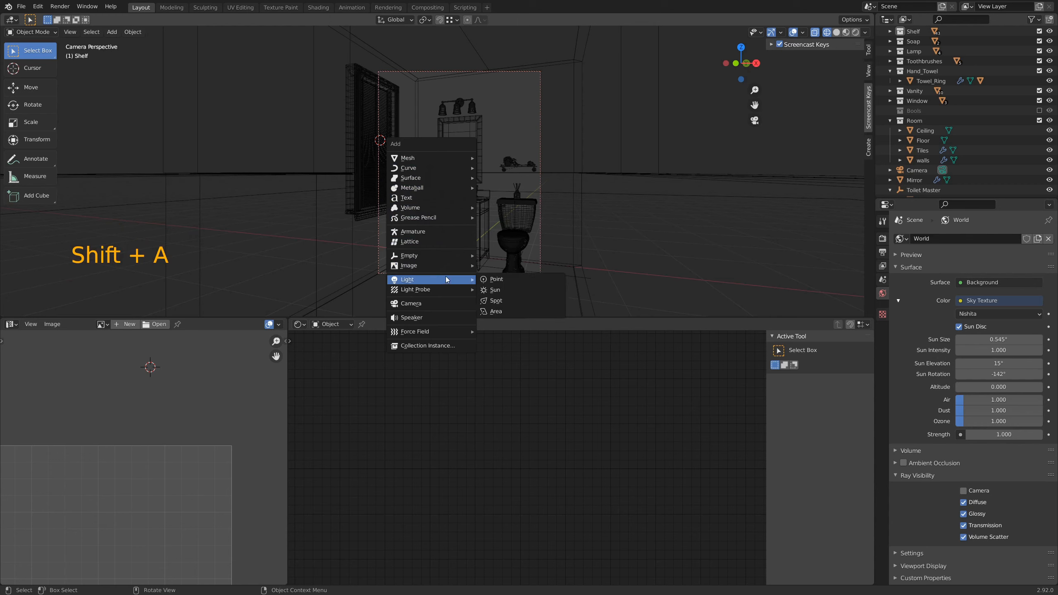
left_click(504, 311)
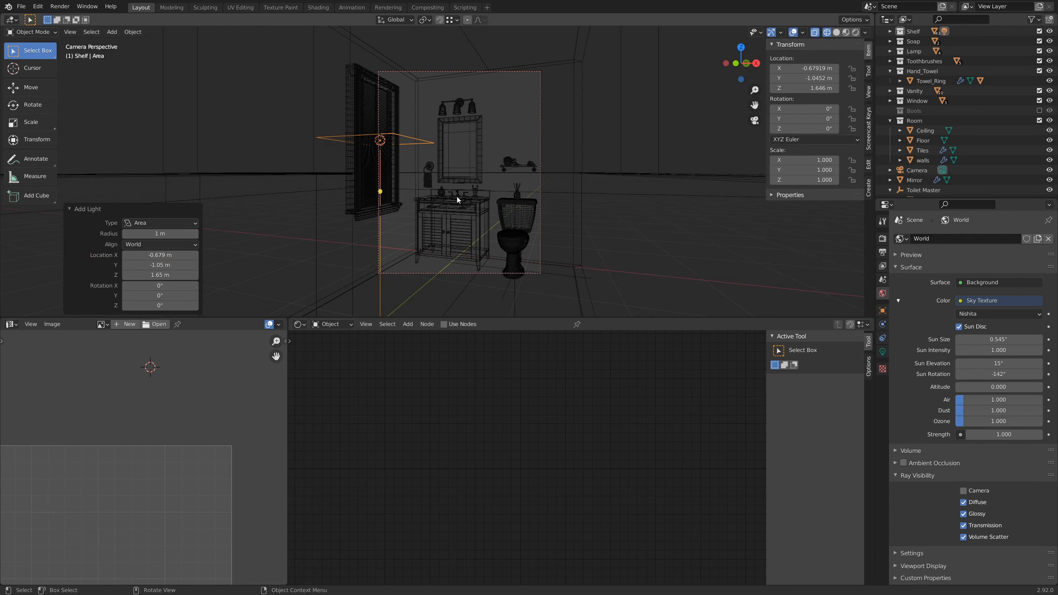
Step: Rotate the area light -90° in the front orthographic view so it points from the window into the room
key("KP_1")
key("KP_5")
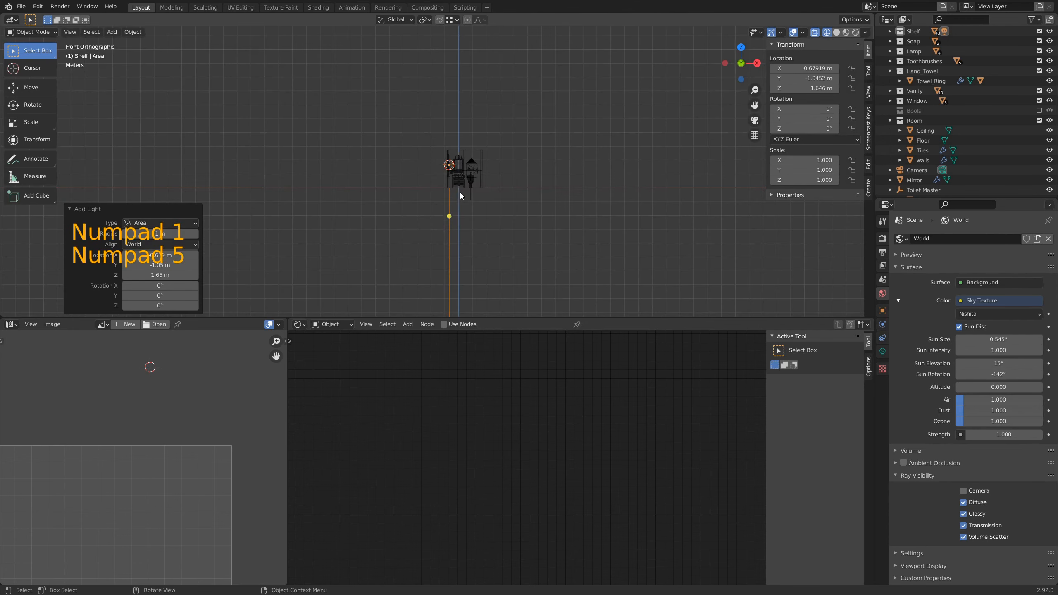
scroll(459, 192, "up", 12)
middle_click_drag(479, 184, 534, 205, "shift")
middle_click_drag(550, 150, 527, 200, "shift")
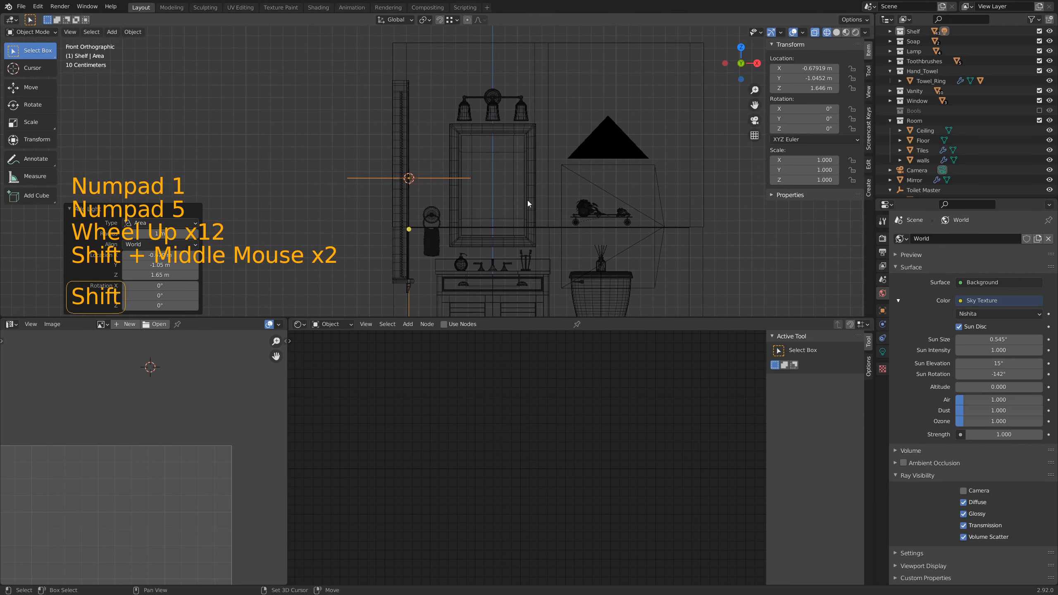
key("r")
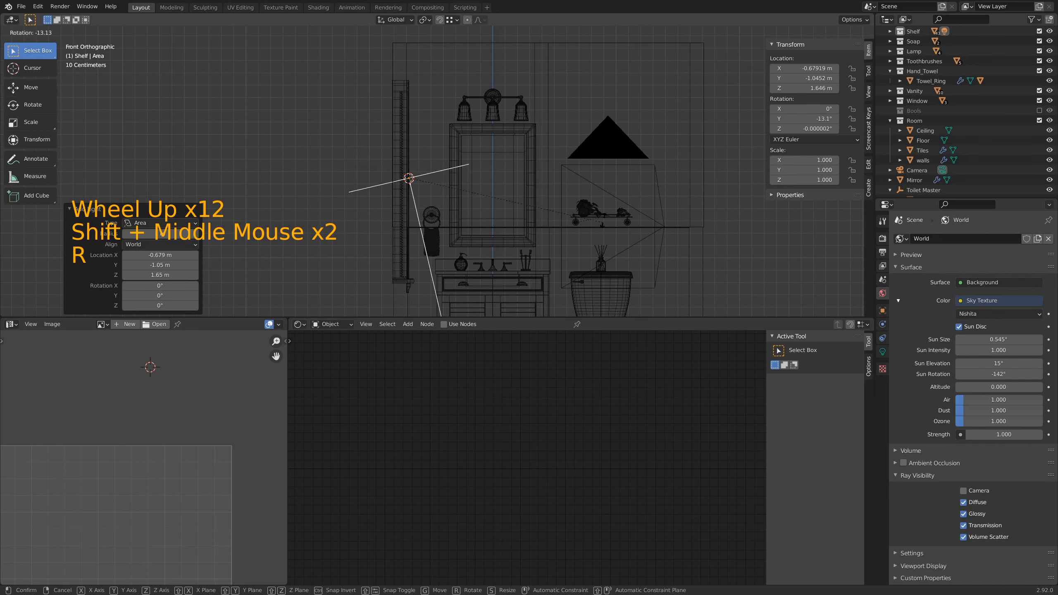
left_click(534, 254)
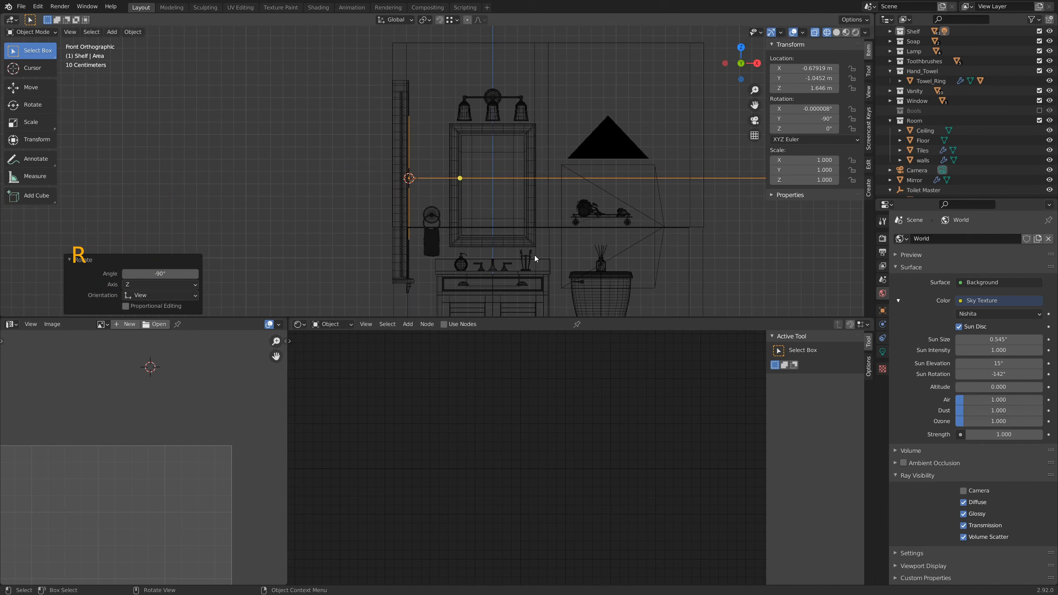
Step: Move the area light about -0.075 m along the X axis into the window frame
scroll(391, 155, "up", 5)
middle_click_drag(386, 149, 486, 202, "shift")
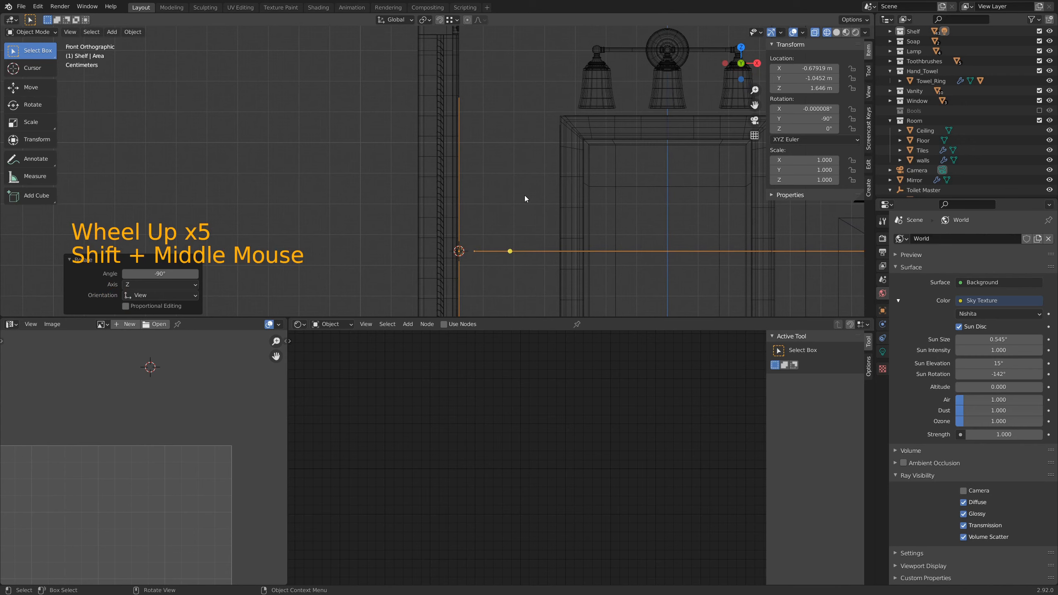
key("g")
key("x")
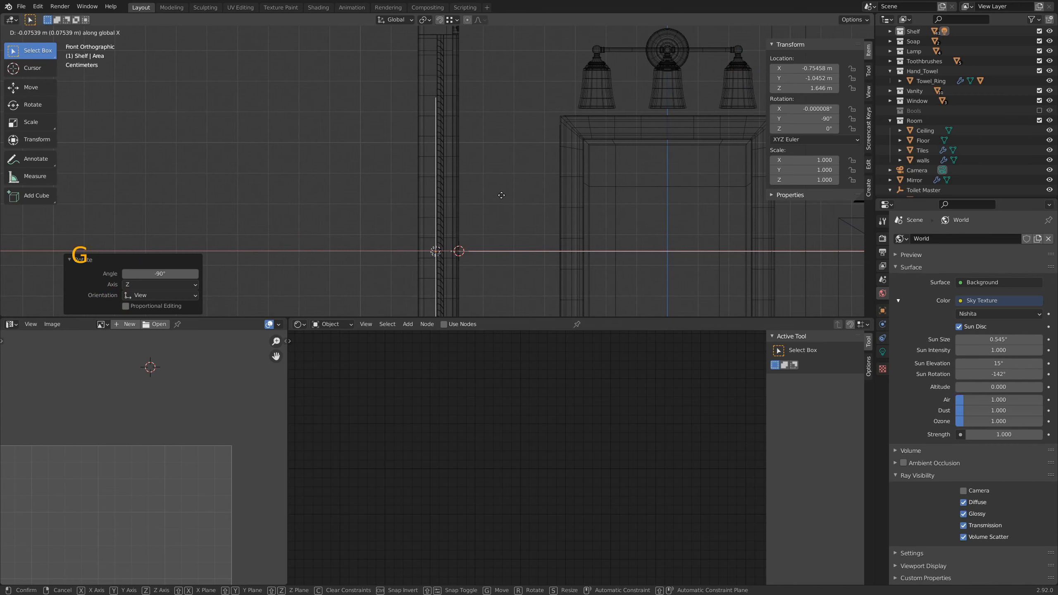
left_click(501, 195)
Step: Scale the area light by 1.68 along the Z axis to stretch it toward the window's height
scroll(515, 169, "down", 2)
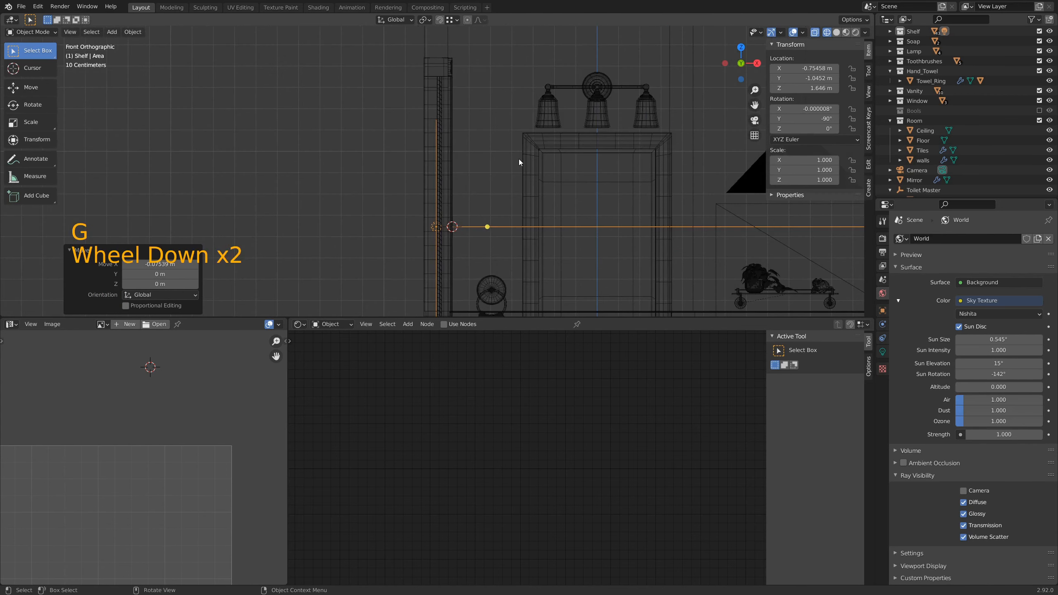
middle_click_drag(519, 158, 517, 149, "shift")
type("s")
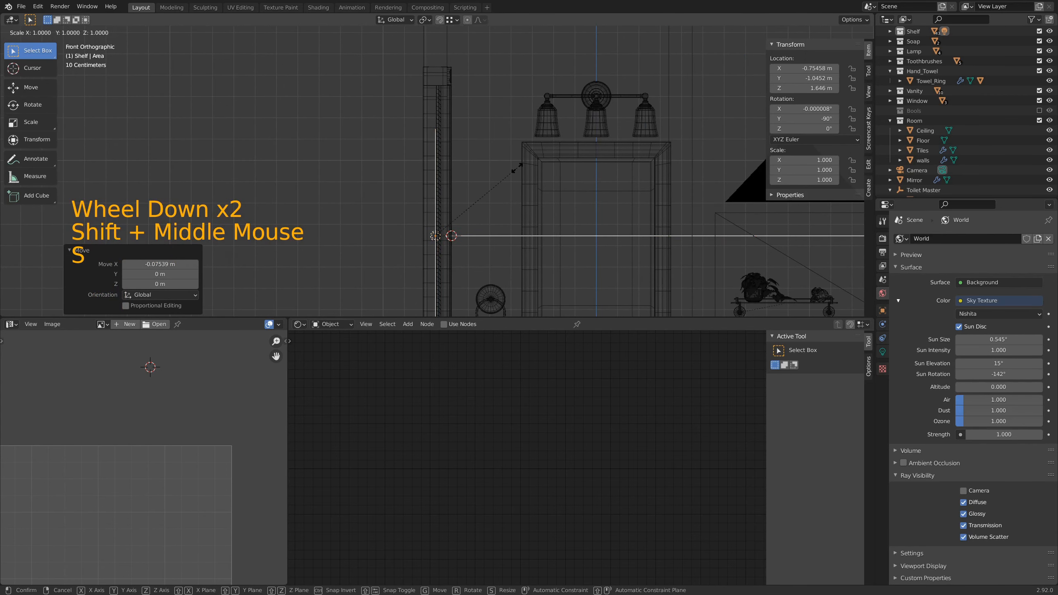
type("z1.68")
key("Return")
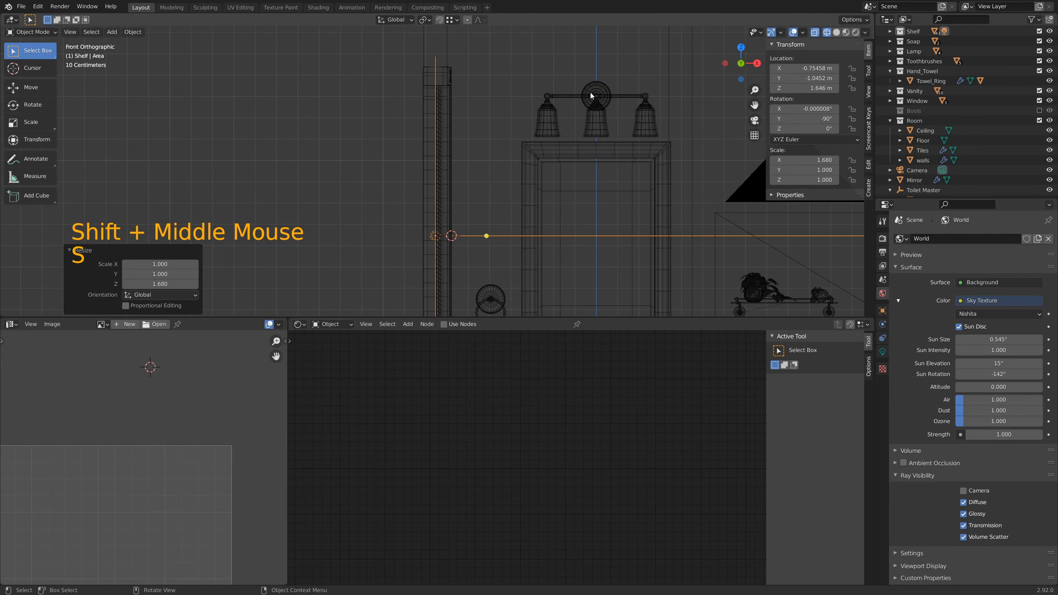
Step: Scale the area light uniformly by about 0.733 in the right orthographic view, bringing it down toward the window's width
key("KP_3")
scroll(467, 56, "up", 3)
scroll(467, 54, "up", 2)
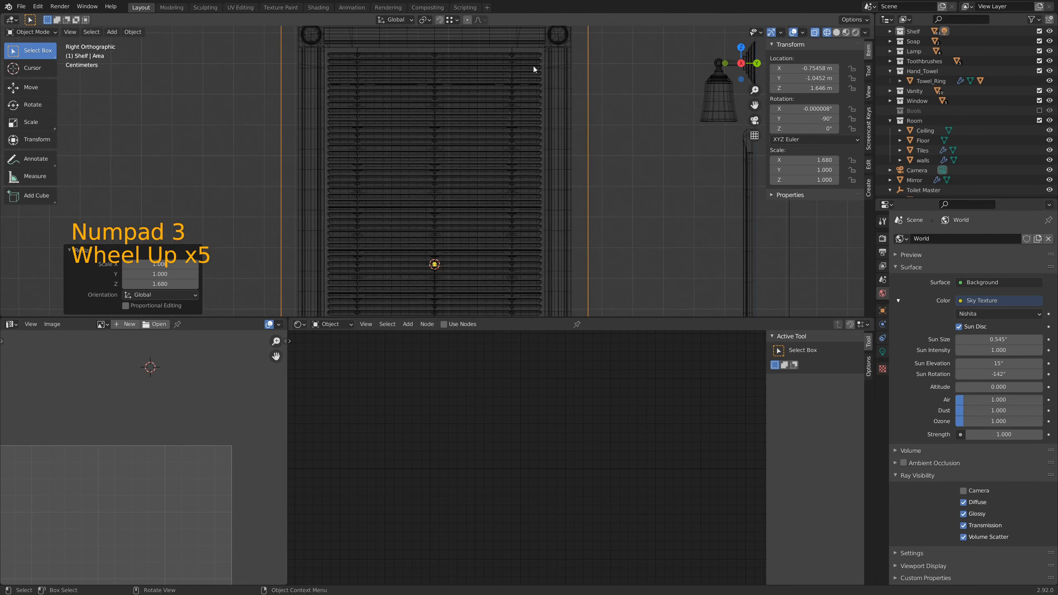
middle_click_drag(512, 75, 546, 139, "shift")
key("s")
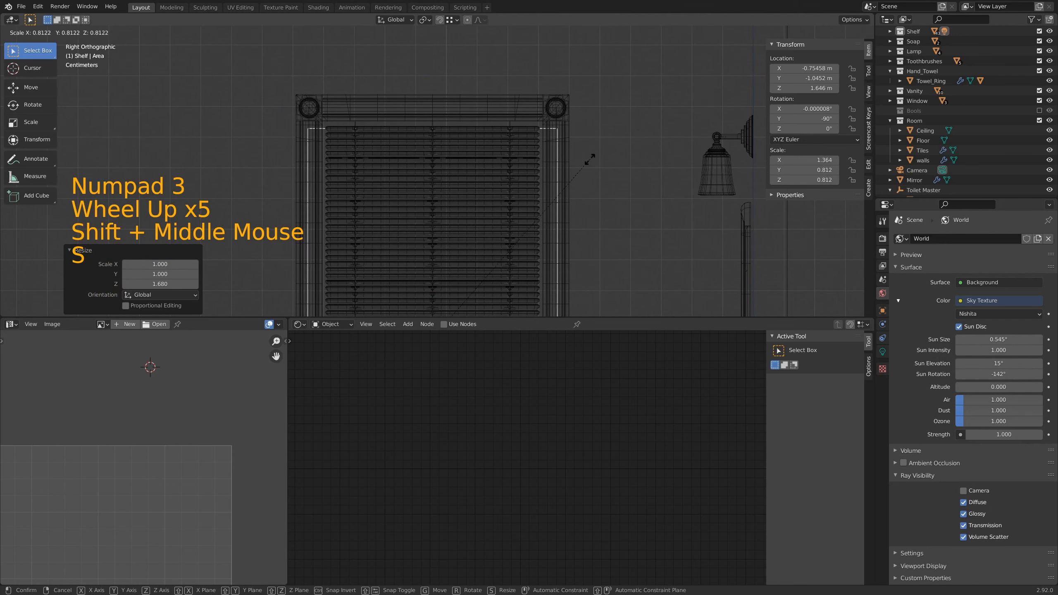
left_click(565, 169)
Step: Scale the area light by about 1.147 along Z so its upper edge meets the top of the window frame
scroll(512, 131, "up", 3)
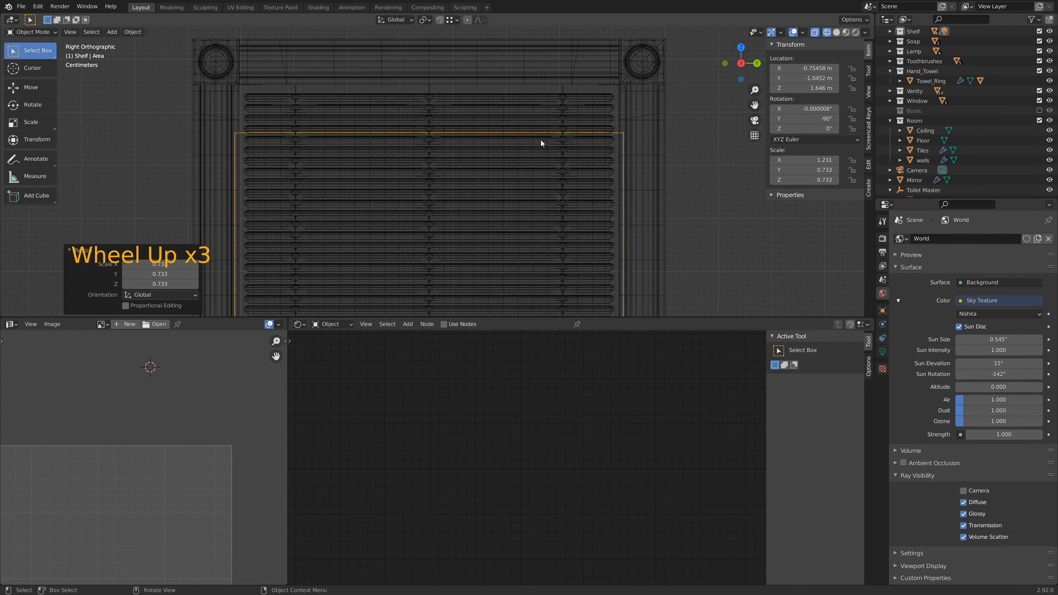
middle_click_drag(540, 141, 590, 179, "shift")
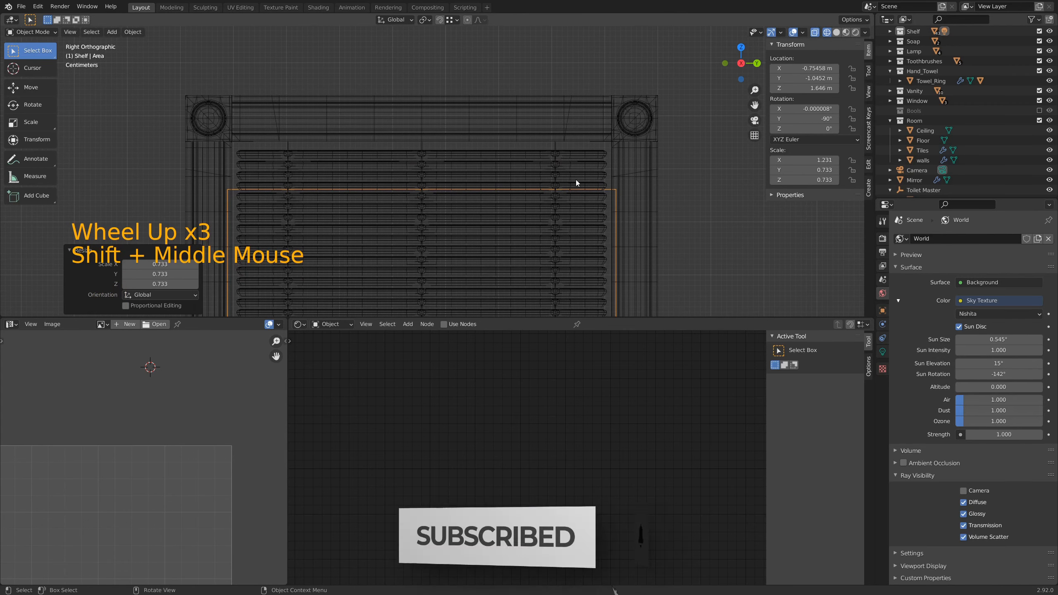
key("s")
key("z")
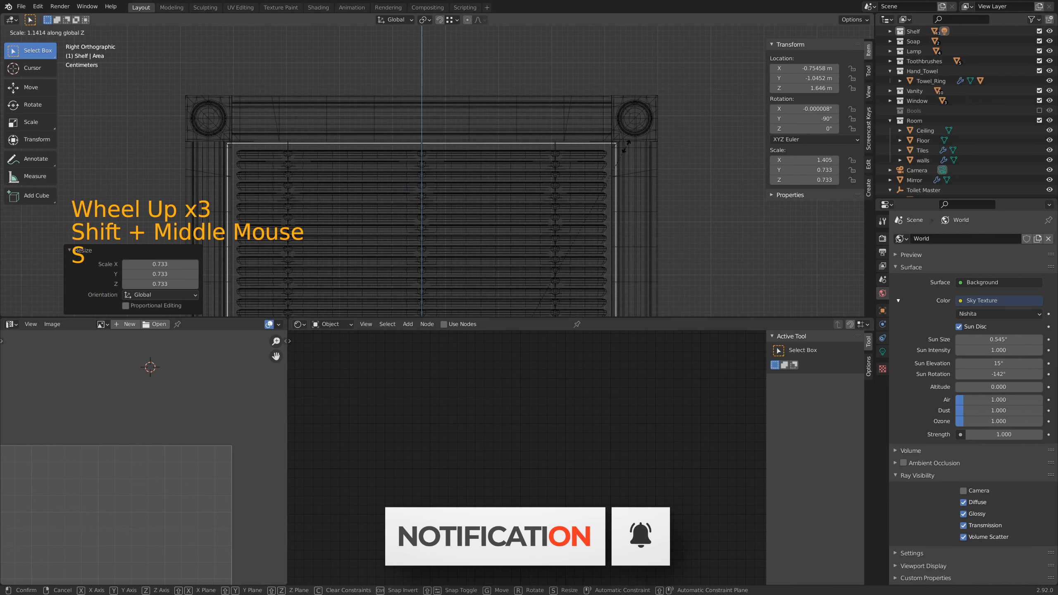
left_click(626, 146)
Step: Scale the area light by about 0.979 along Y so its side edge lines up with the inner window frame
scroll(624, 148, "up", 3)
scroll(624, 150, "up", 1)
middle_click_drag(625, 149, 422, 197, "shift")
scroll(651, 192, "up", 4)
middle_click_drag(651, 192, 542, 188, "shift")
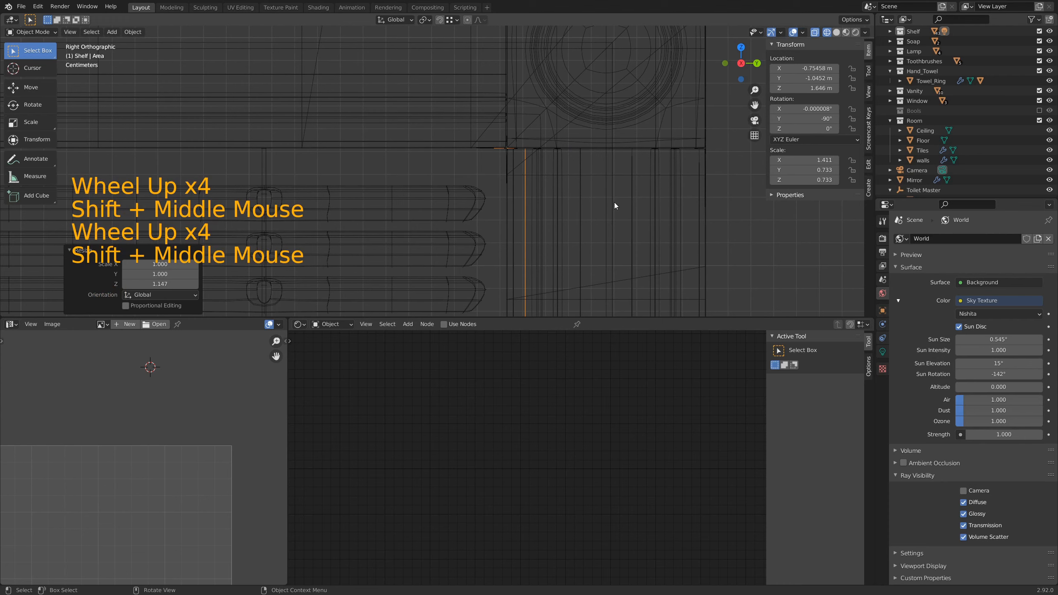
key("s")
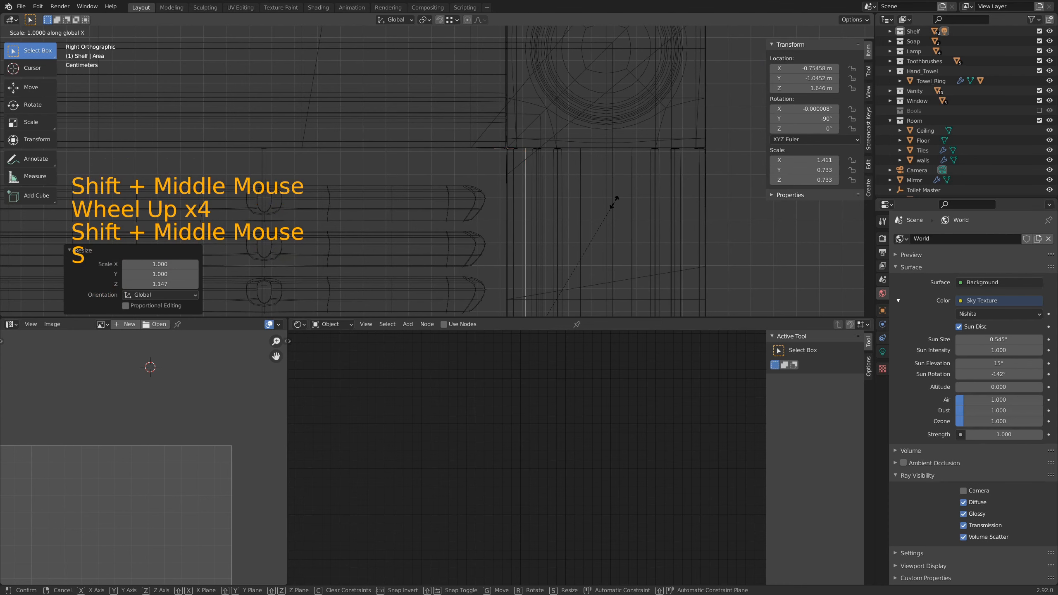
key("x")
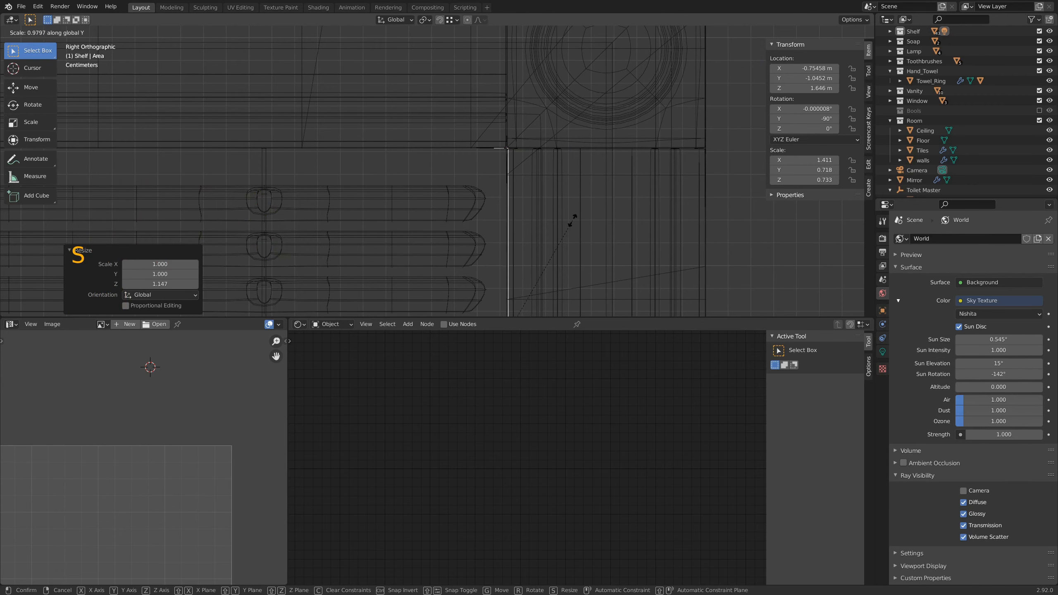
left_click(533, 184)
Step: Move the area light down about 0.068 m along Z toward the window's lower edge
scroll(529, 185, "down", 8)
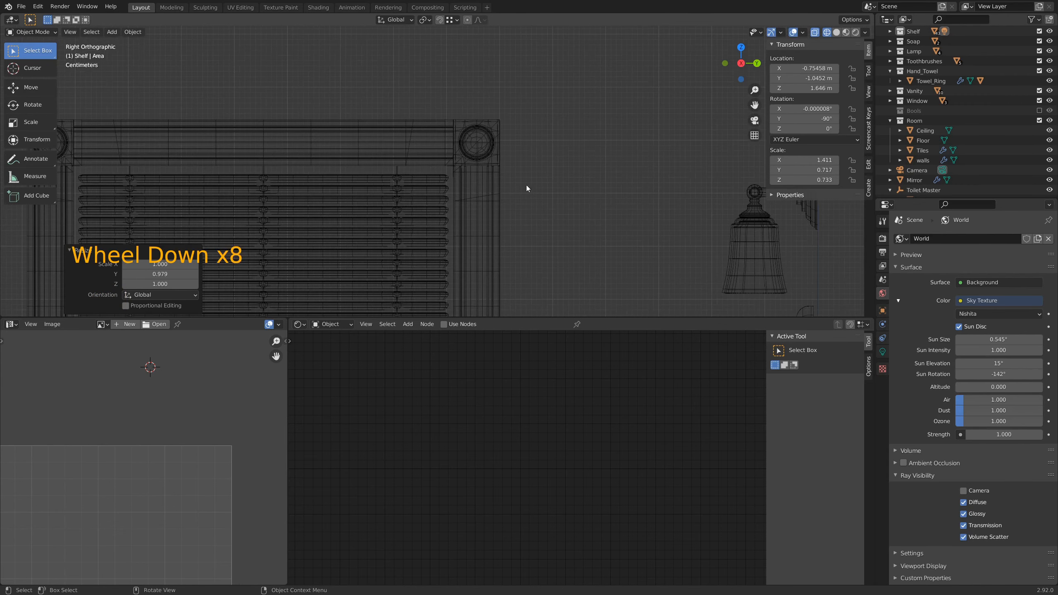
scroll(526, 188, "down", 4)
middle_click_drag(491, 308, 496, 247, "shift")
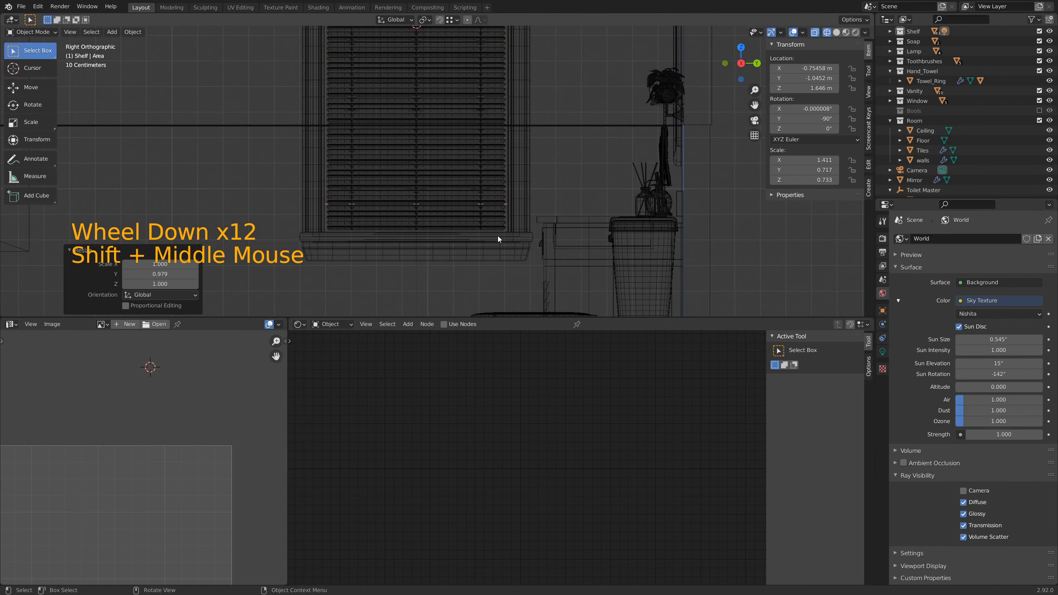
middle_click_drag(514, 124, 523, 157, "shift")
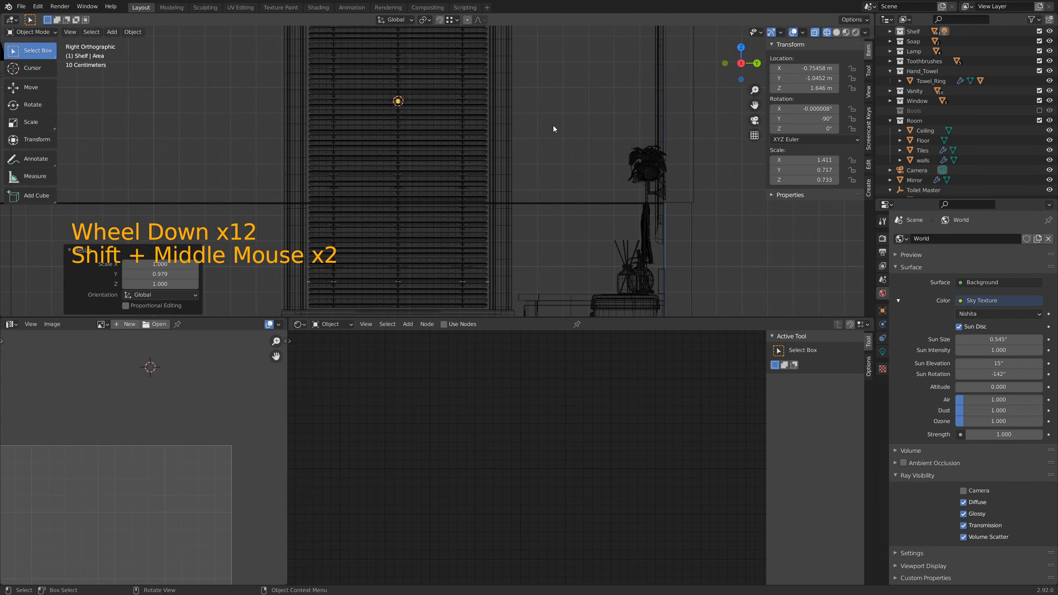
key("g")
key("z")
left_click(551, 142)
Step: Scale the area light by about 1.064 along Z to extend it back toward the top of the window
middle_click_drag(558, 118, 557, 266, "shift")
scroll(567, 102, "up", 5)
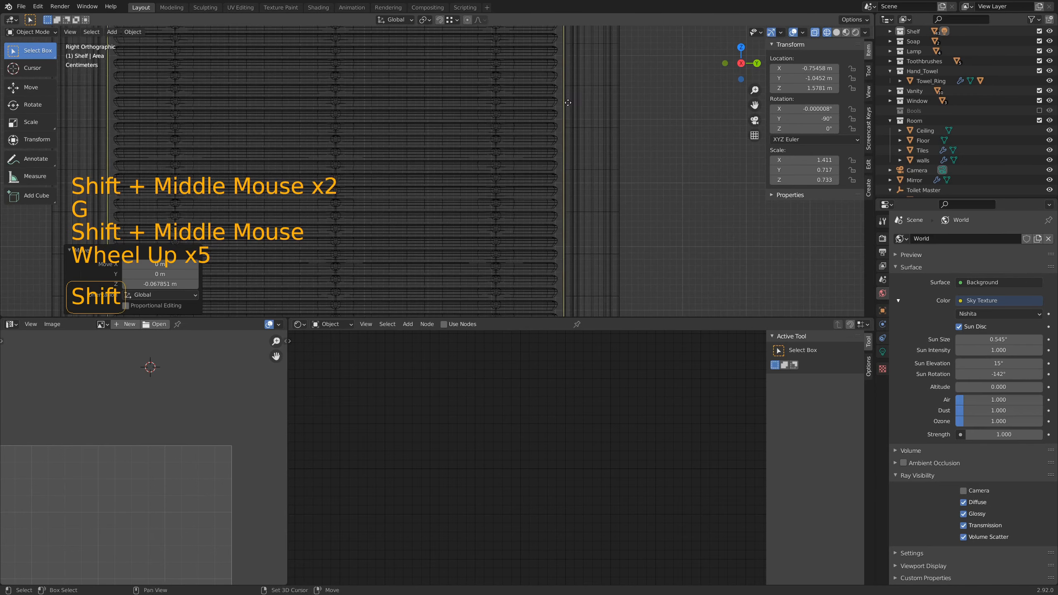
middle_click_drag(567, 103, 525, 269, "shift")
key("s")
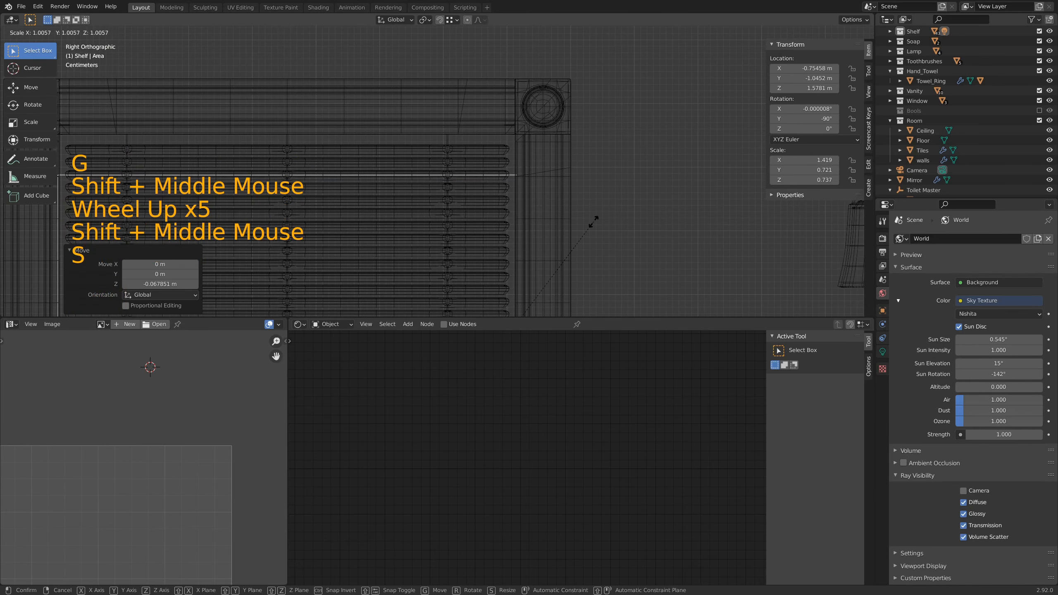
key("z")
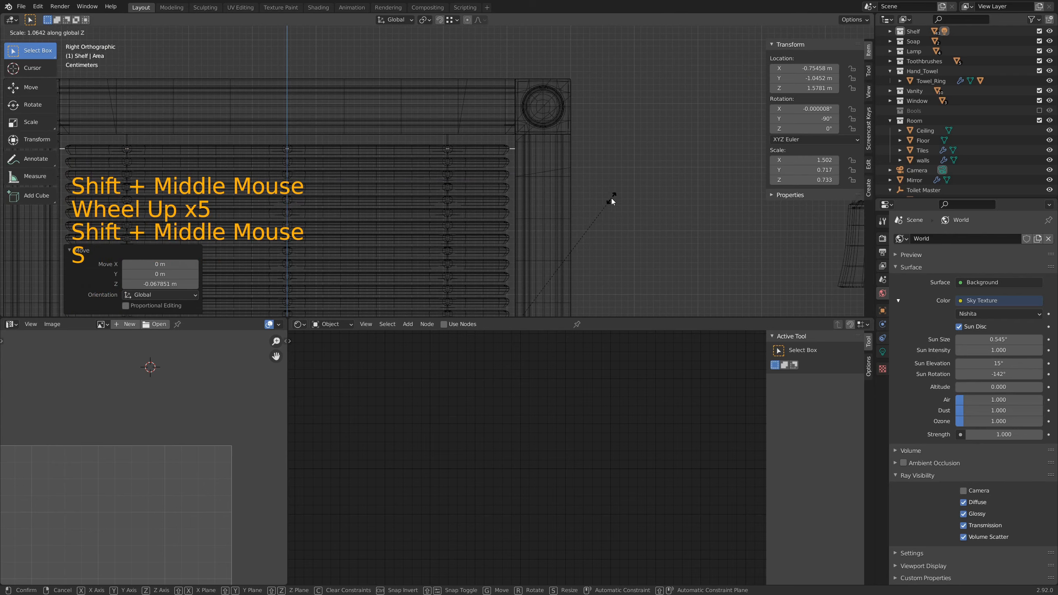
left_click(612, 199)
Step: Maximize the 3D viewport and move the area light up about 0.012 m along Z
middle_click_drag(636, 275, 651, 231, "shift")
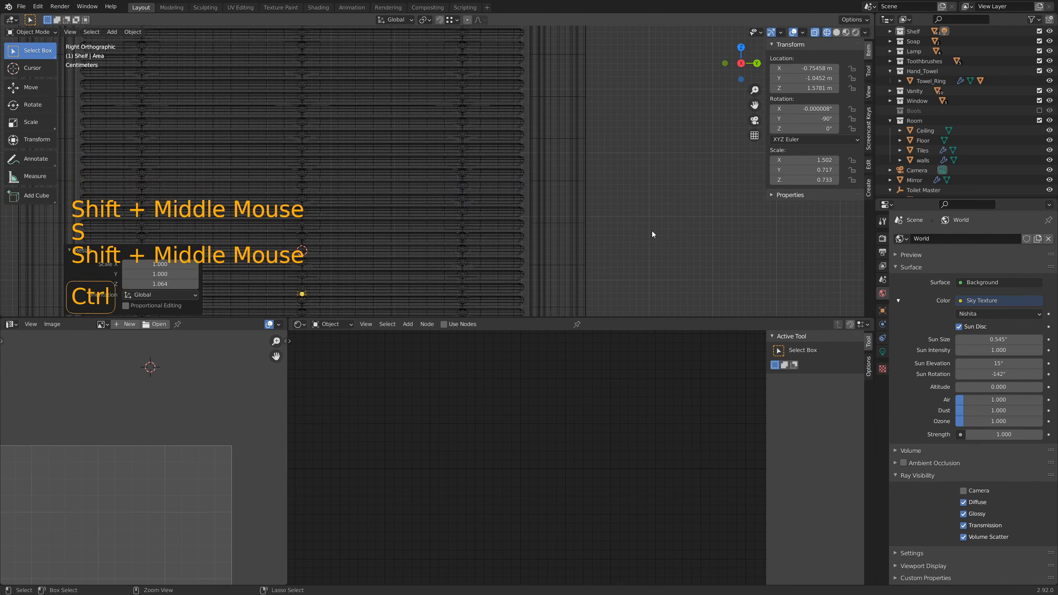
key("ctrl+space")
scroll(653, 424, "down", 4)
middle_click_drag(653, 424, 538, 496, "shift")
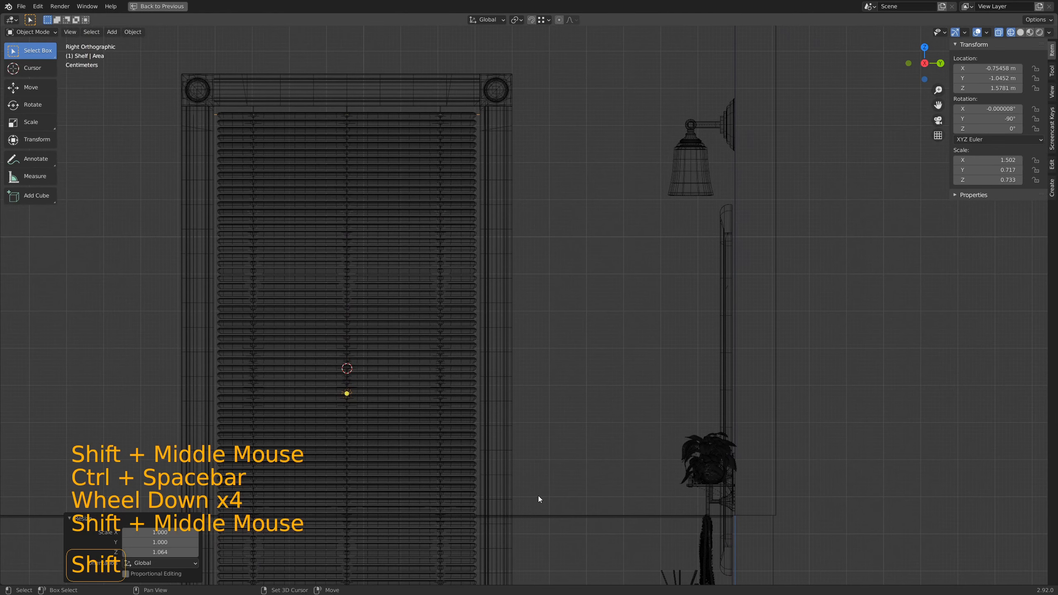
key("g")
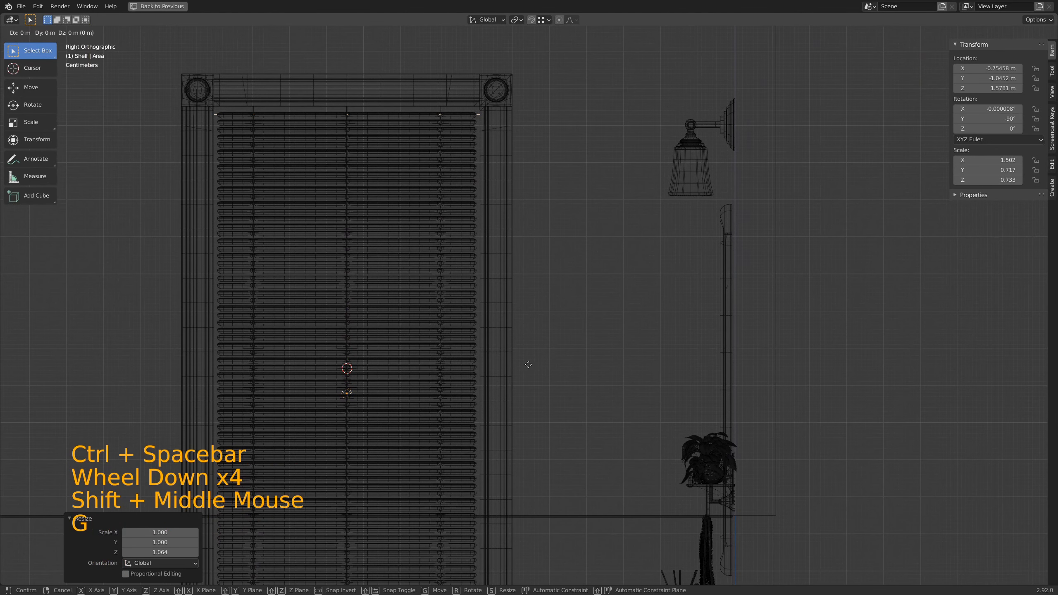
key("z")
left_click(589, 338)
Step: Scale the area light by about 1.014 along Z and check its fit in the window opening
key("s")
key("z")
key("shift")
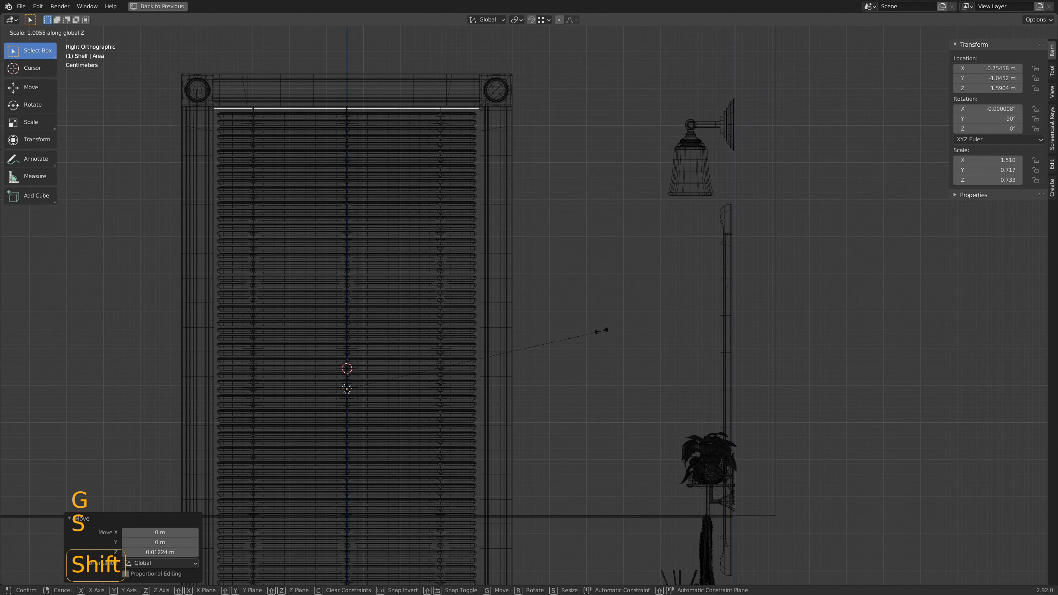
left_click(608, 330)
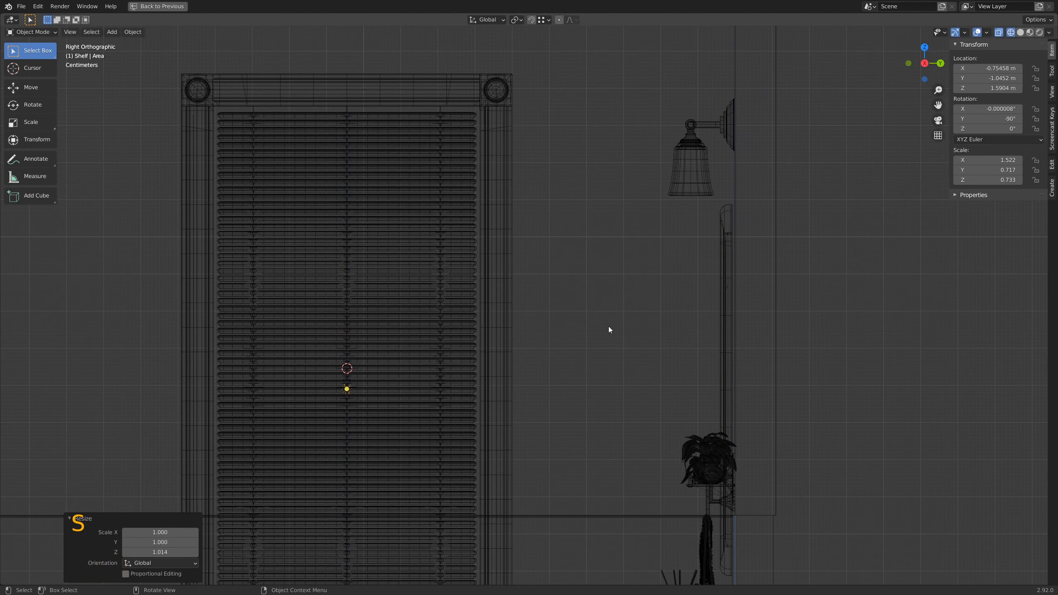
middle_click_drag(607, 329, 618, 147, "shift")
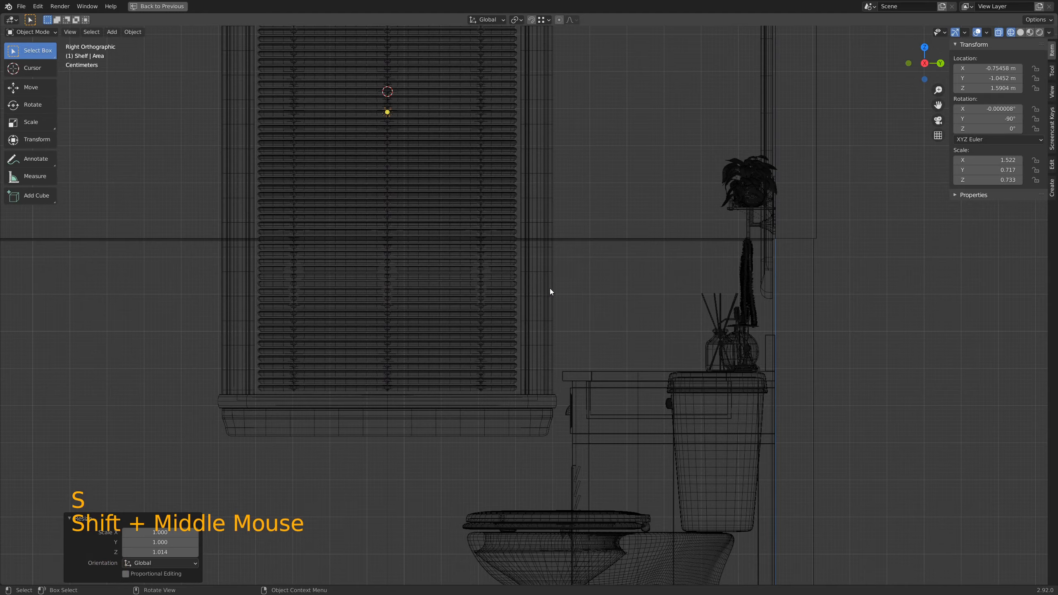
mouse_move(550, 291)
middle_mouse_down()
mouse_move(566, 313)
mouse_move(602, 290)
mouse_move(570, 309)
mouse_move(511, 257)
mouse_move(554, 312)
middle_mouse_up()
scroll(569, 310, "down", 3)
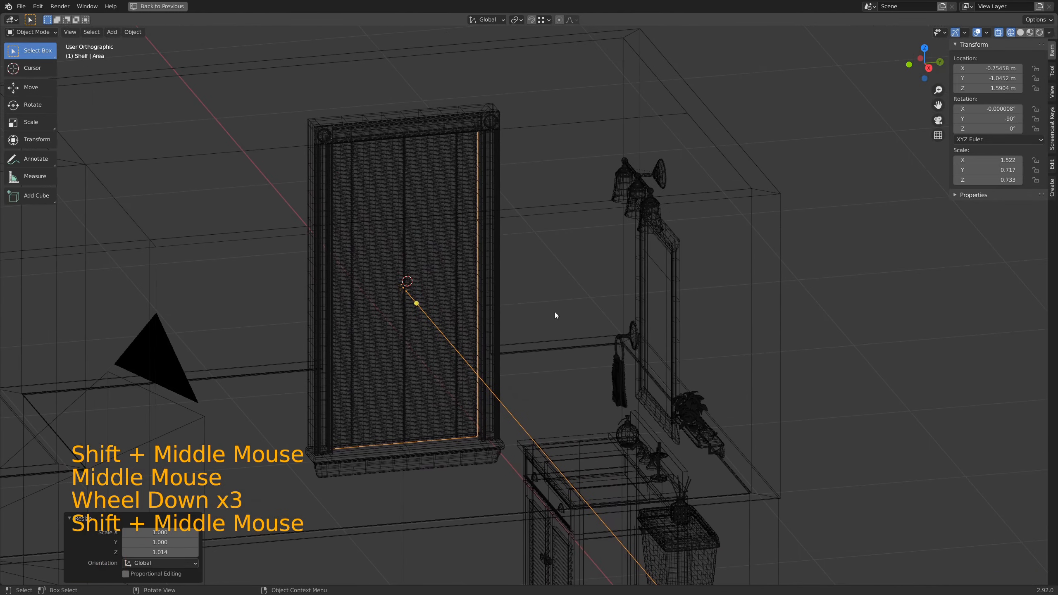
Step: Restore the multi-editor layout and preview the bathroom through the camera in rendered shading
key("ctrl+space")
scroll(522, 255, "down", 1)
middle_click_drag(419, 192, 454, 180)
key("KP_0")
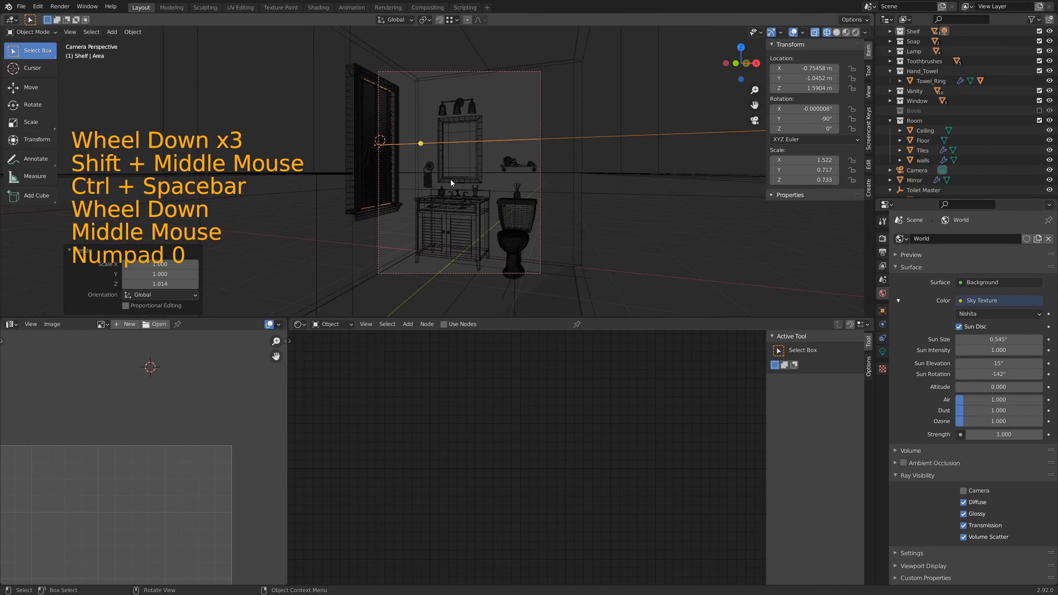
key("z")
scroll(405, 140, "up", 2)
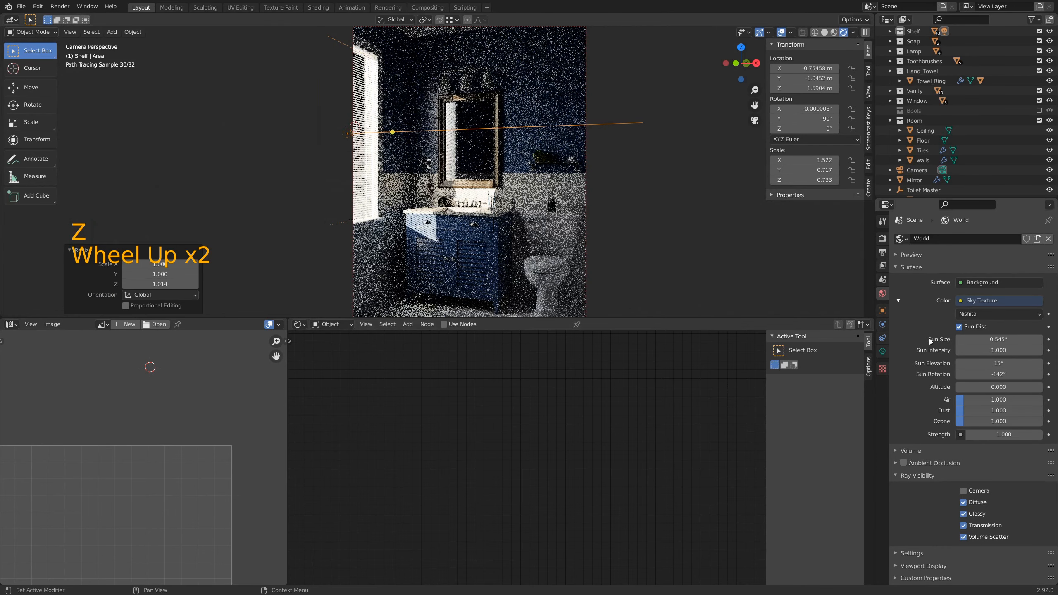
Step: Turn the area light into a portal and switch the viewport to solid shading
left_click(883, 352)
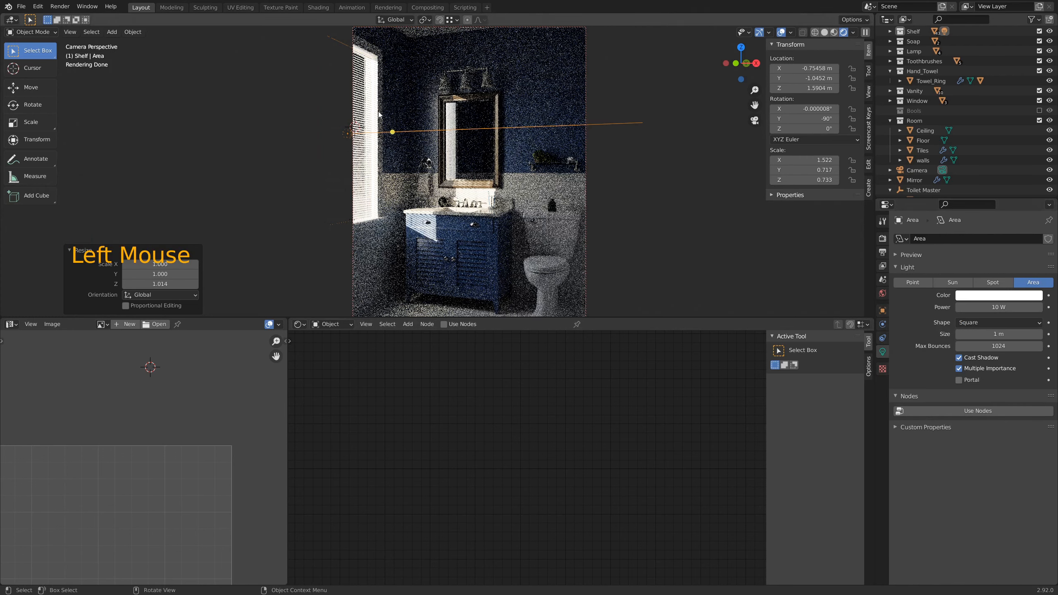
left_click(959, 381)
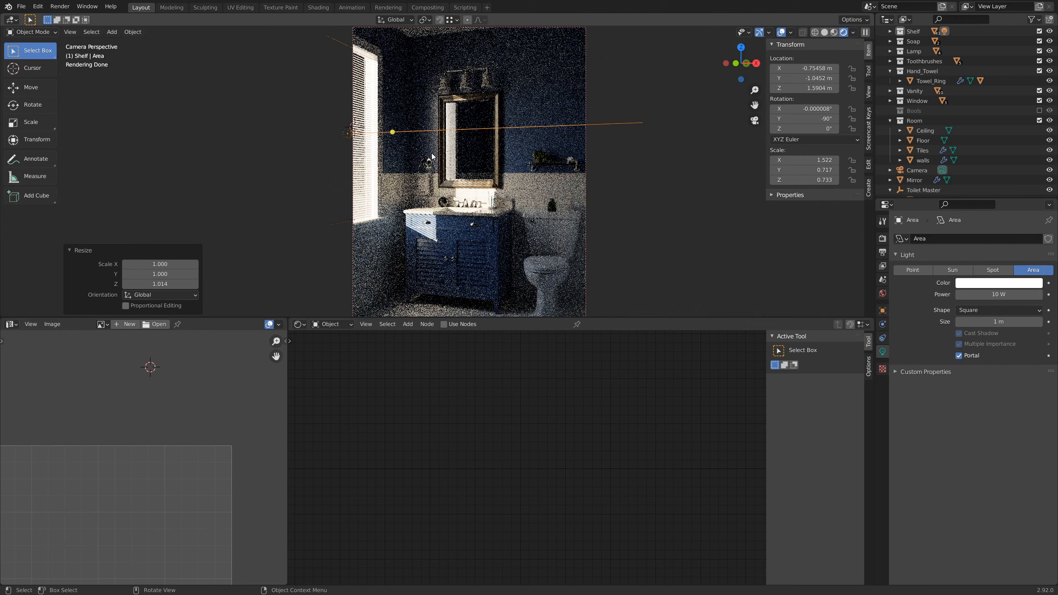
key("z")
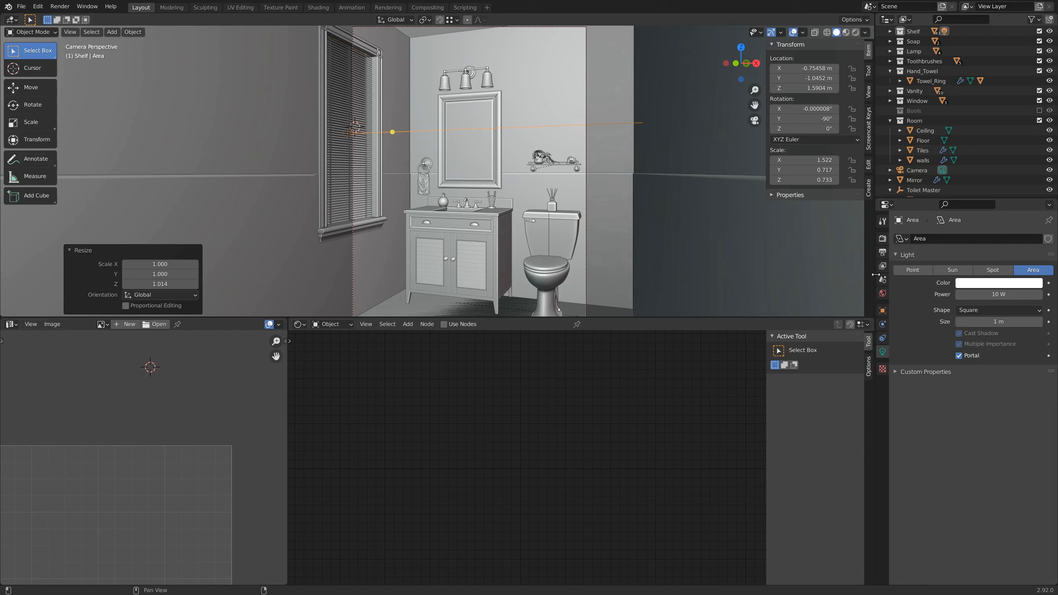
Step: Switch back to rendered shading, enlarge the 3D viewport downward and fit the camera frame in it
left_click(882, 294)
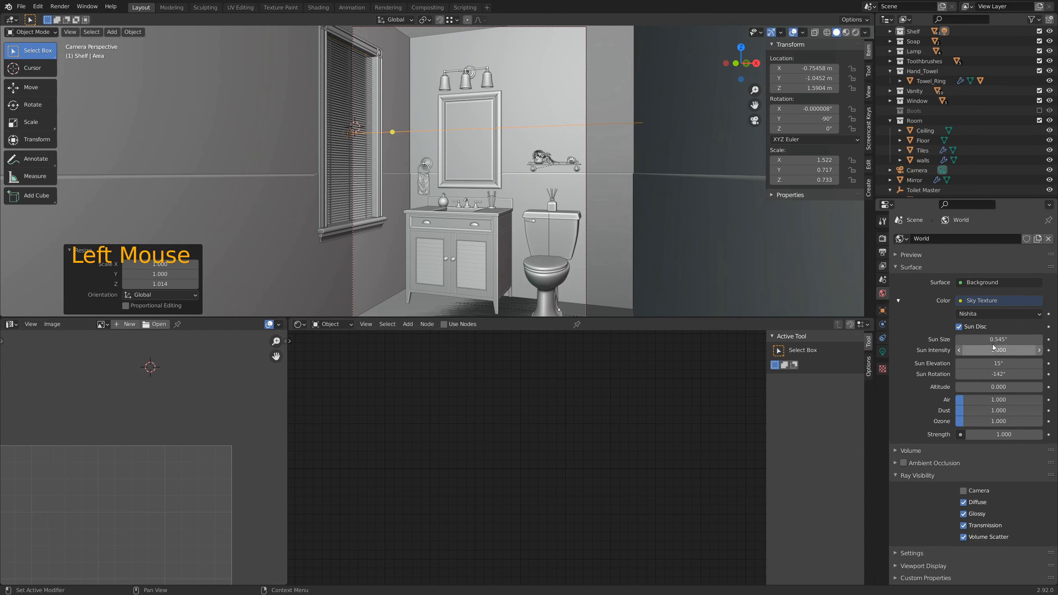
key("z")
left_click(567, 208)
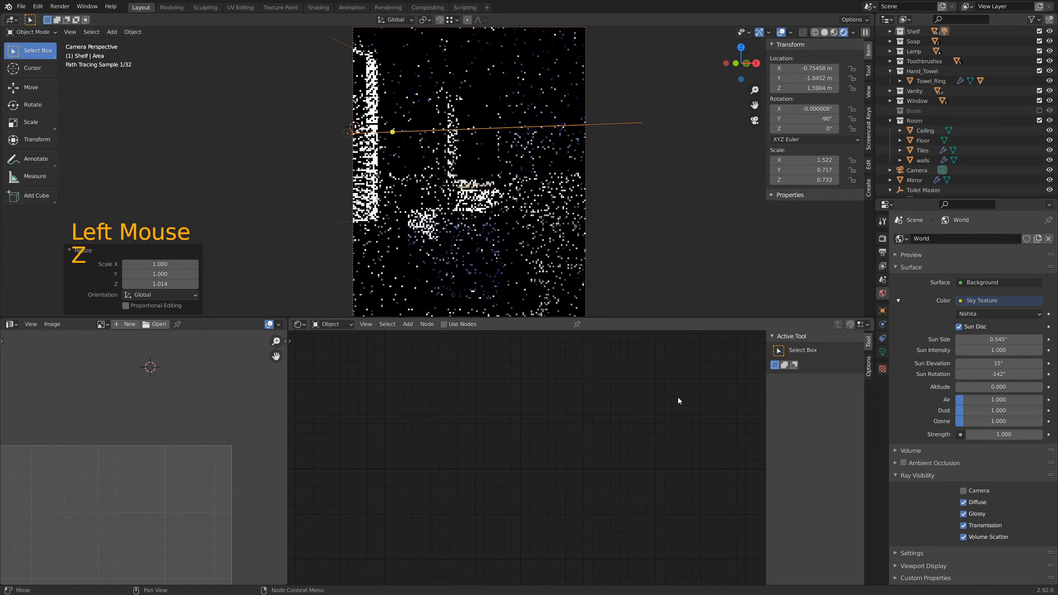
left_click_drag(625, 344, 625, 566)
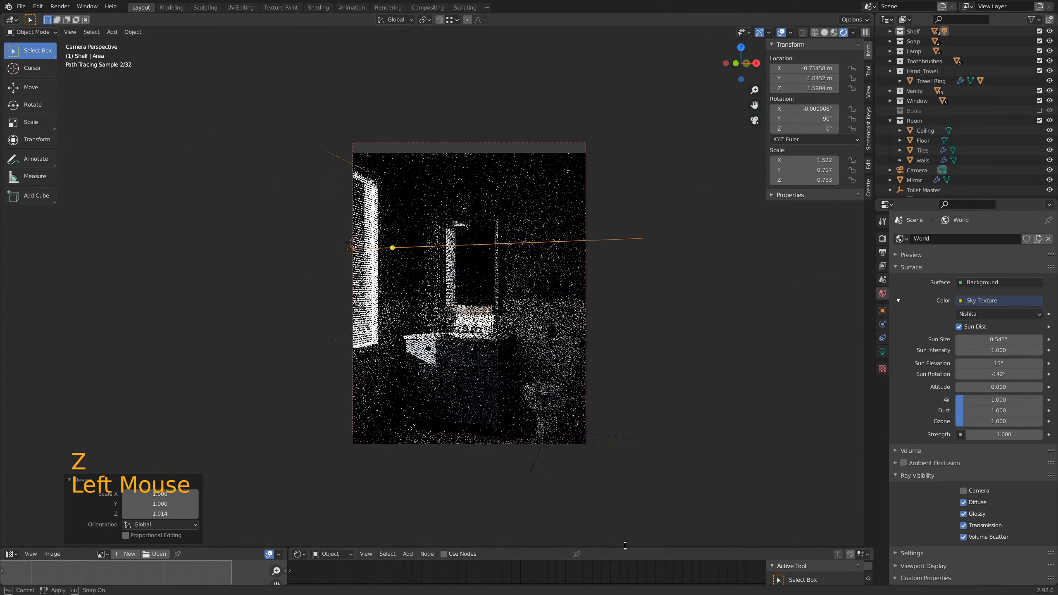
key("Home")
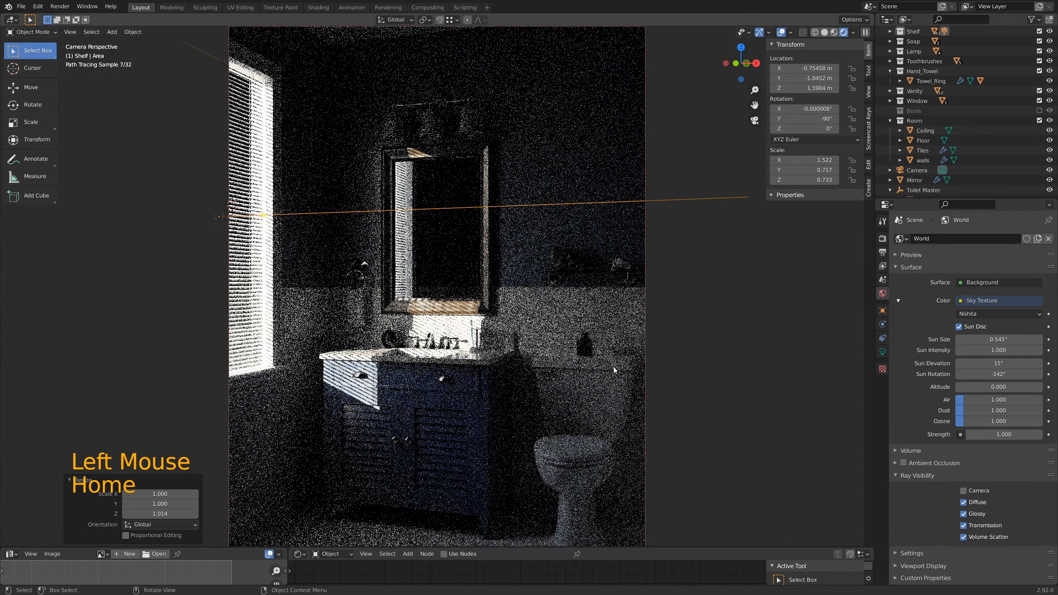
Step: Set the sky texture's sun size to 1°
left_click(995, 339)
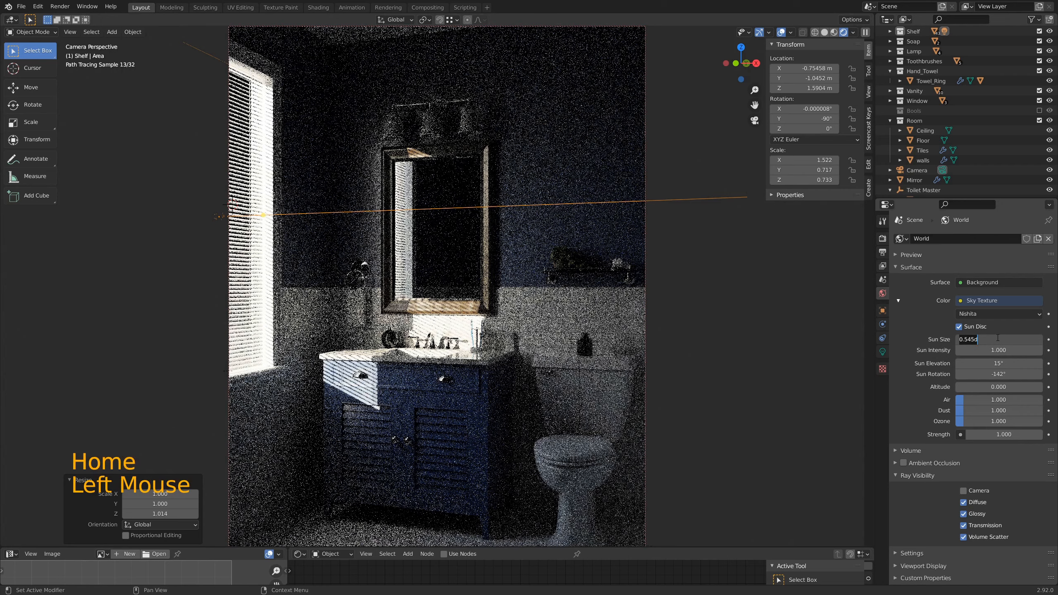
type("1")
key("Return")
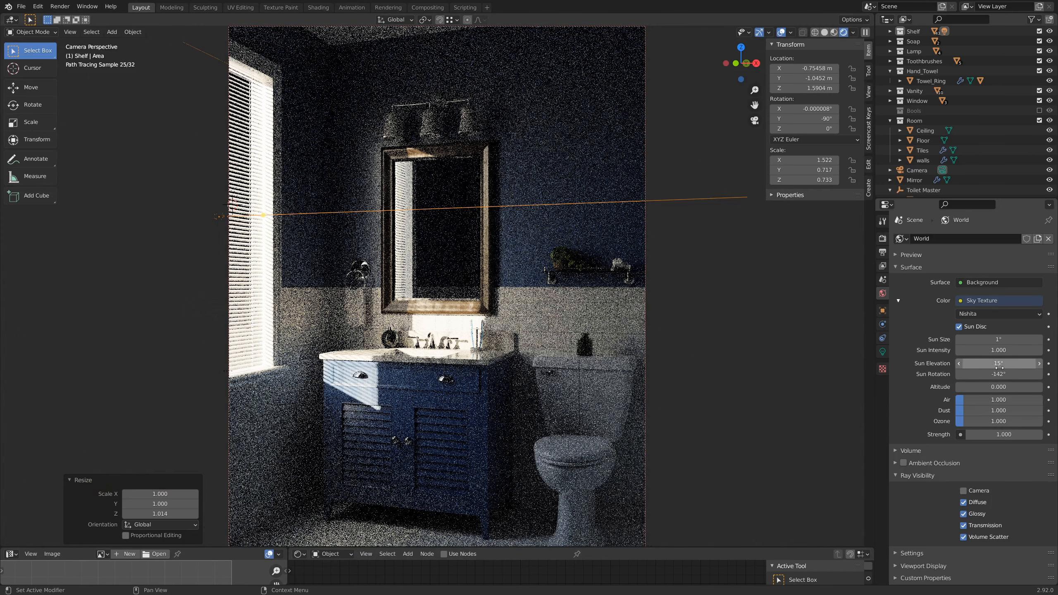
Step: Raise the sky texture's sun elevation to 26.8° and its air density to about 1.815, and set dust to 1.37
mouse_move(1001, 365)
left_mouse_down("shift")
mouse_move(1024, 365)
mouse_move(1014, 365)
left_mouse_up("shift")
left_click_drag(974, 402, 1020, 401, "shift")
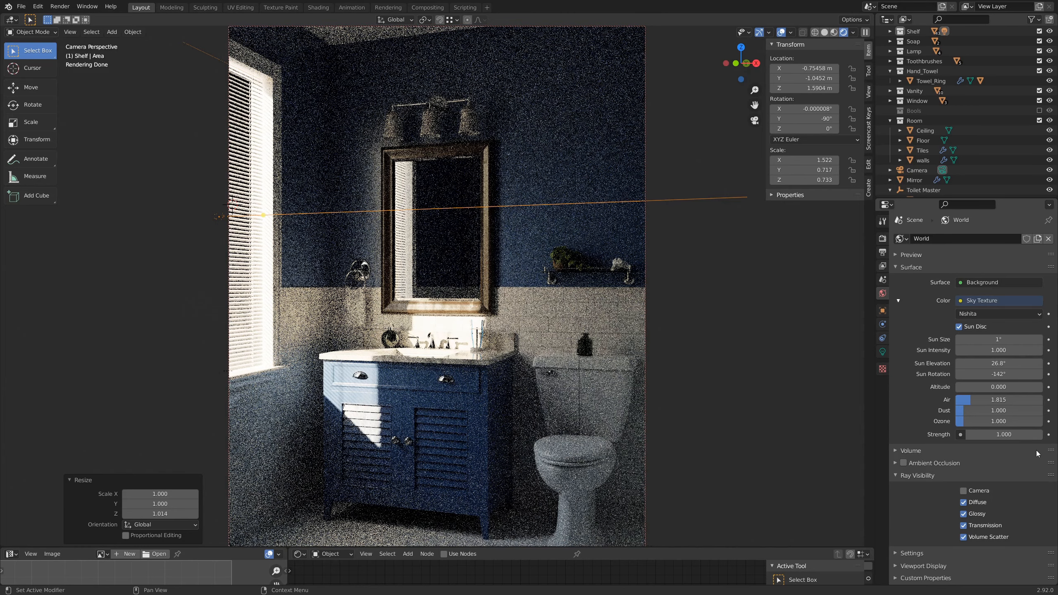
left_click(1005, 409)
type("1.3")
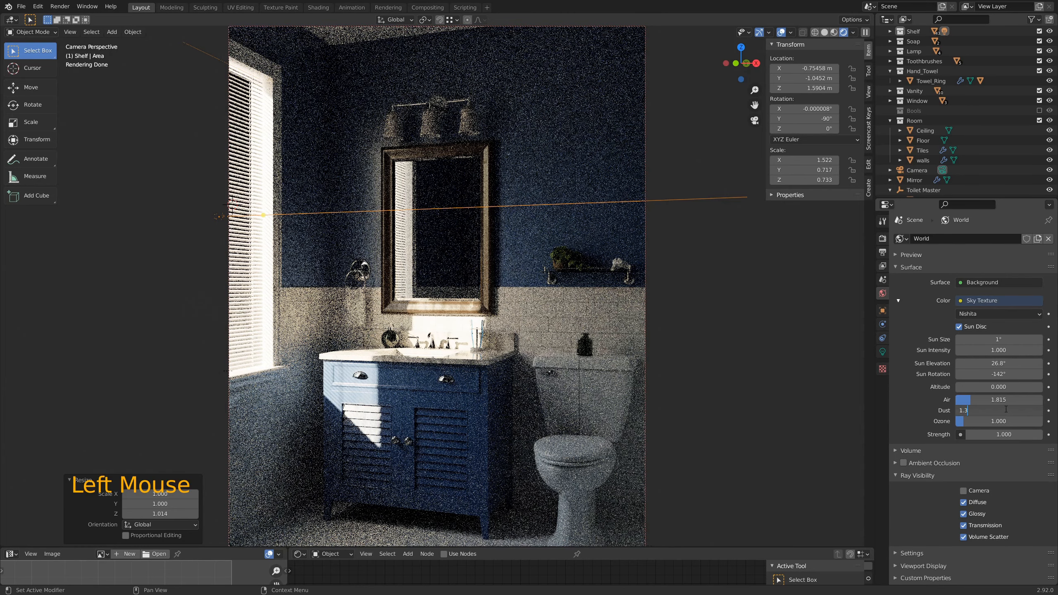
type("7")
key("Return")
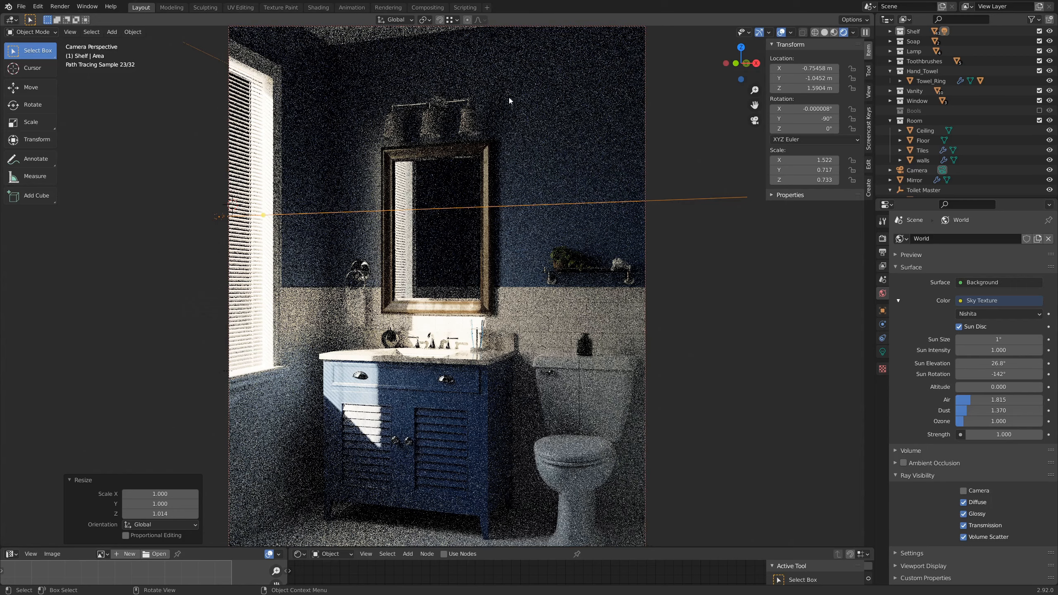
Step: Set the sky texture's air density to 1.88
left_click(997, 402)
left_click(991, 404)
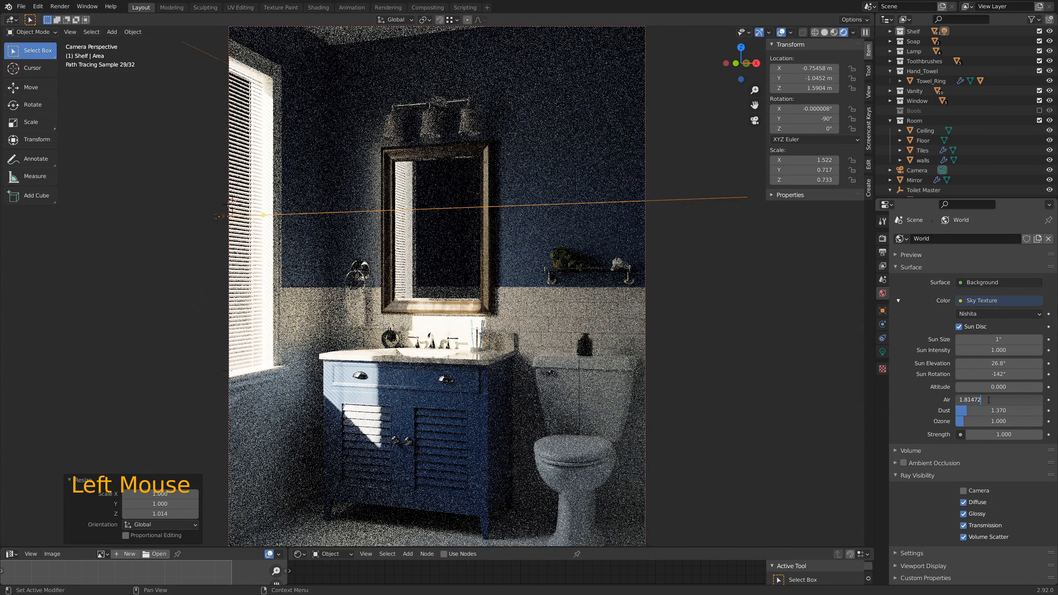
left_click_drag(989, 400, 967, 400)
type("8")
key("Return")
Step: Switch the viewport to material preview and delete the large flat plane extending outside the room
scroll(651, 289, "down", 1)
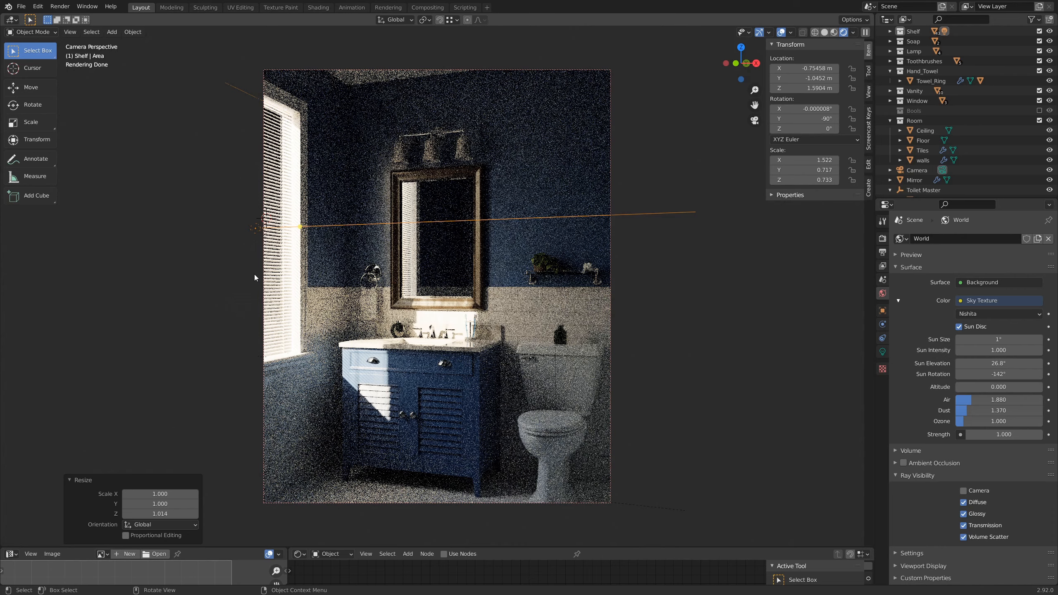
key("z")
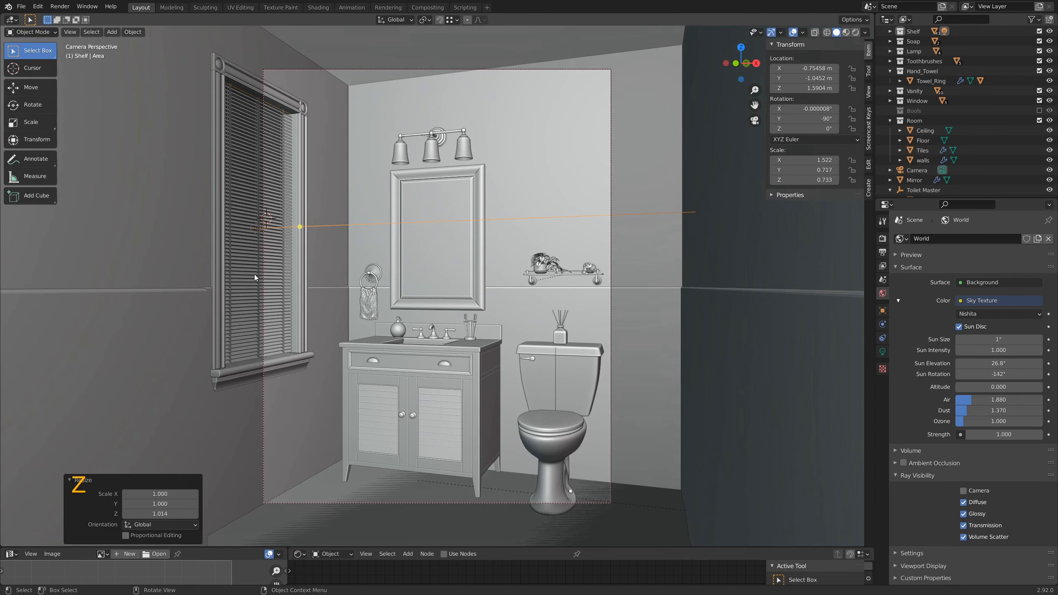
key("z")
left_click(254, 274)
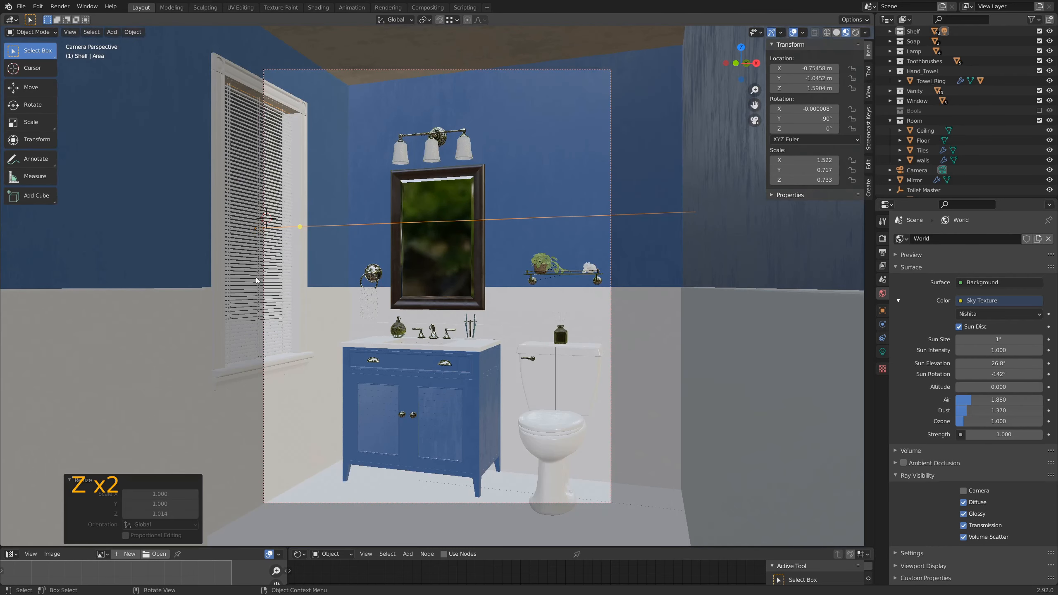
scroll(480, 224, "down", 6)
middle_click_drag(479, 224, 485, 288)
left_click(744, 262)
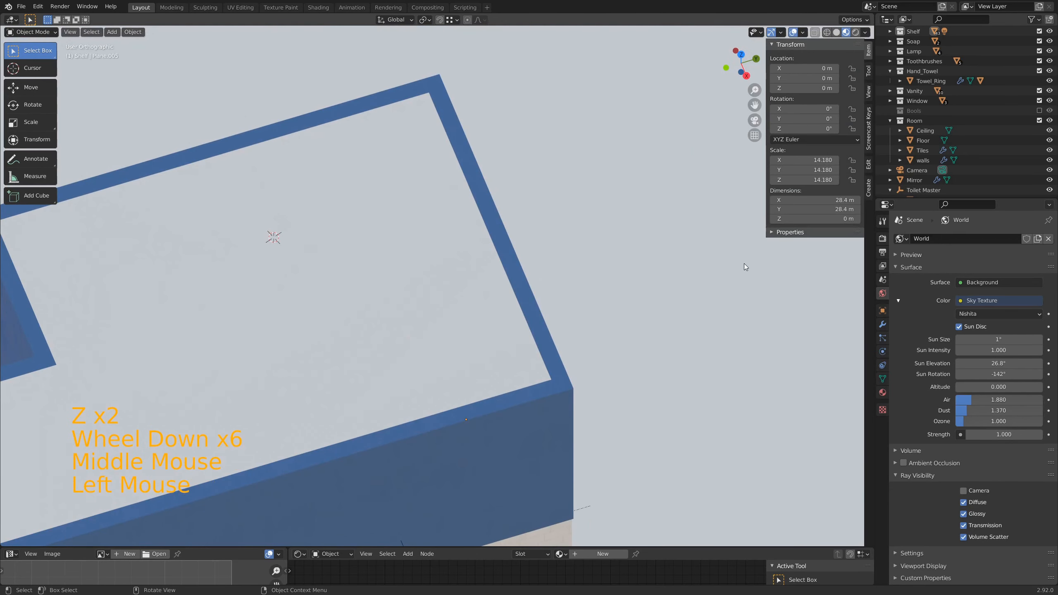
key("Delete")
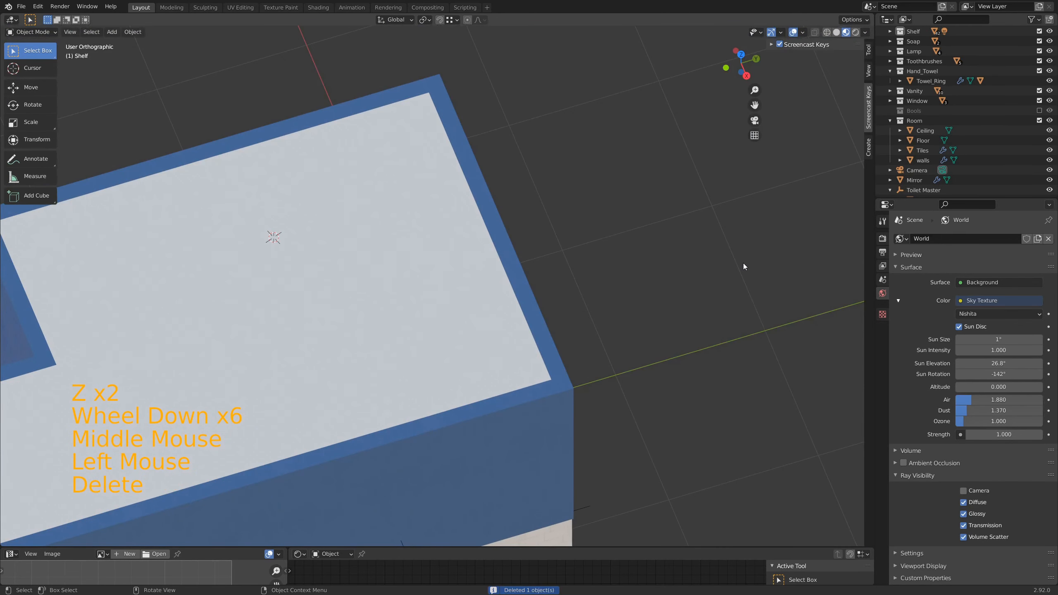
Step: Return to the camera view and inspect the materials of the toilet lid and the hand towel
key("KP_0")
scroll(415, 243, "up", 8)
scroll(418, 263, "up", 1)
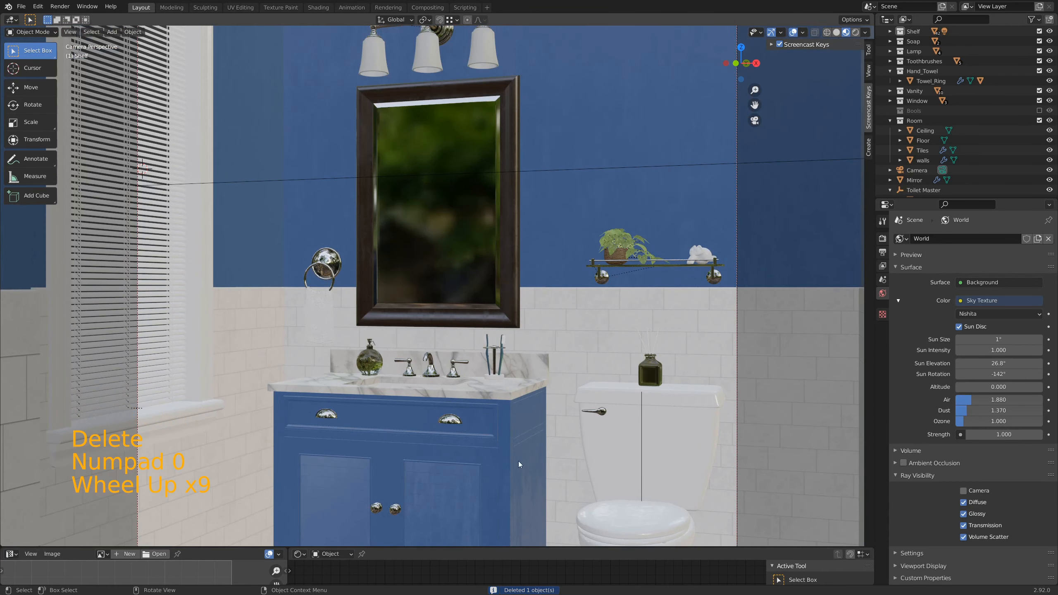
left_click(622, 524)
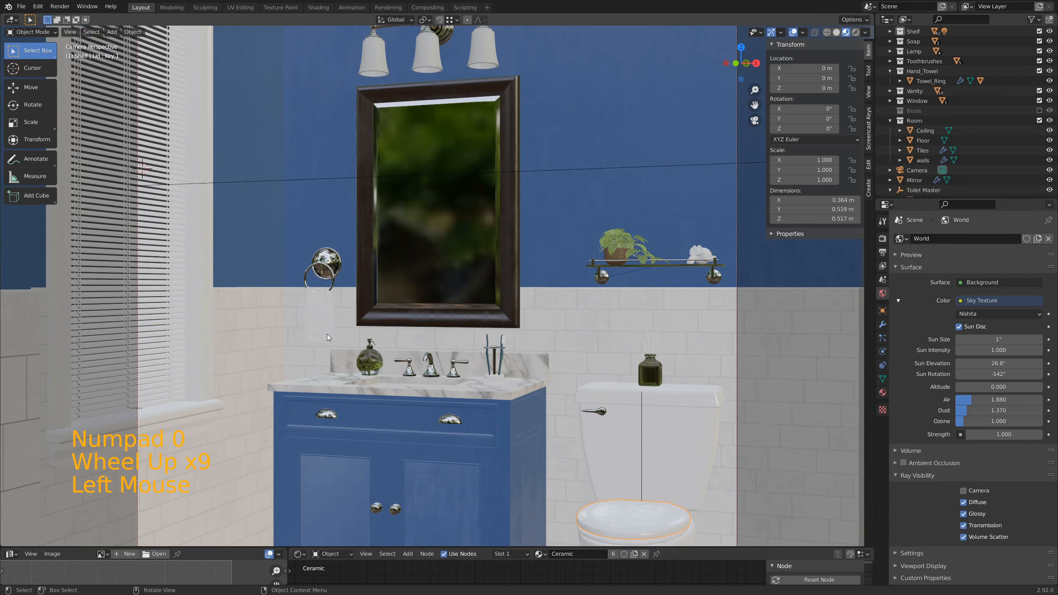
left_click(322, 314)
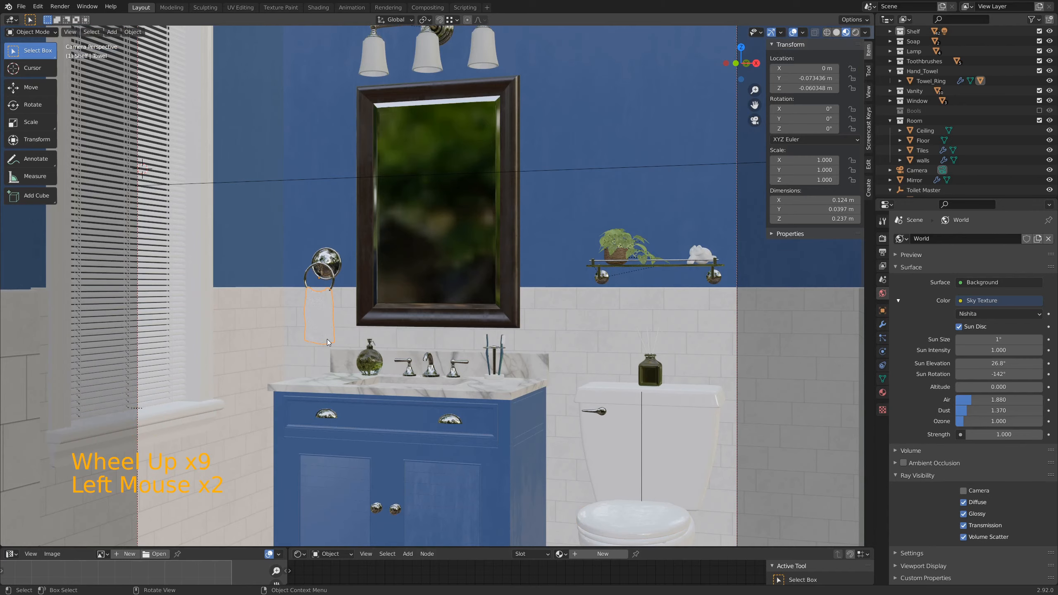
middle_click_drag(328, 339, 294, 213, "shift")
left_click(612, 396)
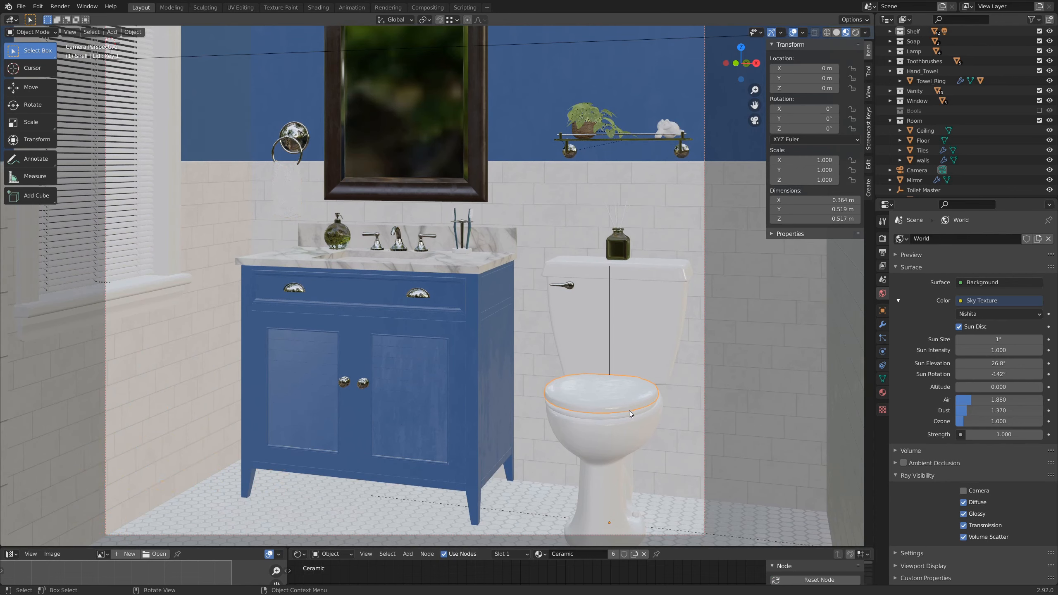
left_click(288, 183)
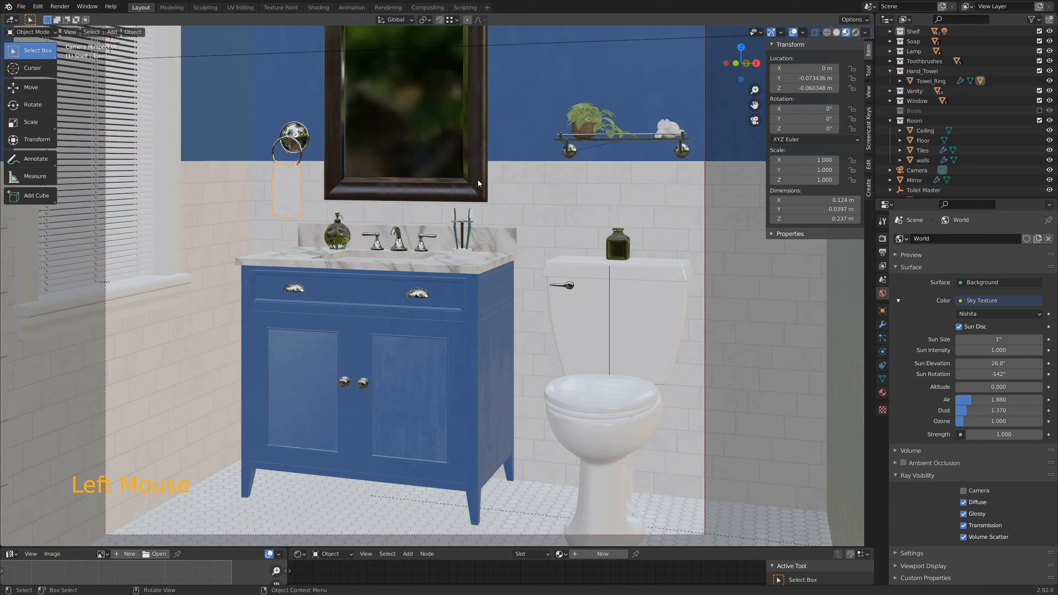
Step: Examine the diffuser sticks in the bottle on the toilet tank up close and select the hand towel again
scroll(662, 193, "up", 3)
left_click(733, 159)
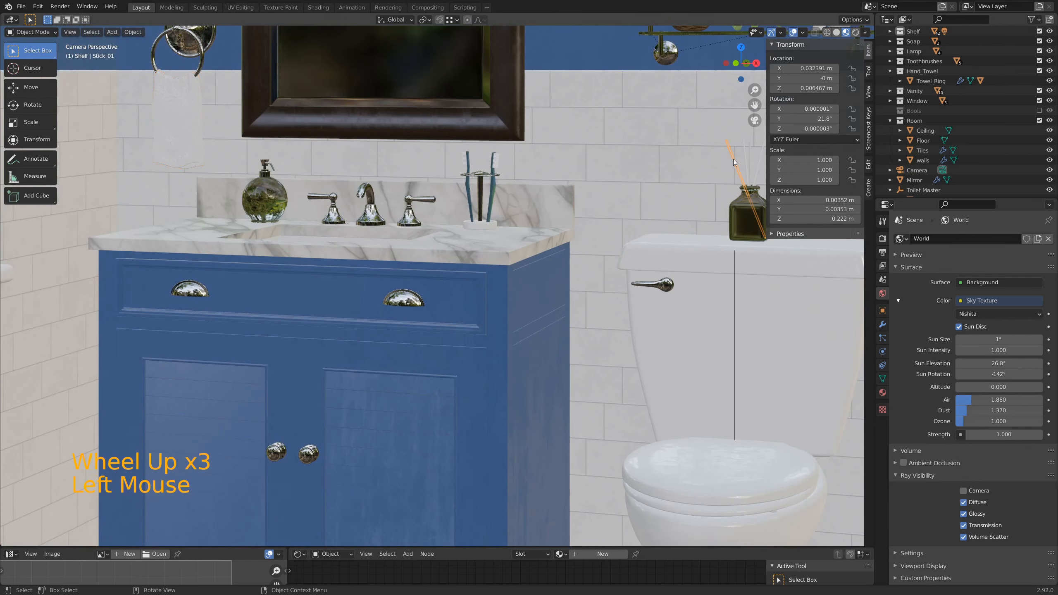
middle_click_drag(726, 197, 486, 257, "shift")
scroll(526, 232, "up", 2)
scroll(526, 231, "up", 2)
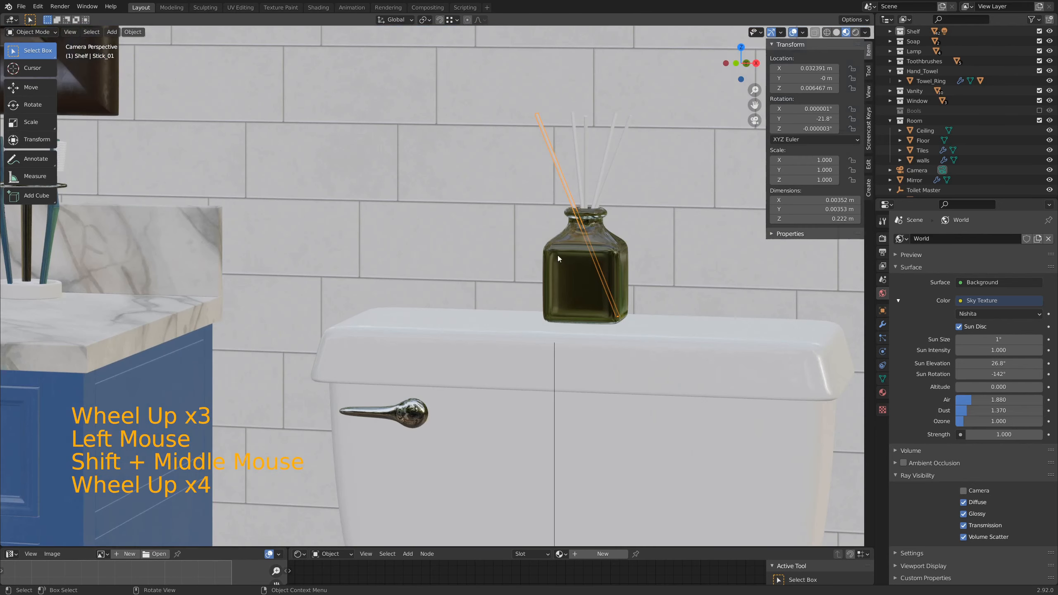
scroll(585, 256, "down", 6)
middle_click_drag(340, 300, 550, 261, "shift")
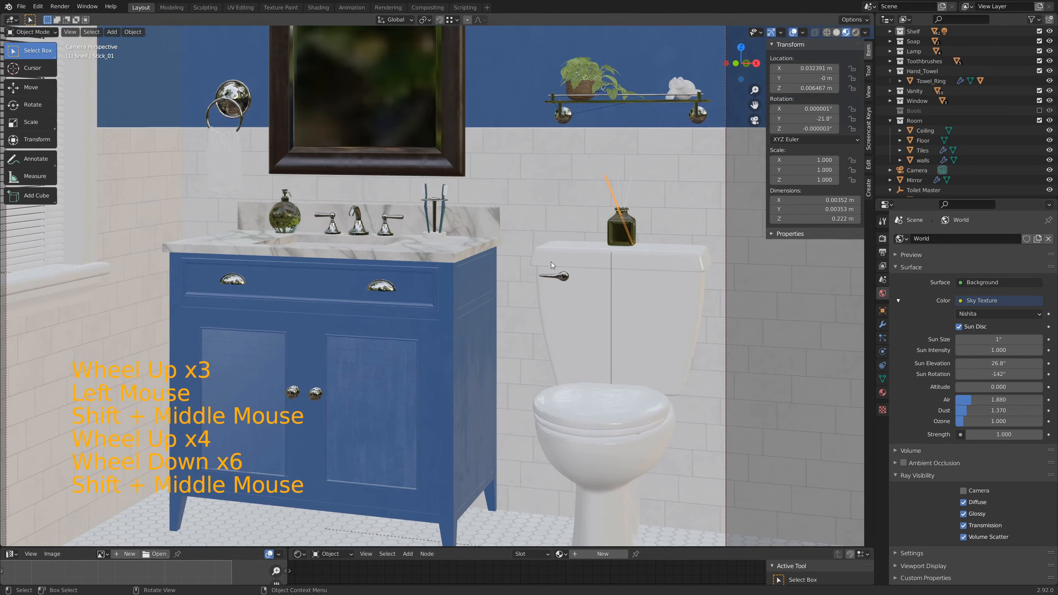
left_click(230, 156)
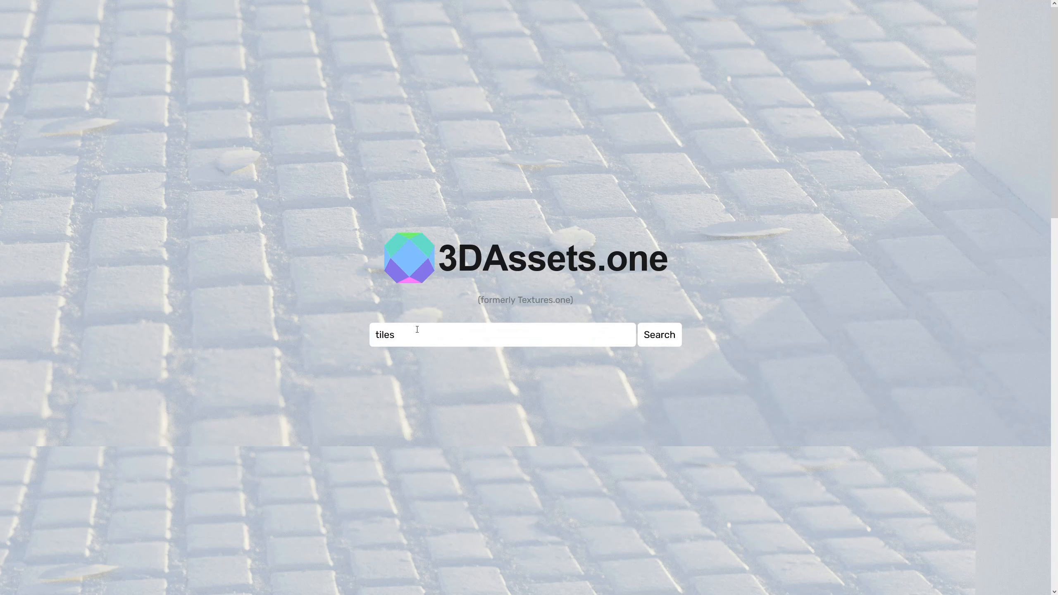
Step: Switch to the 3DAssets.one website and select the existing search term for replacement
left_click_drag(412, 334, 321, 336)
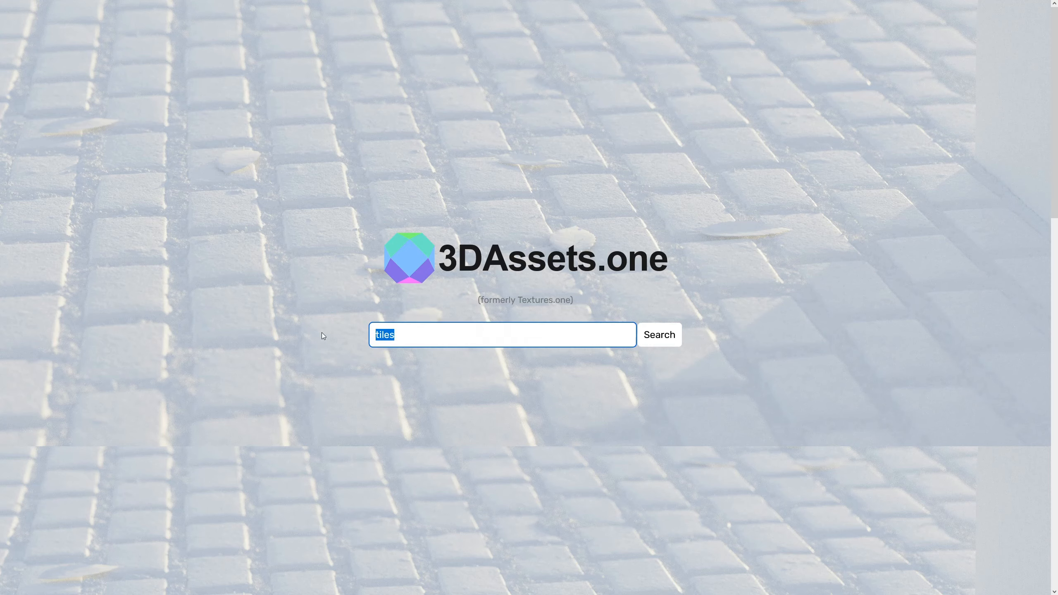
Step: Search the asset library for "fabric" and look through the material results on both pages
type("fabric")
key("Return")
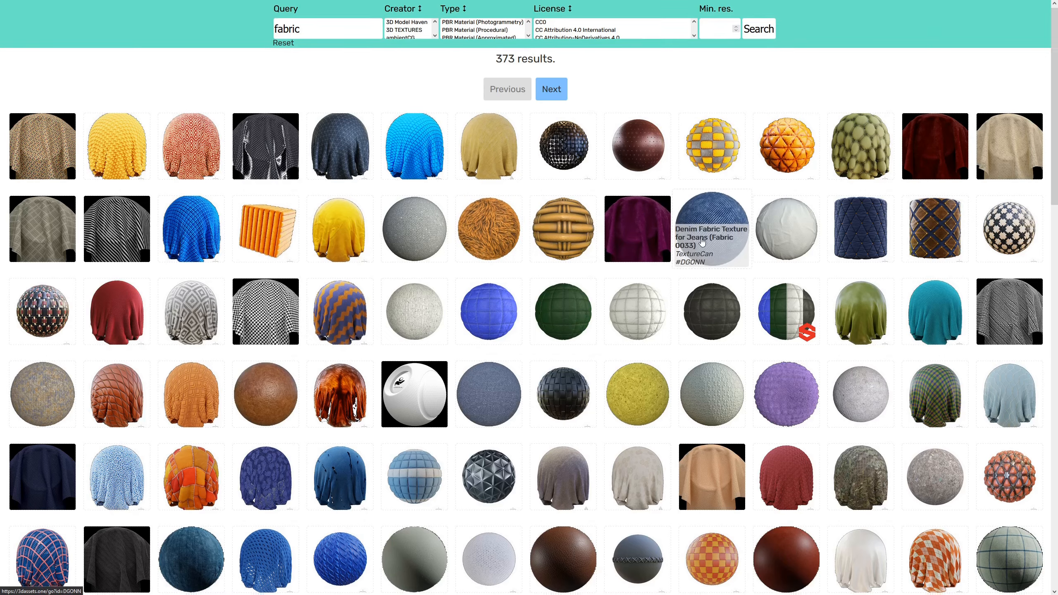
scroll(704, 249, "down", 3)
scroll(703, 249, "down", 7)
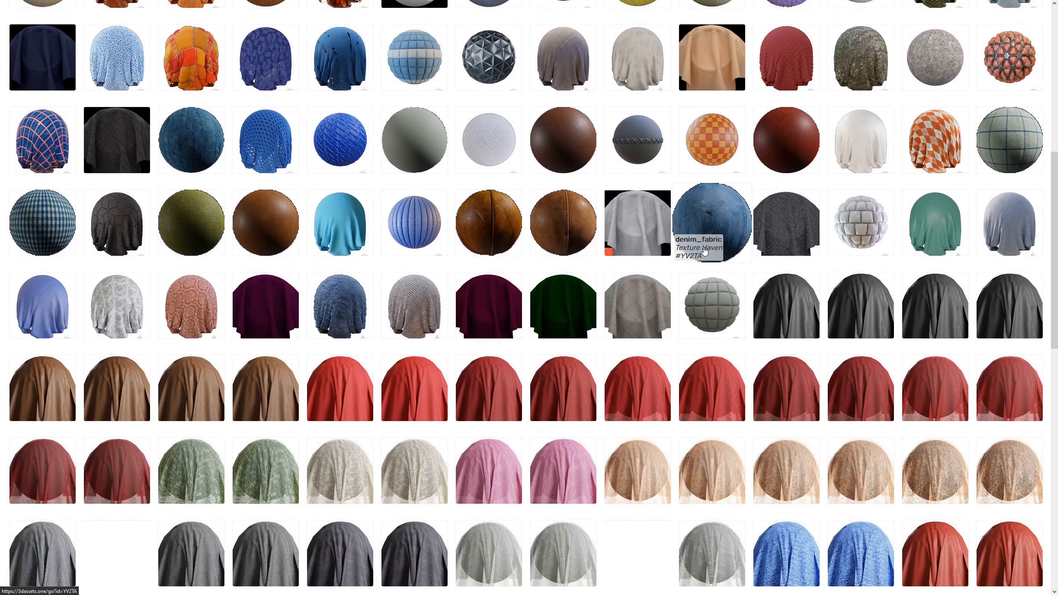
scroll(704, 250, "down", 7)
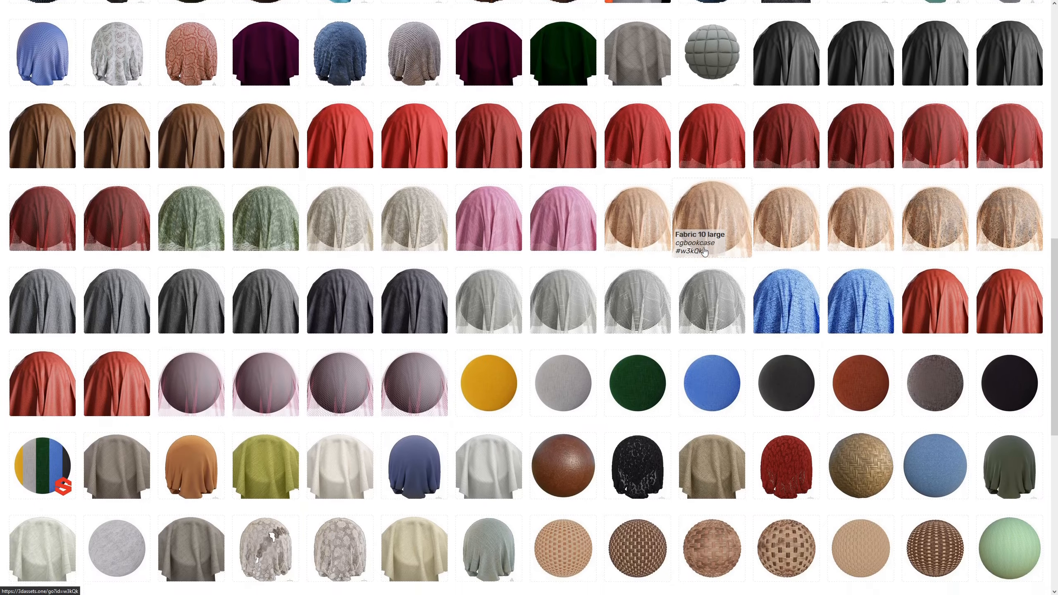
scroll(704, 252, "down", 2)
scroll(704, 252, "up", 13)
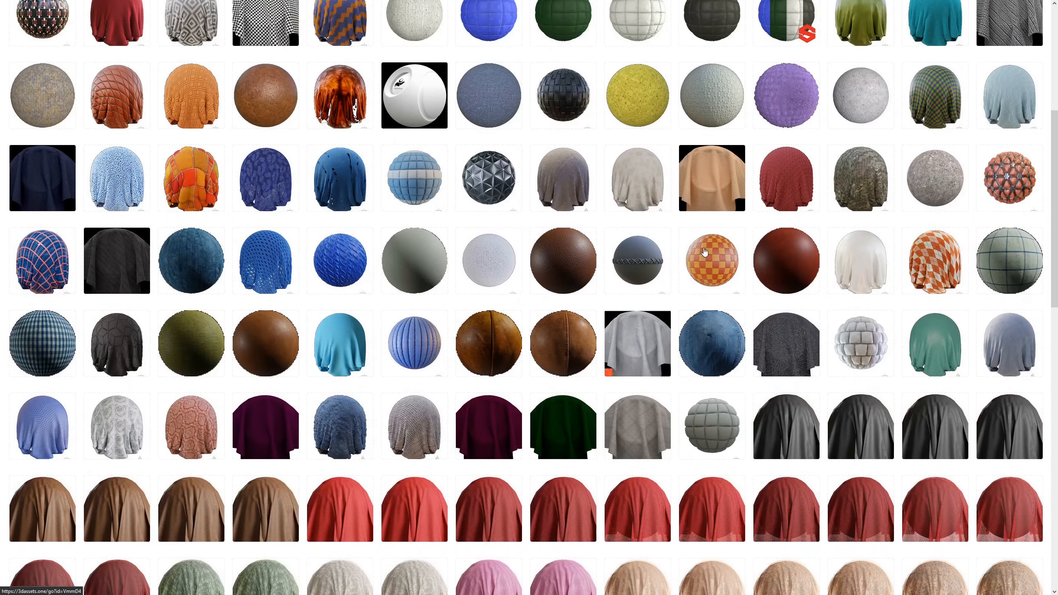
scroll(704, 252, "up", 5)
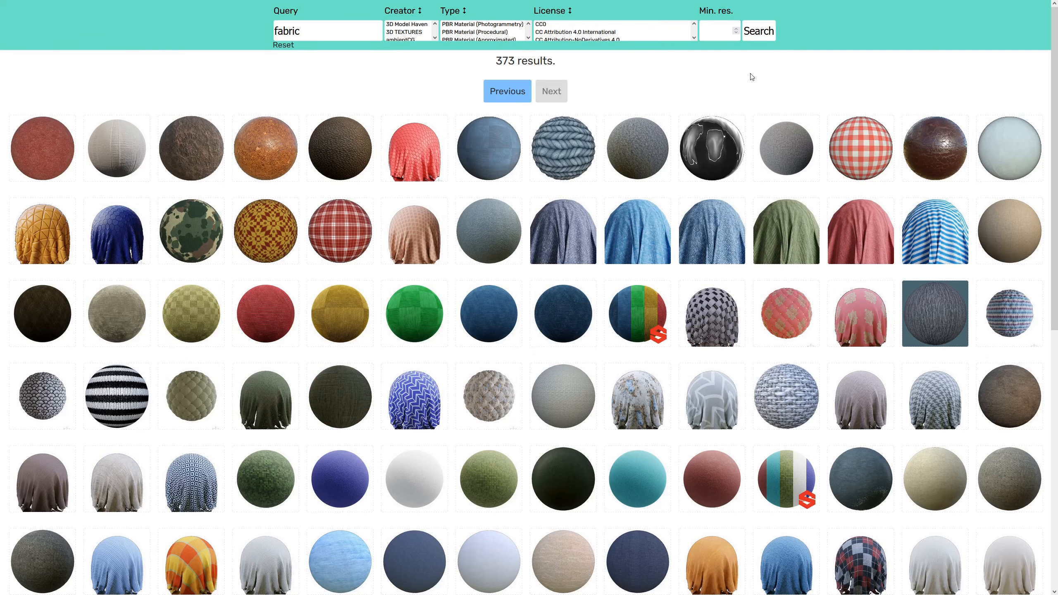
scroll(751, 77, "down", 6)
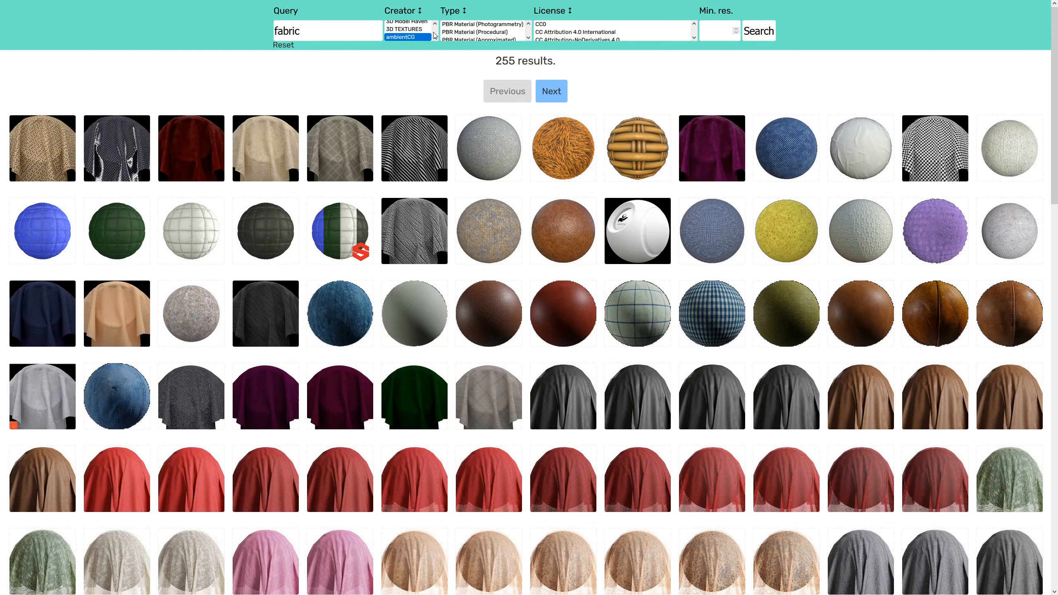
Step: Review which texture sites are chosen in the Creator filter, from ambientCG through ShareTextures and TextureCan
left_click(435, 24)
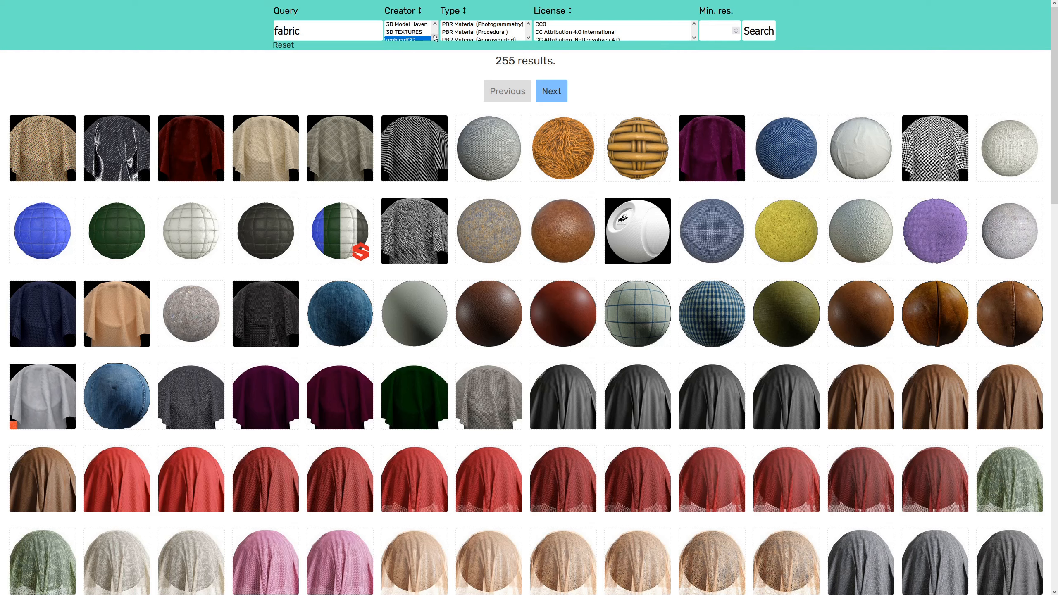
left_click(436, 39)
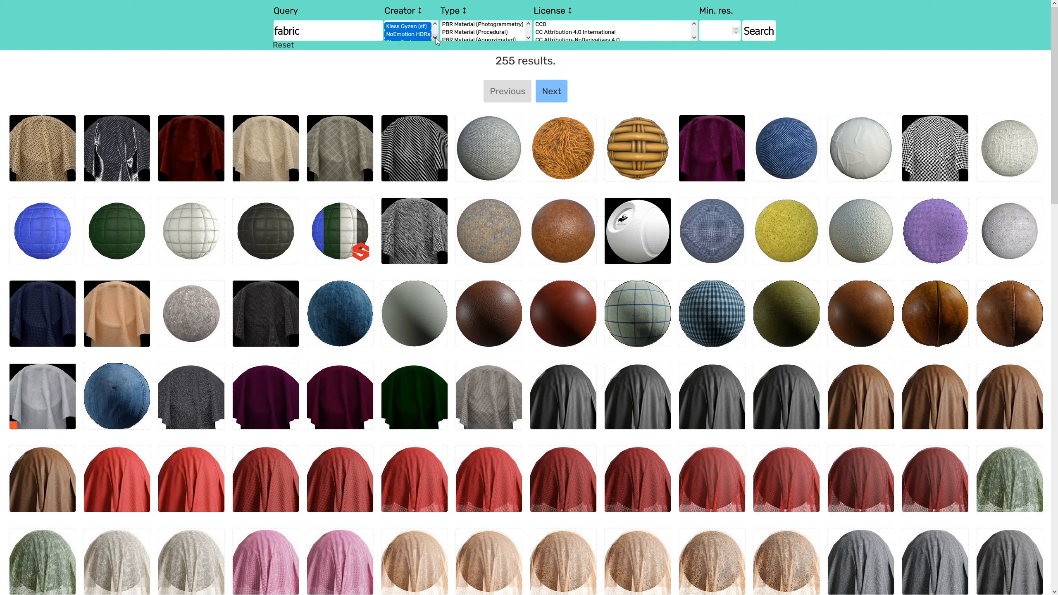
left_click(435, 38)
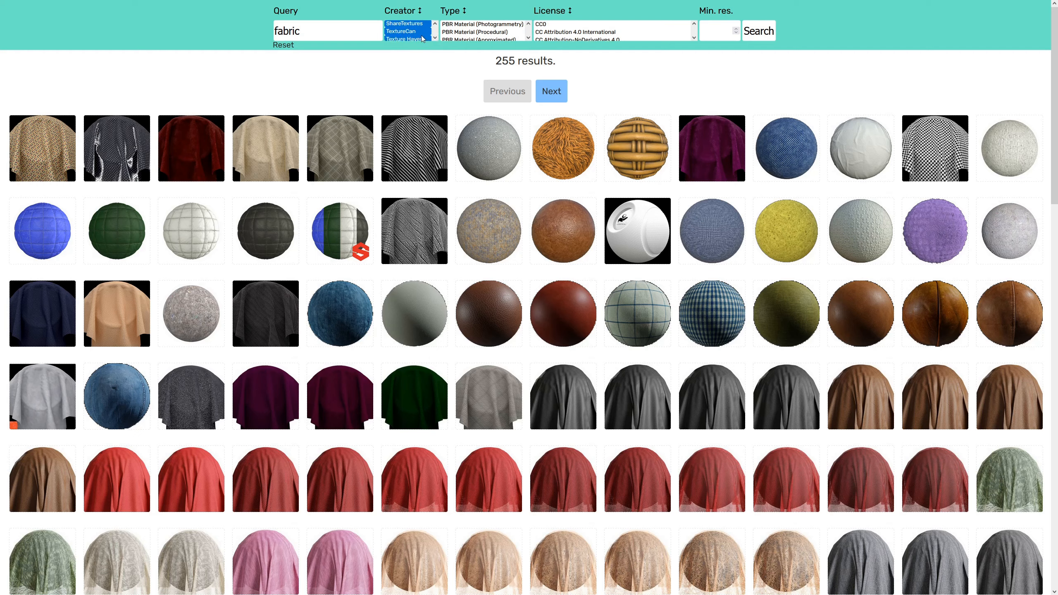
left_click(436, 25)
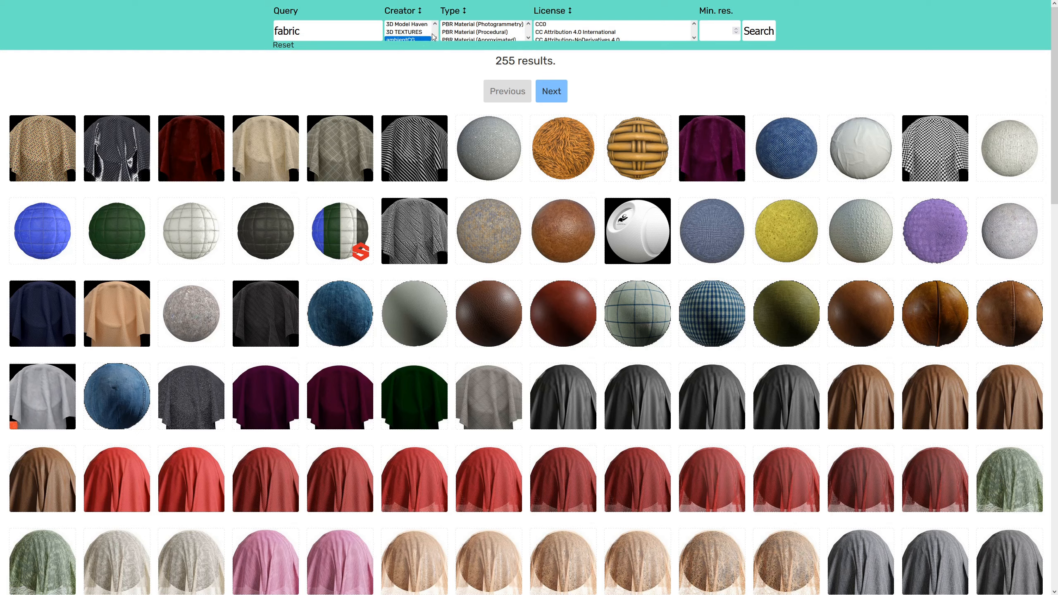
left_click_drag(416, 40, 422, 39)
scroll(422, 38, "up", 4)
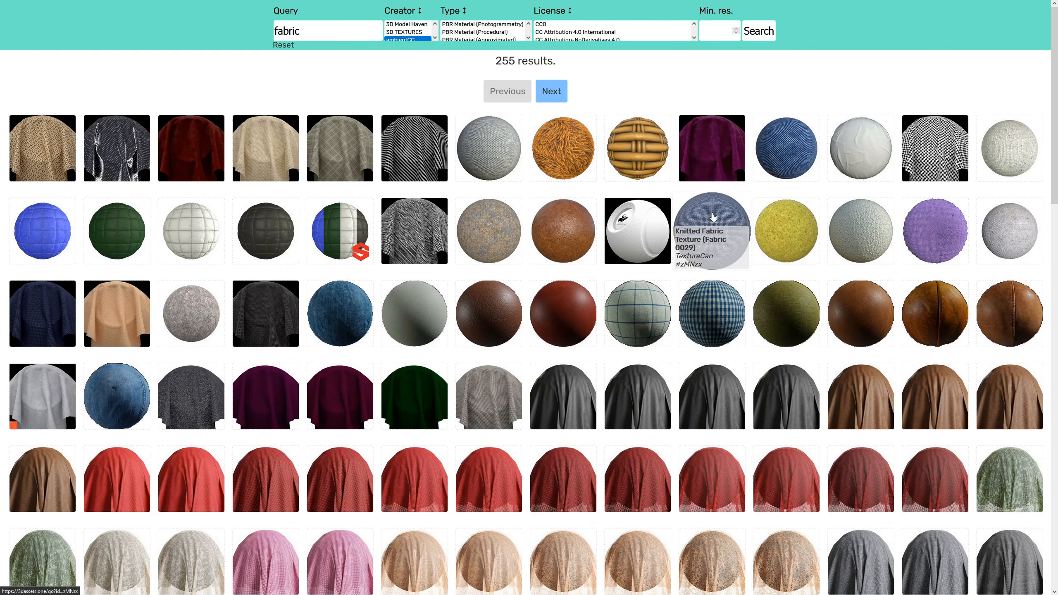
Step: Open TextureCan's Knitted Fabric Texture (Fabric 0029) and download its 2K Maps
left_click(713, 216)
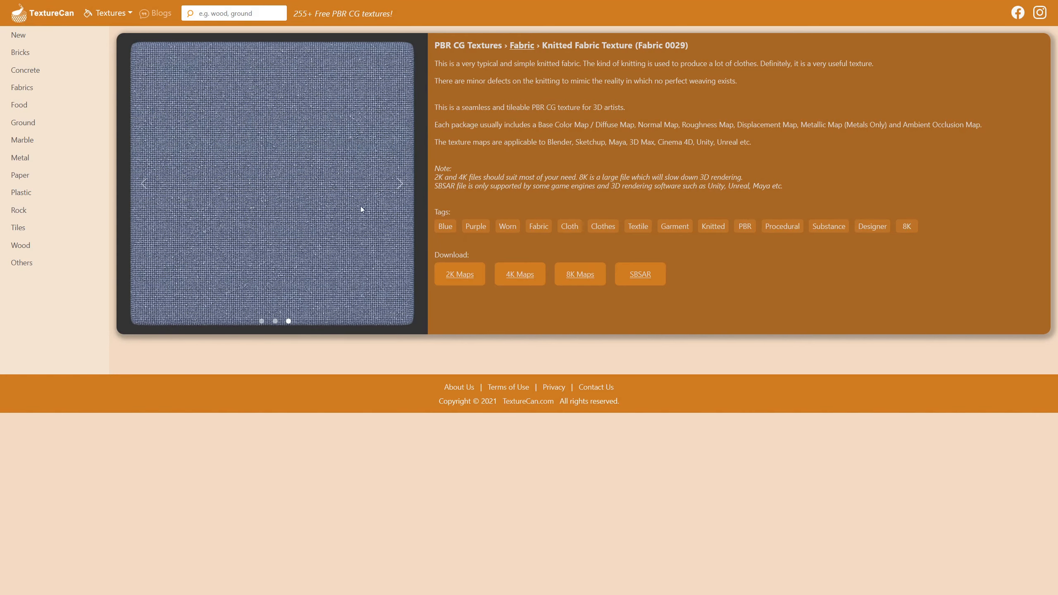
left_click(467, 282)
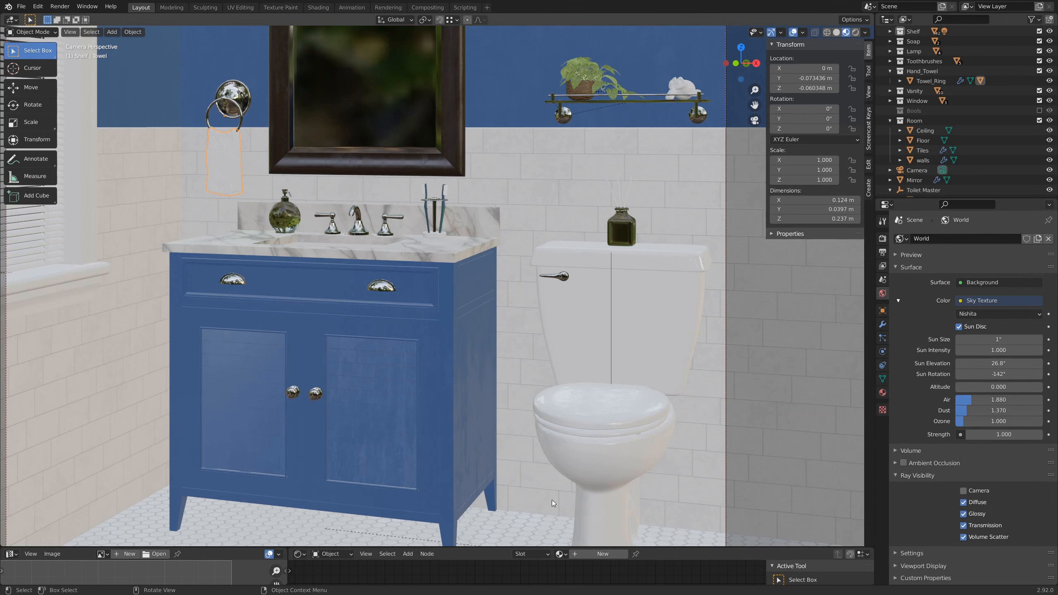
Step: In Blender, enlarge the Shader Editor area and create a new material for the hanging hand towel
left_click_drag(512, 546, 540, 216)
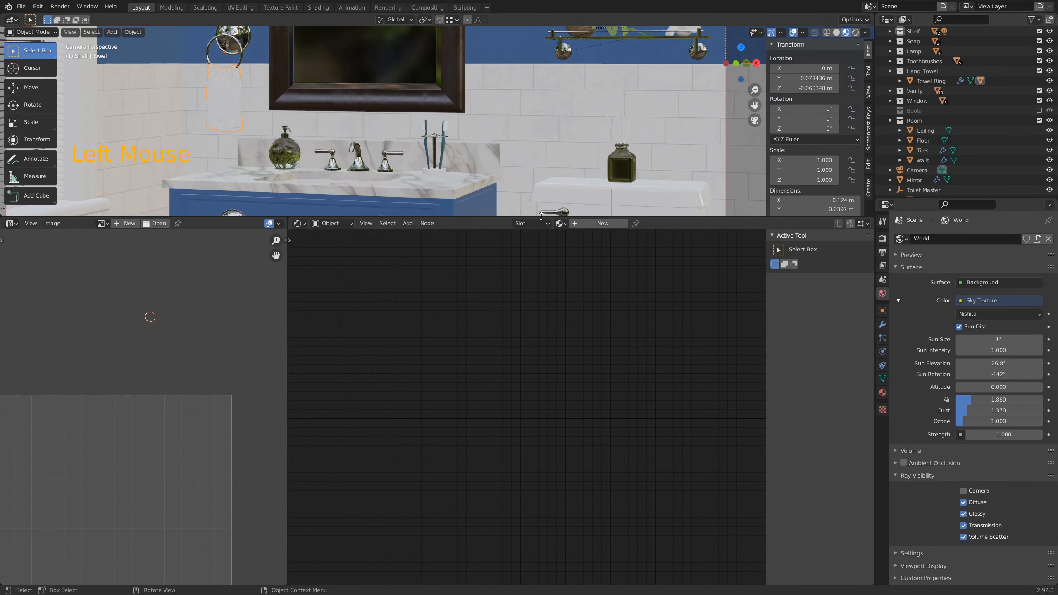
scroll(302, 95, "up", 2)
middle_click_drag(252, 83, 477, 139, "shift")
scroll(450, 108, "down", 1)
scroll(448, 125, "up", 5)
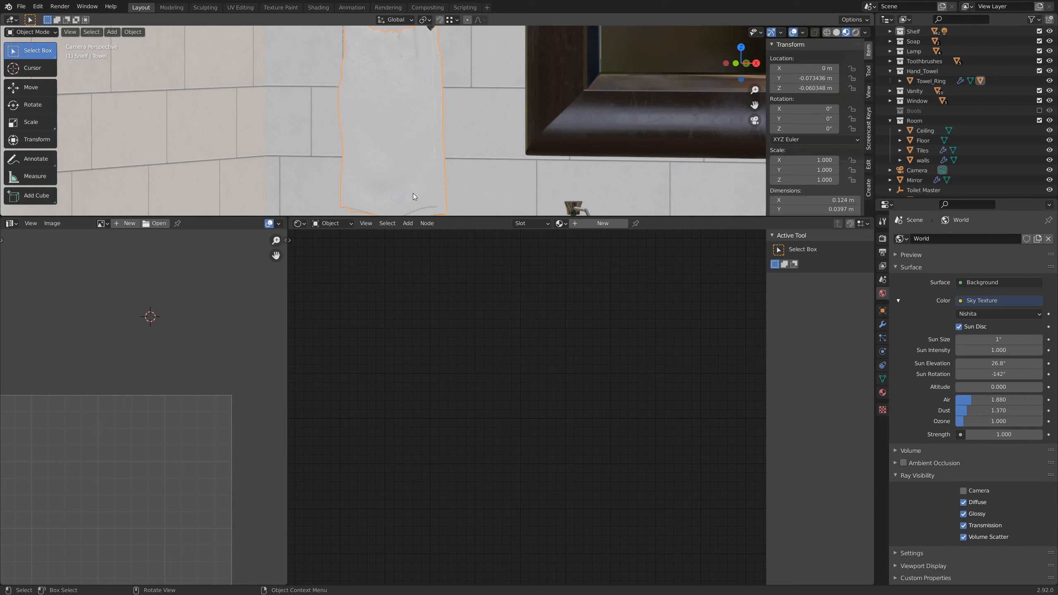
left_click(602, 225)
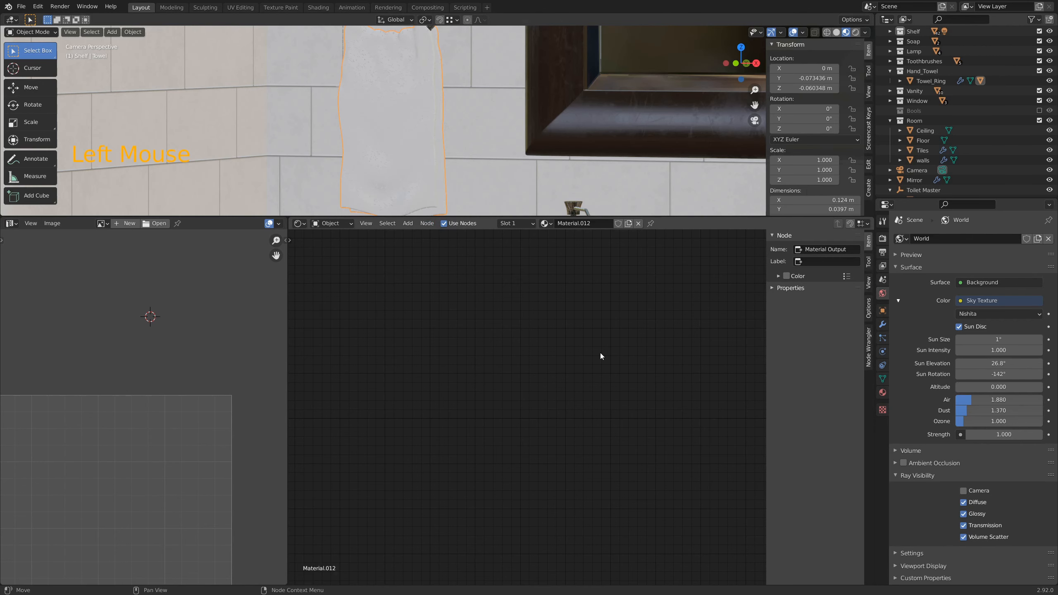
key("Home")
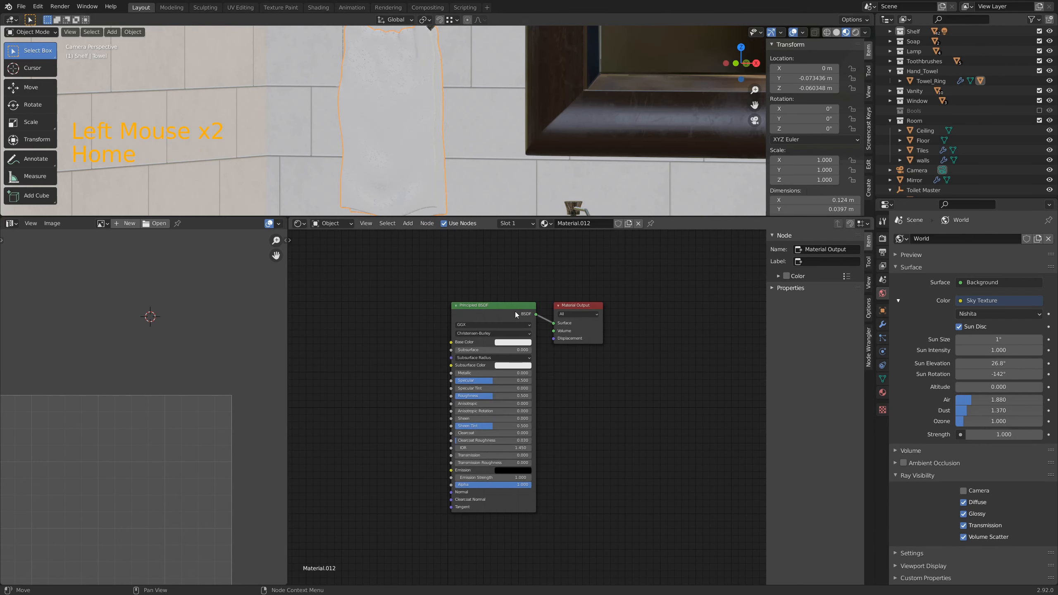
Step: Build a Principled texture setup on the Principled BSDF from the Fabric05 col, disp, nrm and rgh images
left_click(507, 307)
key("ctrl+shift+t")
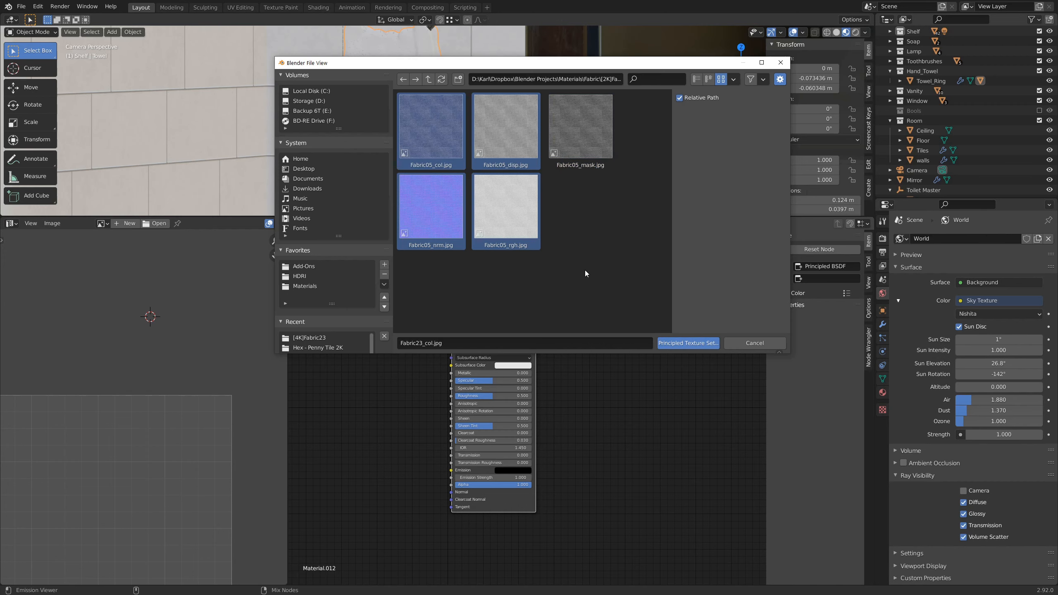
left_click(686, 342)
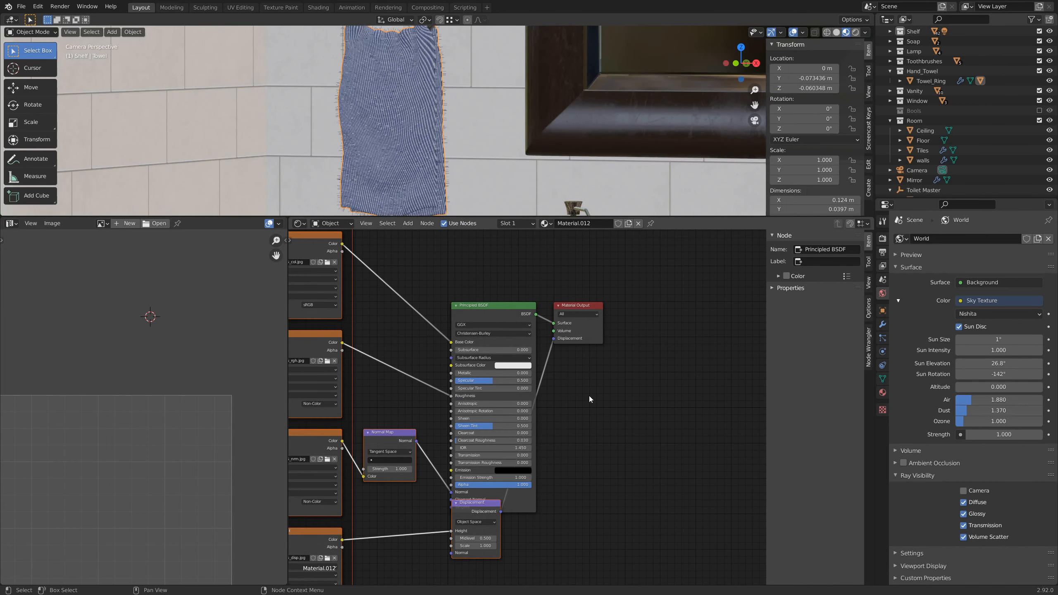
Step: Spread out the node layout by moving the Displacement node down and the Material Output node away from the Principled BSDF
scroll(588, 395, "down", 4)
mouse_move(486, 479)
left_mouse_down()
mouse_move(493, 495)
mouse_move(485, 501)
left_mouse_up()
left_click_drag(559, 335, 606, 331)
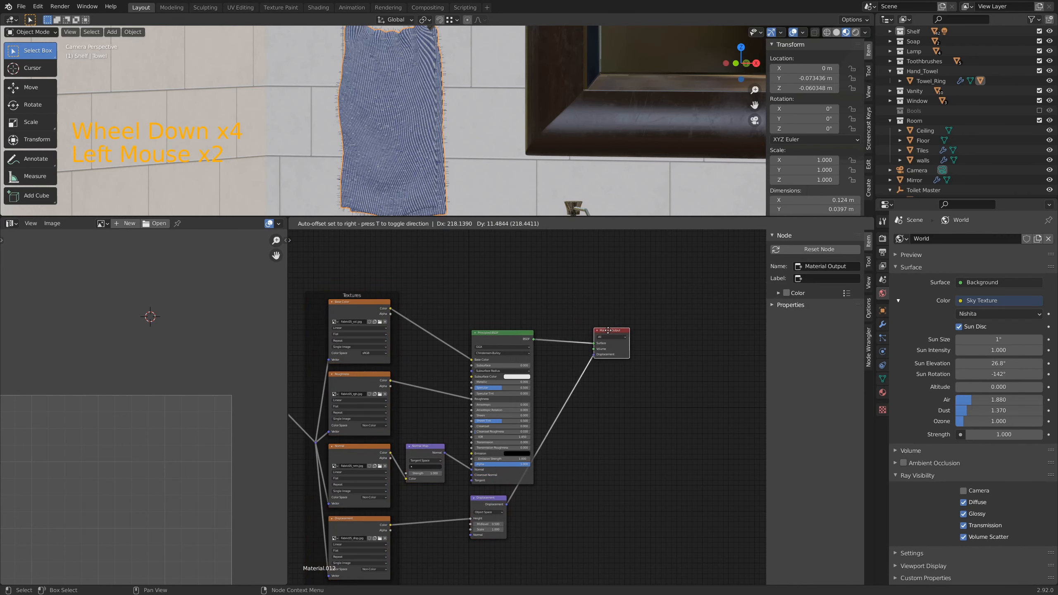
Step: Delete the displacement image texture and the Displacement node from the towel material
middle_click_drag(544, 516, 591, 483, "shift")
scroll(348, 493, "down", 1)
left_click(405, 483)
left_click(532, 458, "shift")
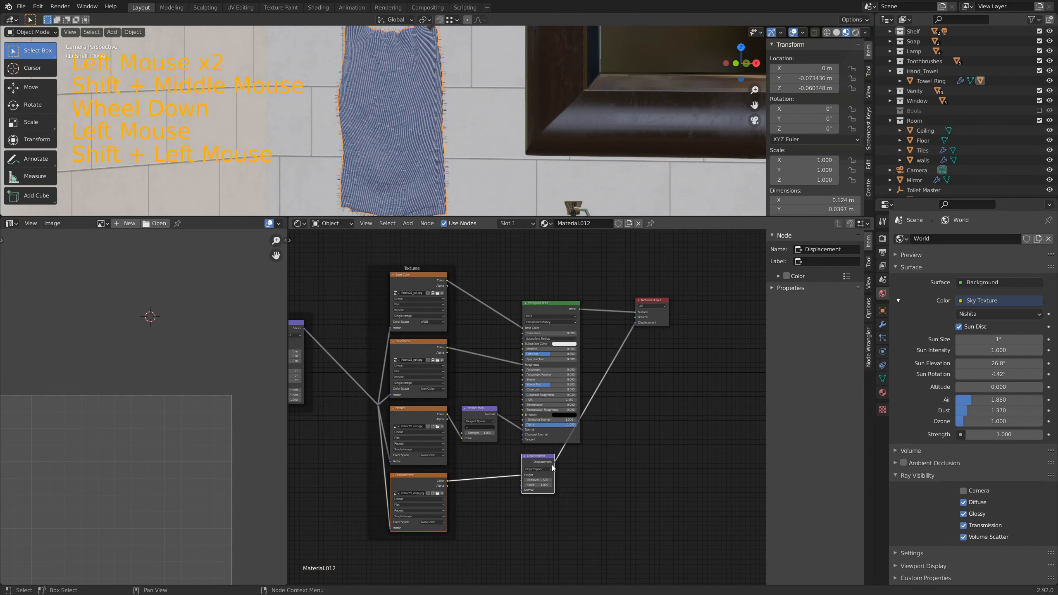
key("Delete")
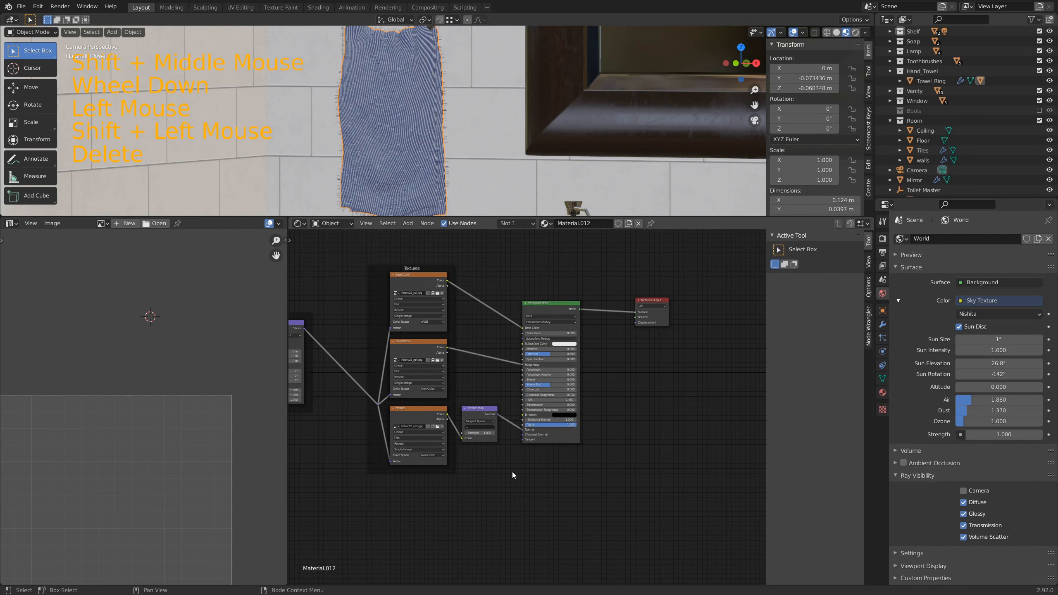
Step: Connect the Texture Coordinate node's Object output to the Mapping node's Vector input
middle_click_drag(513, 471, 631, 482, "shift")
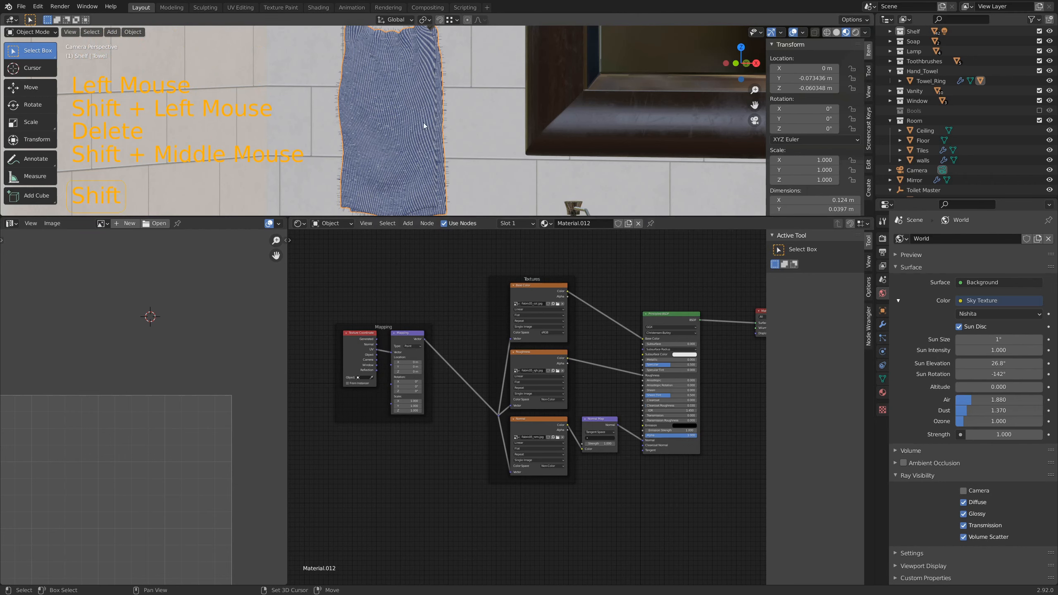
scroll(405, 347, "up", 8)
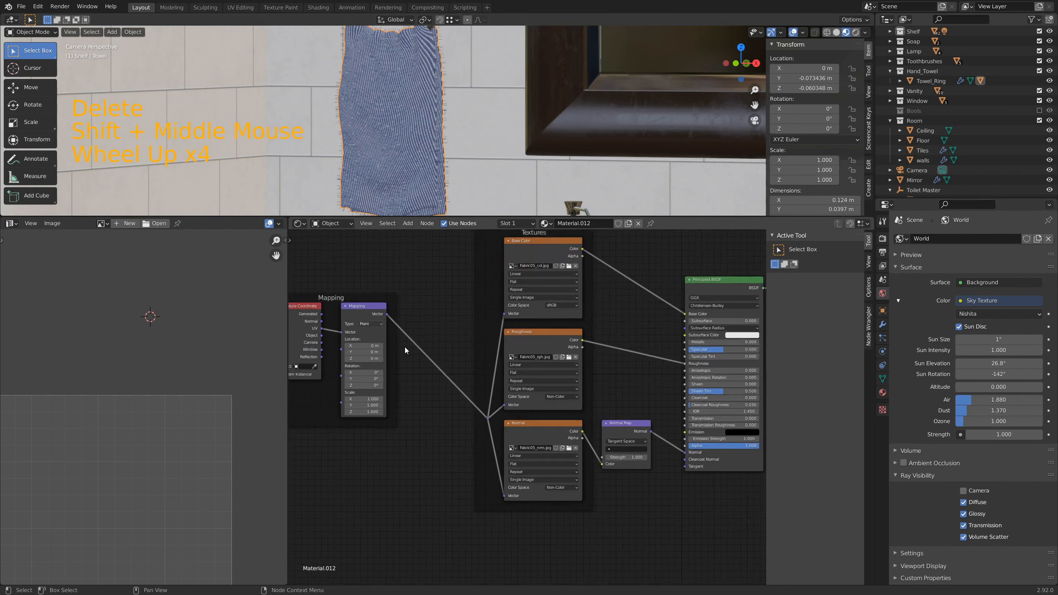
scroll(404, 347, "up", 2, "shift")
middle_click_drag(329, 337, 500, 391, "shift")
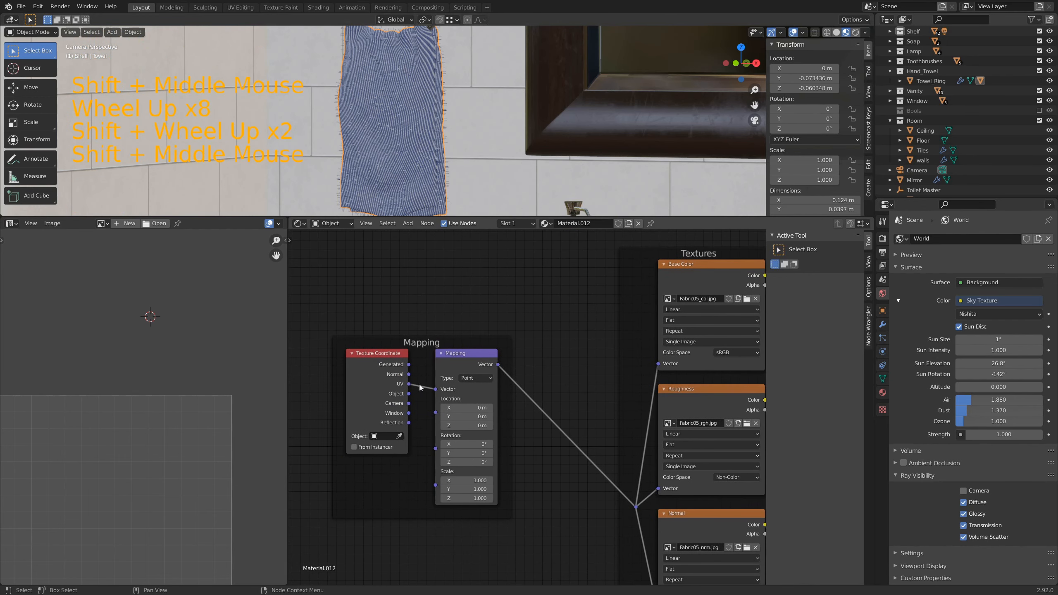
left_click_drag(407, 394, 433, 390)
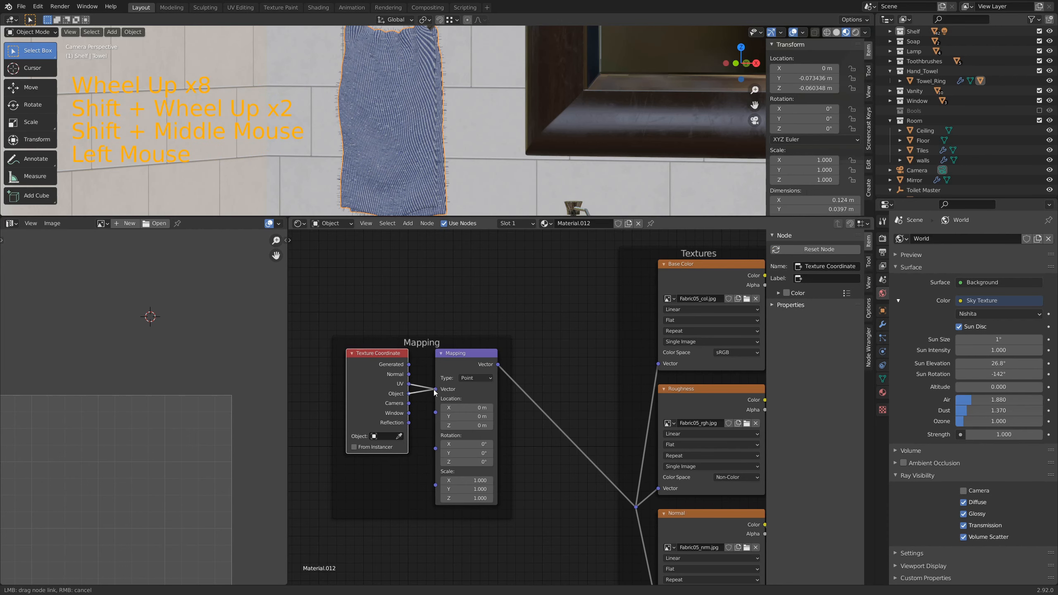
Step: Set the projection of the Base Color, Roughness and Normal image textures to Box
middle_click_drag(542, 431, 441, 449, "shift")
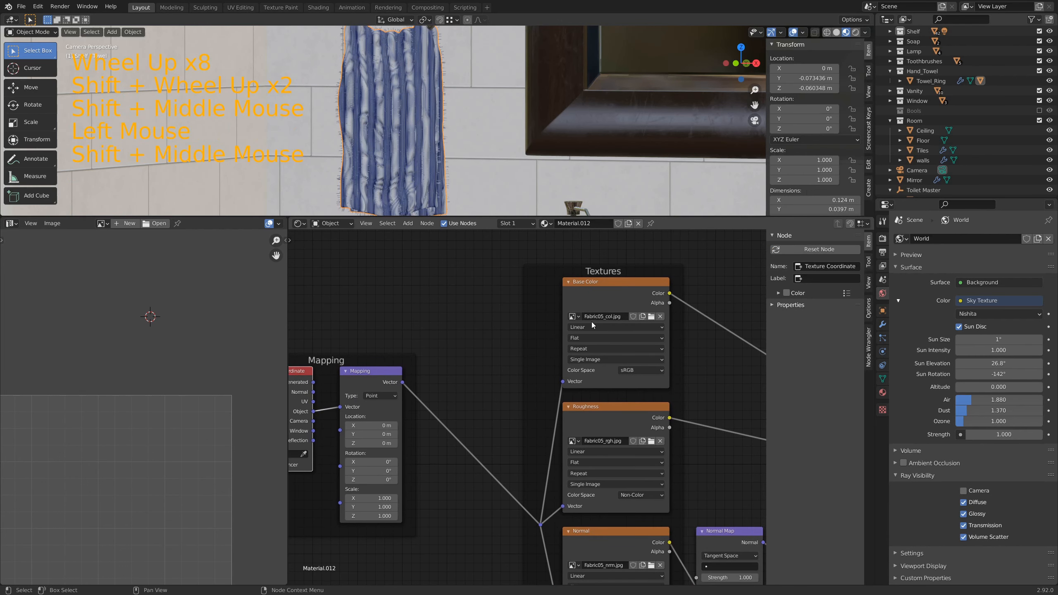
left_click(591, 338)
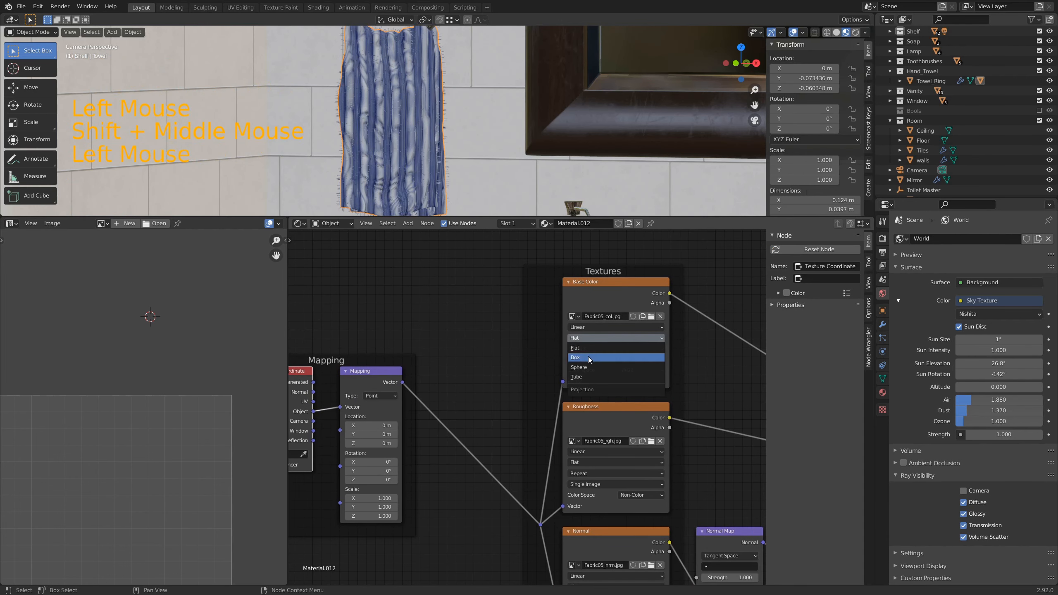
left_click(588, 356)
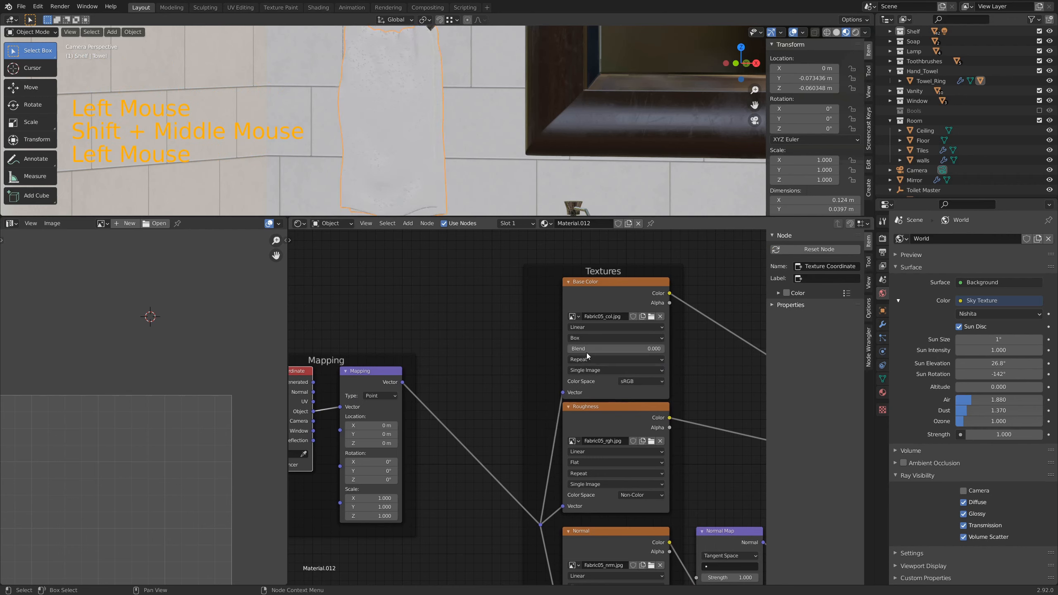
left_click(603, 457)
left_click(603, 463)
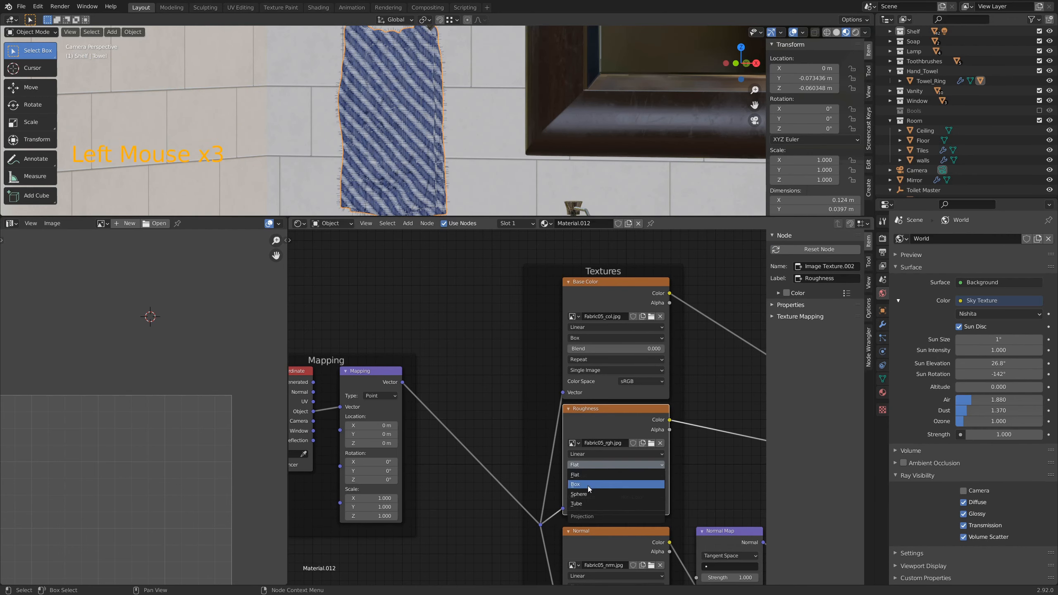
left_click(587, 484)
middle_click_drag(640, 530, 608, 422, "shift")
left_click(551, 479)
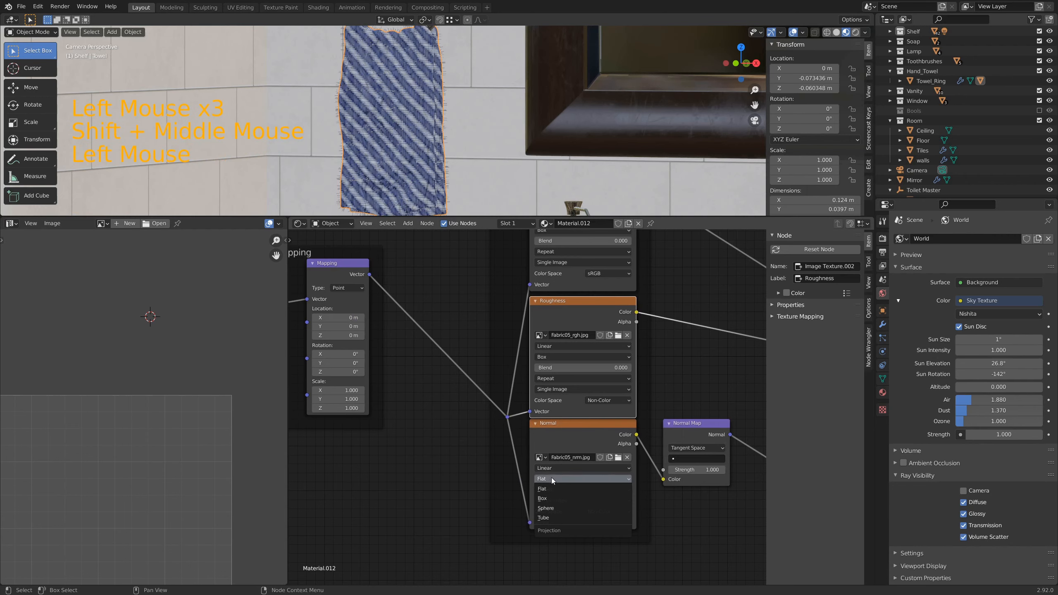
left_click(549, 498)
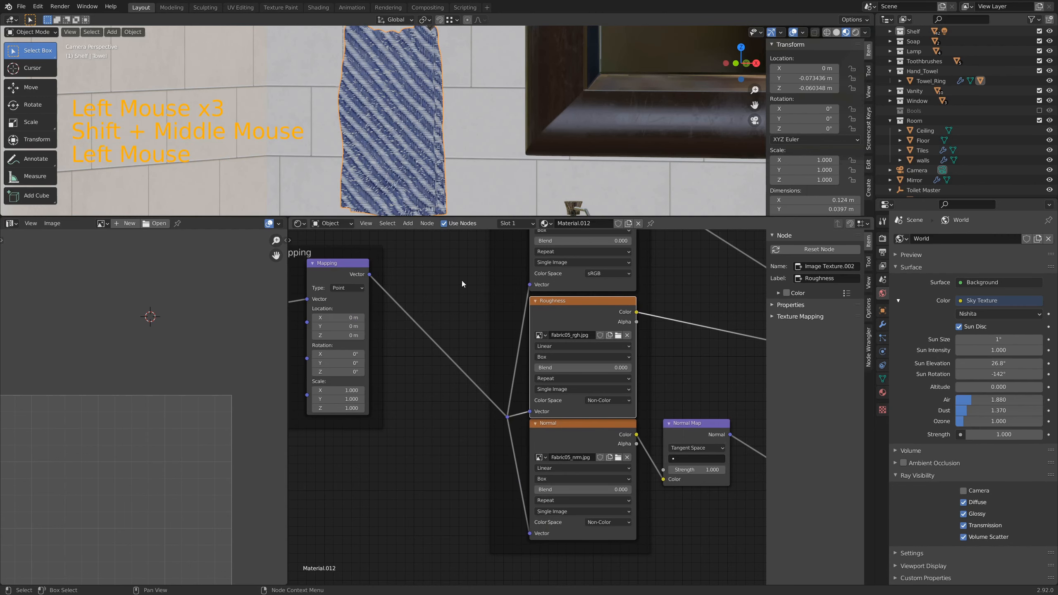
Step: Add a Value node beneath the Texture Coordinate node in the towel material and connect it to the Mapping node's Scale input
middle_click_drag(478, 370, 451, 446)
scroll(451, 446, "down", 1)
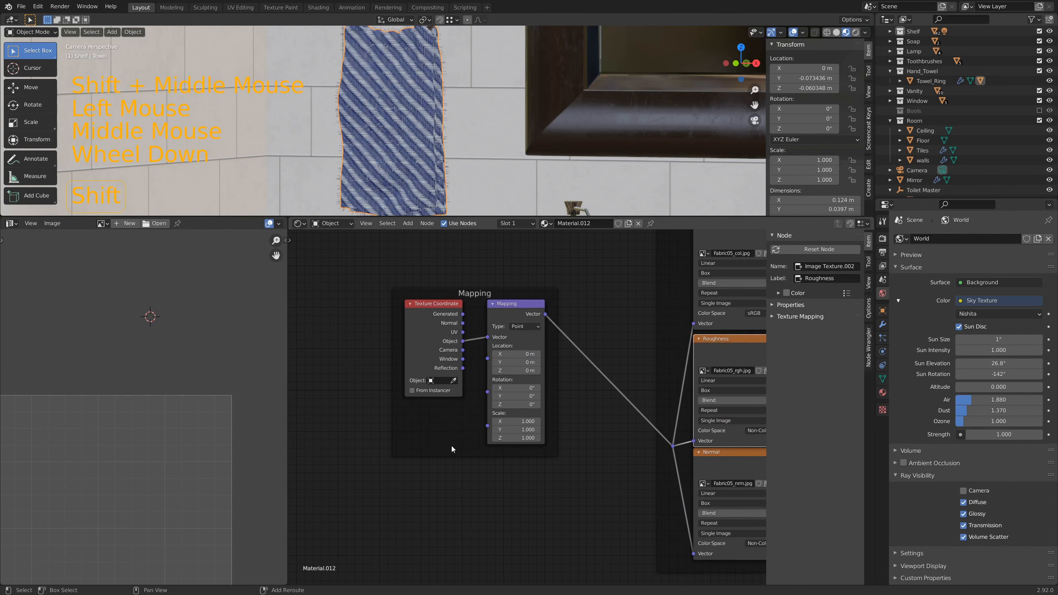
key("shift+a")
left_click(429, 435)
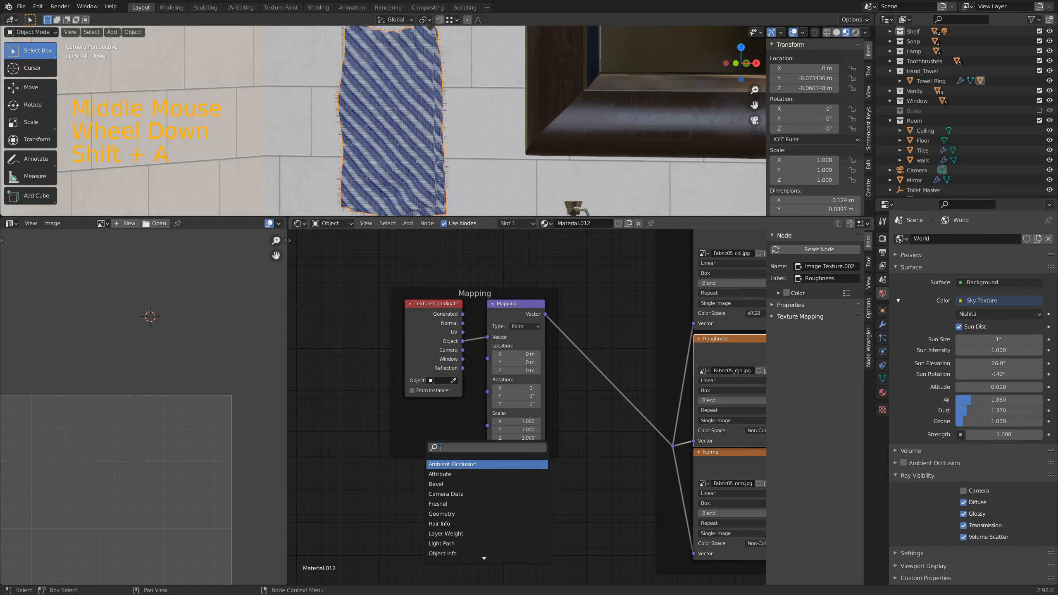
type("valu")
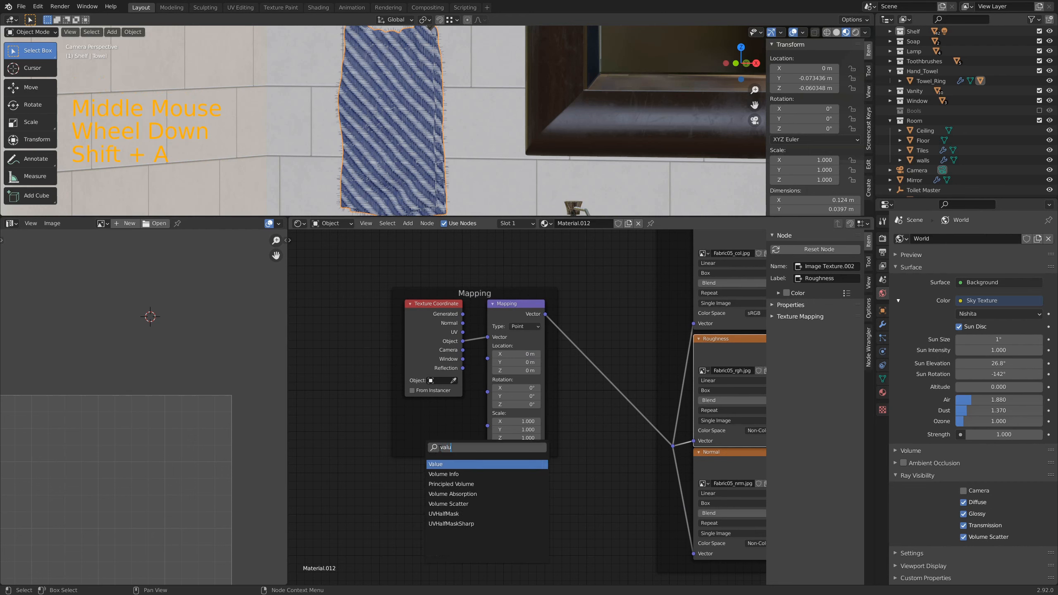
key("Return")
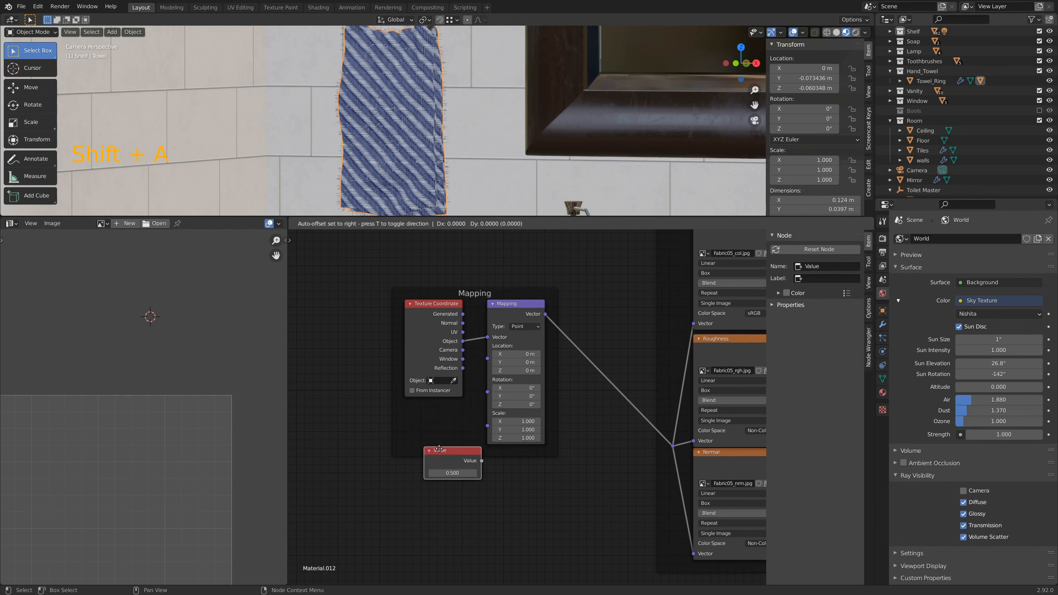
left_click(419, 416)
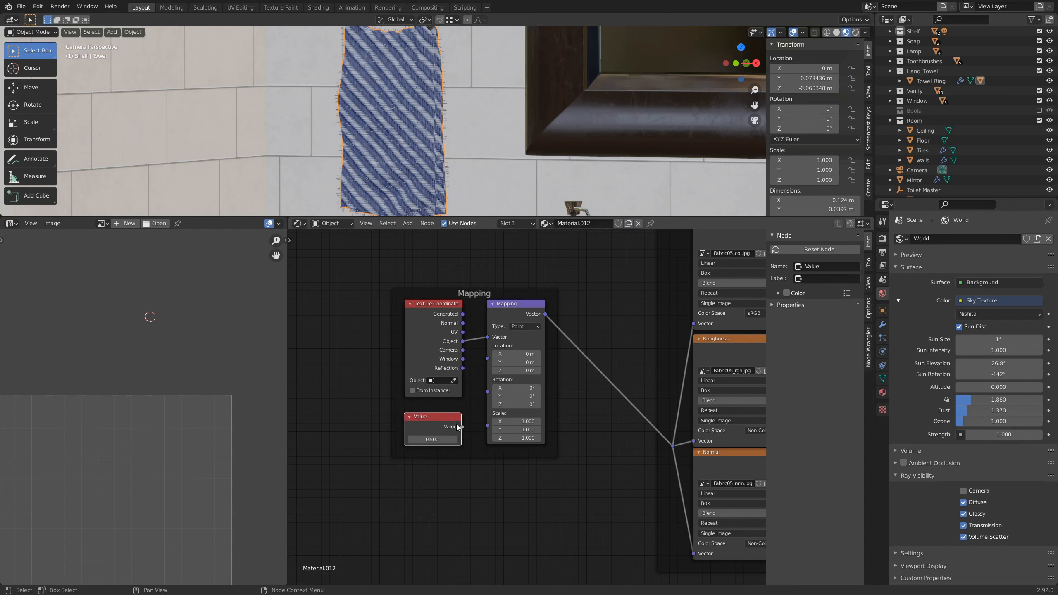
left_click_drag(462, 427, 487, 425)
Step: Set the Value node controlling the towel texture's scale to 6
double_click(423, 440)
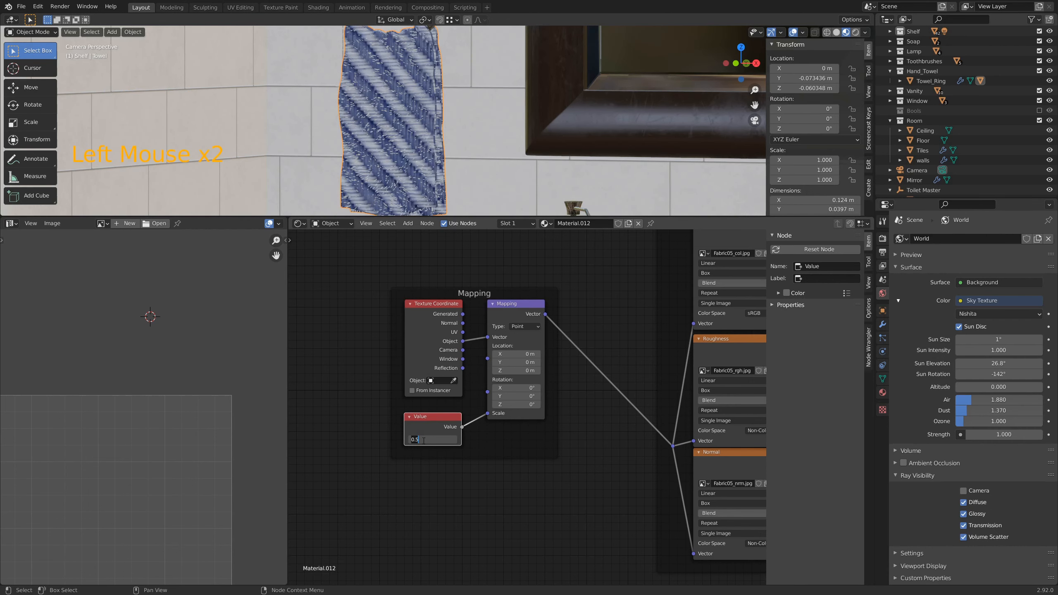
type("2")
key("Return")
left_click(423, 440)
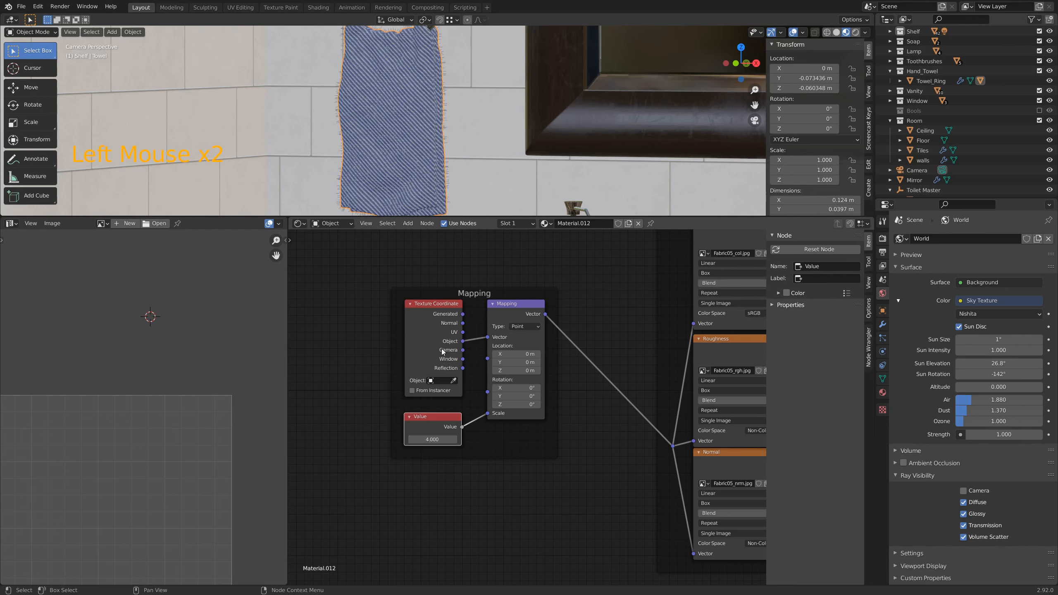
type("4.0")
key("Return")
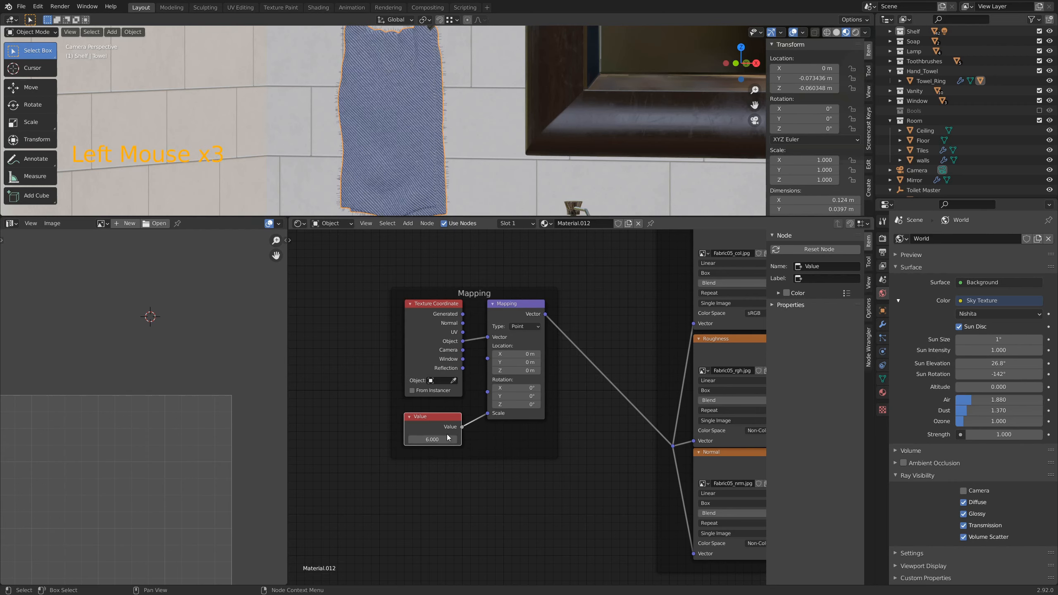
scroll(391, 114, "down", 3)
scroll(392, 114, "up", 3)
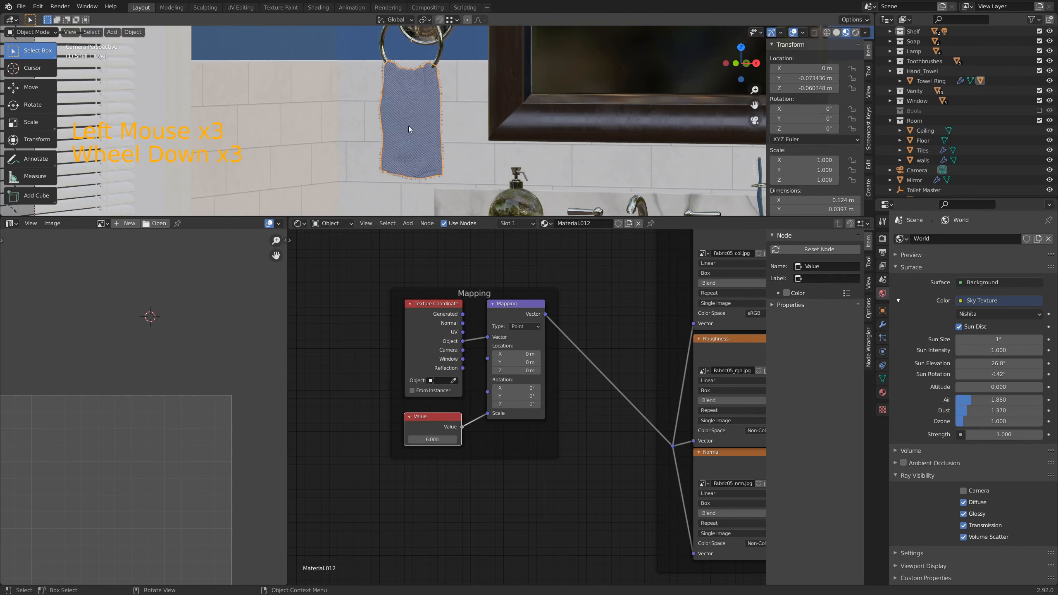
scroll(413, 130, "up", 1)
Step: Select the toilet lid and bring up the node tree of its Ceramic material
scroll(414, 129, "down", 10)
middle_click_drag(414, 129, 558, 85, "shift")
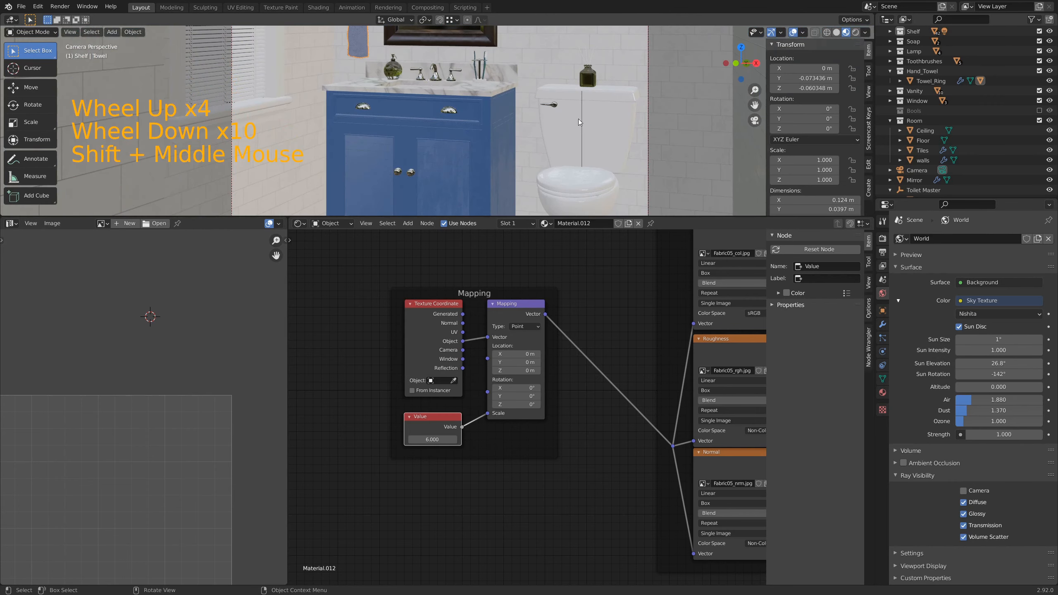
left_click(594, 187)
middle_click_drag(585, 349, 420, 349, "shift")
scroll(420, 349, "down", 3)
middle_click_drag(507, 371, 541, 357, "shift")
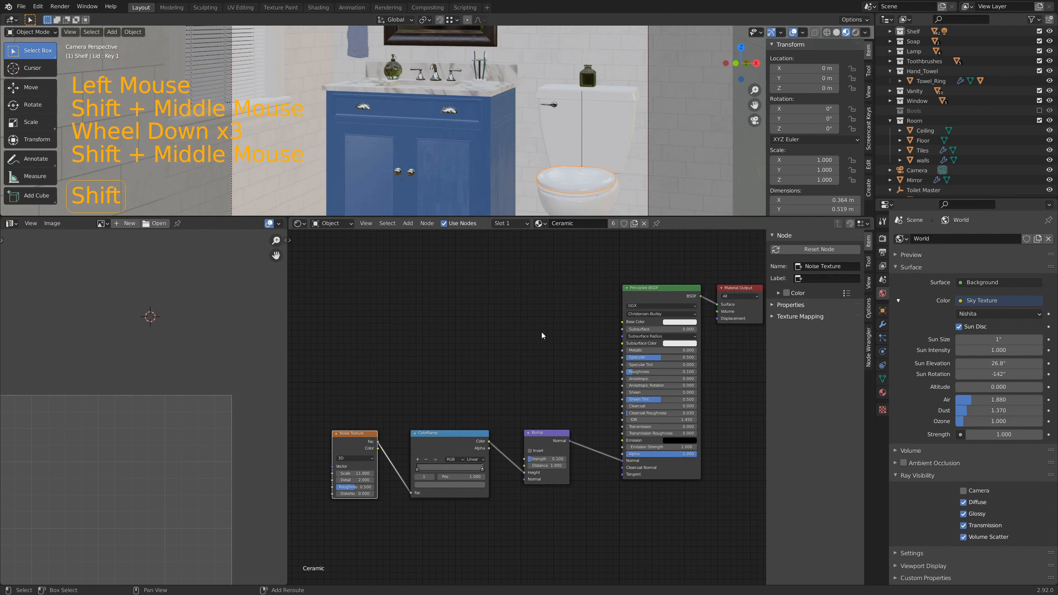
middle_click_drag(541, 267, 532, 280, "shift")
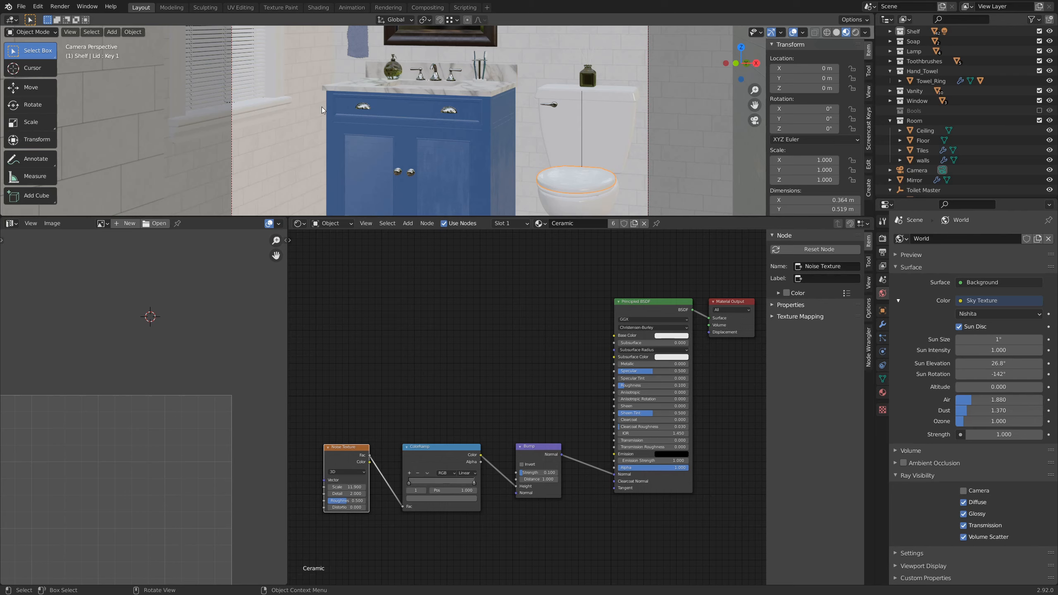
Step: Switch to the web browser and search 3DAssets.one for wood
key("alt+Tab")
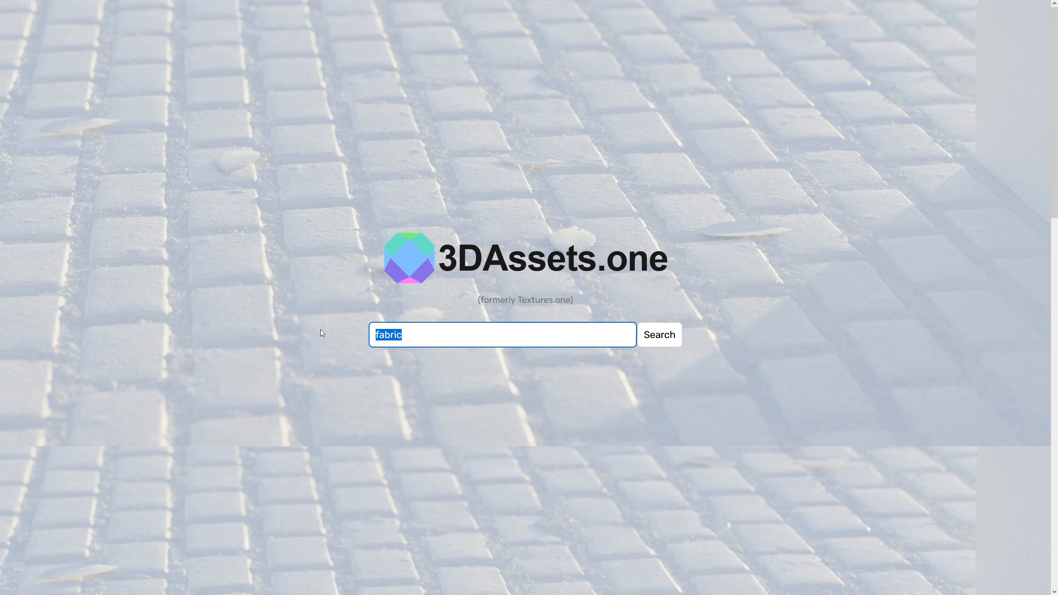
type("wood")
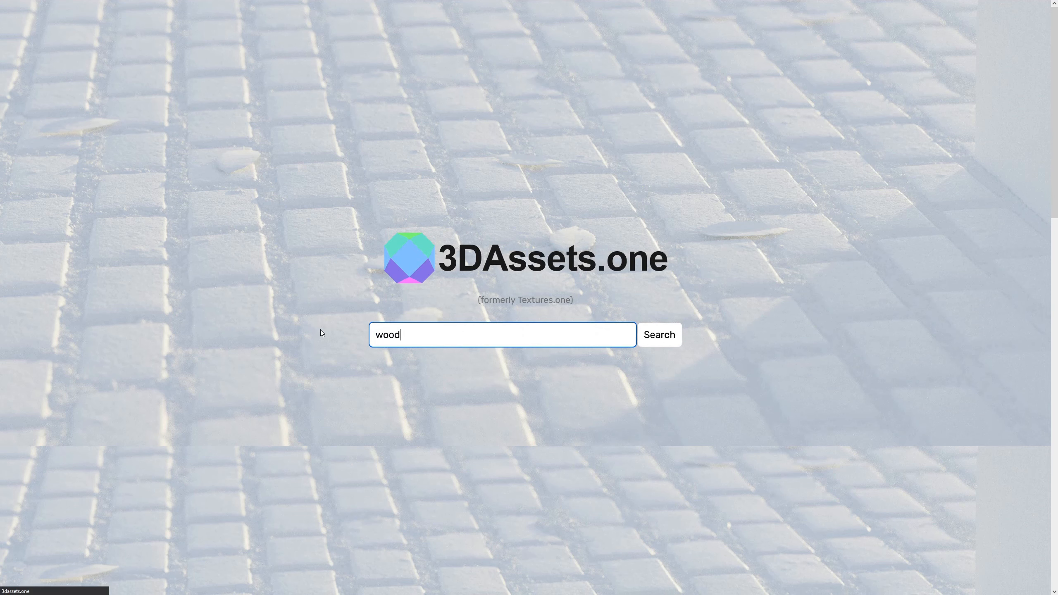
key("Return")
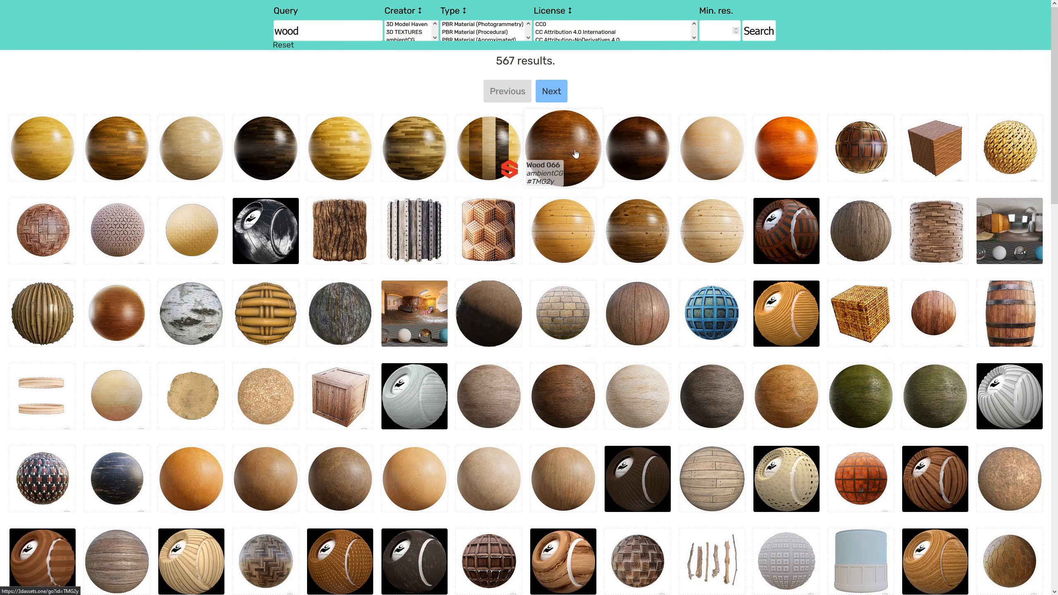
Step: Look through the wood results, open ambientCG's Wood 066 texture and choose its 2K-PNG download
scroll(679, 196, "down", 5)
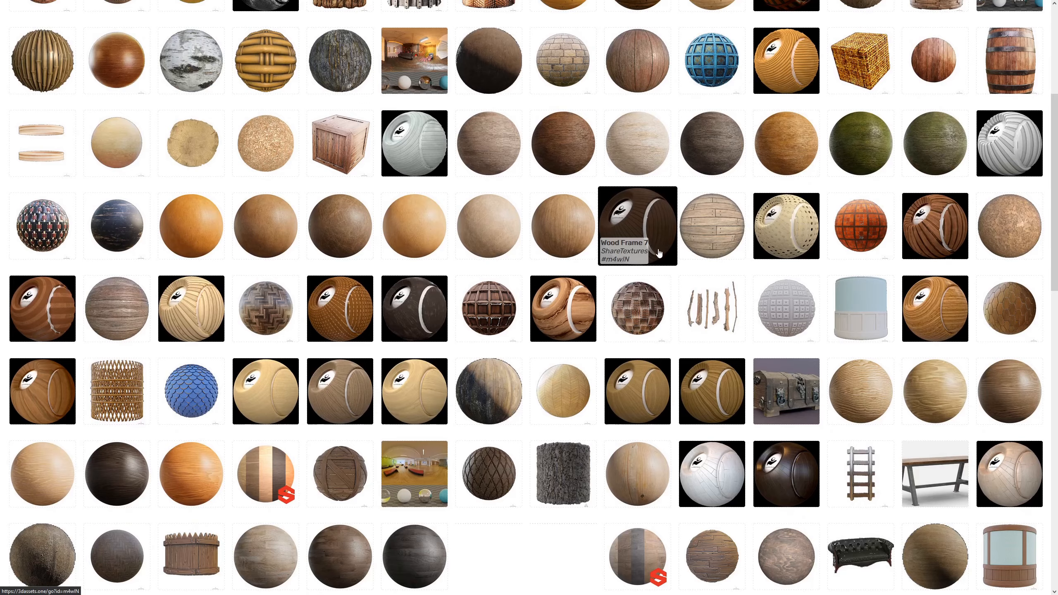
scroll(659, 255, "up", 1)
scroll(658, 255, "up", 5)
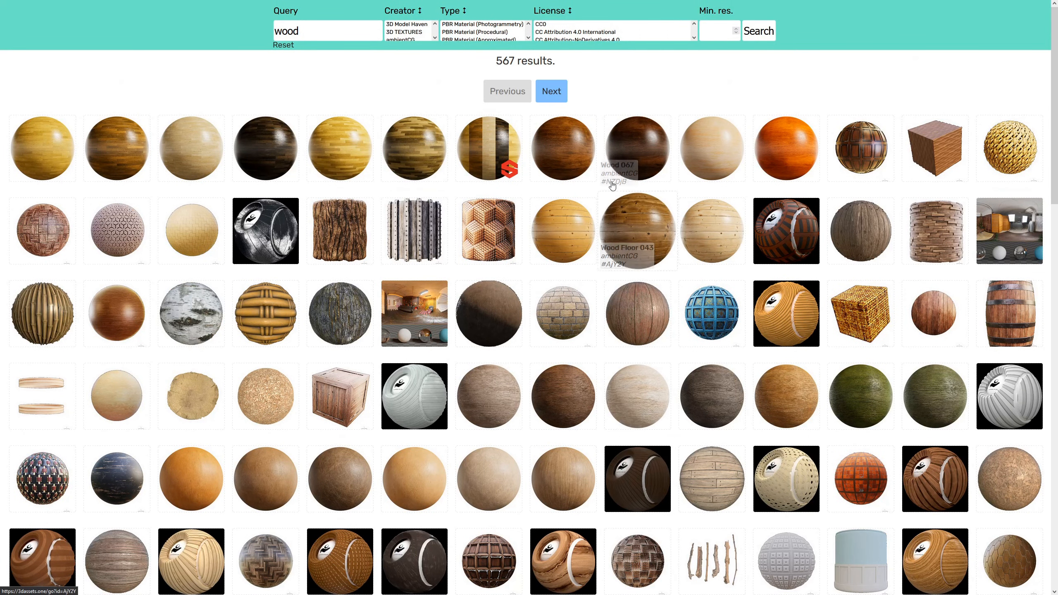
left_click(575, 146)
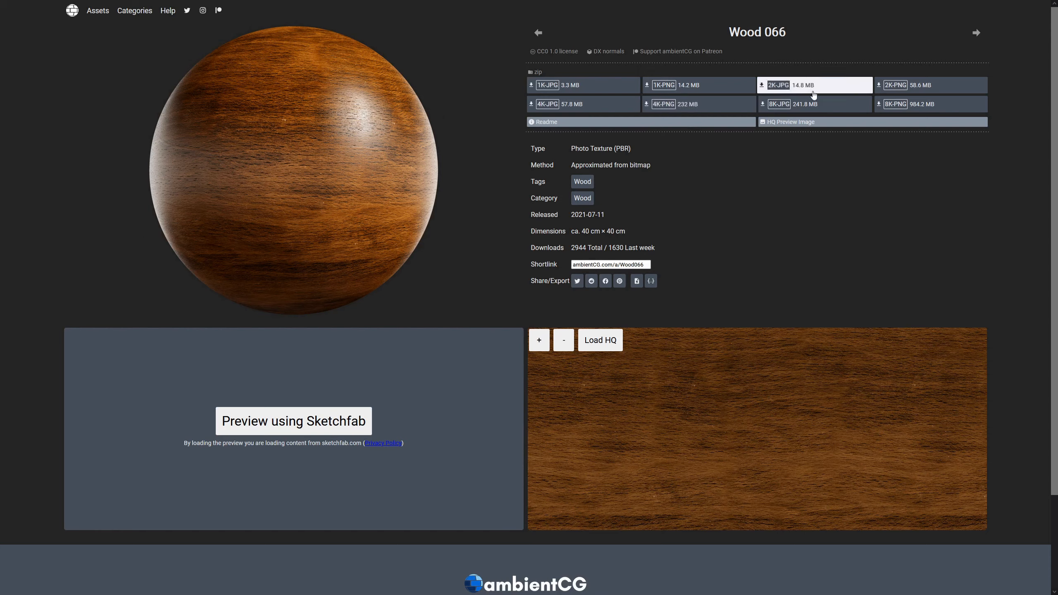
left_click(916, 90)
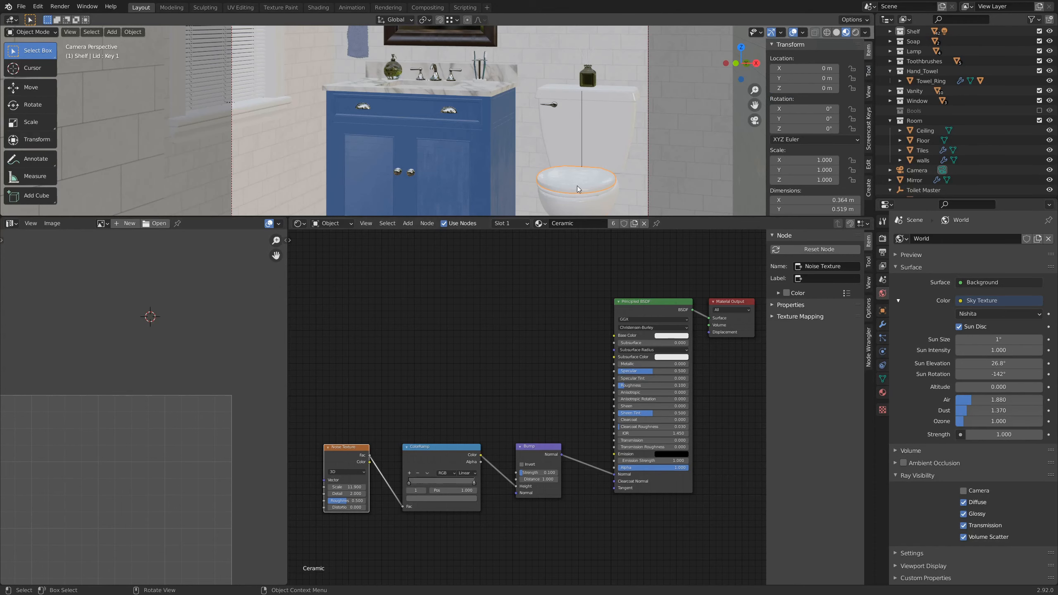
Step: Switch back to Blender, remove the Ceramic material from the toilet lid and give the lid a new material
double_click(577, 188)
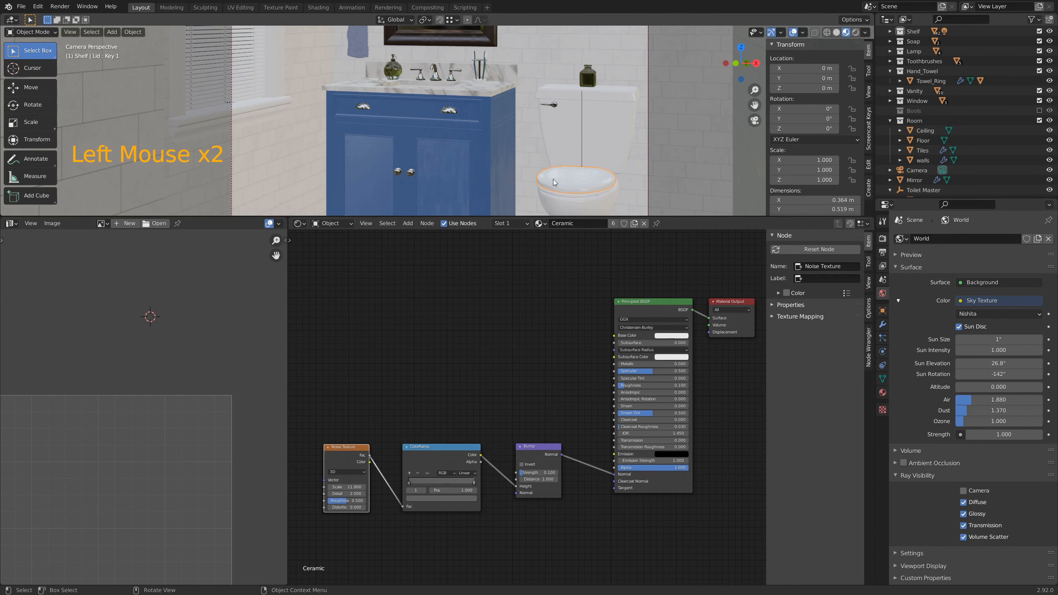
key("shift")
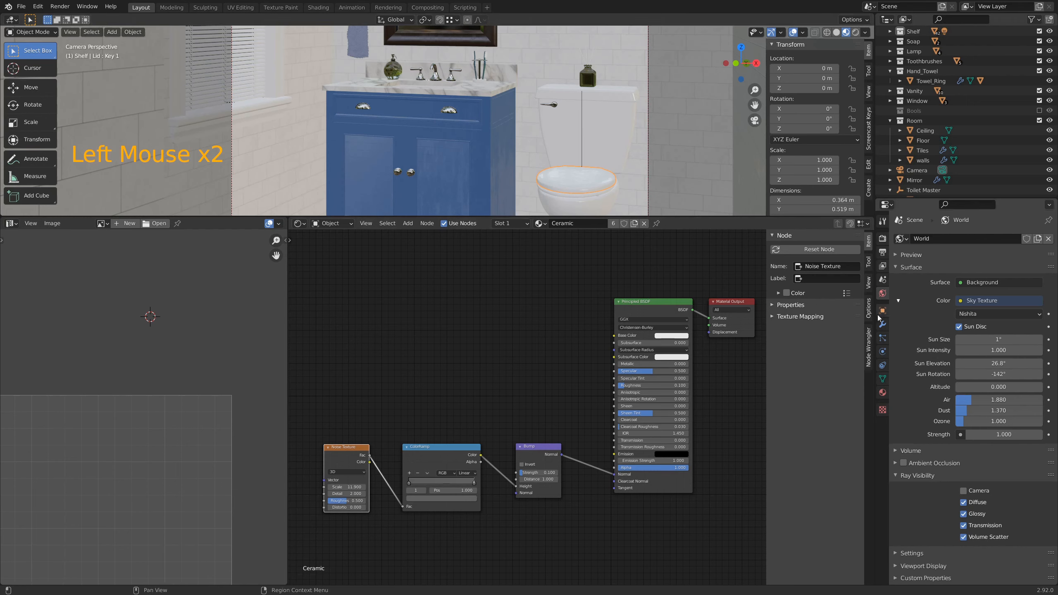
left_click(882, 392)
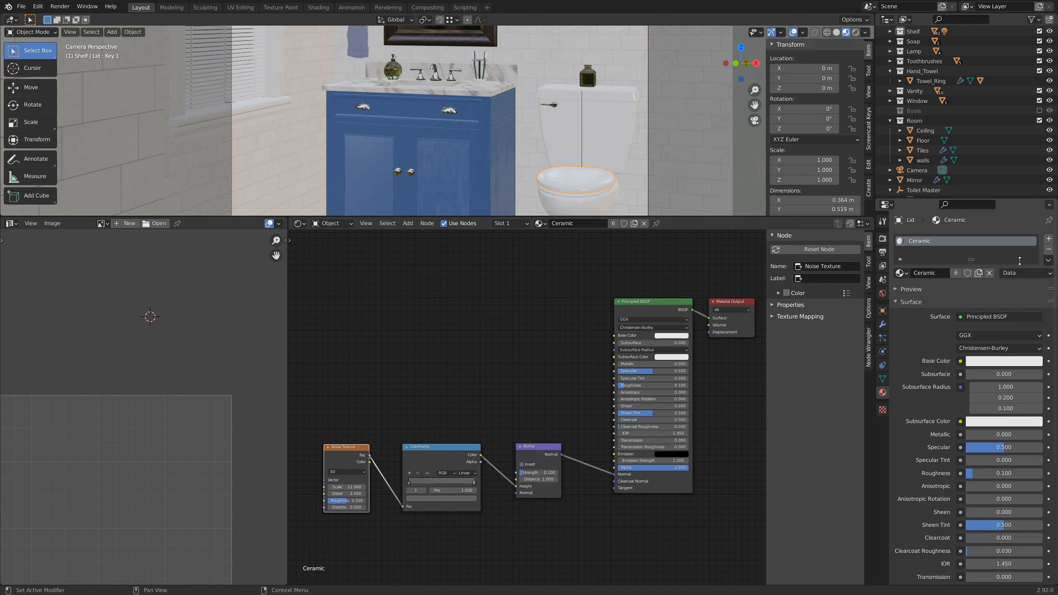
left_click(1048, 250)
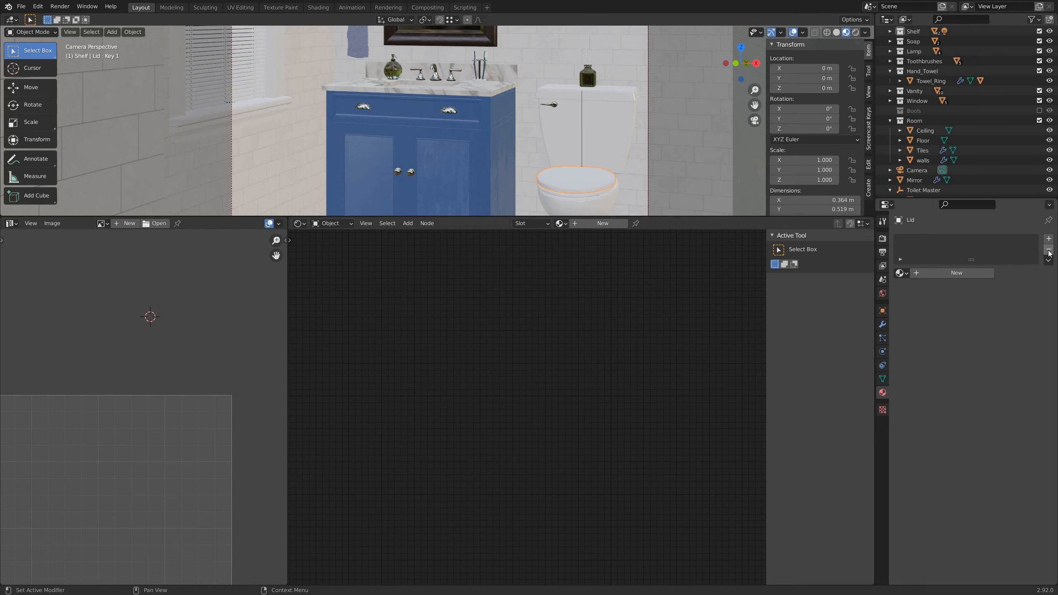
left_click(950, 274)
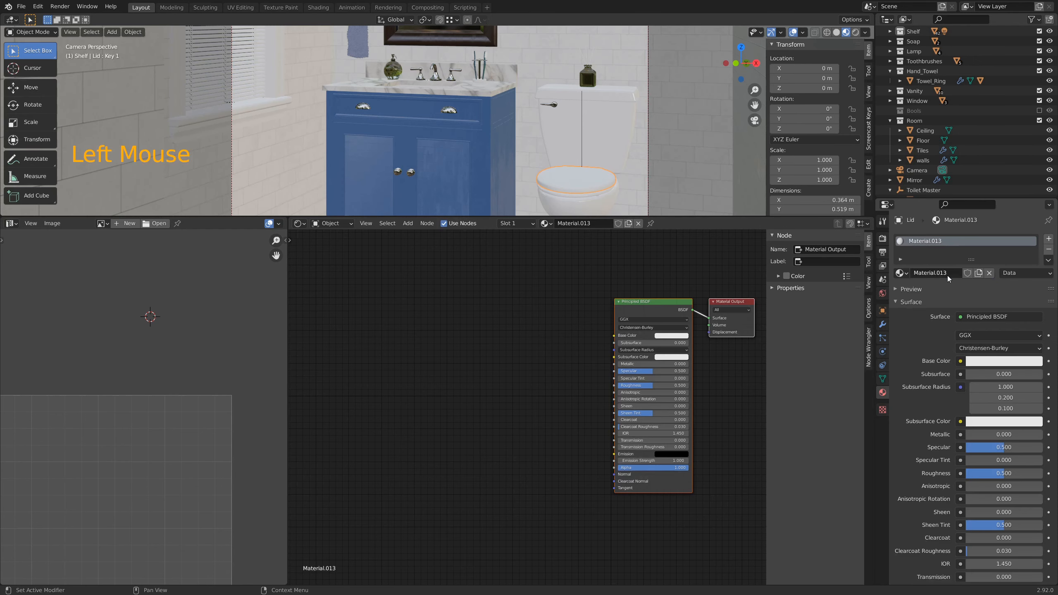
Step: Load the texture maps from the [2K]Wood13 folder onto the lid's Principled BSDF with Node Wrangler's Principled Texture Setup
left_click(642, 303)
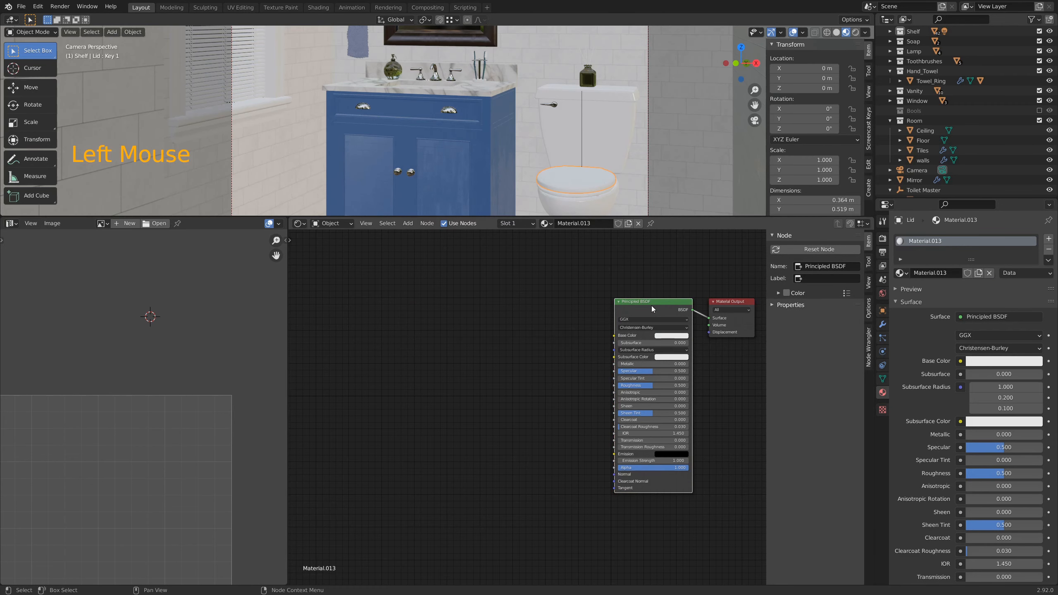
key("ctrl+shift+t")
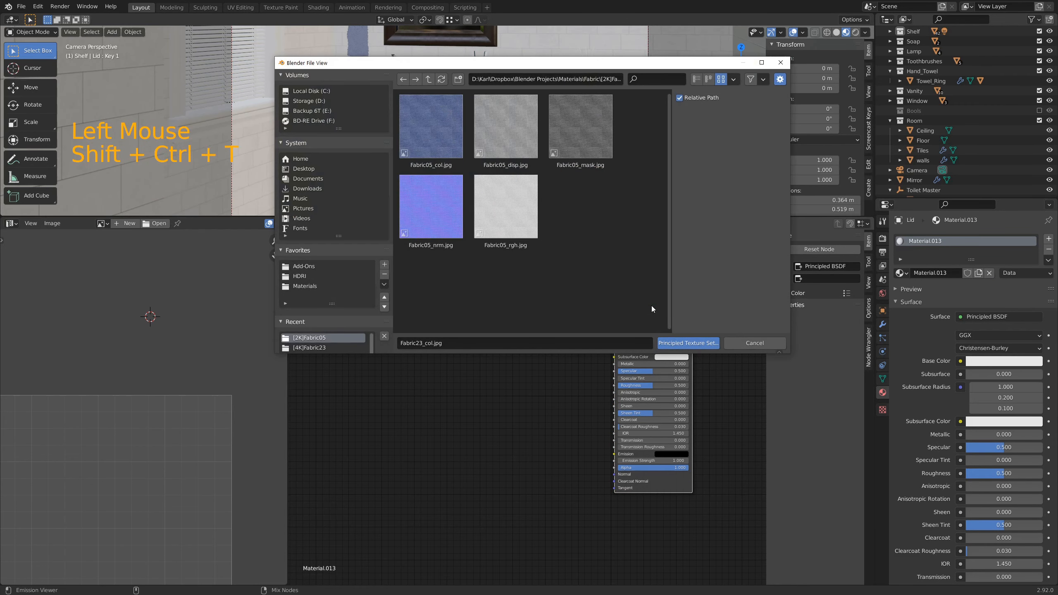
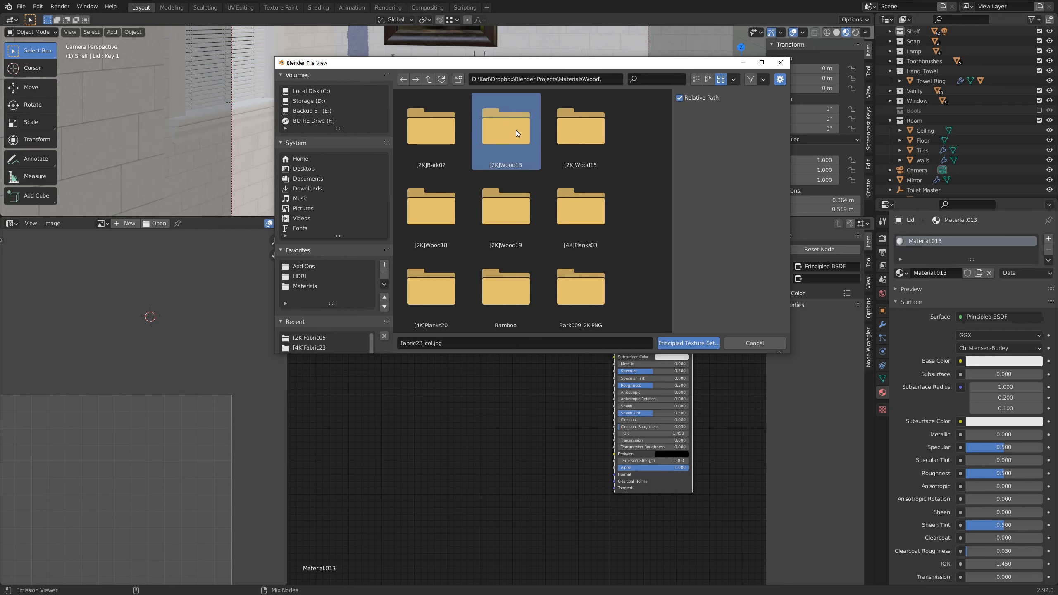
double_click(516, 130)
left_click_drag(616, 234, 398, 94)
left_click(692, 344)
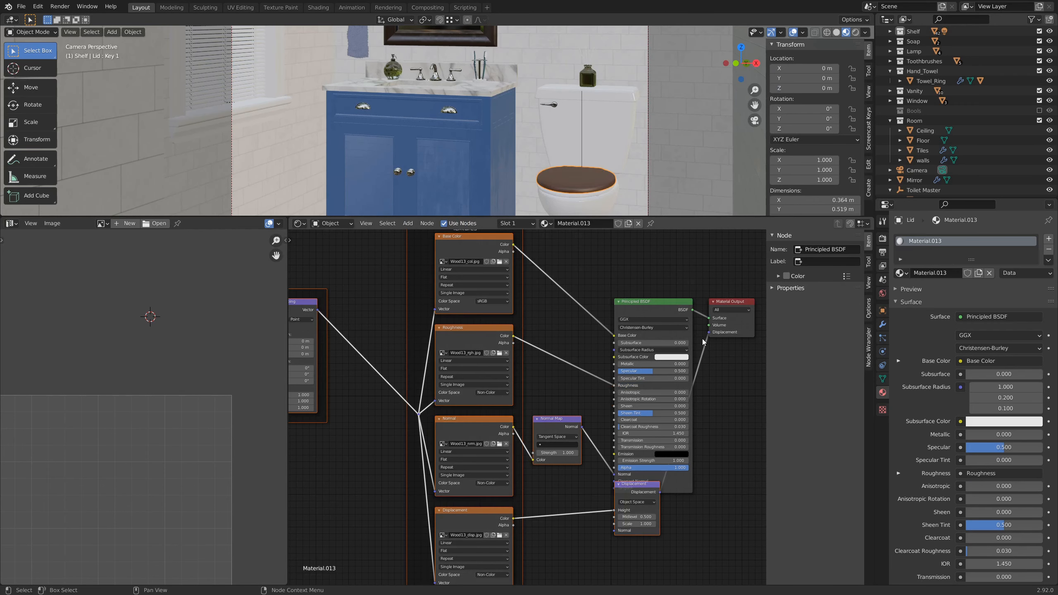
Step: Delete the displacement image texture and the Displacement node from the toilet lid's material
scroll(509, 471, "down", 5)
left_click(509, 475)
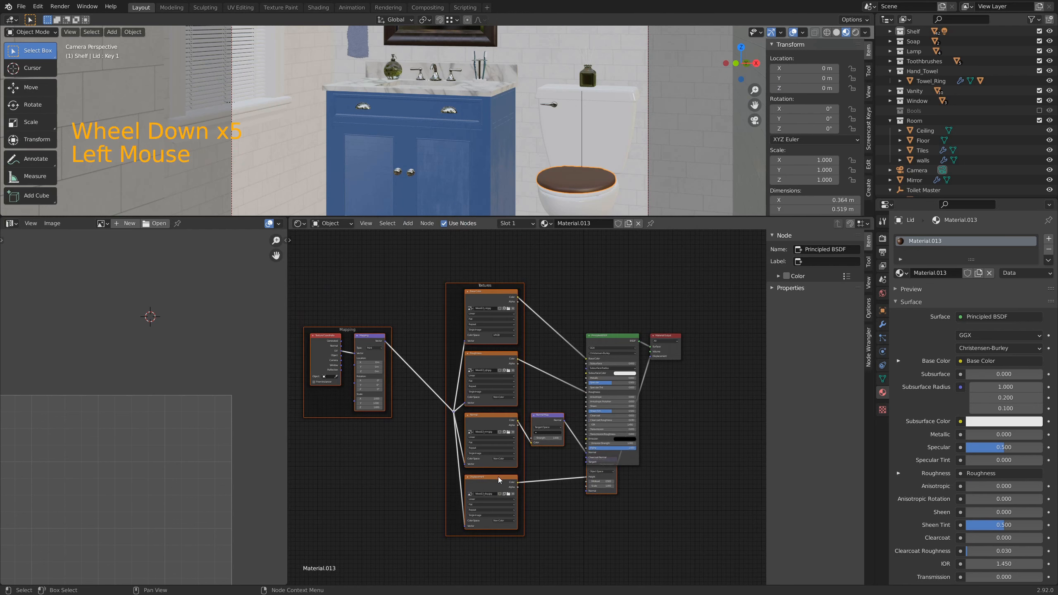
left_click(611, 479, "shift")
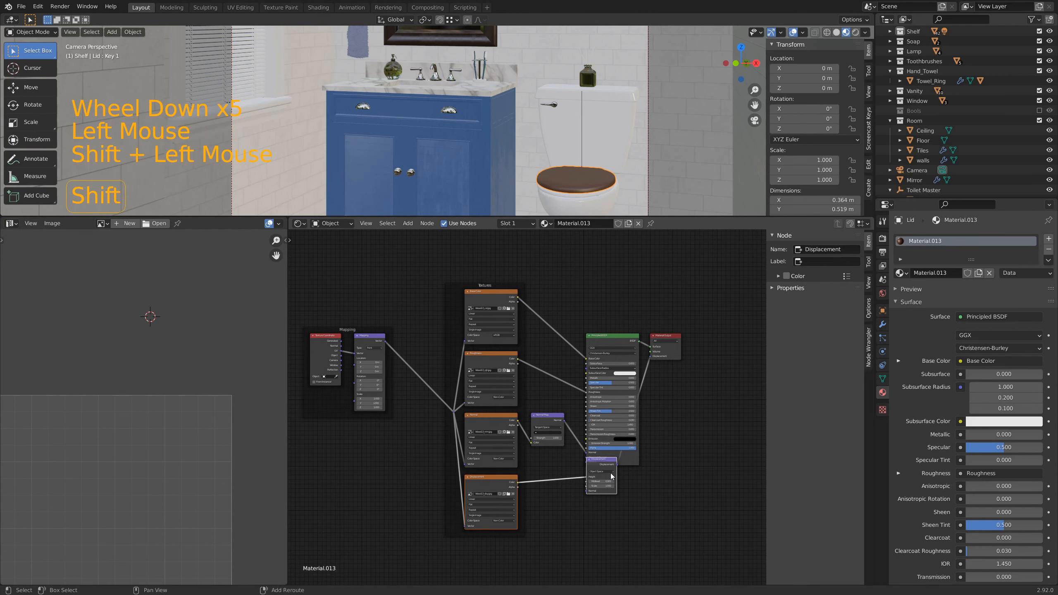
left_click_drag(605, 465, 613, 482)
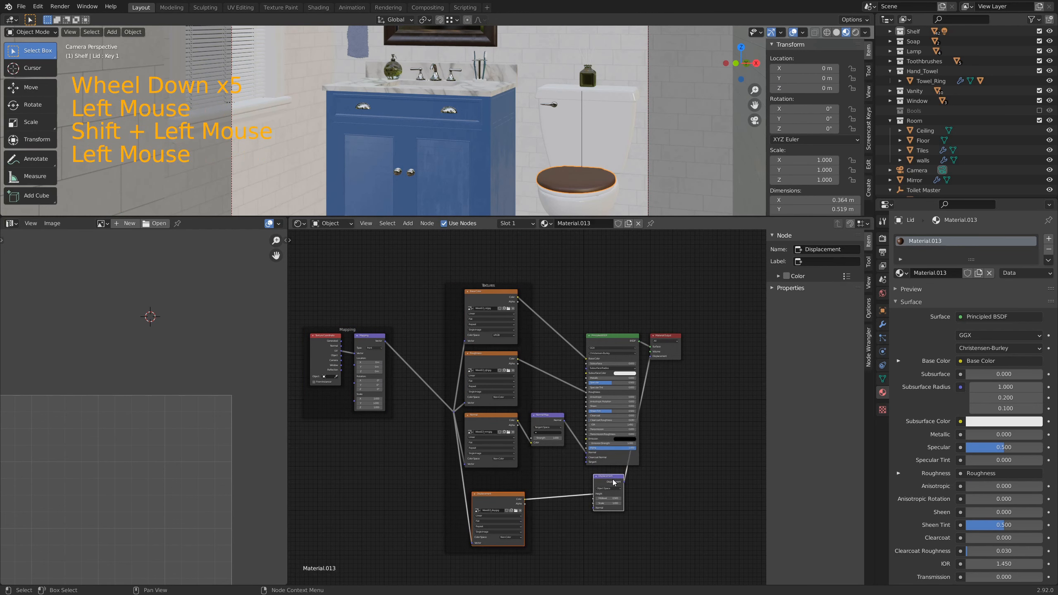
key("Delete")
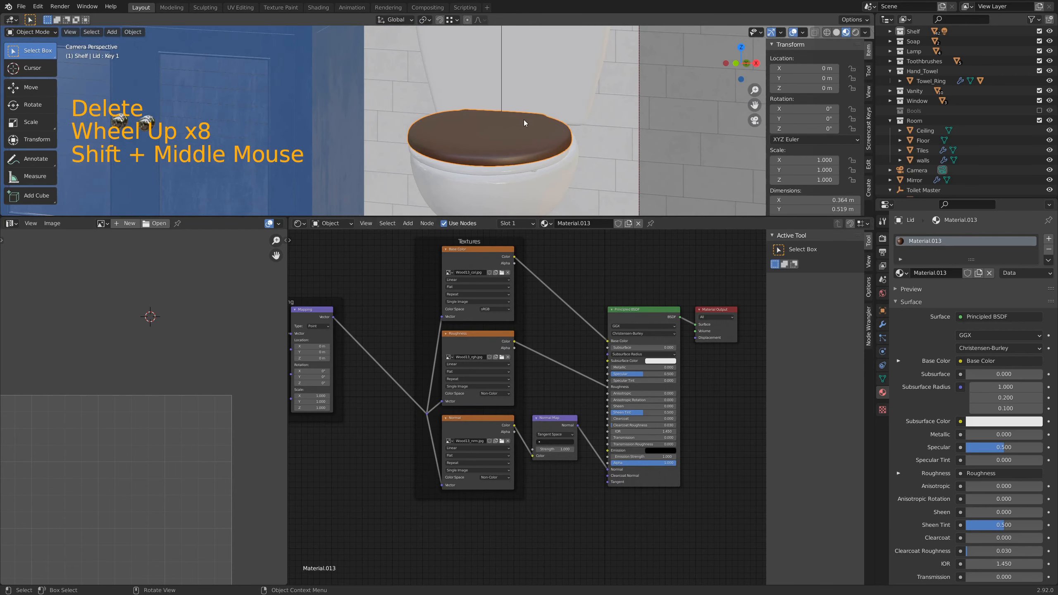
Step: Isolate the toilet lid in local view, with its Texture Coordinate and Mapping nodes in reach
middle_click_drag(524, 119, 520, 127)
key("KP_Divide")
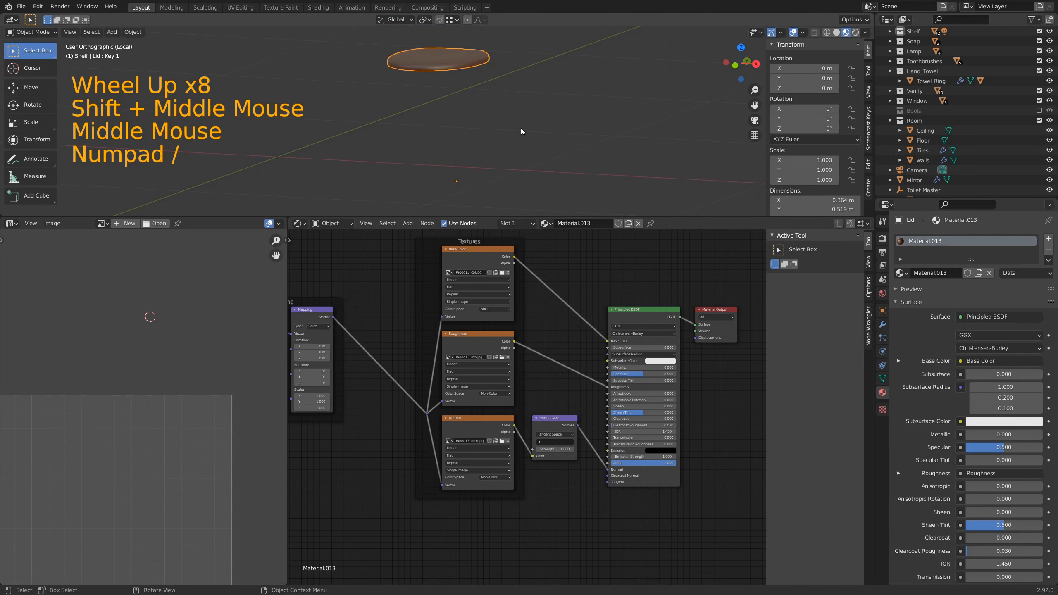
scroll(548, 64, "up", 4)
middle_click_drag(548, 65, 580, 159, "shift")
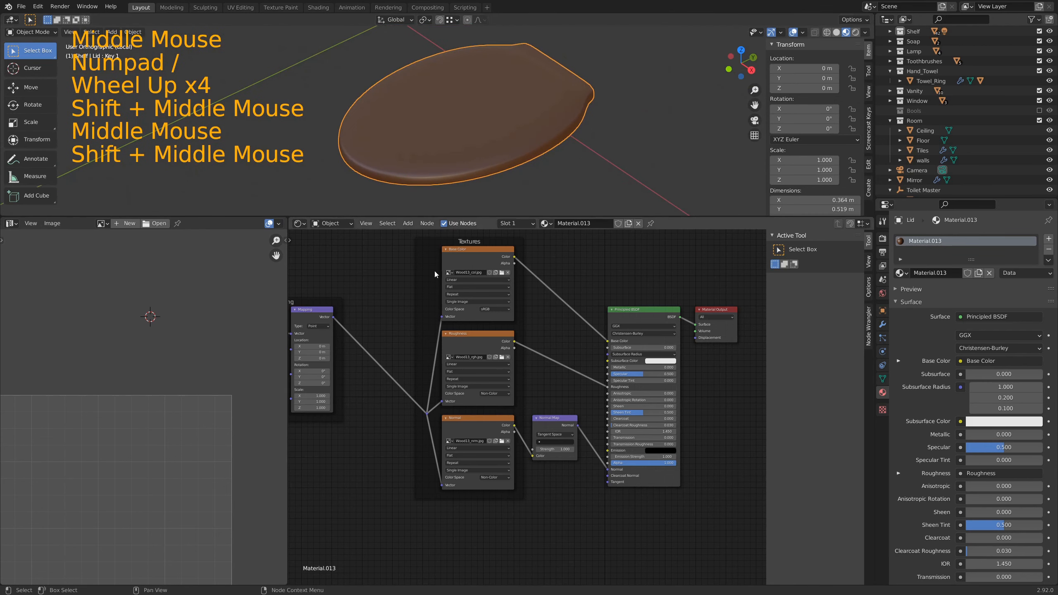
scroll(331, 350, "up", 5)
middle_click_drag(331, 354, 531, 378)
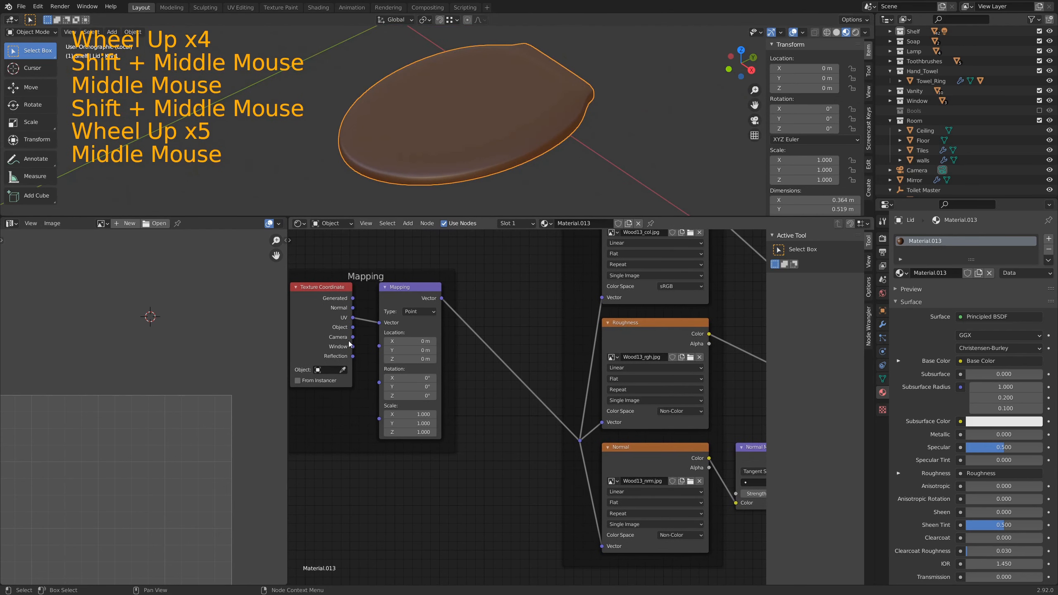
Step: Drive the lid's Mapping node with Object coordinates and set the base color, roughness and normal image textures to Box projection
left_click_drag(353, 328, 379, 323)
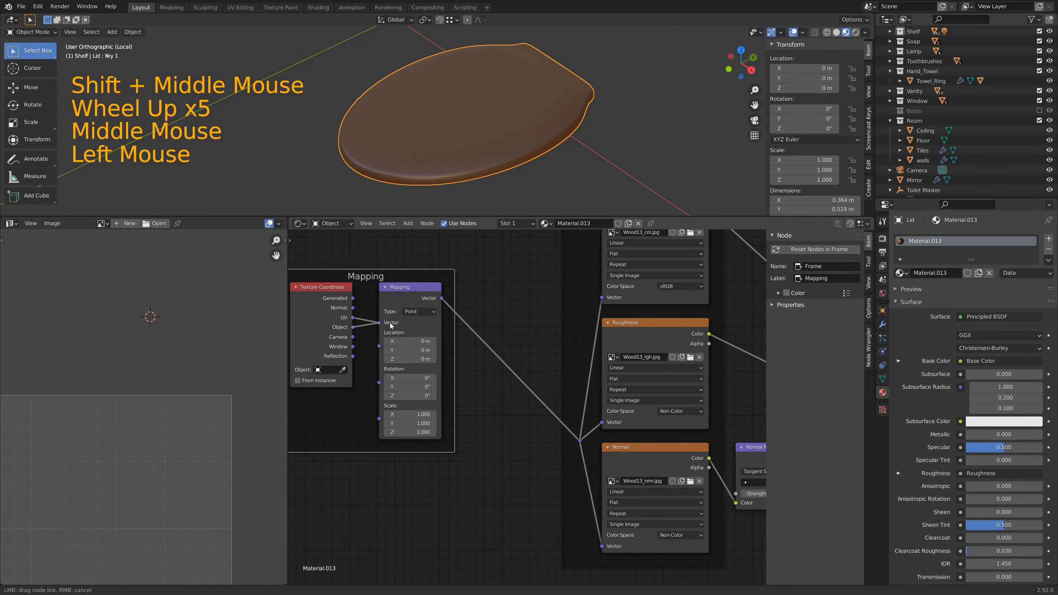
middle_click_drag(543, 323, 423, 386, "shift")
left_click(556, 350)
left_click(556, 349)
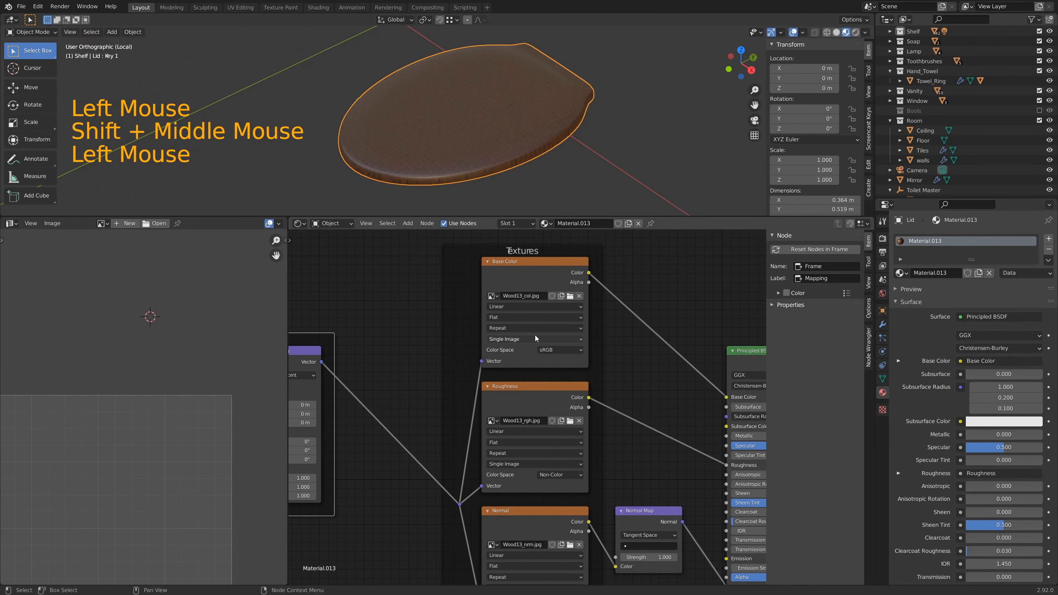
left_click(509, 319)
left_click(508, 336)
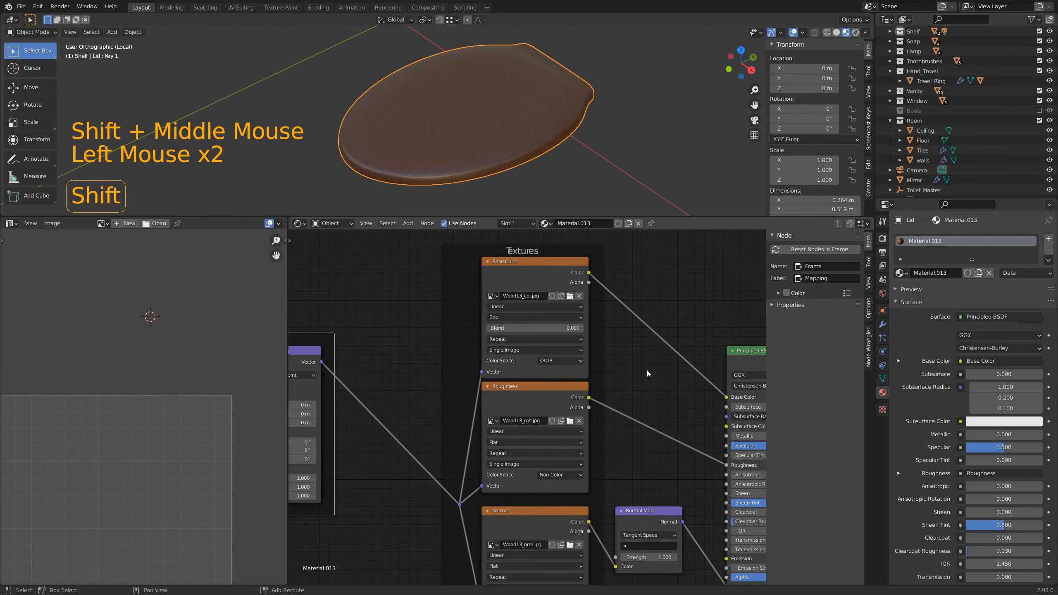
middle_click_drag(573, 412, 549, 328, "shift")
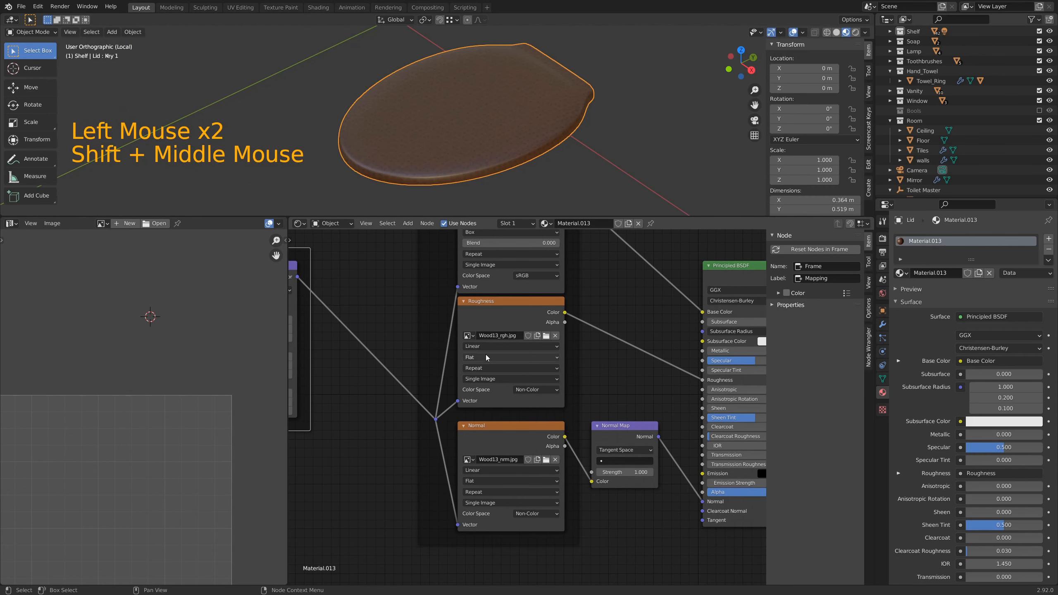
left_click(509, 357)
left_click(491, 373)
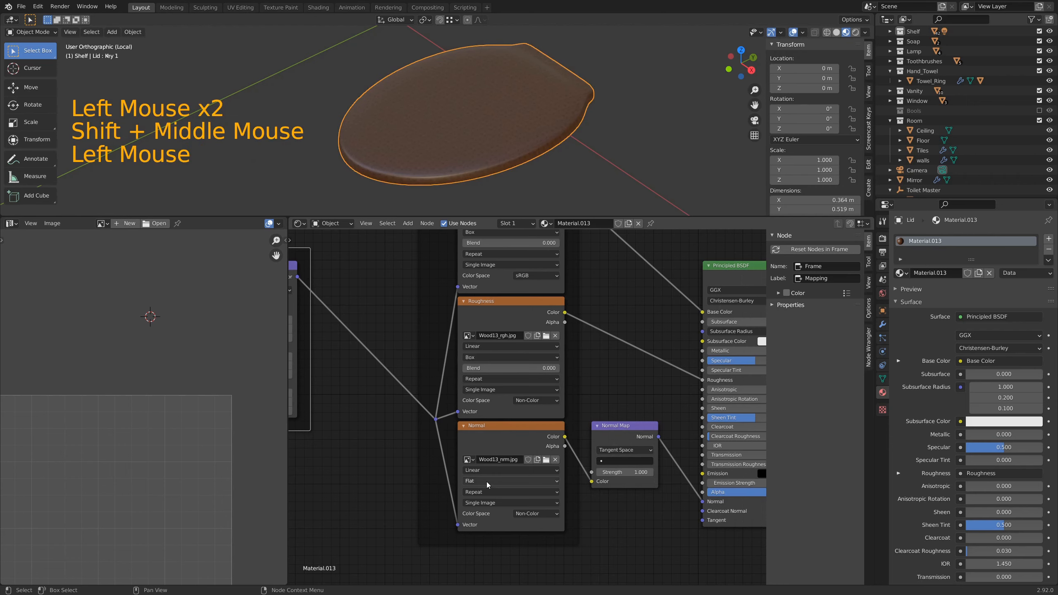
left_click(489, 482)
left_click(491, 503)
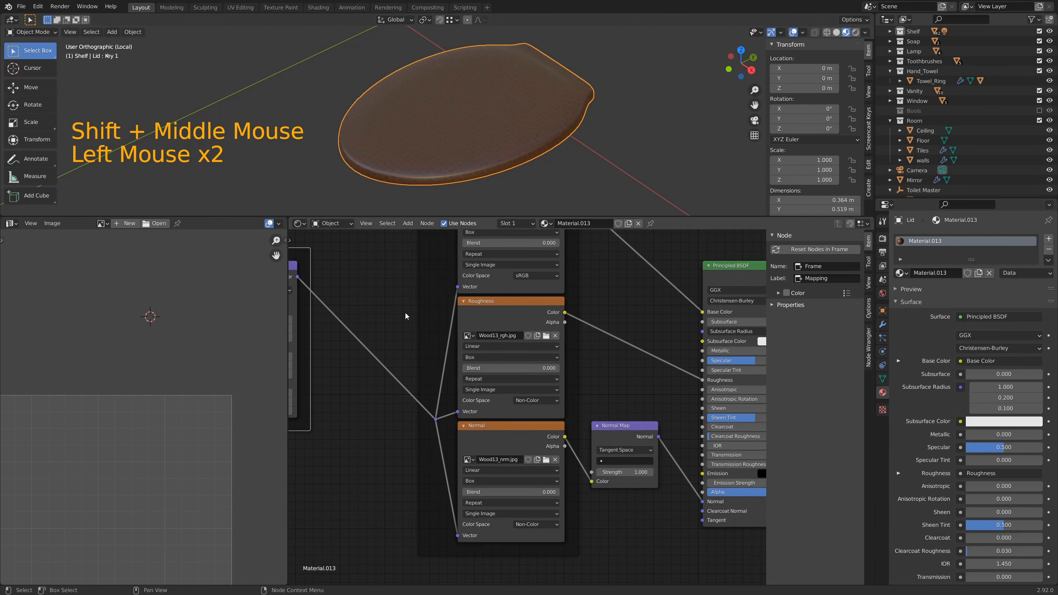
Step: Set the Mapping node's X and Y scale to 0.1 and check the wood grain on the toilet lid
middle_click_drag(407, 369, 627, 387)
scroll(539, 418, "down", 1)
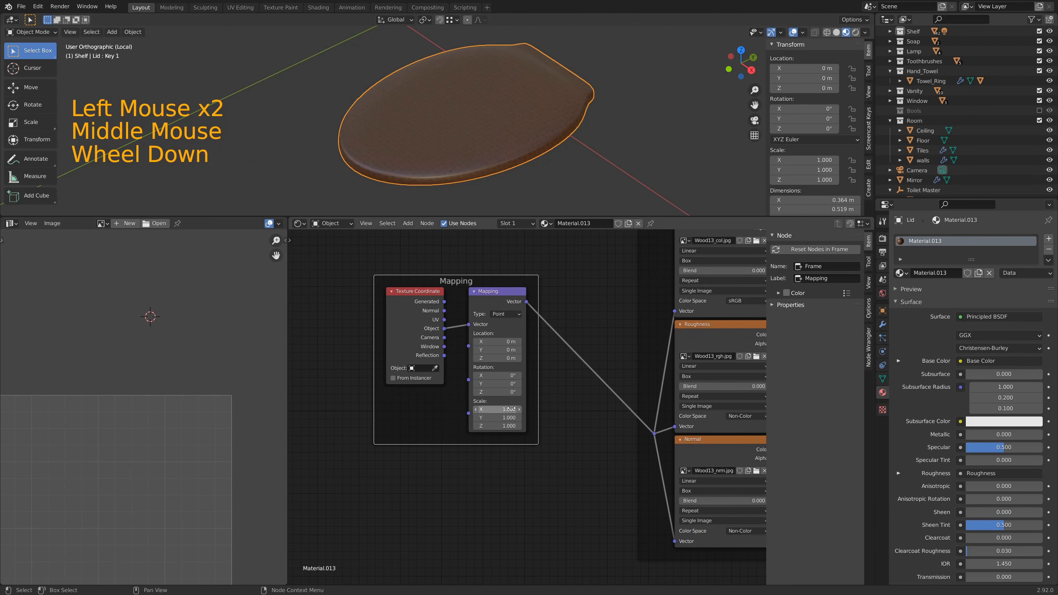
left_click(496, 409)
type(".1")
key("Tab")
type(".1")
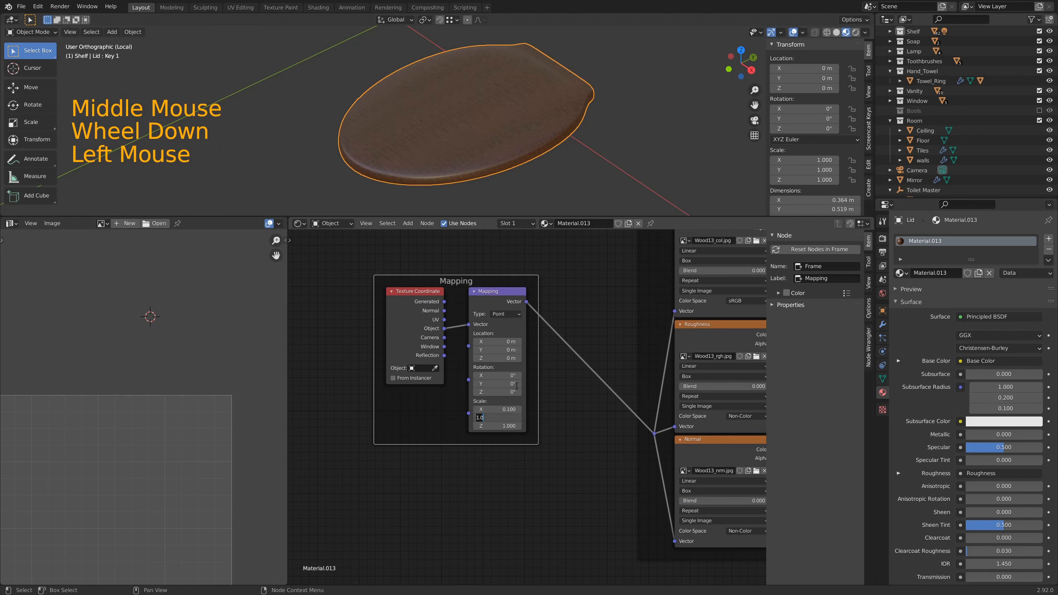
key("Return")
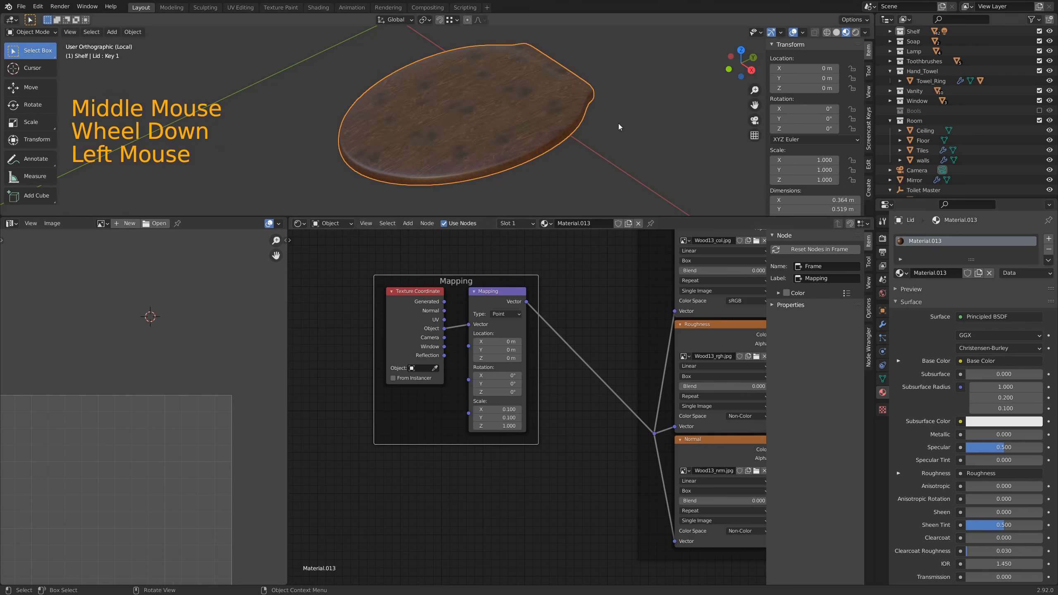
scroll(370, 90, "down", 2)
scroll(417, 145, "up", 5)
middle_click_drag(418, 146, 443, 157)
scroll(487, 169, "down", 3)
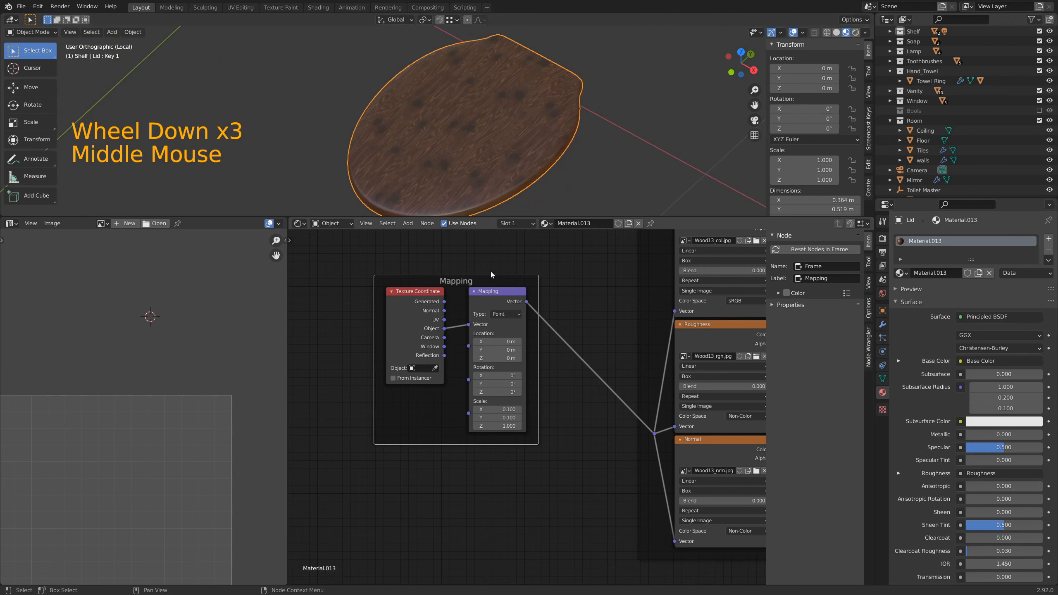
Step: Try the Texture type on the lid's Mapping node and reset it to Point
middle_click_drag(585, 332, 559, 322, "shift")
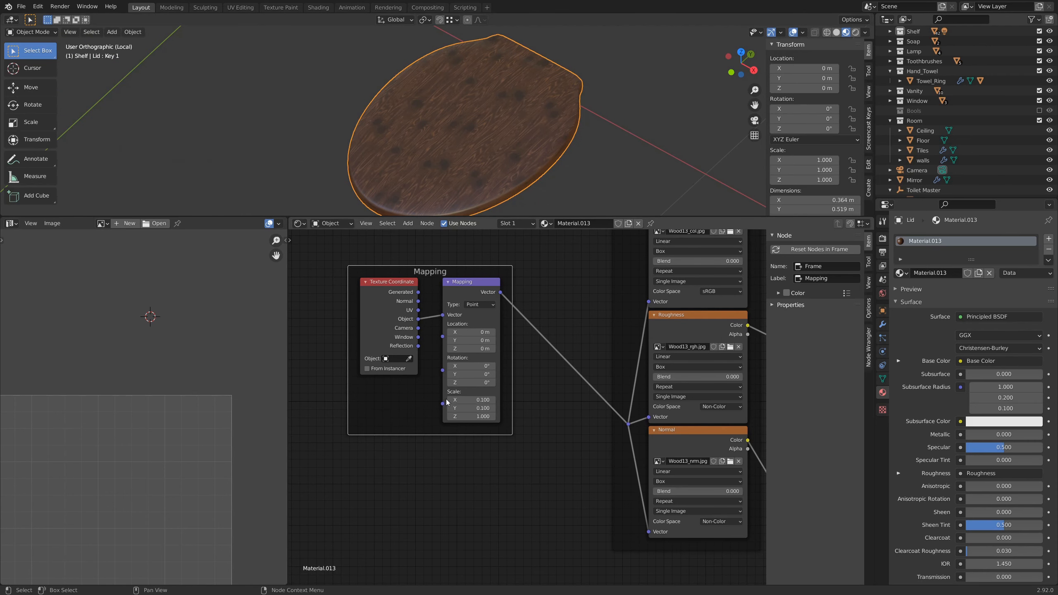
scroll(516, 124, "up", 4)
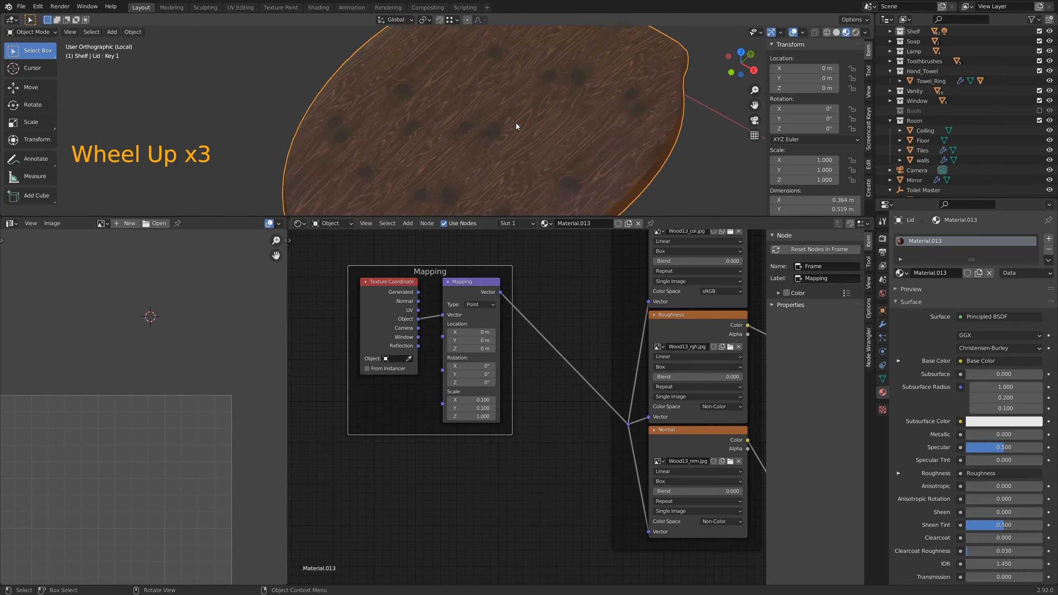
scroll(497, 288, "down", 2)
left_click(487, 319)
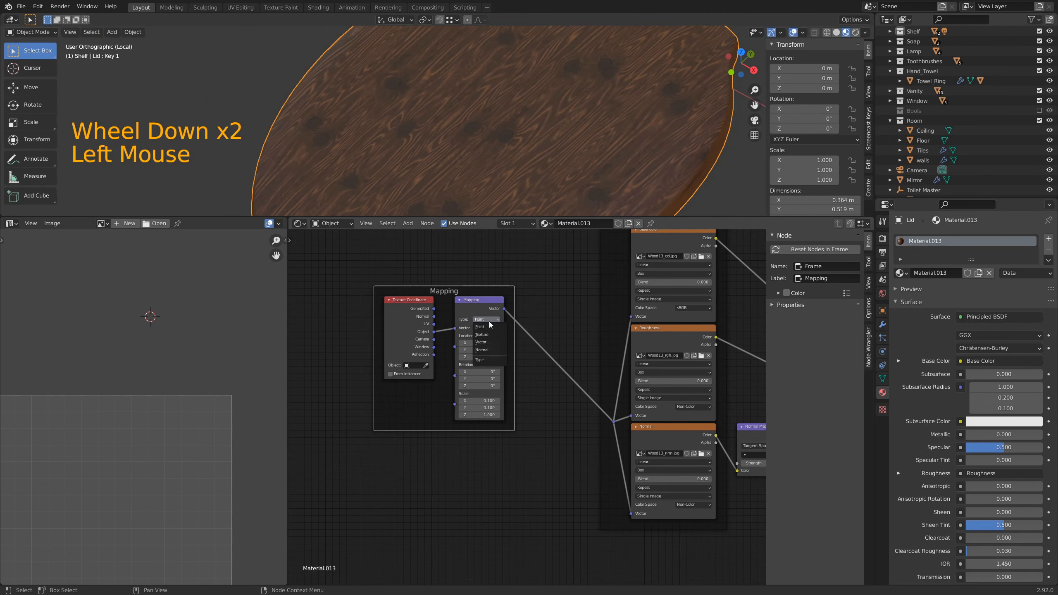
left_click(492, 336)
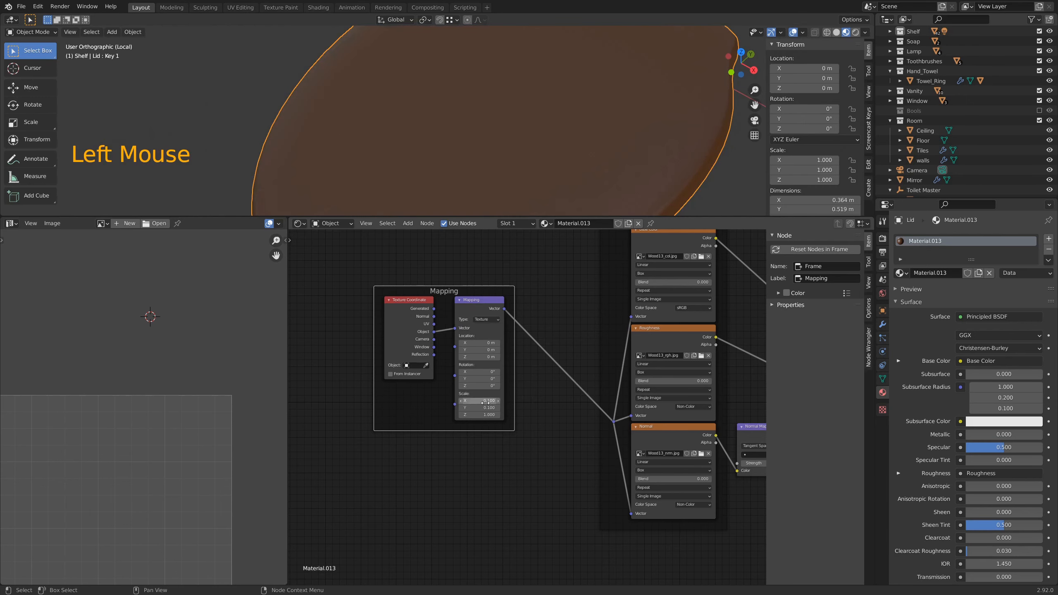
key("BackSpace")
Step: Examine the wood grain on the toilet lid's top surface and rounded edge from several angles
scroll(525, 142, "down", 3)
middle_click_drag(518, 144, 499, 158)
scroll(563, 152, "up", 2)
scroll(564, 152, "up", 2)
scroll(564, 152, "up", 1, "shift")
scroll(564, 152, "down", 1, "shift")
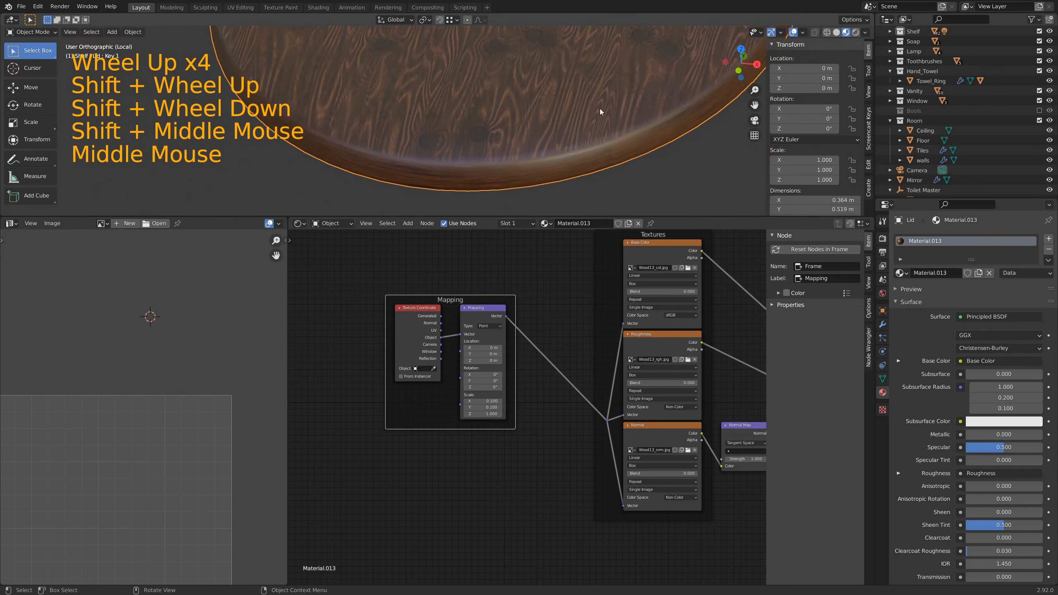
scroll(605, 140, "down", 4)
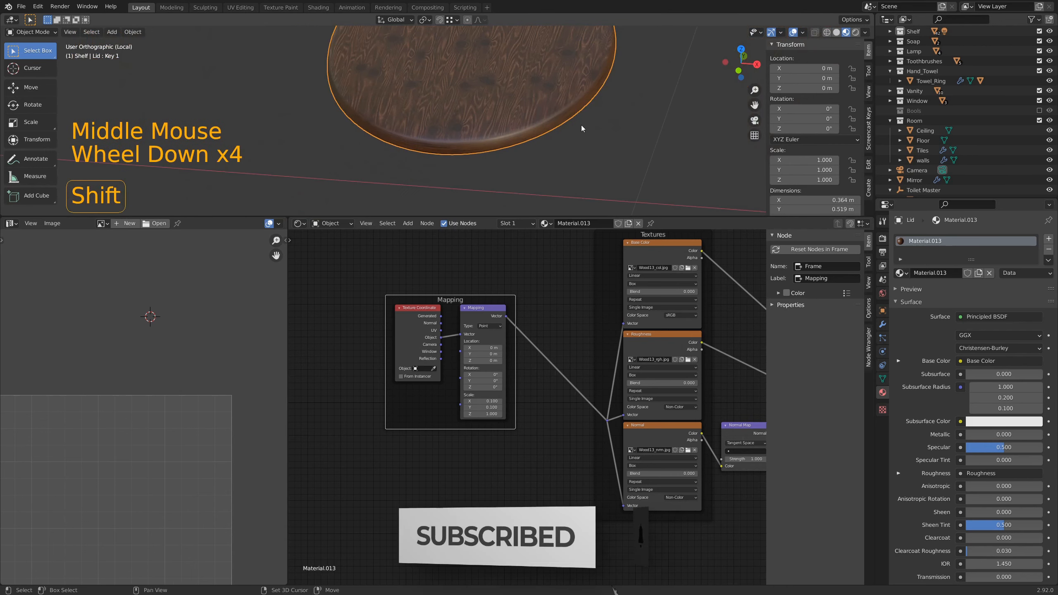
middle_click_drag(581, 125, 531, 121, "shift")
middle_click_drag(514, 70, 524, 105, "shift")
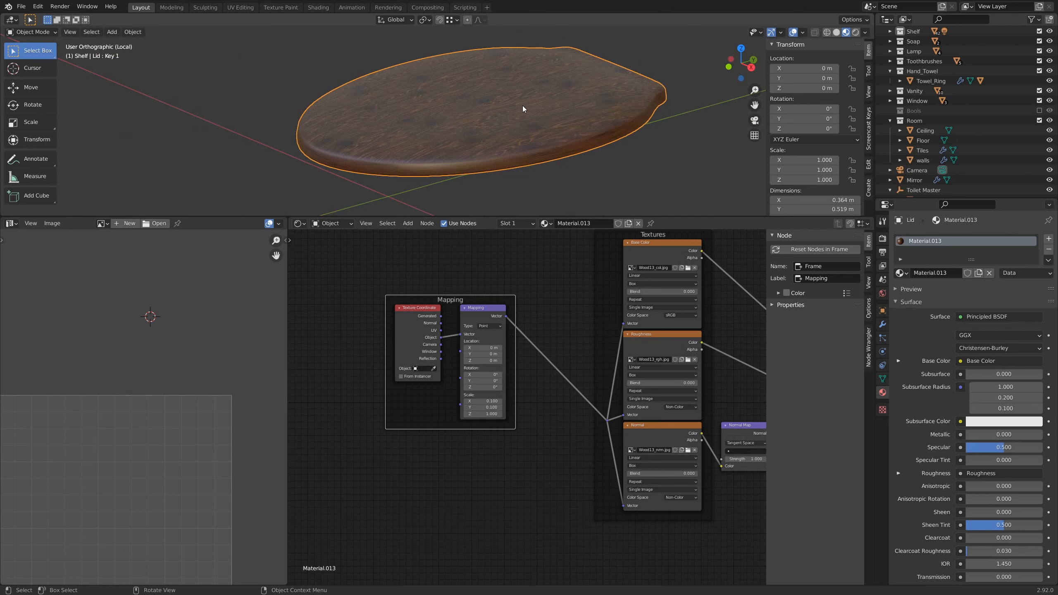
middle_click_drag(496, 109, 574, 115)
scroll(509, 97, "down", 3)
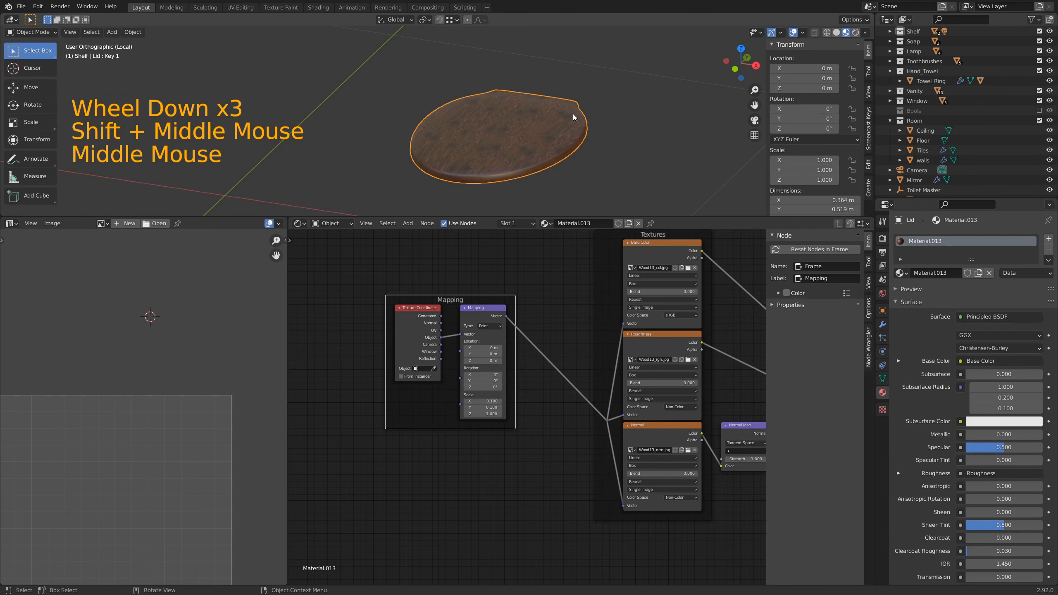
Step: Leave local view for the camera view of the full scene and select the toilet seat
key("KP_Divide")
key("KP_0")
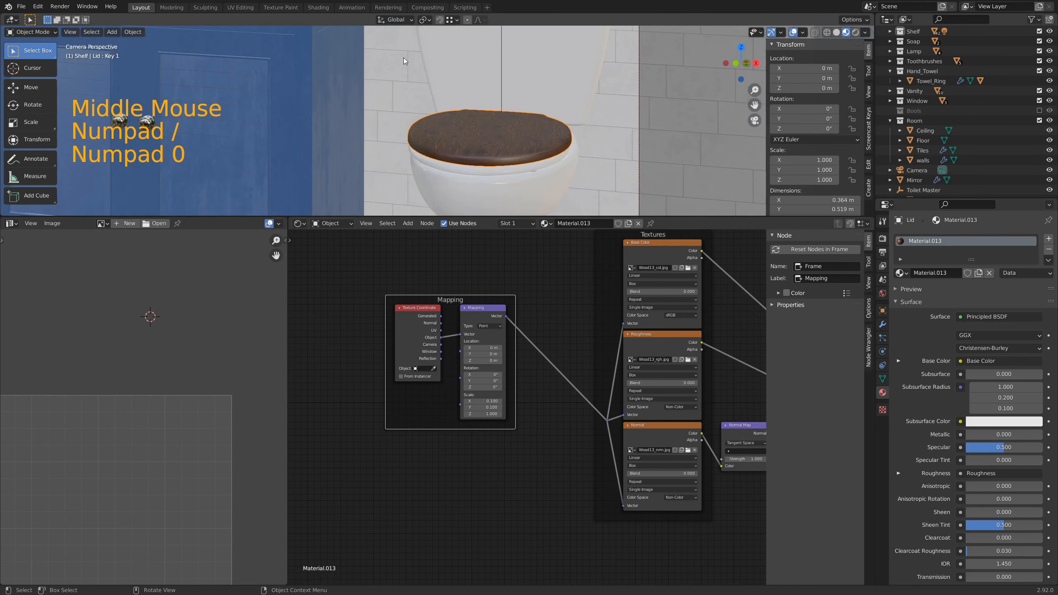
left_click(462, 165)
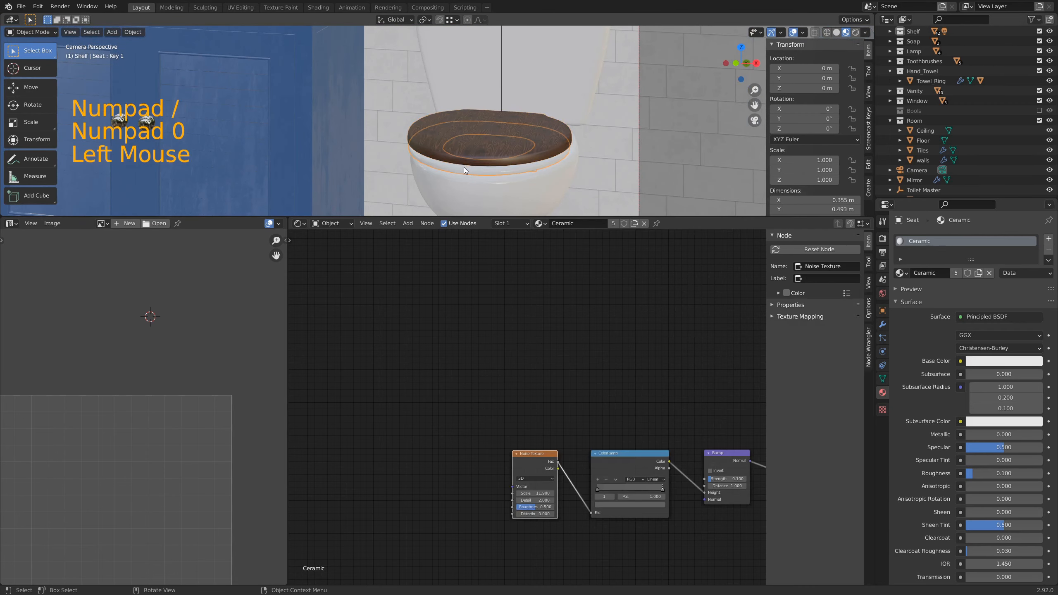
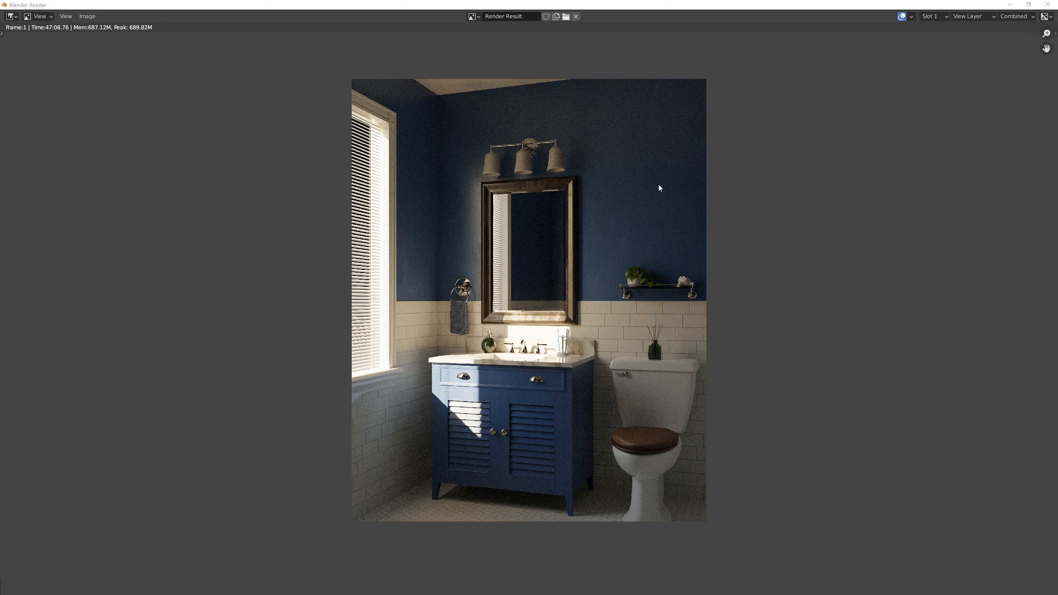
Step: Inspect the finished bathroom render and save it as a PNG image named Tut_Test1 in the Bathroom_Tutorial folder
scroll(658, 185, "up", 3)
middle_click_drag(695, 177, 618, 335)
scroll(593, 418, "down", 2)
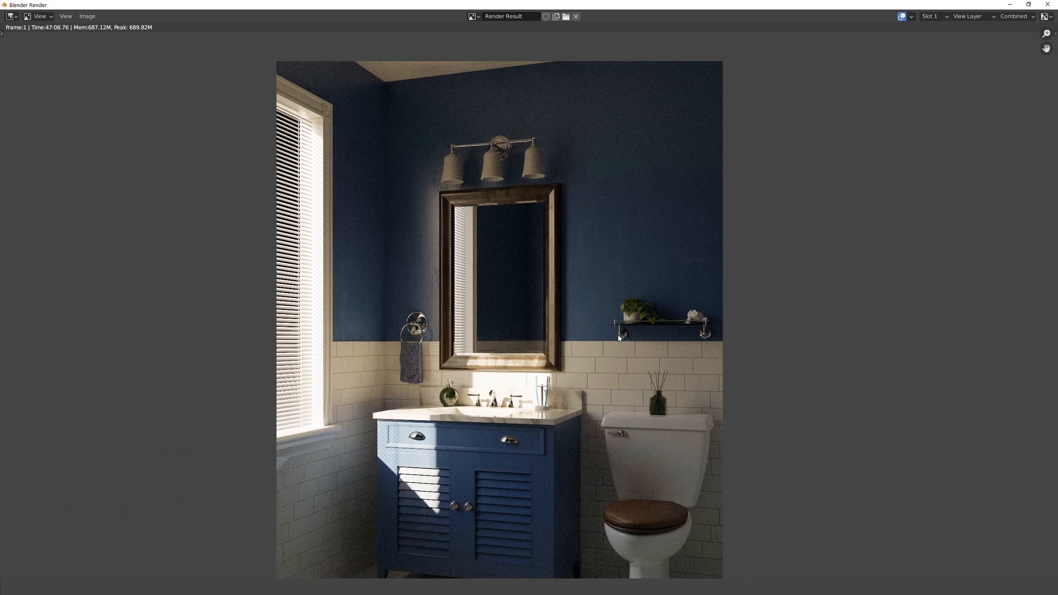
scroll(618, 335, "down", 1)
middle_click_drag(600, 391, 634, 359)
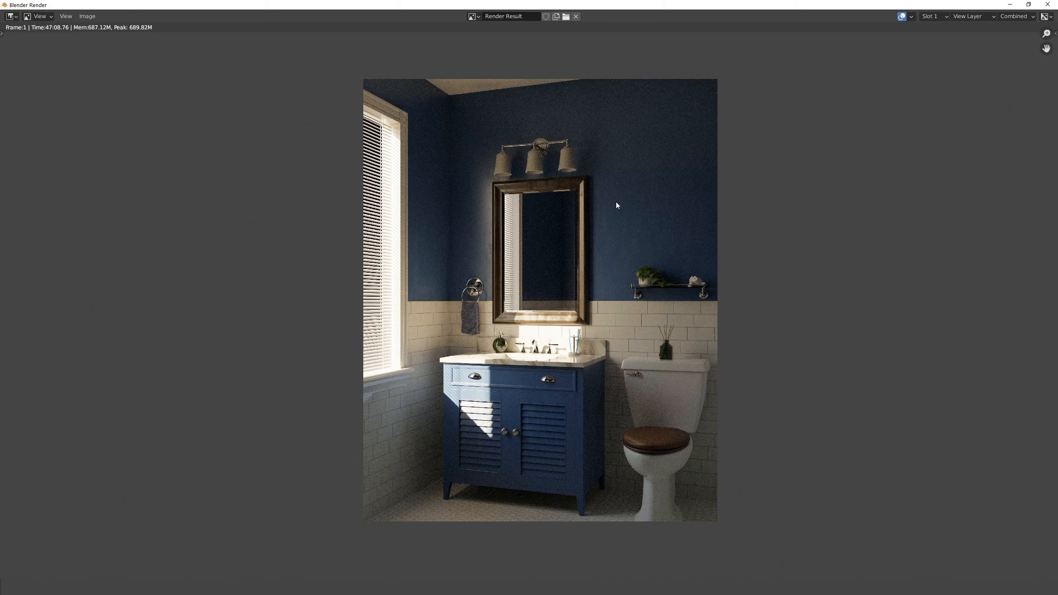
left_click(87, 17)
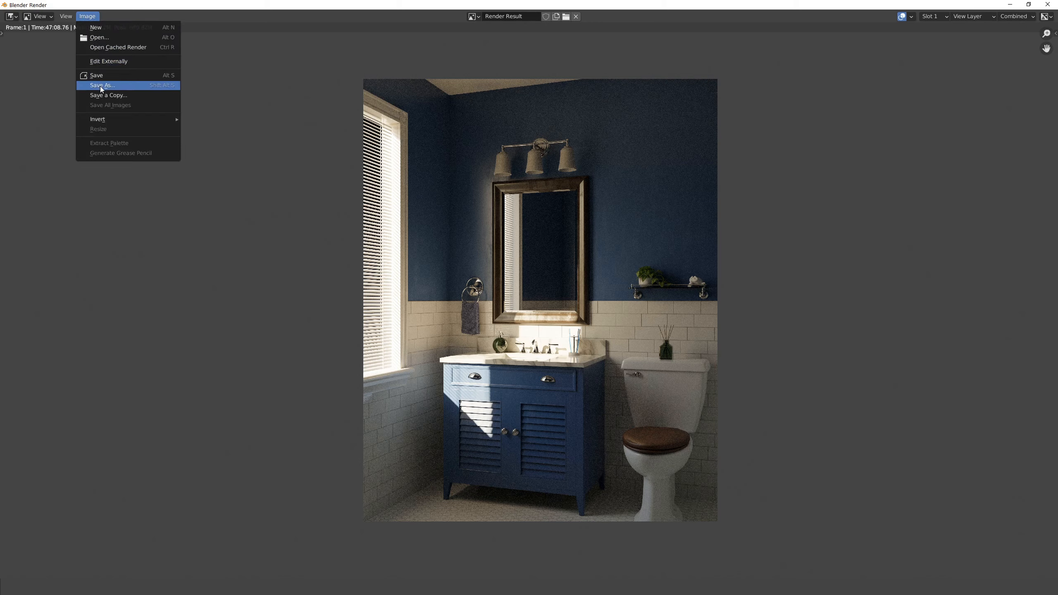
left_click(162, 88)
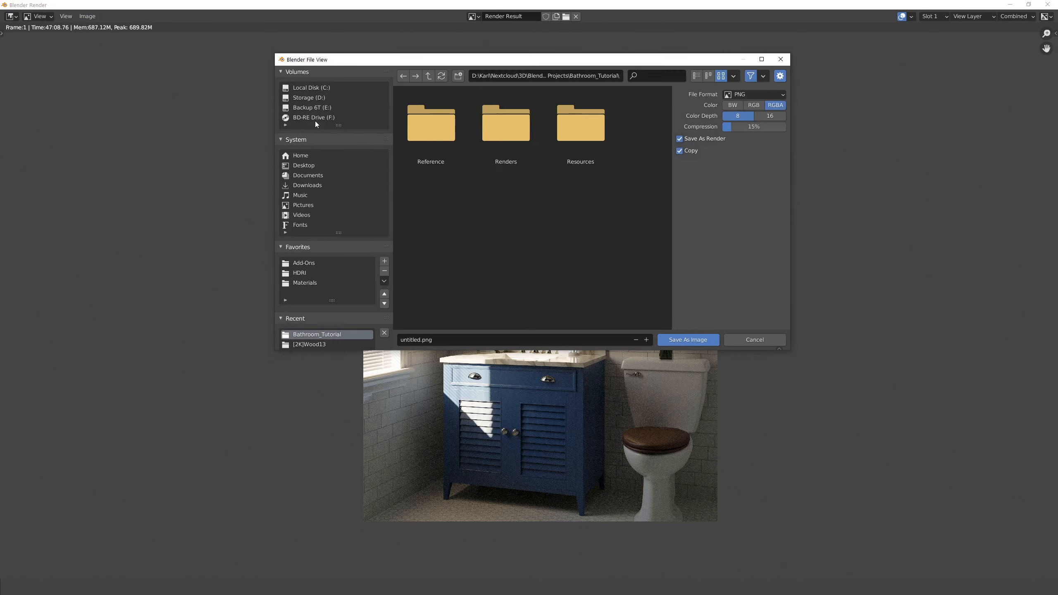
left_click(449, 336)
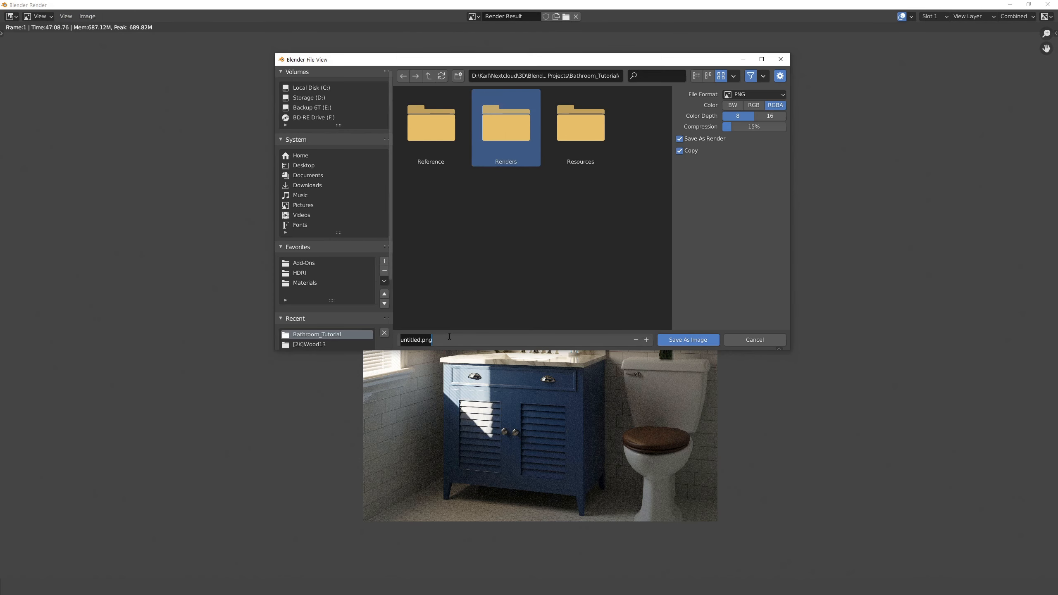
type("Tut_Test1")
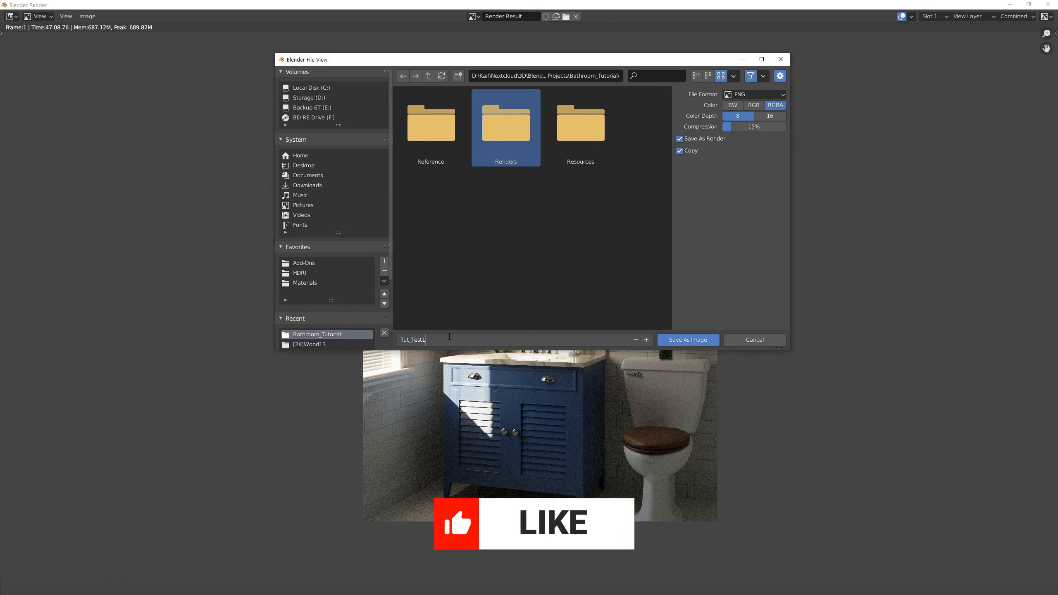
key("Return")
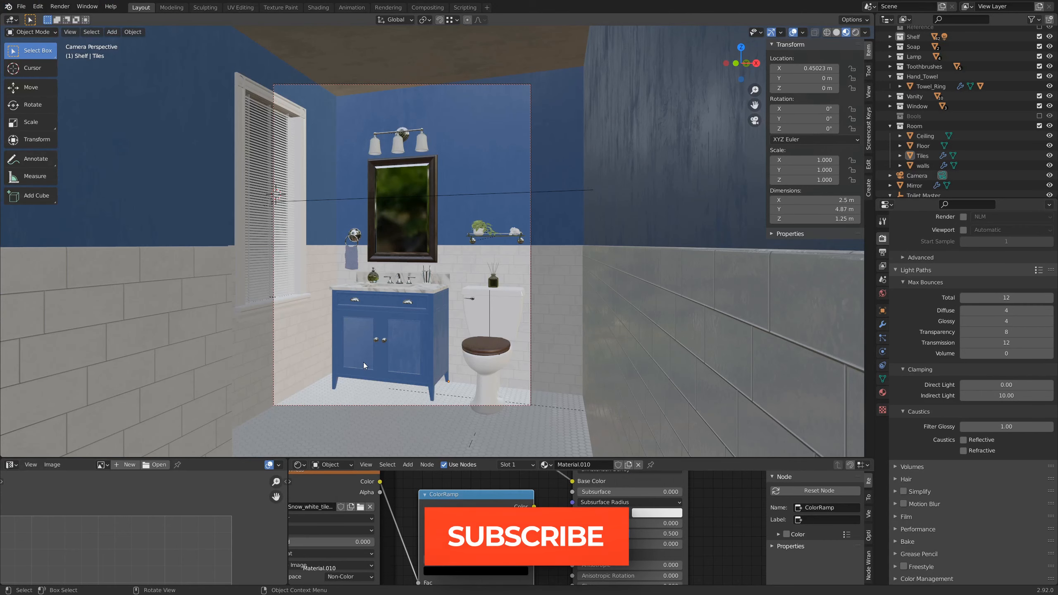
Step: Enable Camera under Ray Visibility in the World settings so the sky texture shows to the camera
scroll(433, 367, "up", 1)
middle_click_drag(435, 367, 487, 362, "shift")
scroll(488, 362, "down", 1)
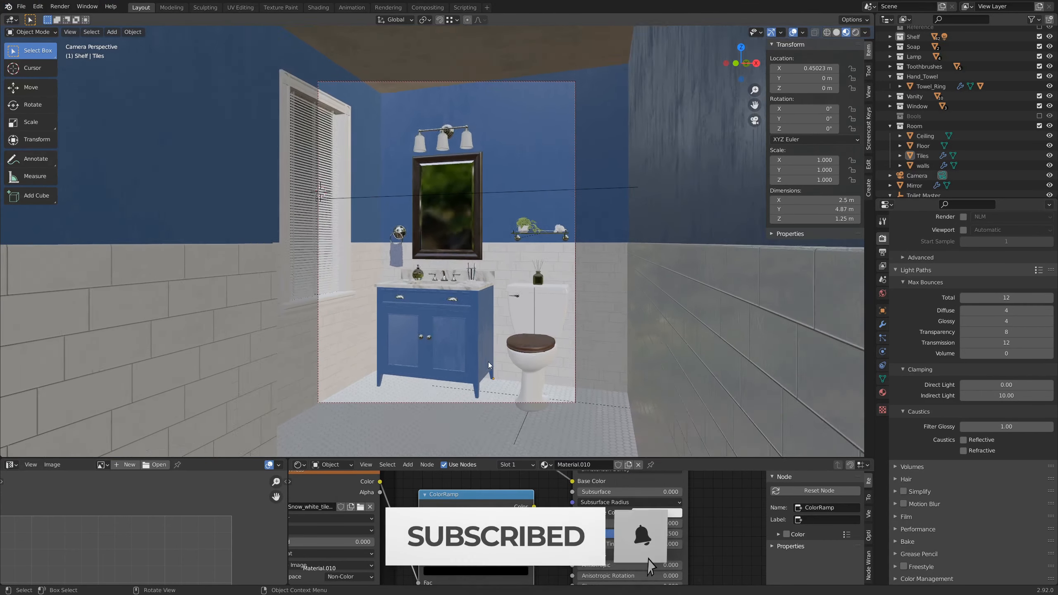
scroll(488, 362, "up", 2)
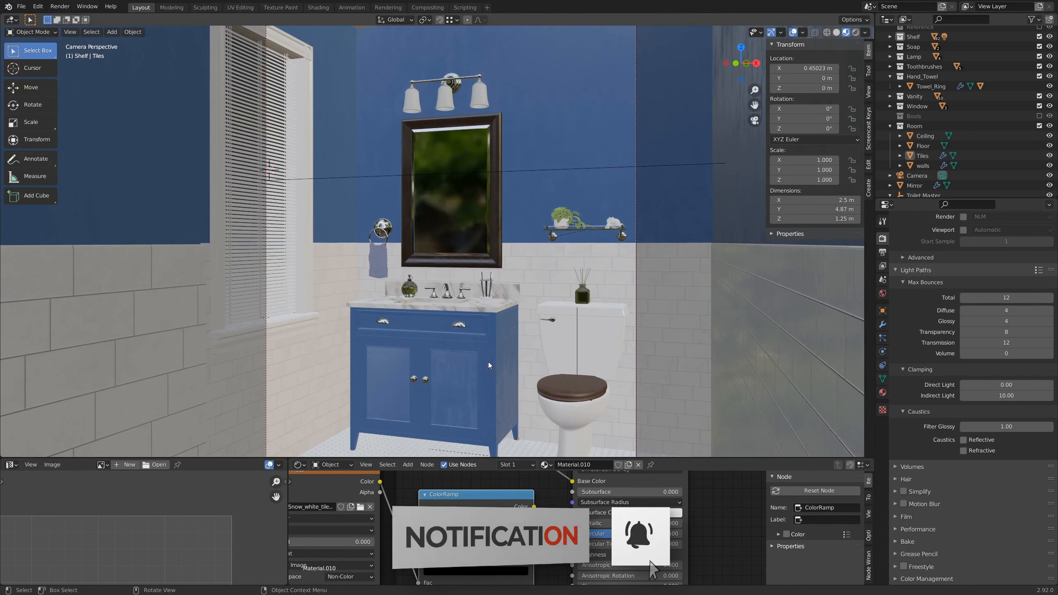
scroll(502, 362, "down", 1)
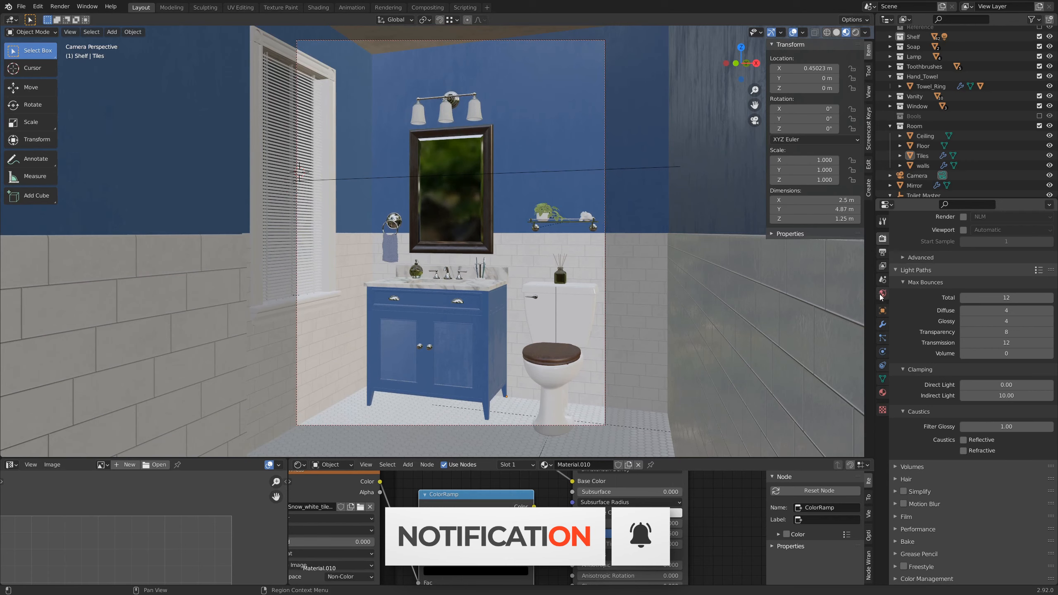
left_click(881, 294)
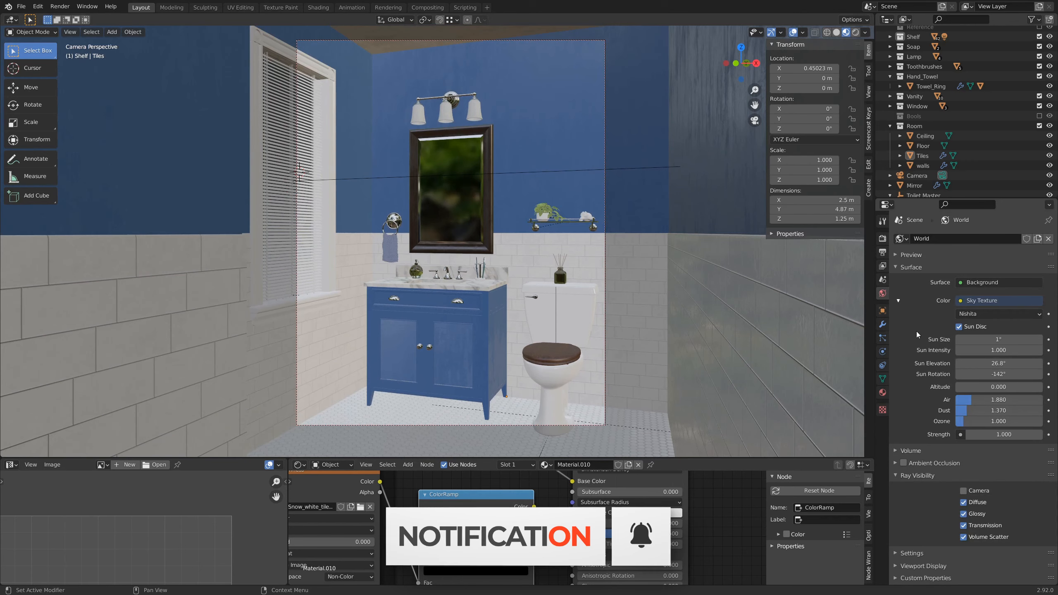
left_click(963, 492)
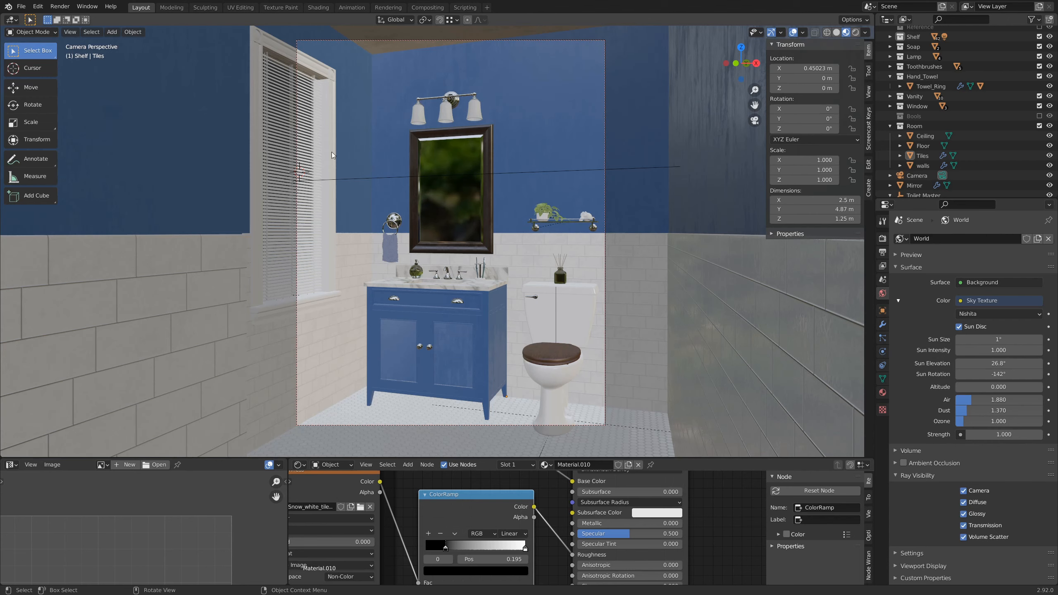
Step: Search the add-on preferences for "image" to check whether the Import Images as Planes add-on is enabled, and close the preferences
key("shift+a")
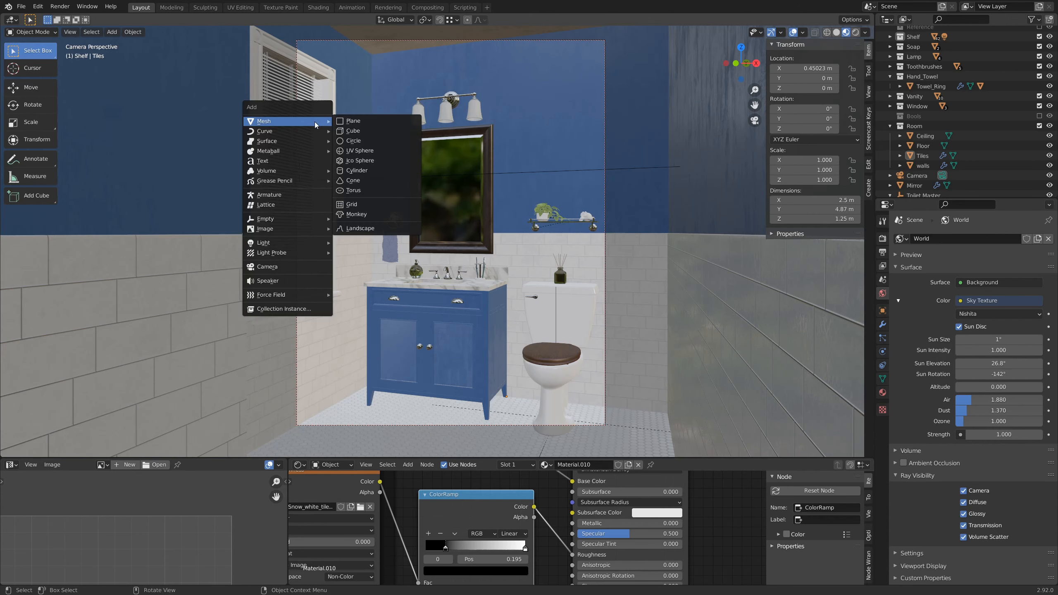
mouse_move(320, 232)
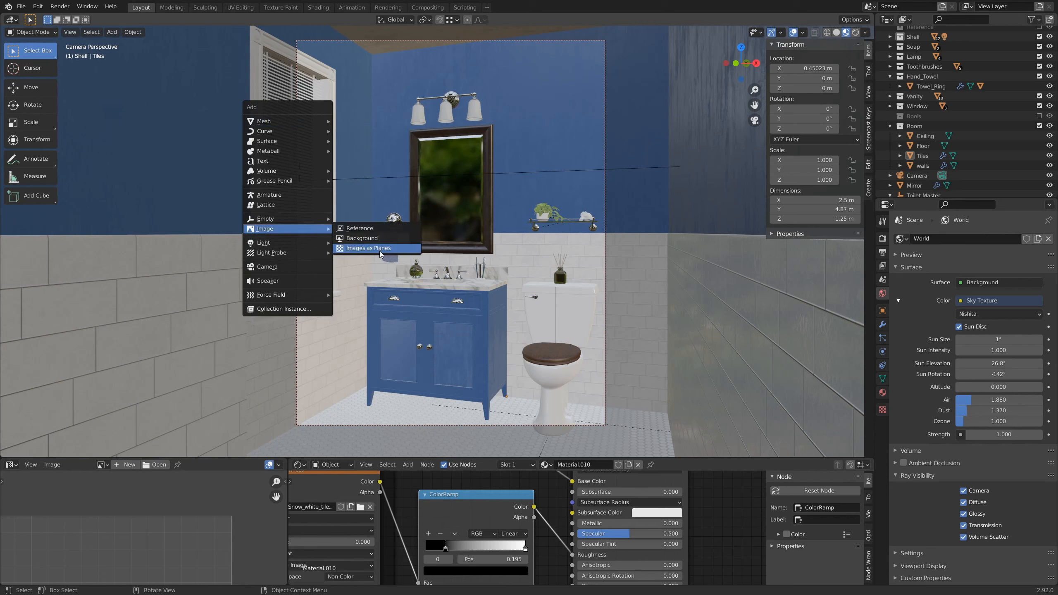
left_click(40, 7)
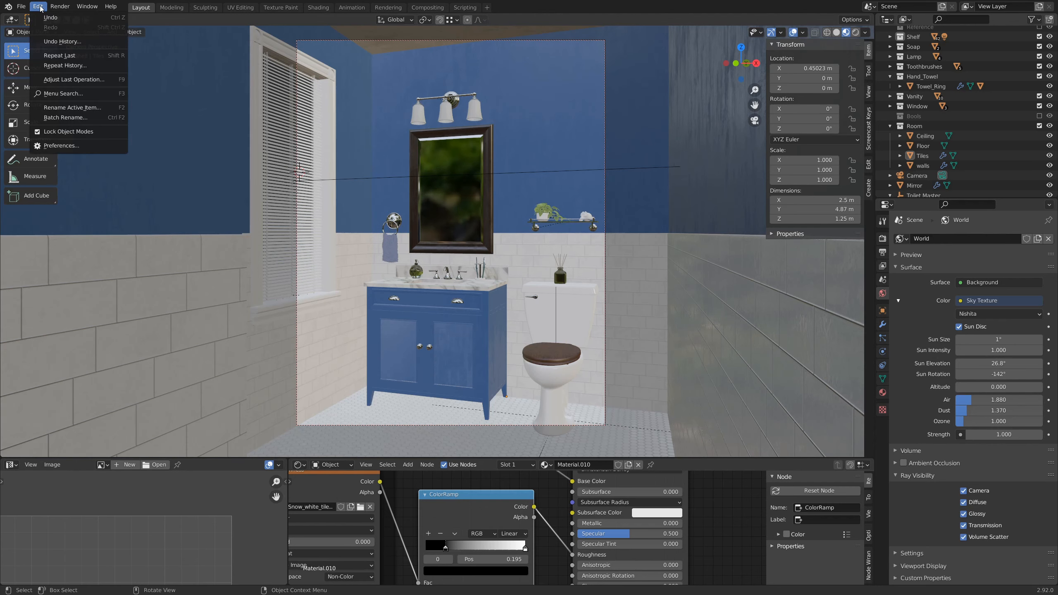
left_click(65, 147)
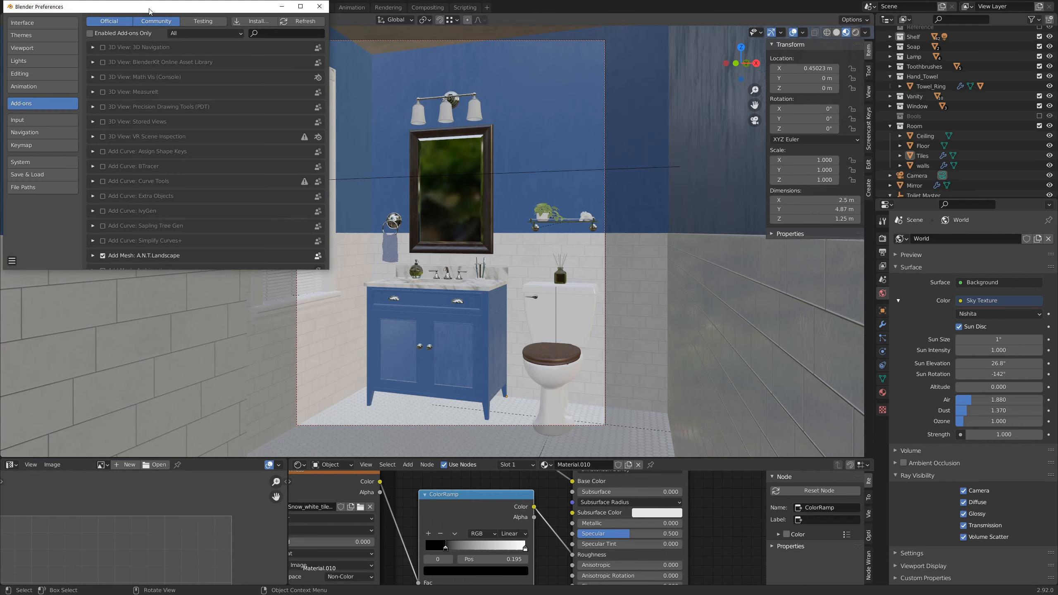
left_click_drag(147, 10, 337, 79)
left_click(463, 101)
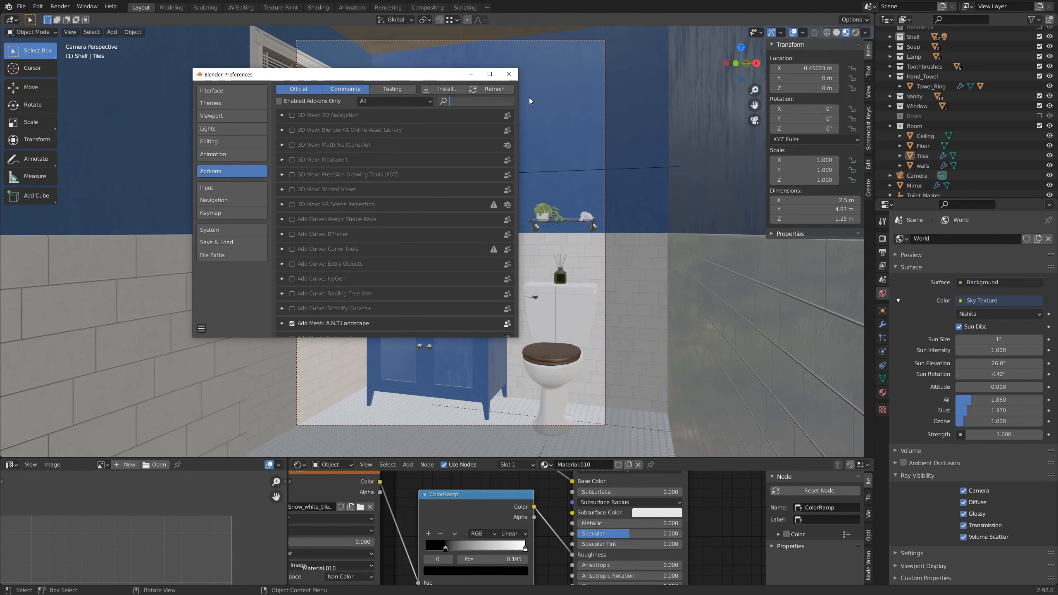
type("image")
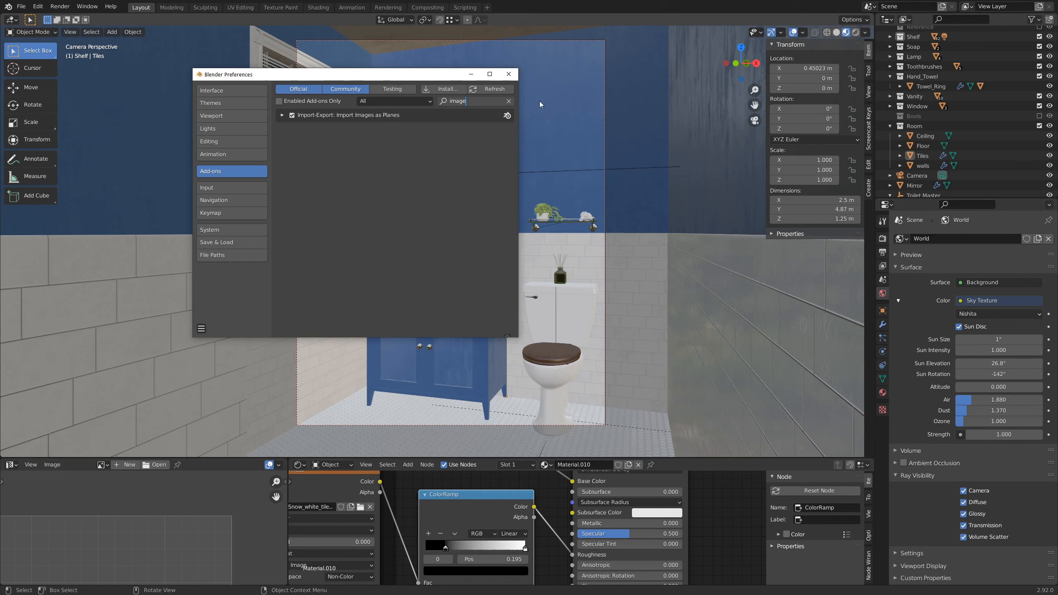
left_click(509, 74)
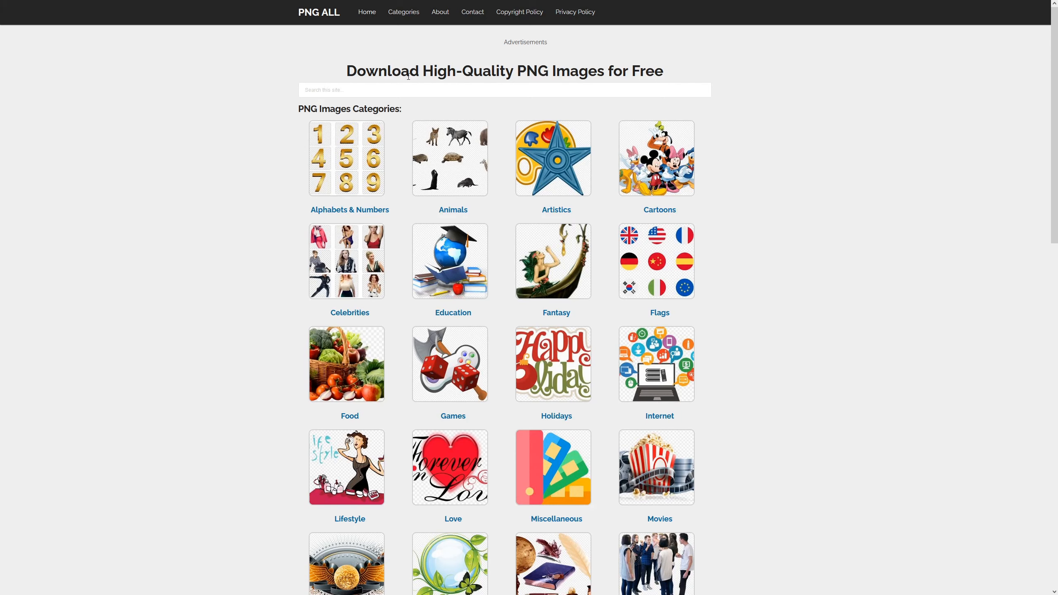
Step: Switch to the PNG All website, search for "branch" and open the Branch PNG gallery
left_click(385, 92)
type("branch")
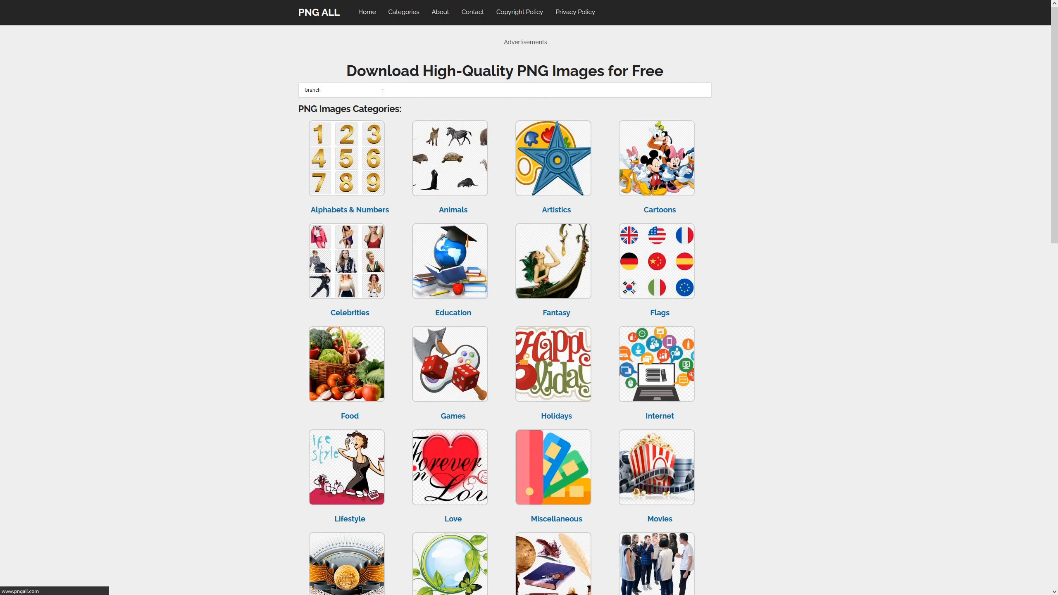
key("Return")
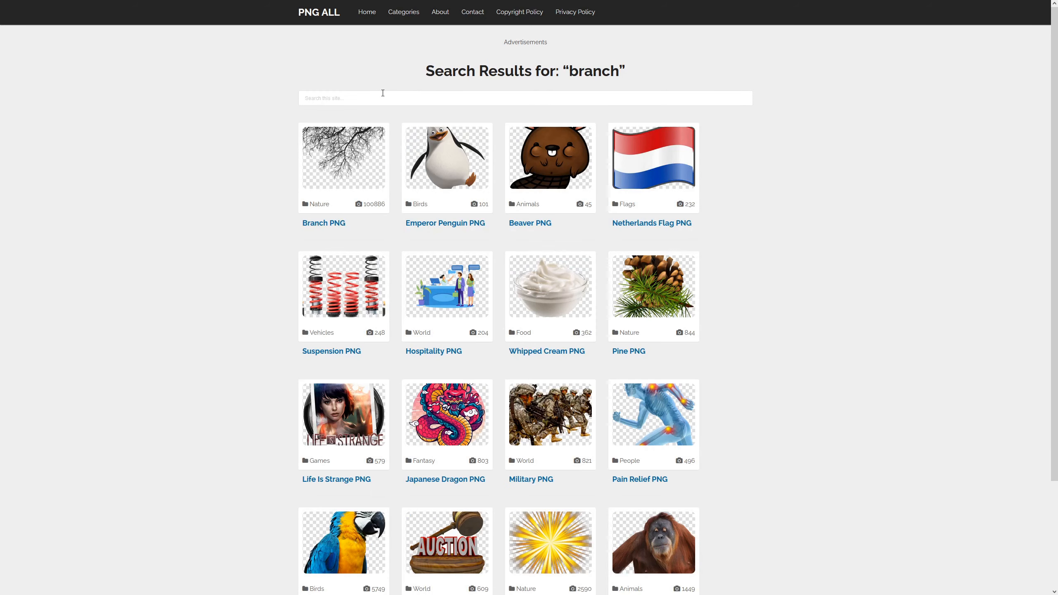
left_click(353, 165)
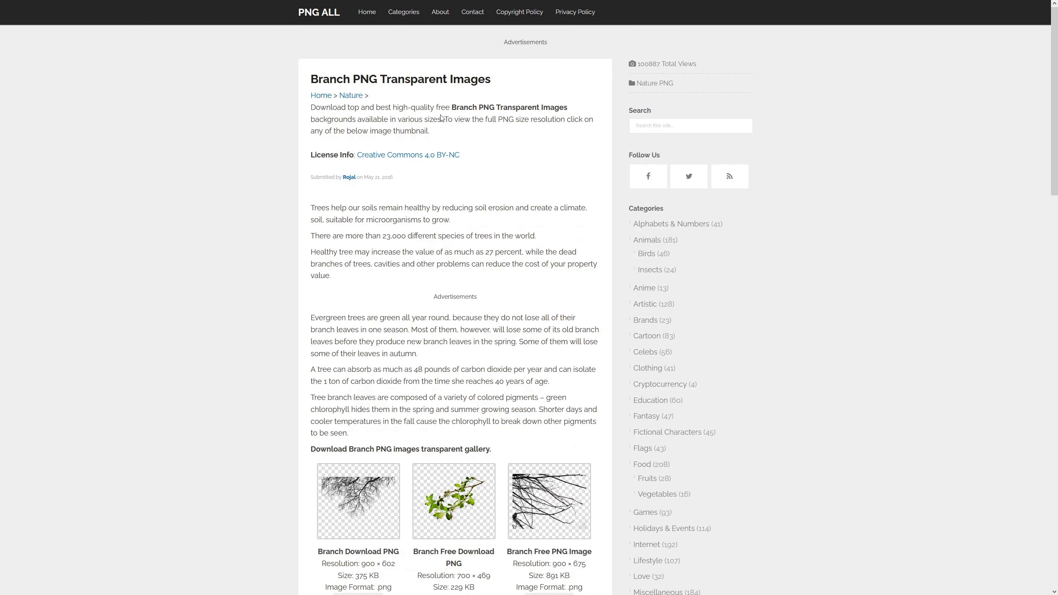
Step: Open the Branch High-Quality PNG from the gallery and download its PNG file
scroll(486, 132, "down", 3)
scroll(487, 136, "down", 7)
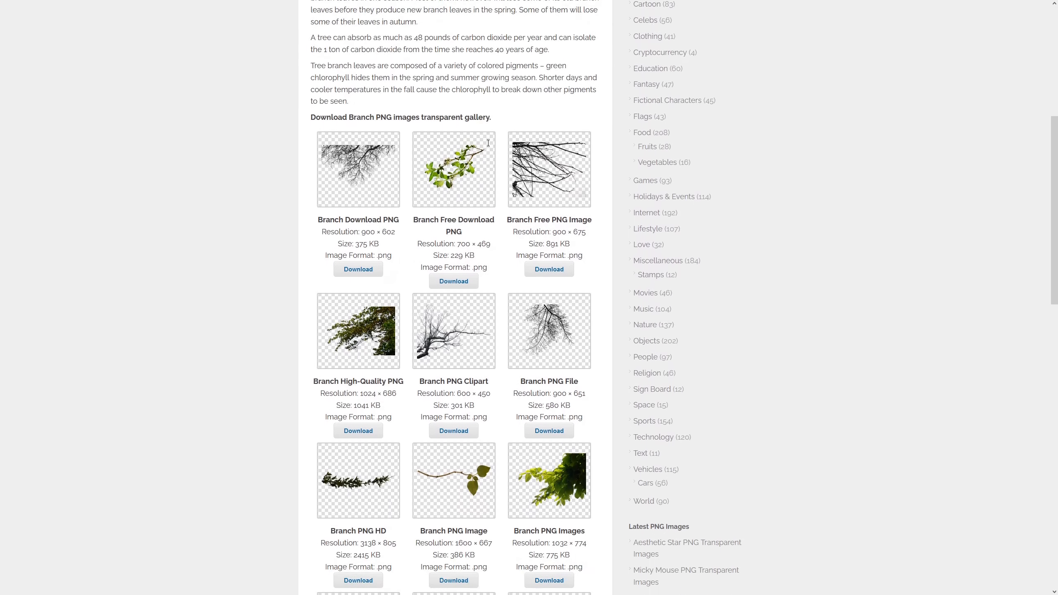
scroll(506, 164, "down", 3)
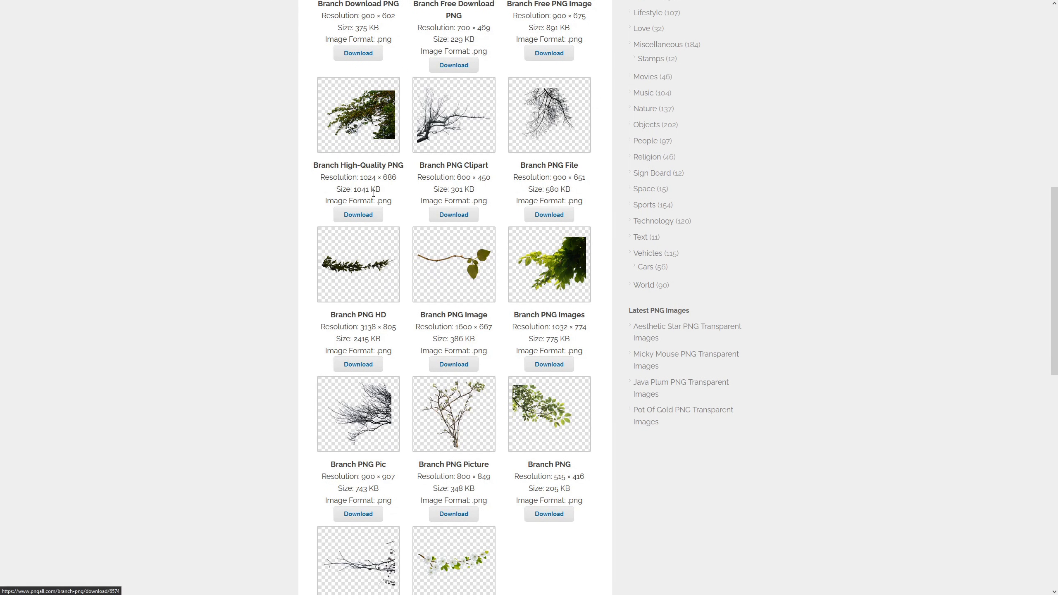
left_click(359, 215)
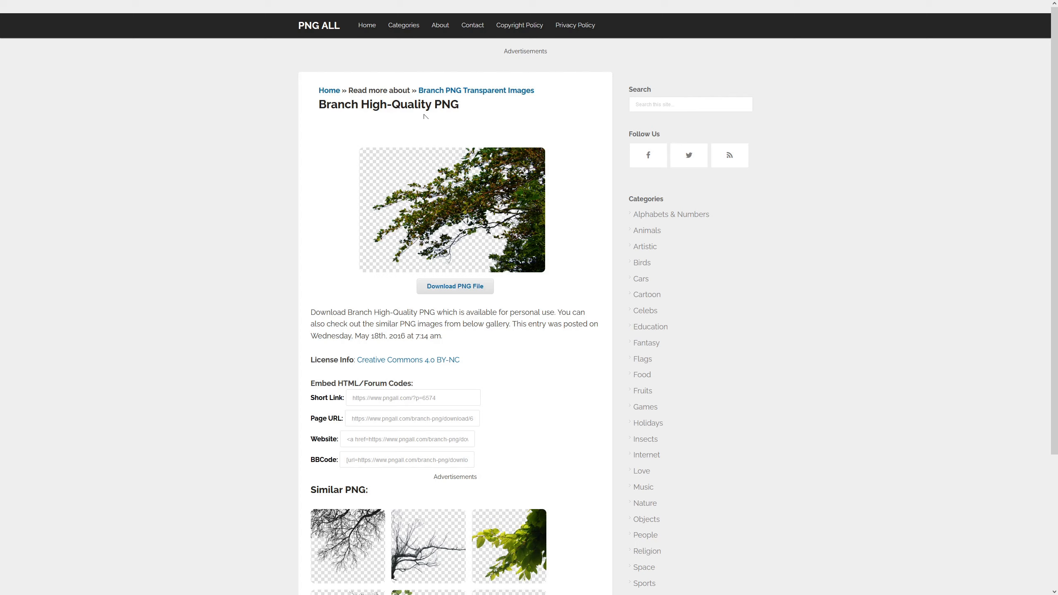
scroll(553, 344, "down", 4)
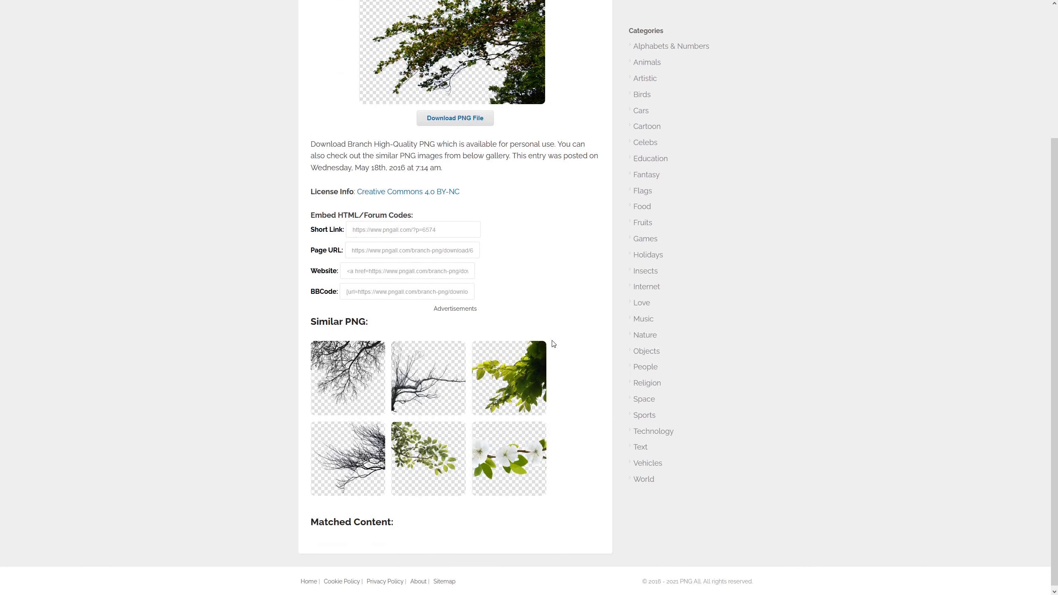
scroll(553, 343, "up", 3)
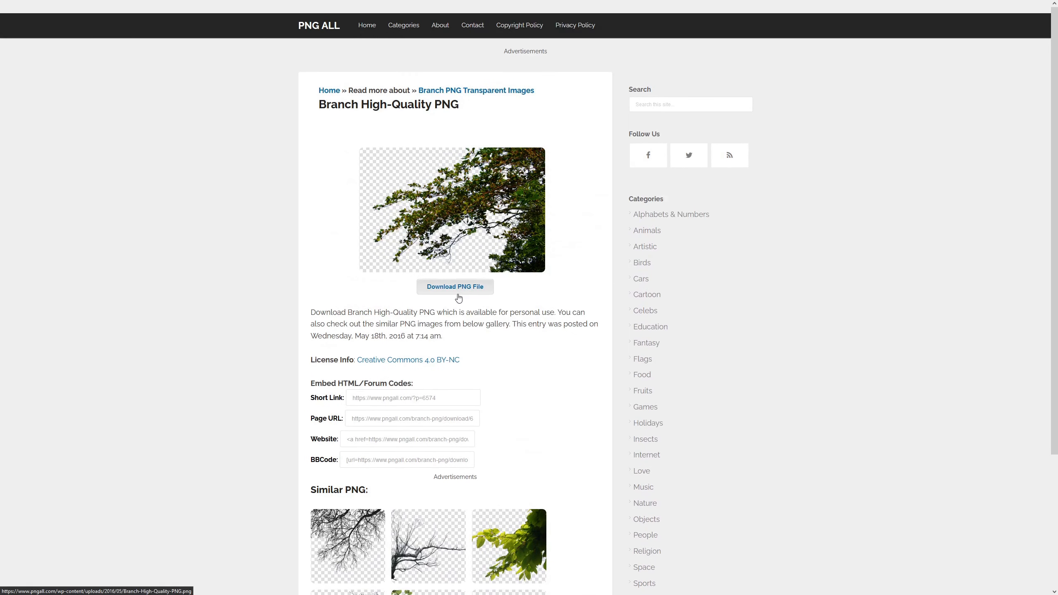
left_click(462, 285)
left_click(519, 366)
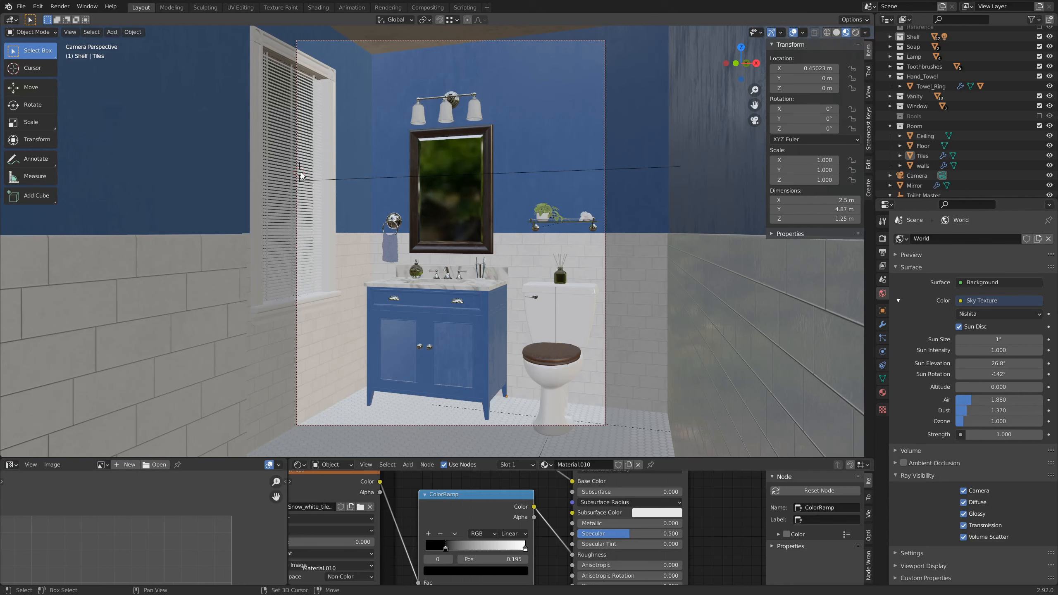
Step: Switch to Blender and import the hanging leafy branches PNG from the Resources folder as an image plane at the 3D cursor
key("shift+s")
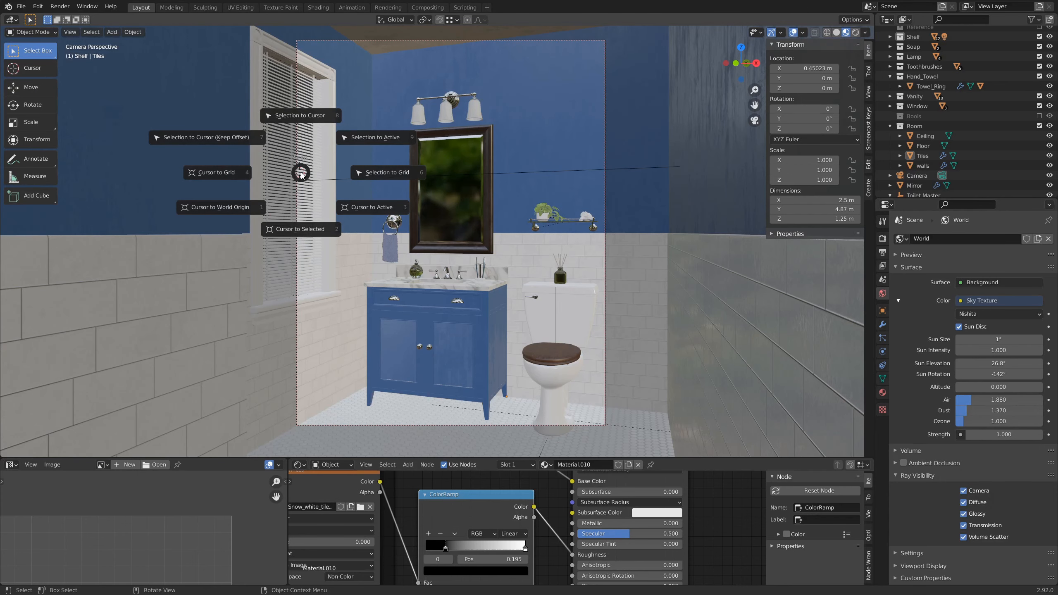
key("Escape")
key("shift+a")
mouse_move(305, 194)
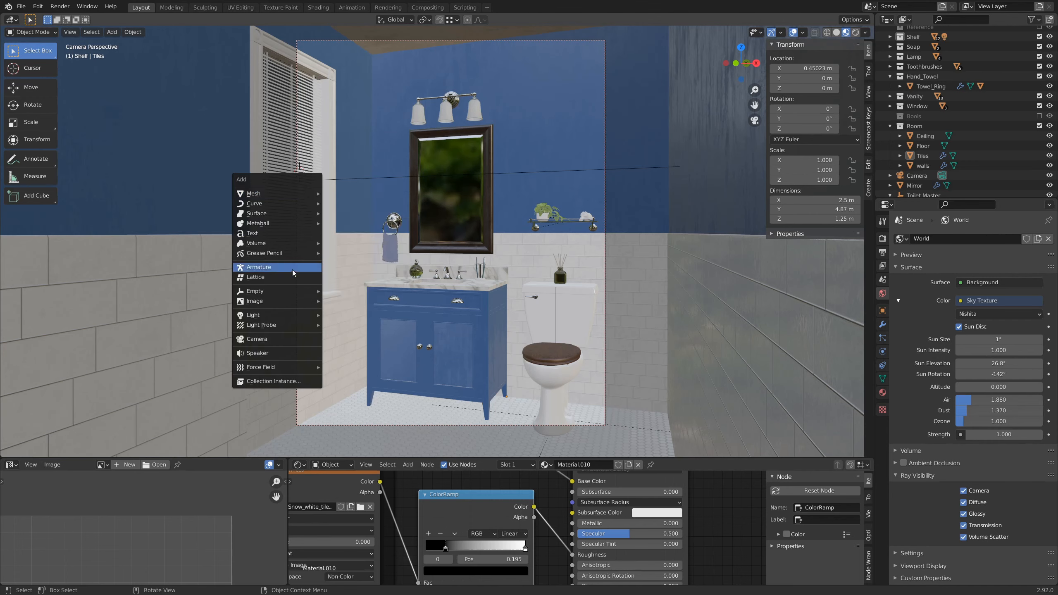
mouse_move(295, 301)
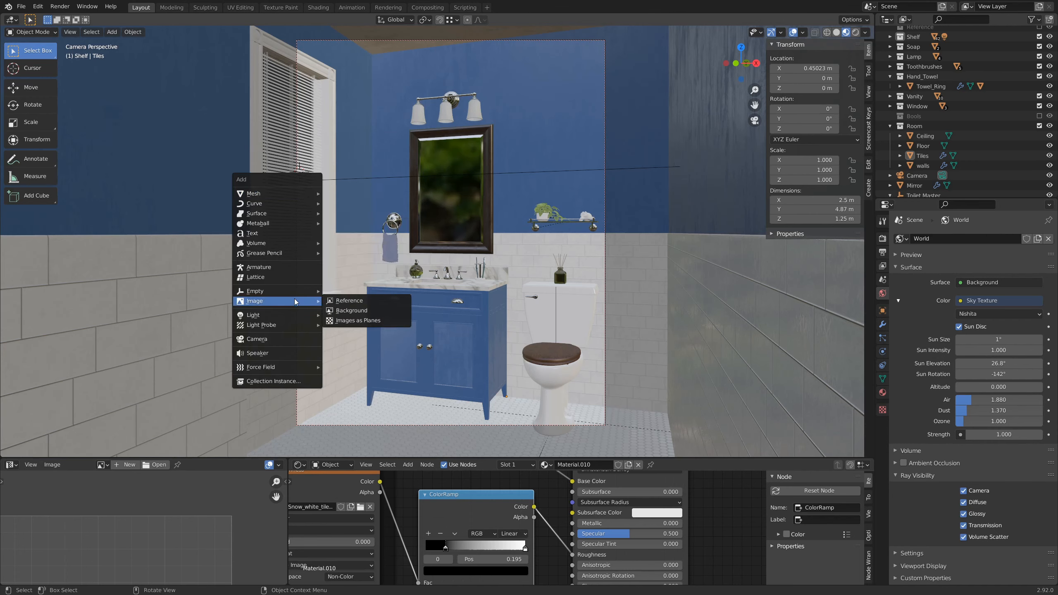
left_click(352, 320)
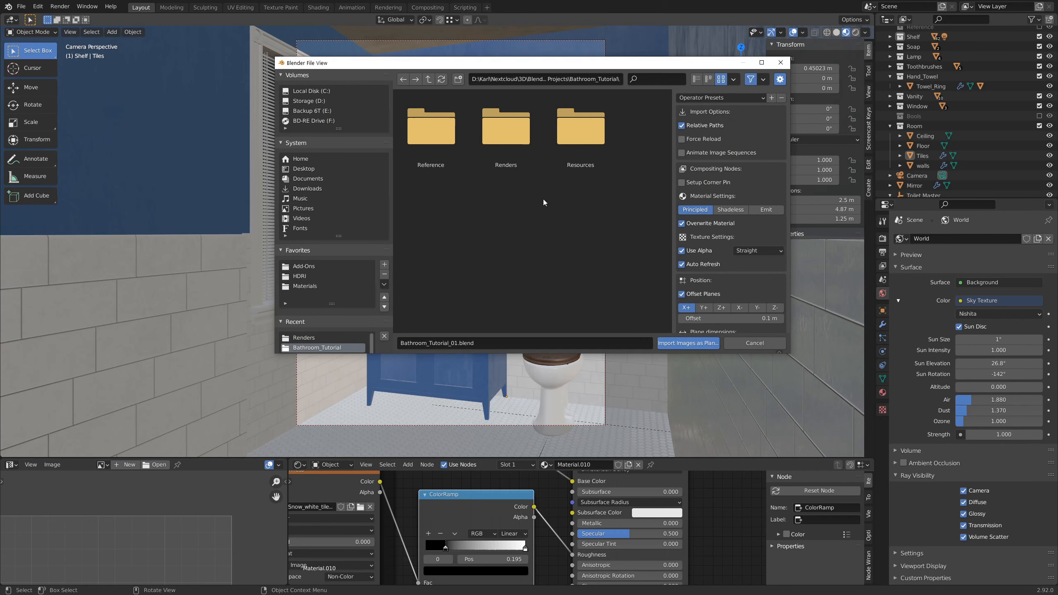
double_click(577, 150)
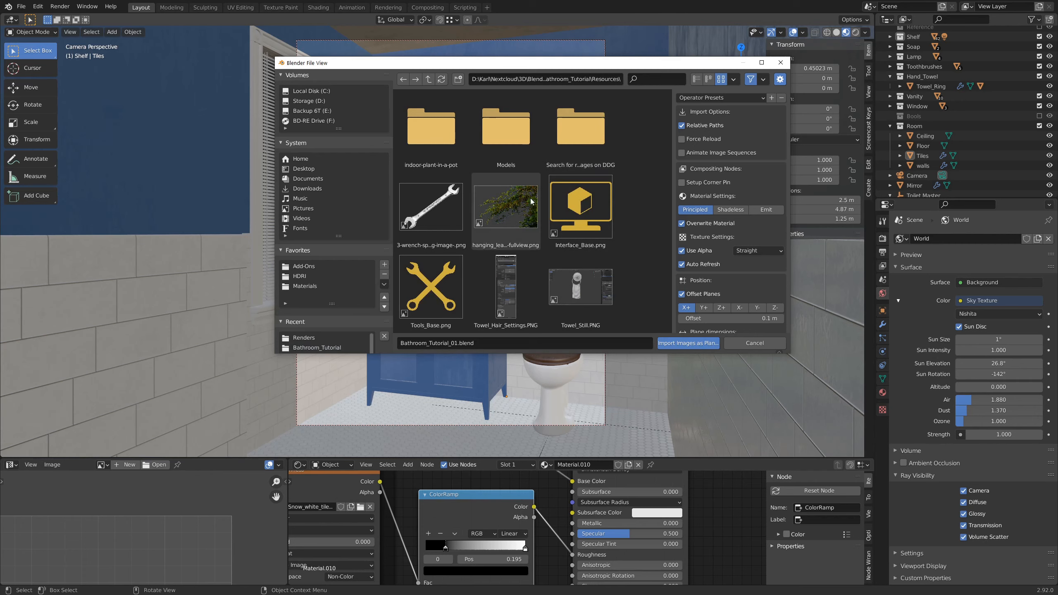
left_click(512, 204)
double_click(512, 201)
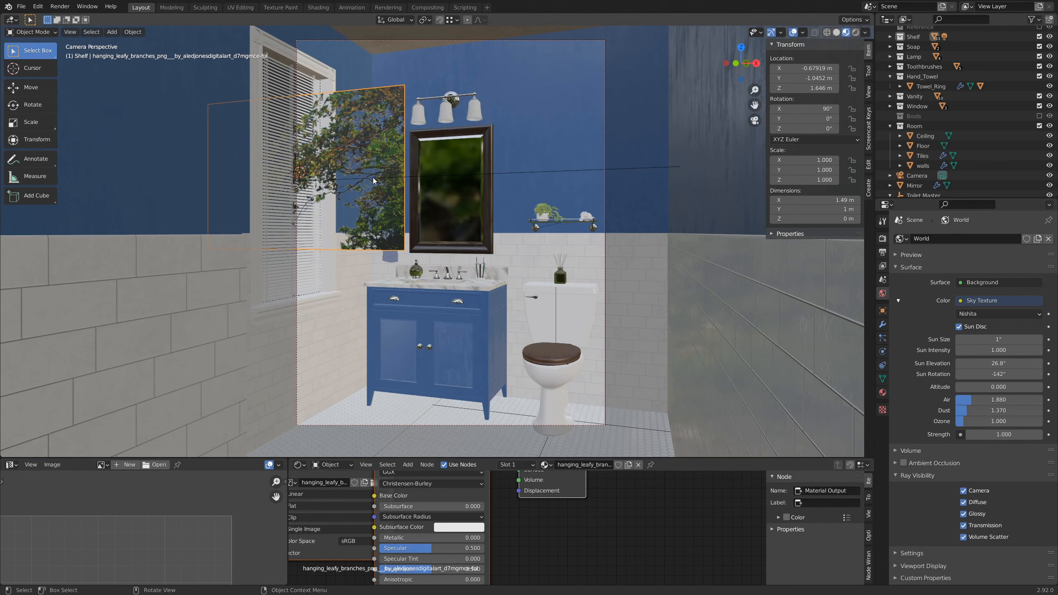
Step: Isolate the leafy branch plane and spread apart its image texture, Principled BSDF and Material Output nodes to show their links
key("KP_Divide")
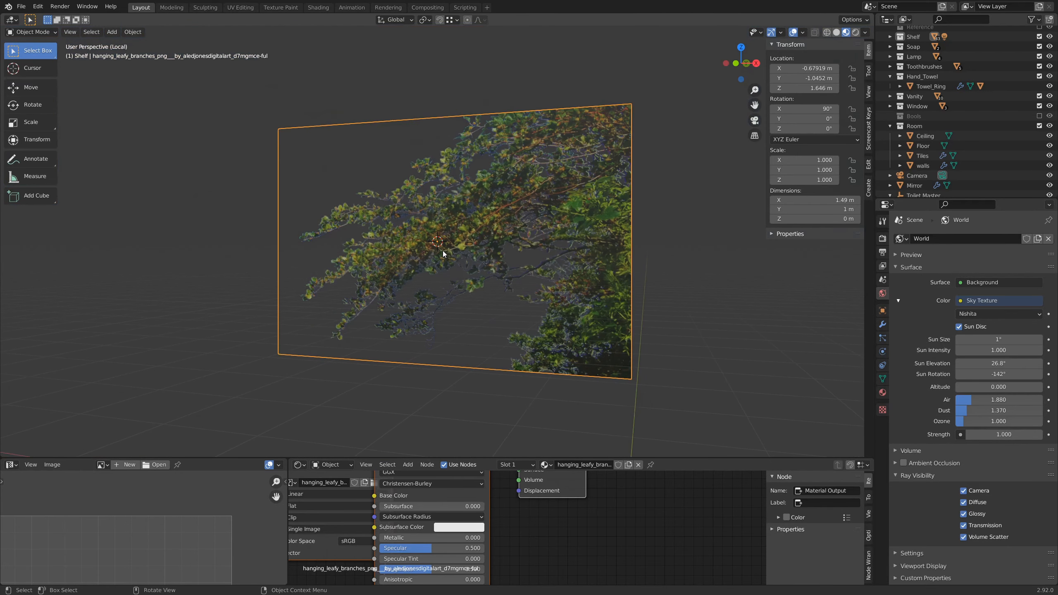
middle_click_drag(443, 252, 470, 264)
scroll(471, 264, "down", 1)
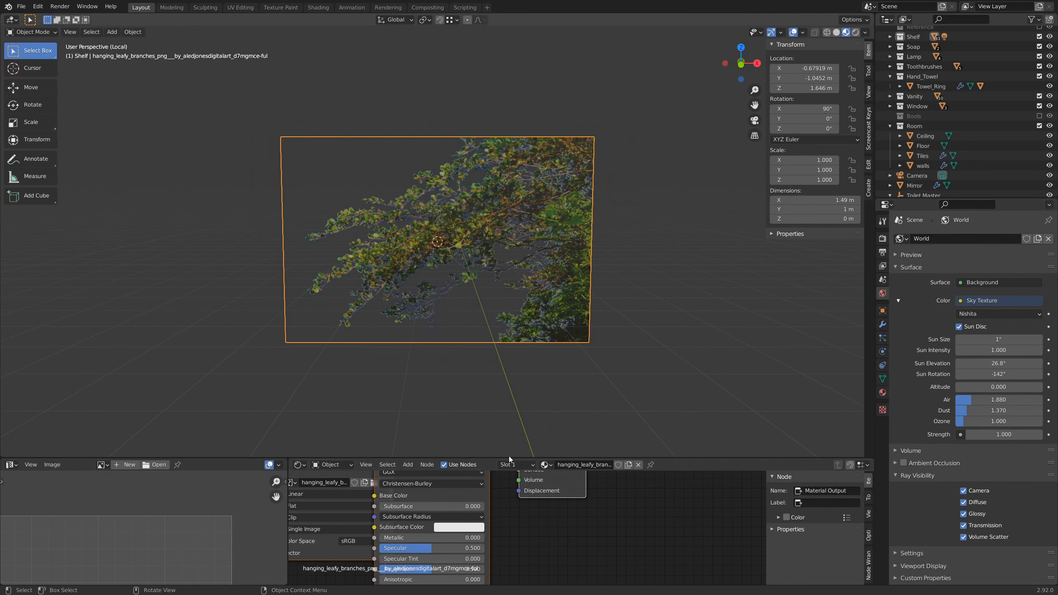
left_click_drag(509, 457, 350, 237)
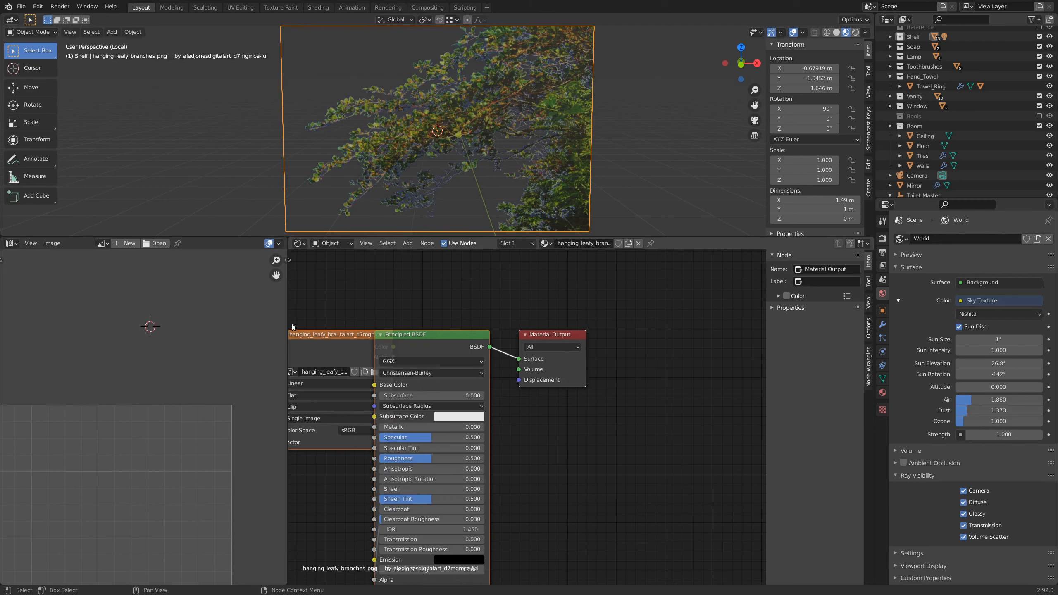
left_click_drag(285, 318, 157, 321)
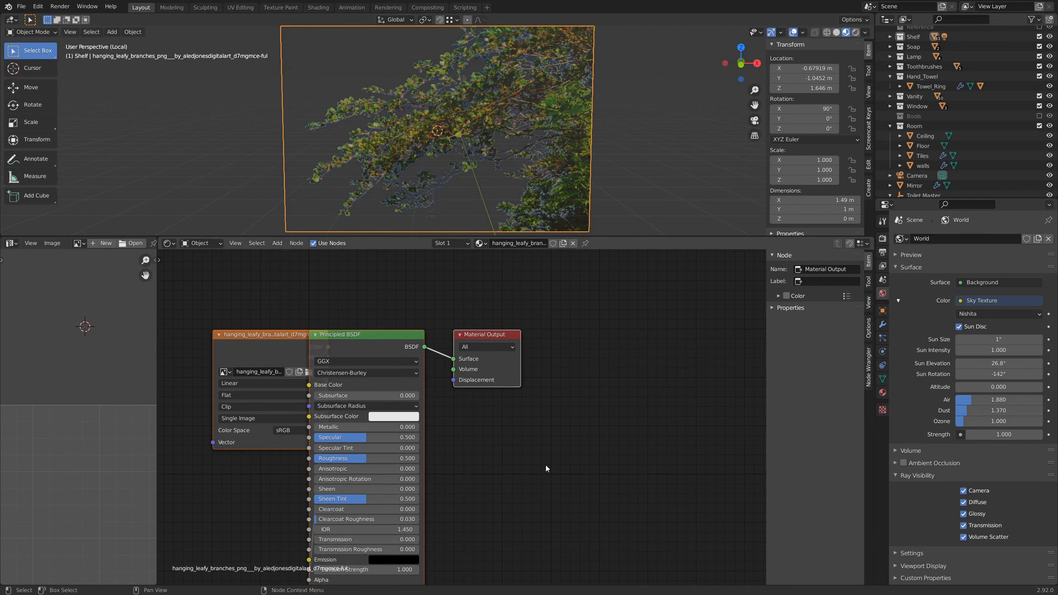
key("Home")
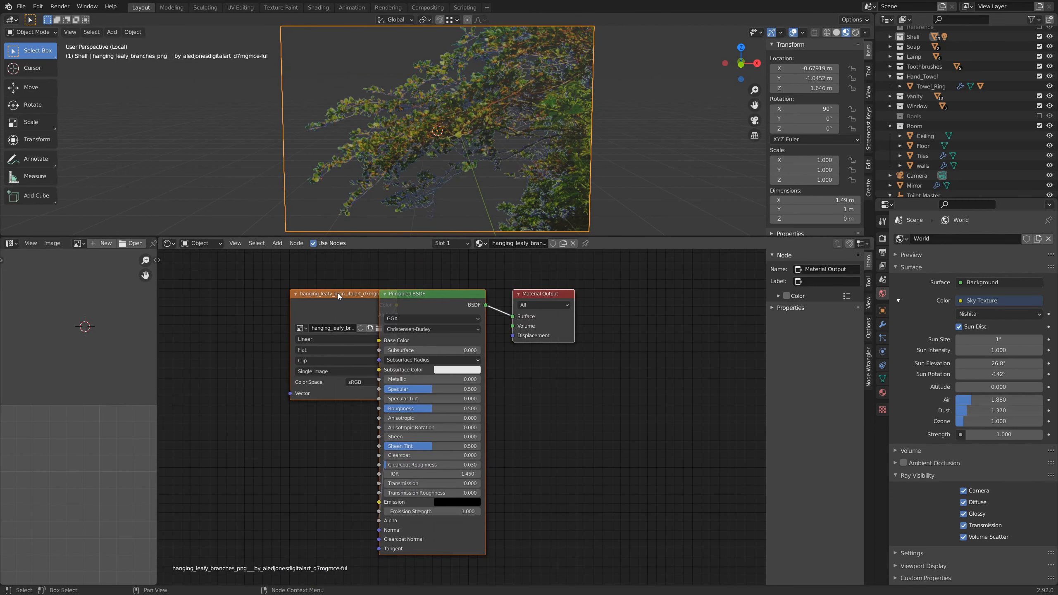
left_click_drag(352, 300, 234, 336)
left_click(566, 294)
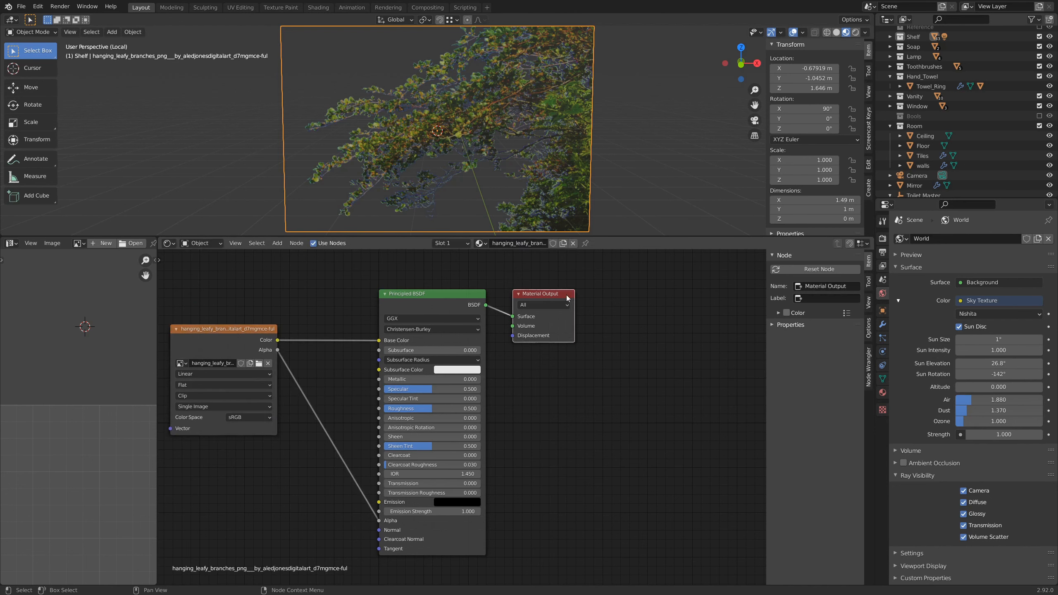
left_click_drag(566, 295, 594, 285)
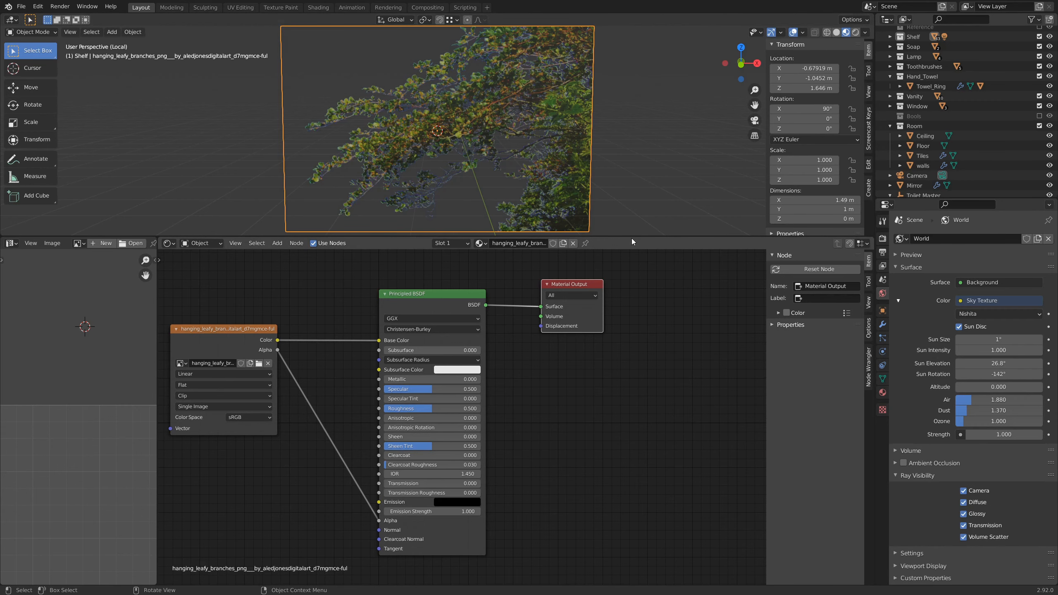
left_click_drag(632, 236, 624, 425)
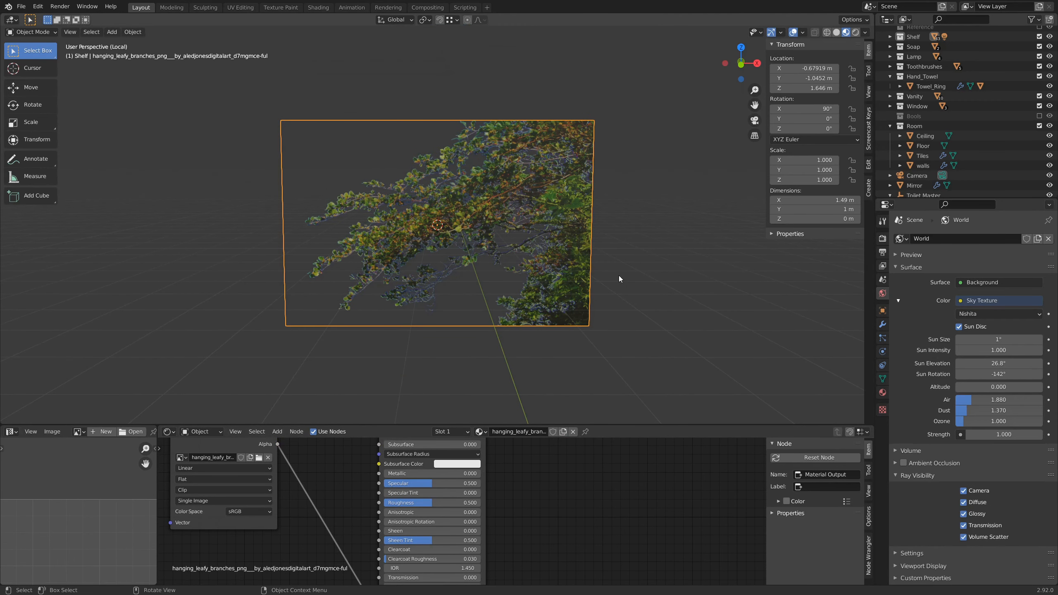
Step: Leave local view and rotate the leafy branch plane by -90° in the top view so it runs parallel to the window wall
key("KP_Divide")
scroll(456, 101, "down", 3)
middle_click_drag(456, 100, 389, 166)
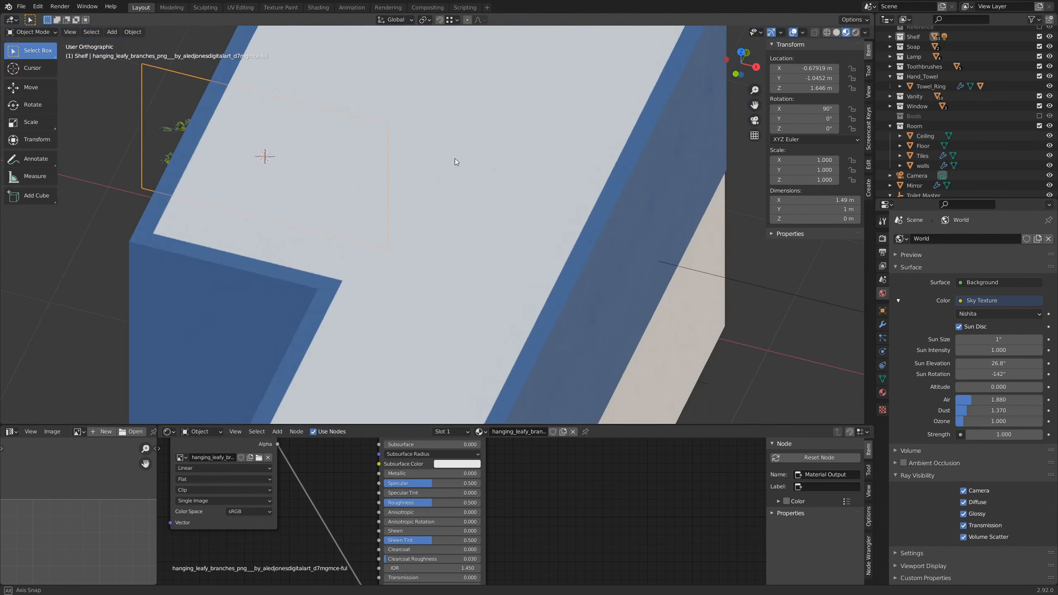
key("KP_7")
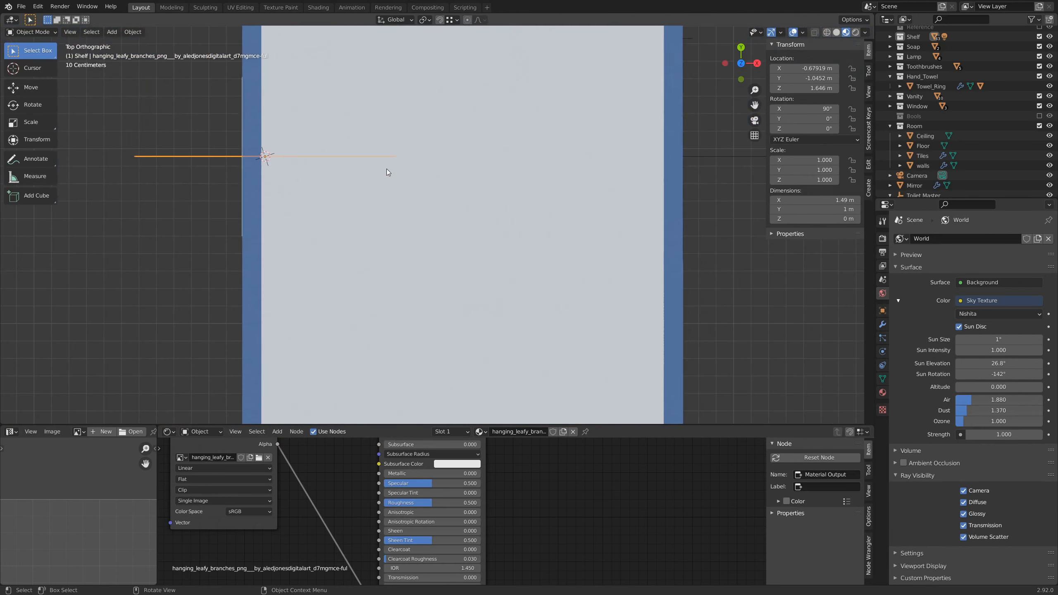
key("r")
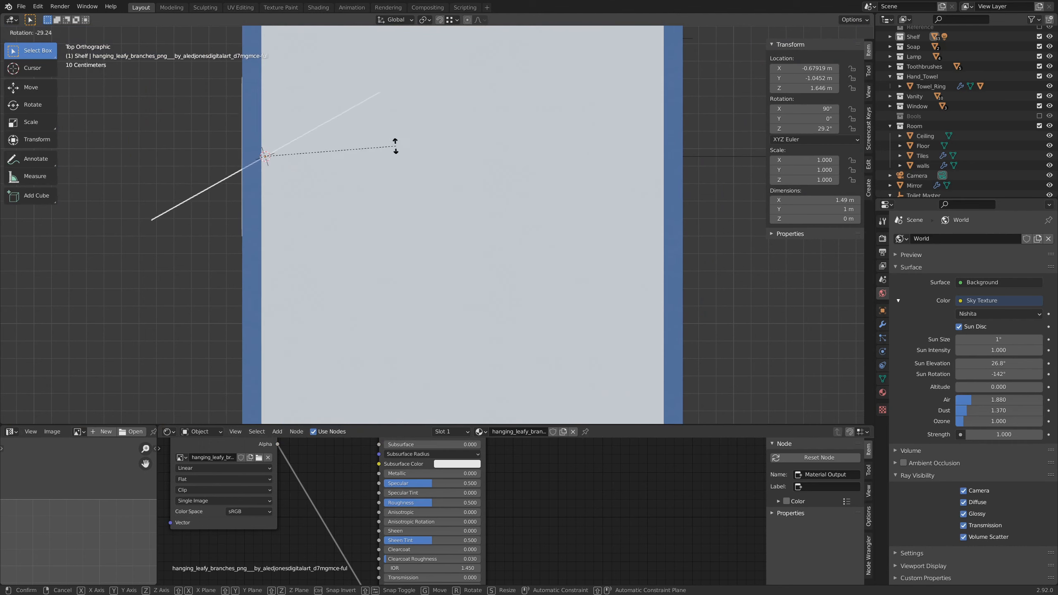
type("-90")
key("Return")
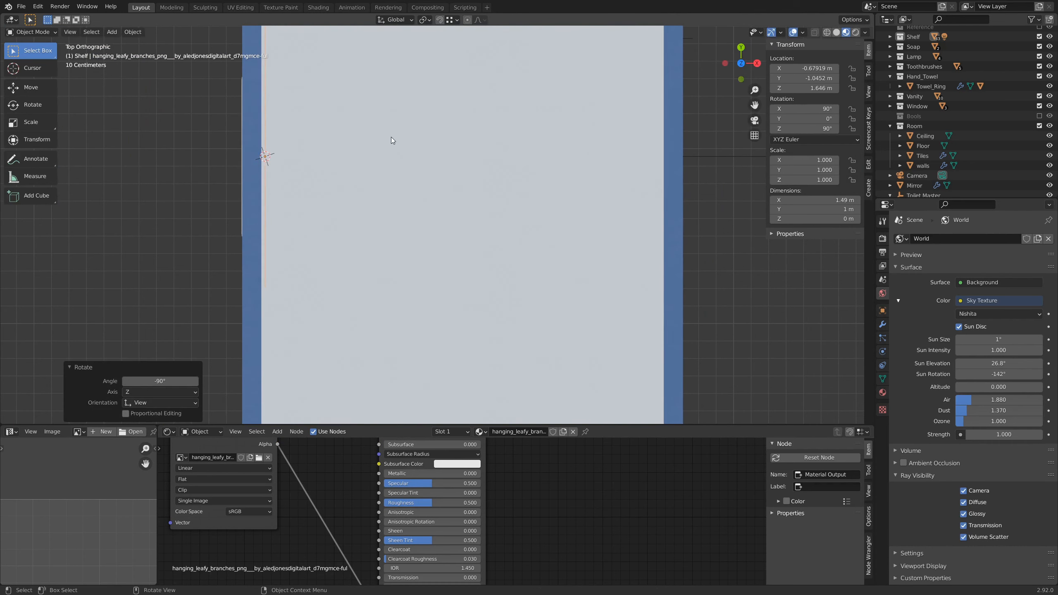
Step: Move the leafy branch plane about -0.21 m in X outside the wall, and about -0.19 m in Y and 0.26 m up in front of the window
key("g")
key("x")
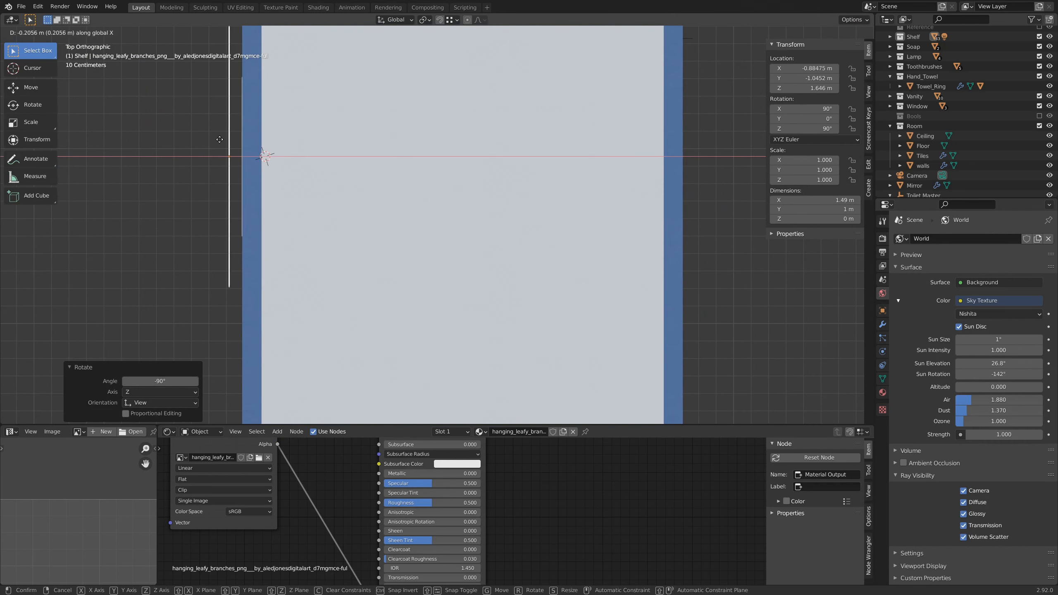
left_click(228, 148)
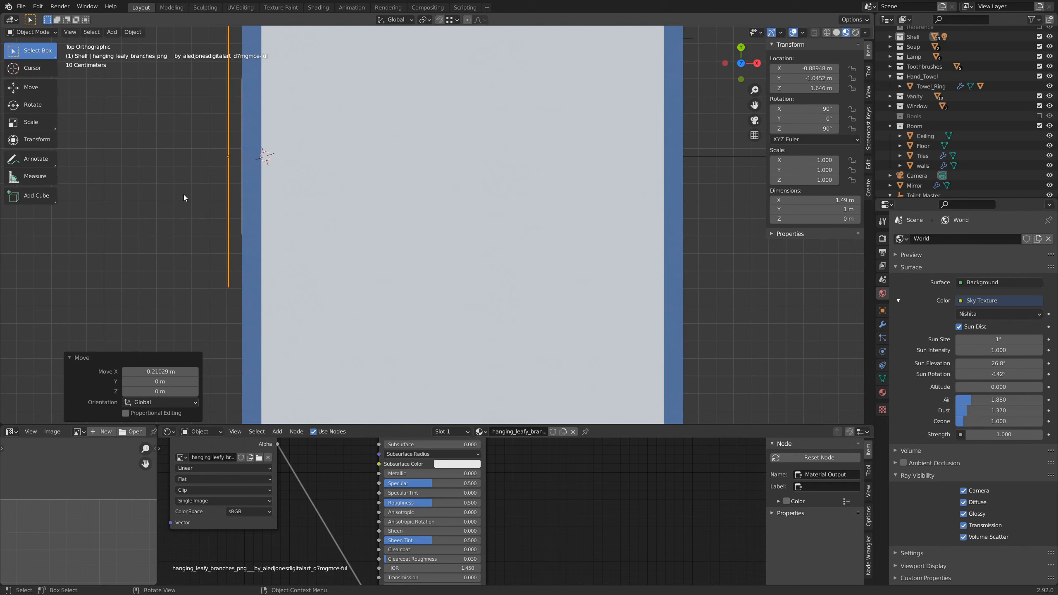
key("ctrl+KP_3")
middle_click_drag(183, 197, 288, 257, "shift")
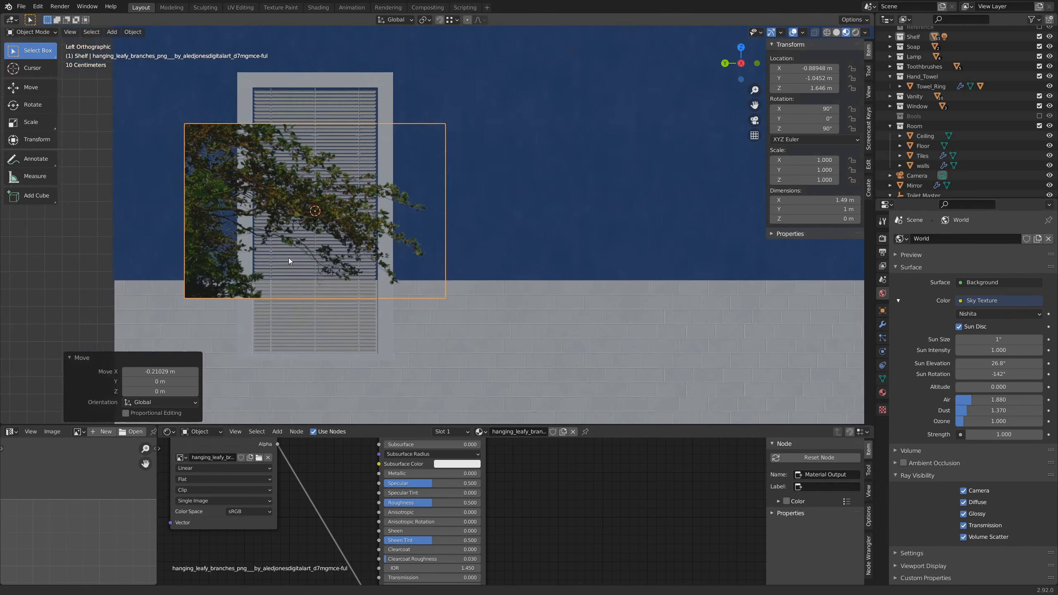
scroll(300, 262, "down", 2)
key("g")
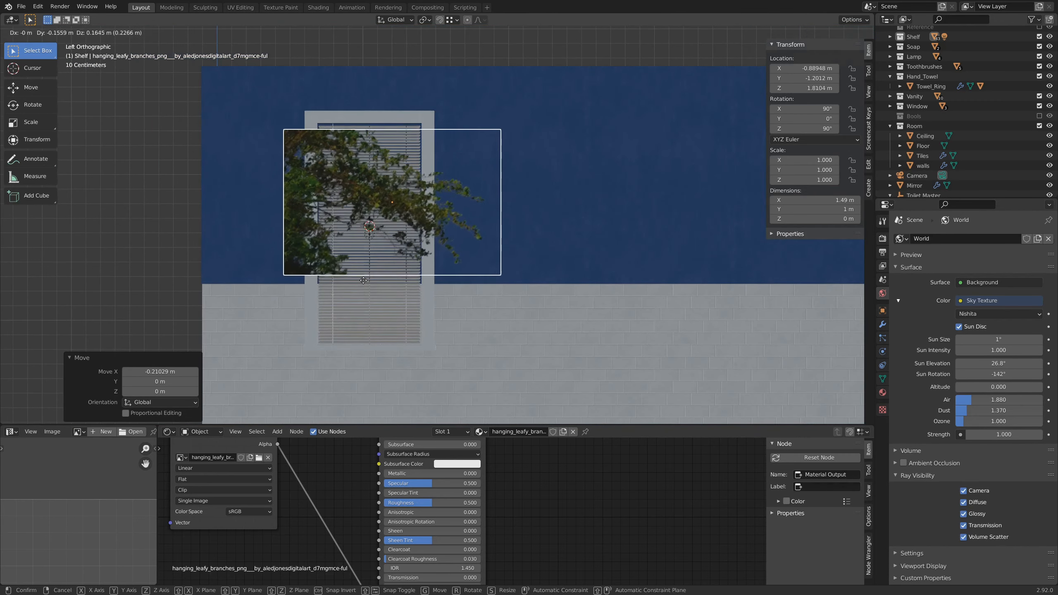
left_click(368, 269)
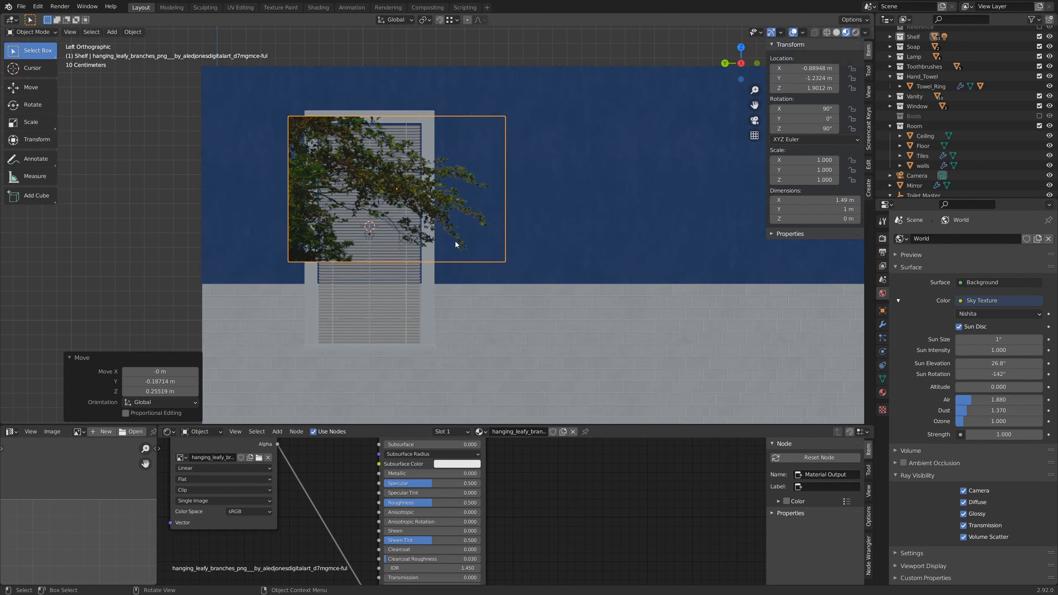
Step: Show the camera view in rendered shading and limit the render region to the window, mirror and sink area
middle_click_drag(499, 204, 501, 253)
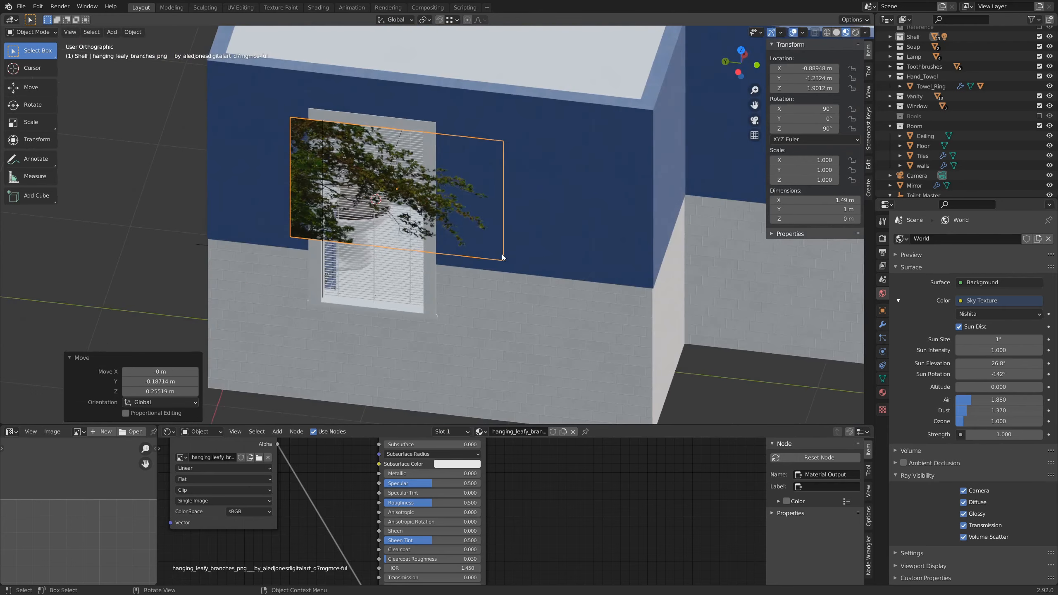
scroll(502, 253, "down", 1)
key("KP_0")
scroll(459, 254, "up", 5)
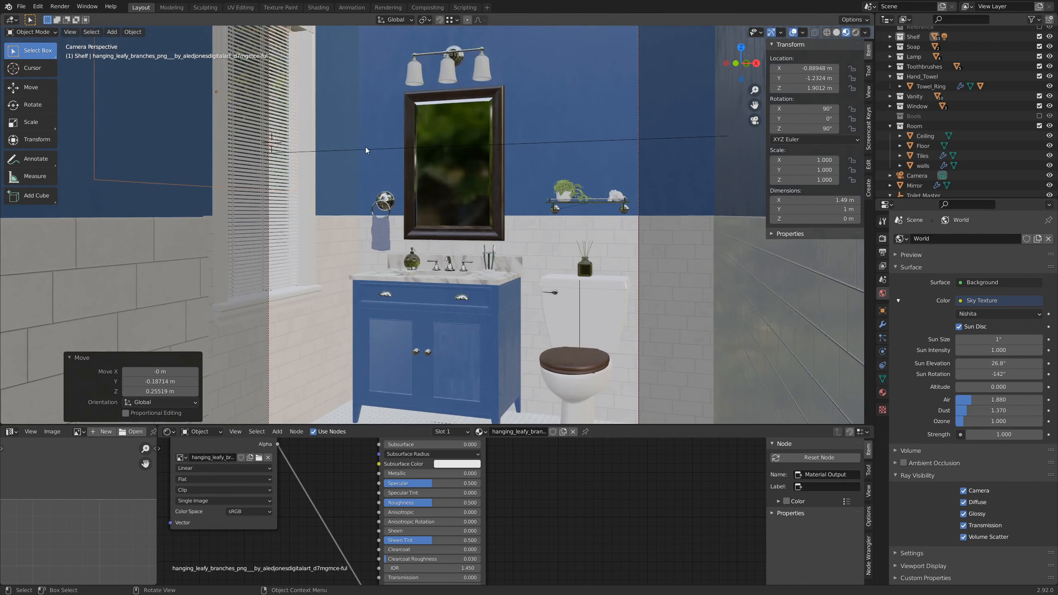
key("z")
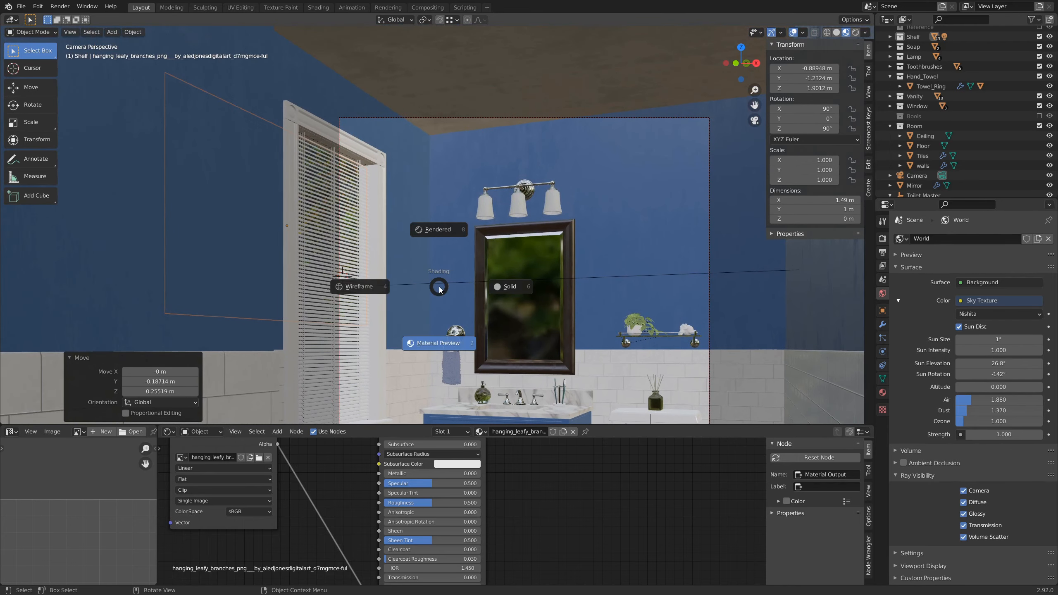
key("8")
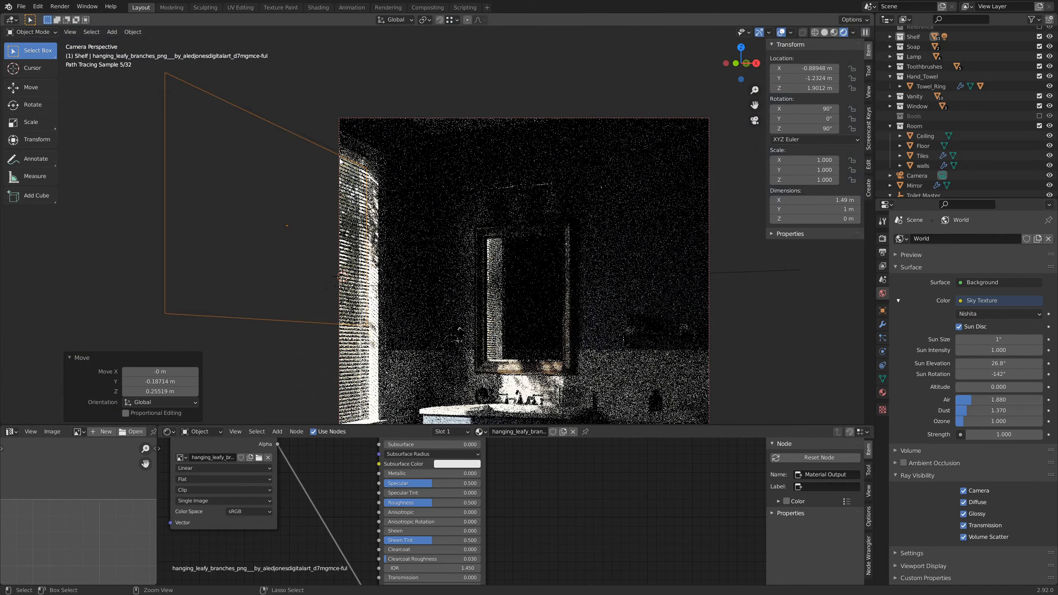
key("ctrl+b")
left_click_drag(318, 129, 573, 418)
middle_click_drag(473, 318, 482, 260, "shift")
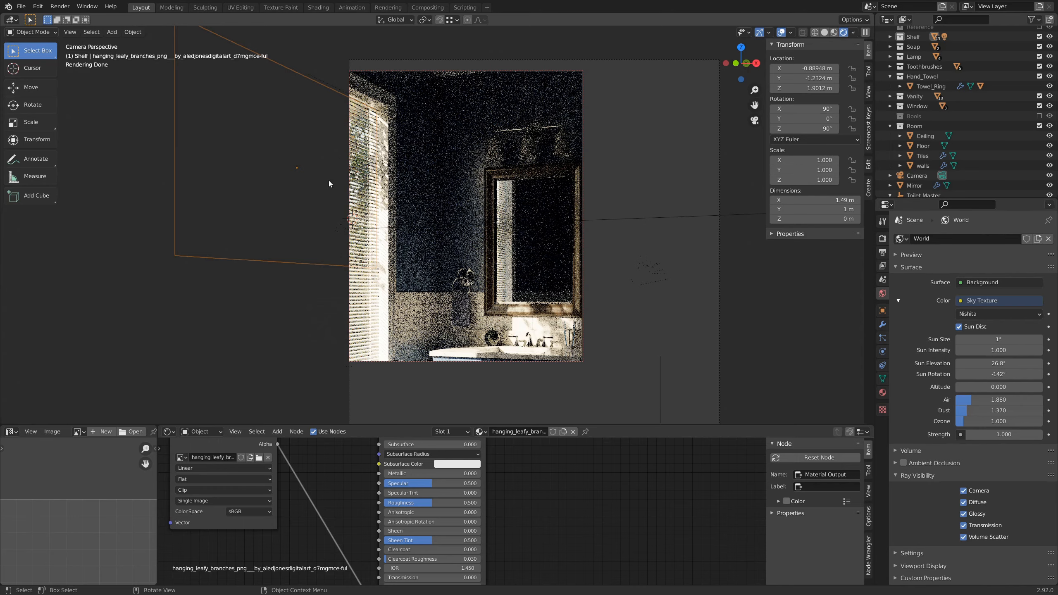
middle_click_drag(369, 163, 381, 182, "shift")
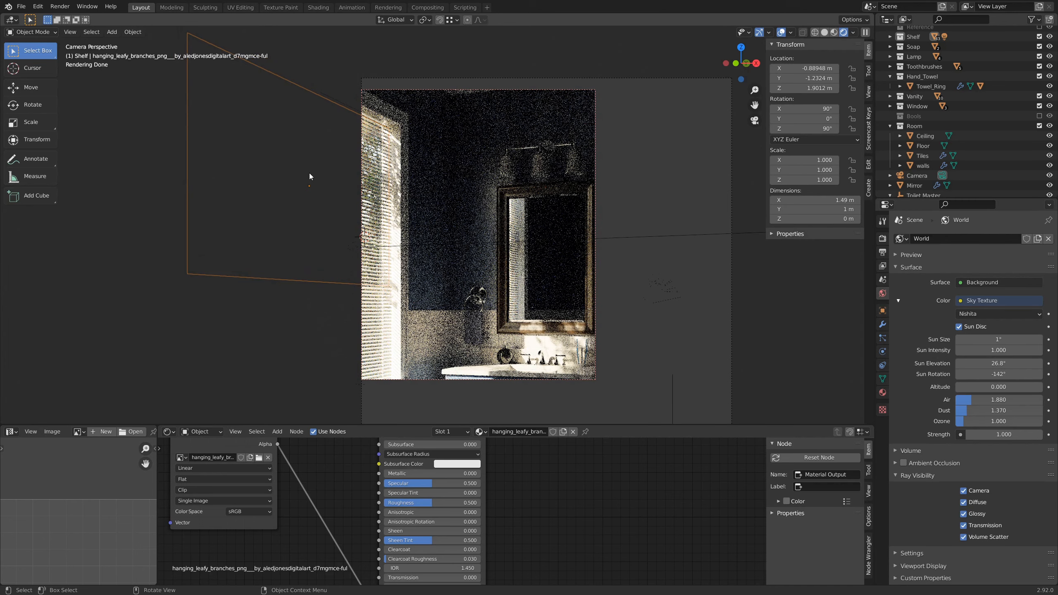
Step: Mirror the leafy branch plane by scaling it -1 along its local X axis
key("s")
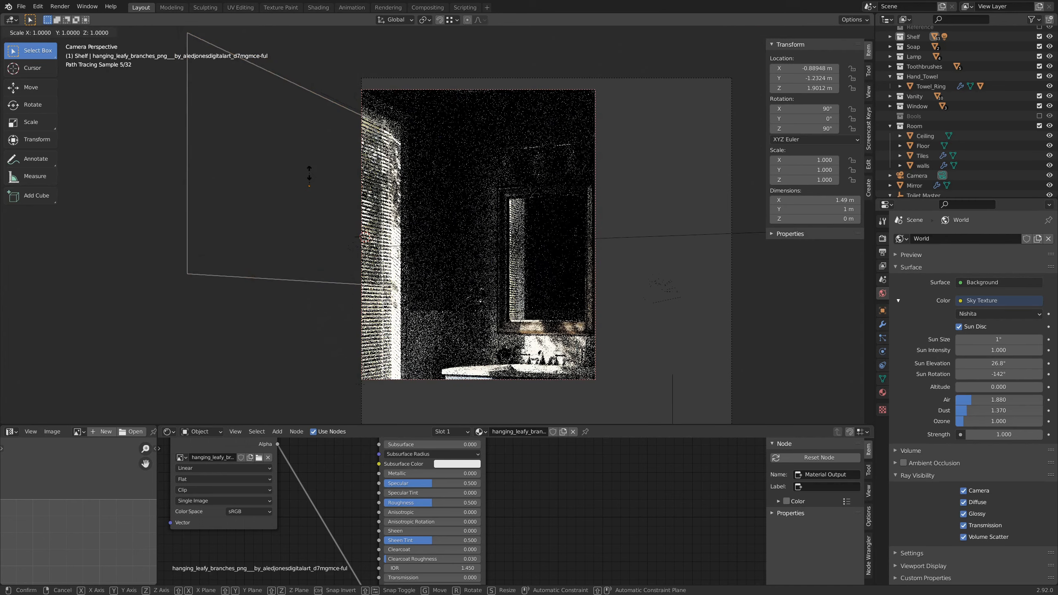
key("x")
key("x")
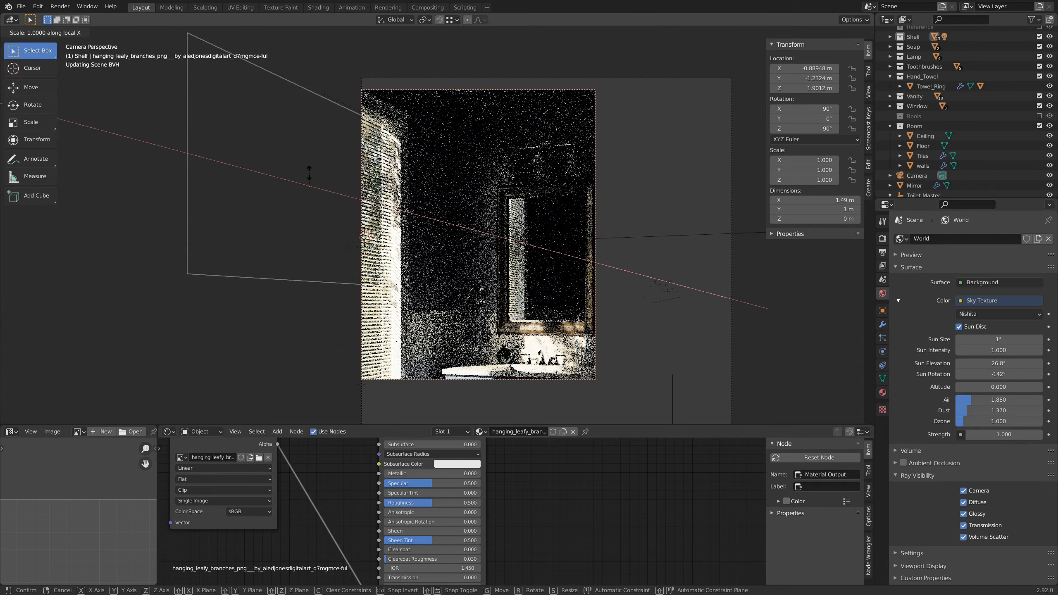
type("-1")
key("Return")
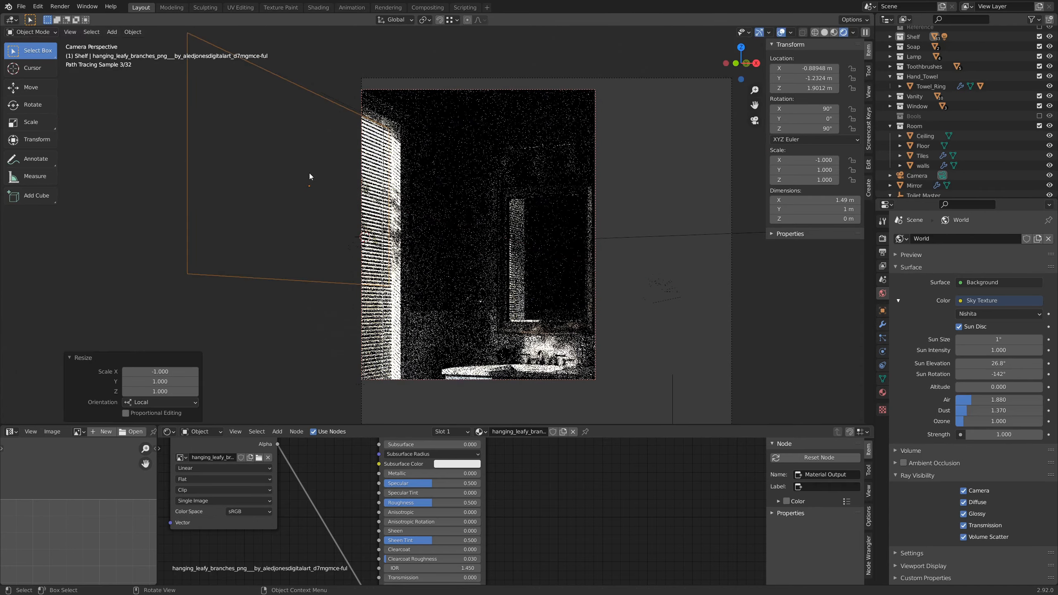
Step: Move the leafy branch plane about -0.75 m along its local X axis and about -0.06 m along global X
key("g")
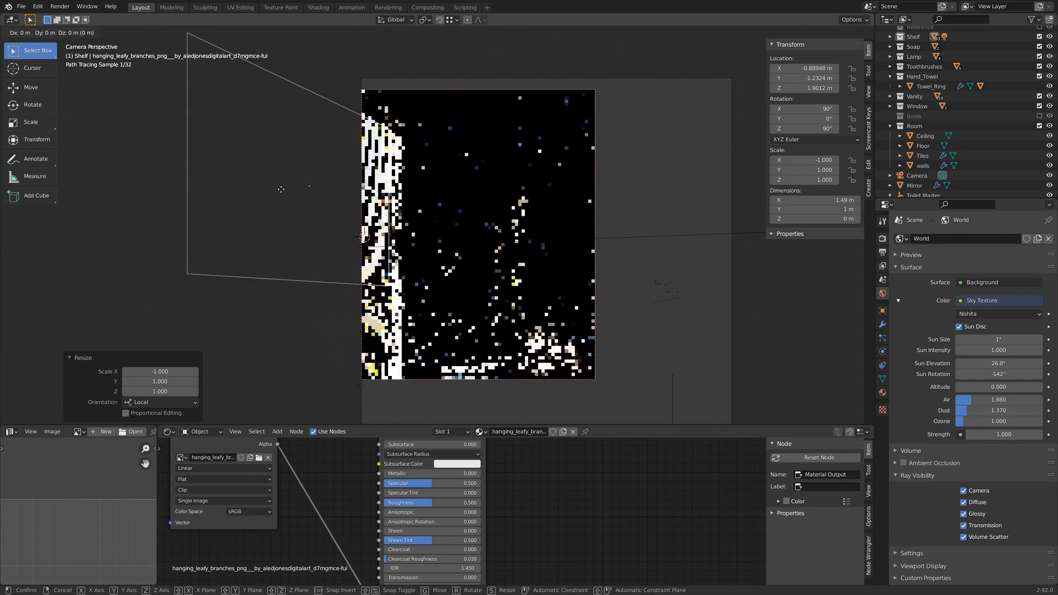
key("x")
key("x")
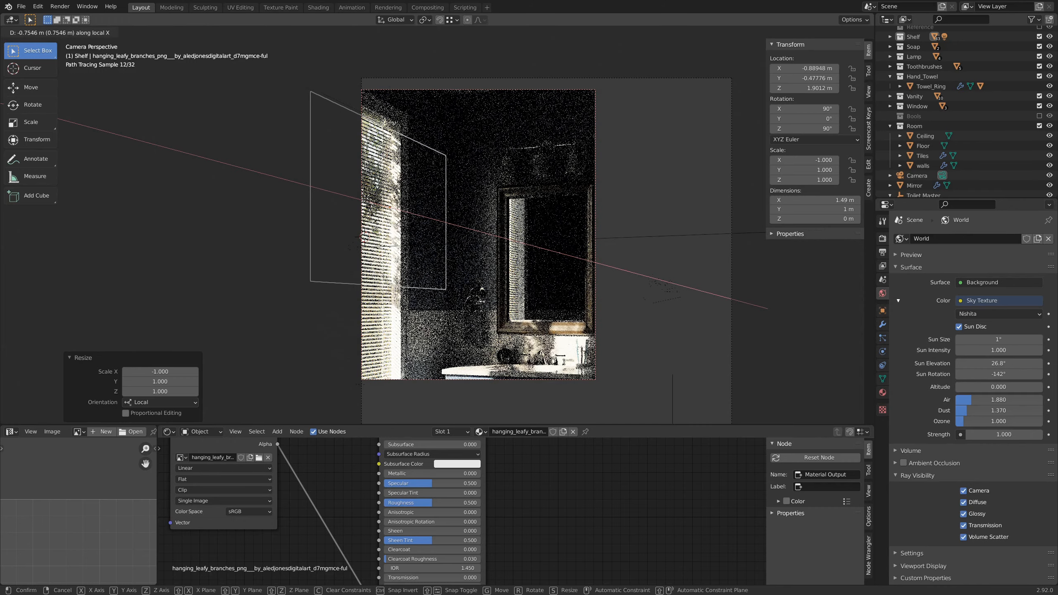
left_click(507, 320)
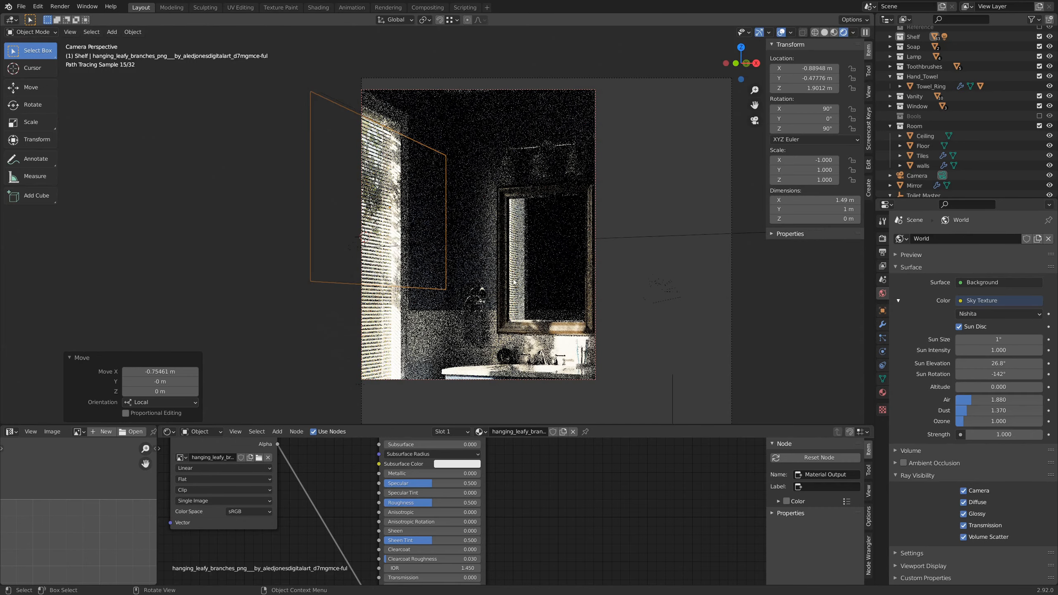
key("g")
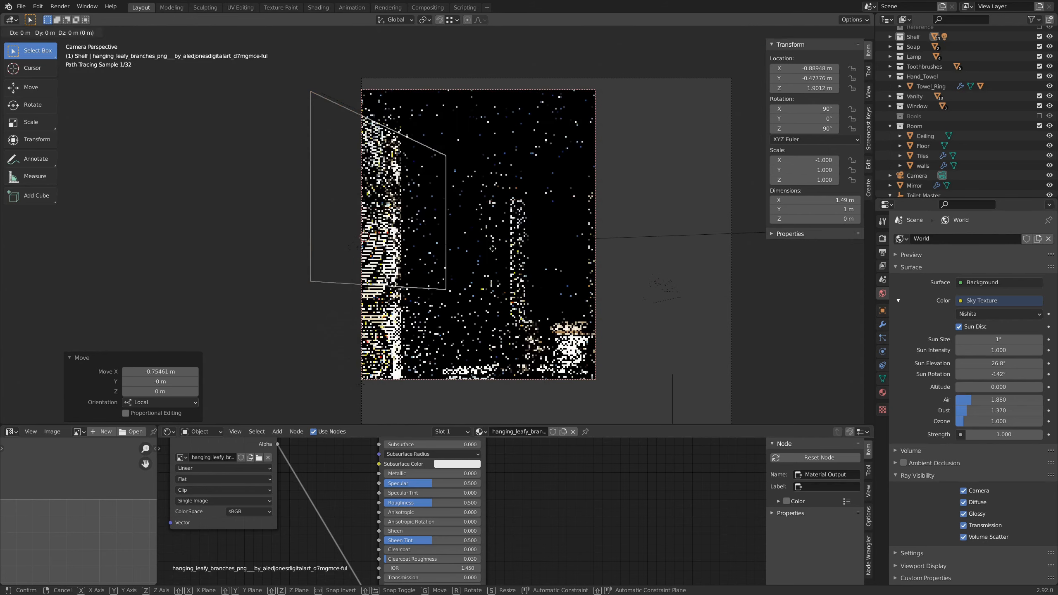
key("x")
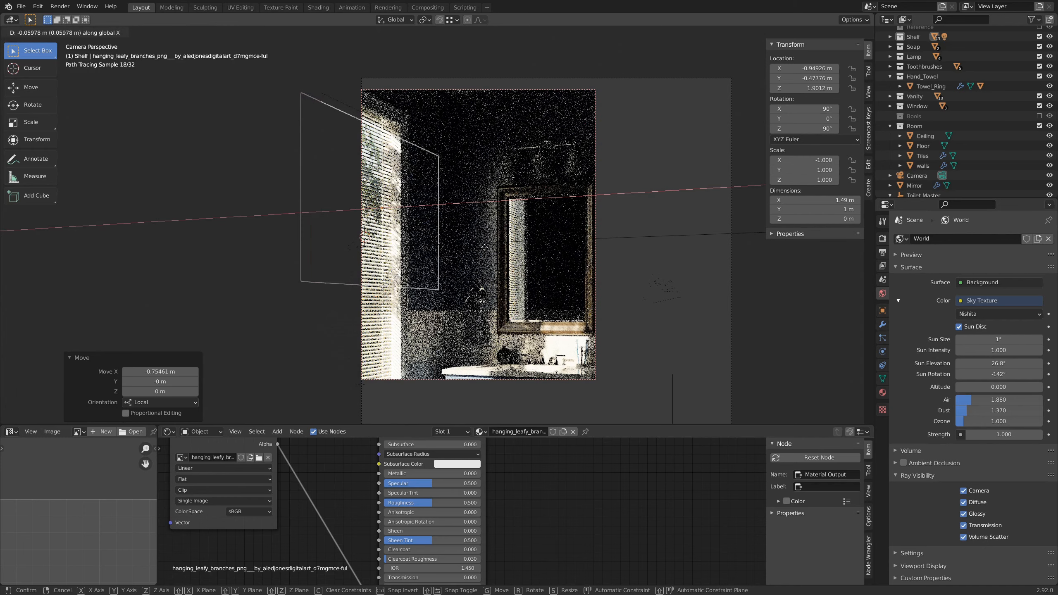
left_click(484, 247)
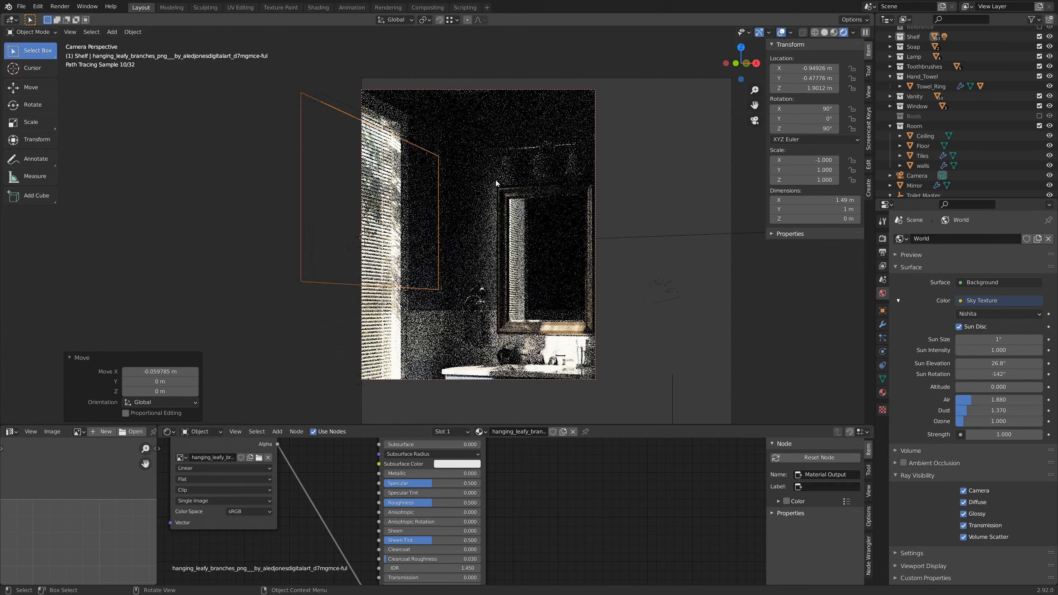
key("r")
key("y")
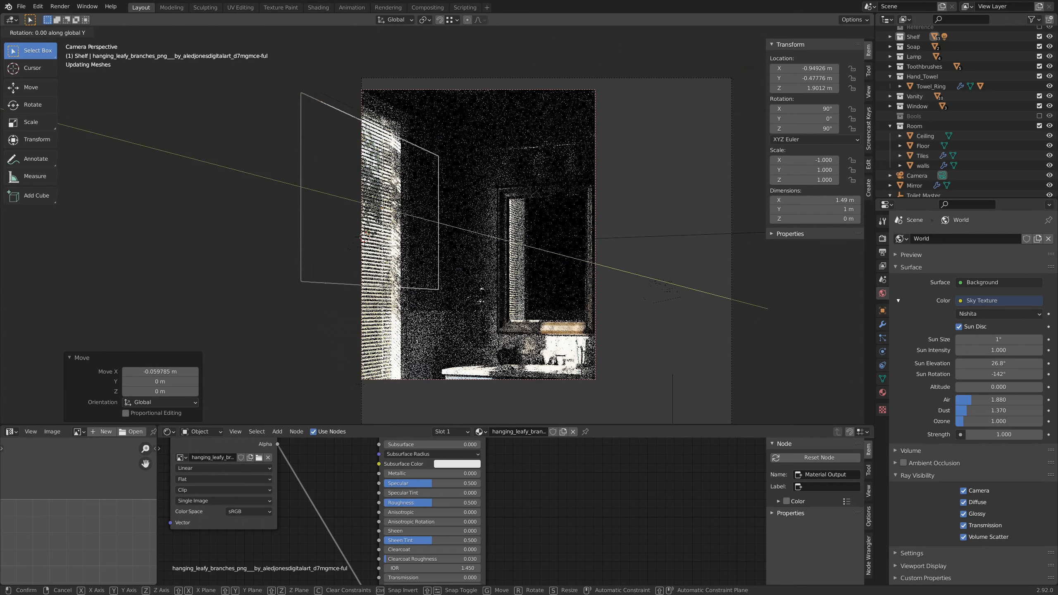
key("Escape")
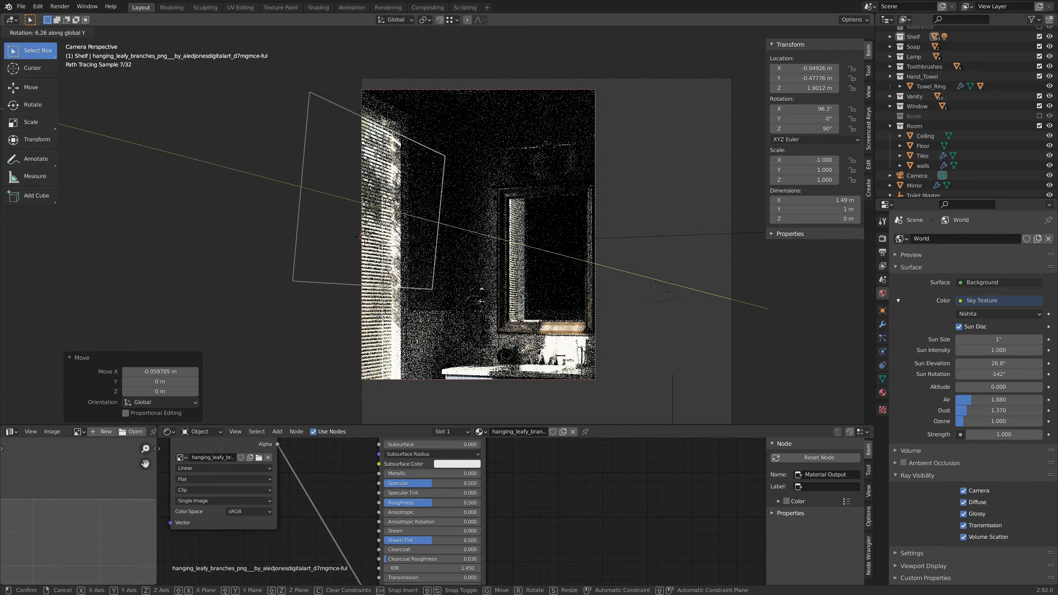
key("x")
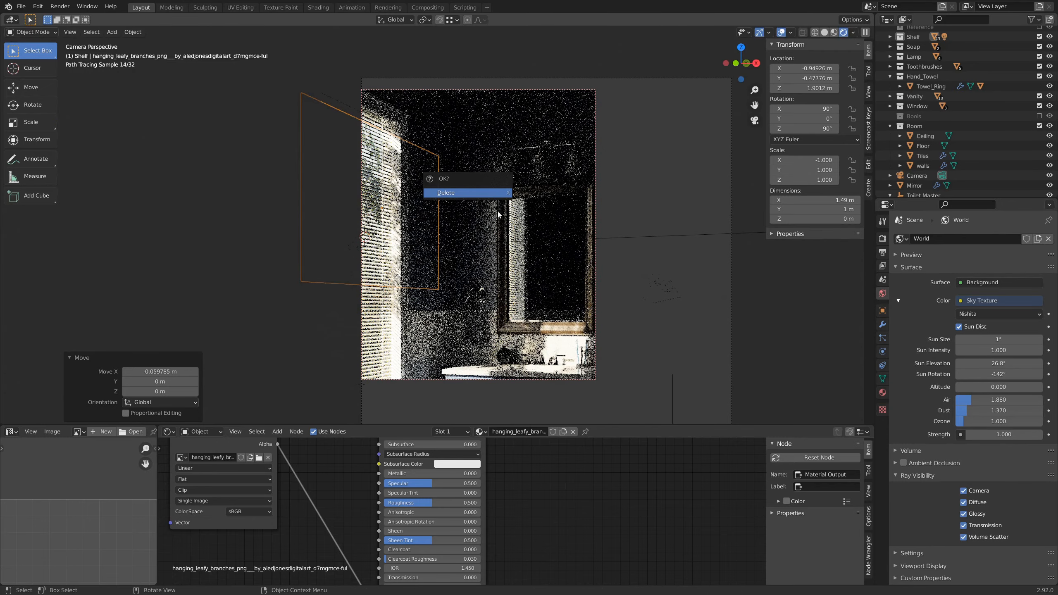
key("Escape")
Step: Rotate the leafy branch plane about -15.8° around the global X axis and deselect it
key("r")
key("x")
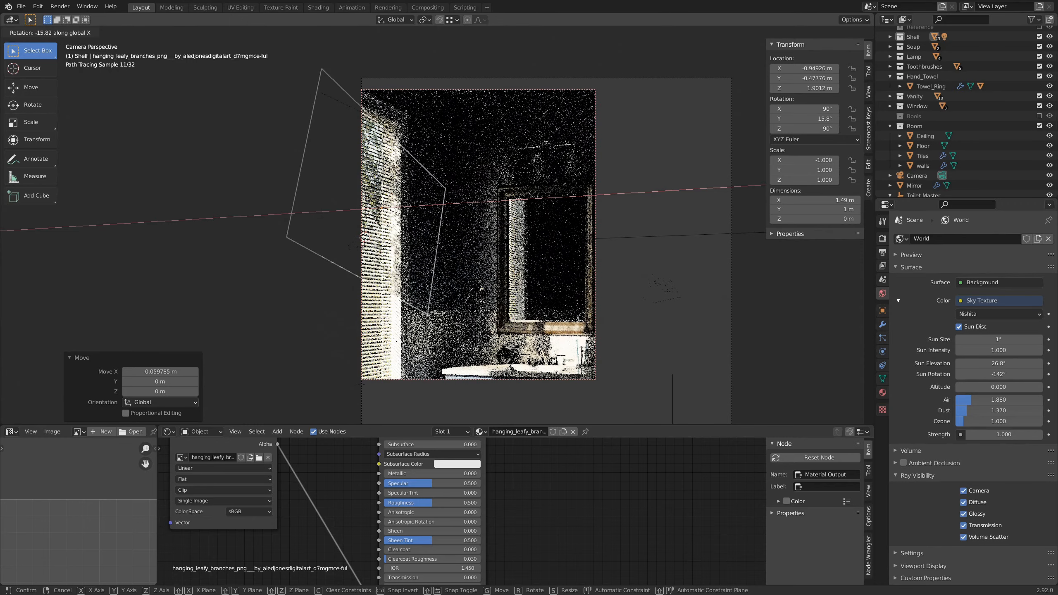
left_click(504, 249)
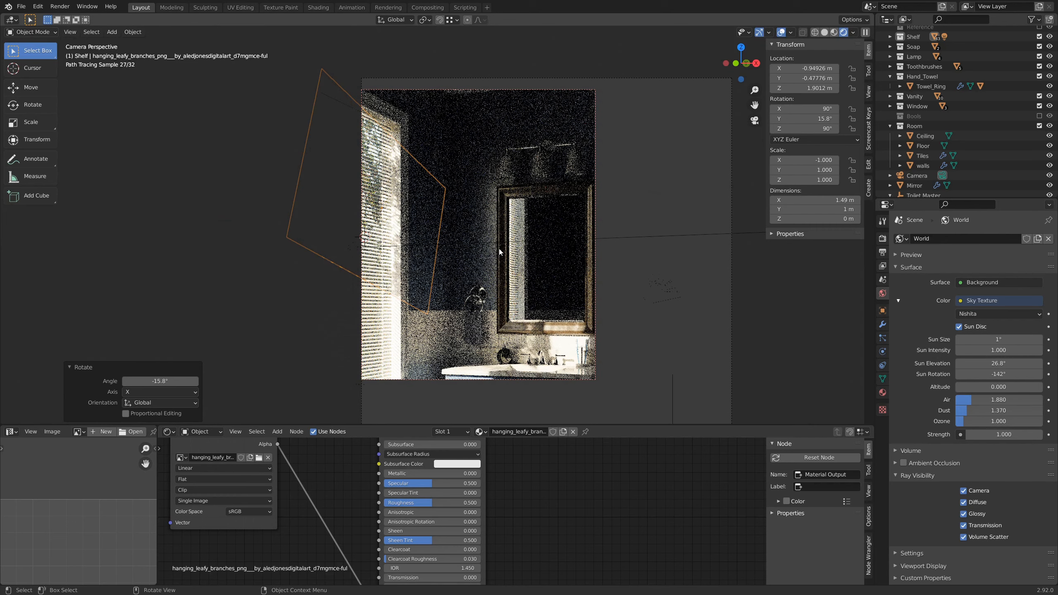
scroll(501, 239, "down", 1)
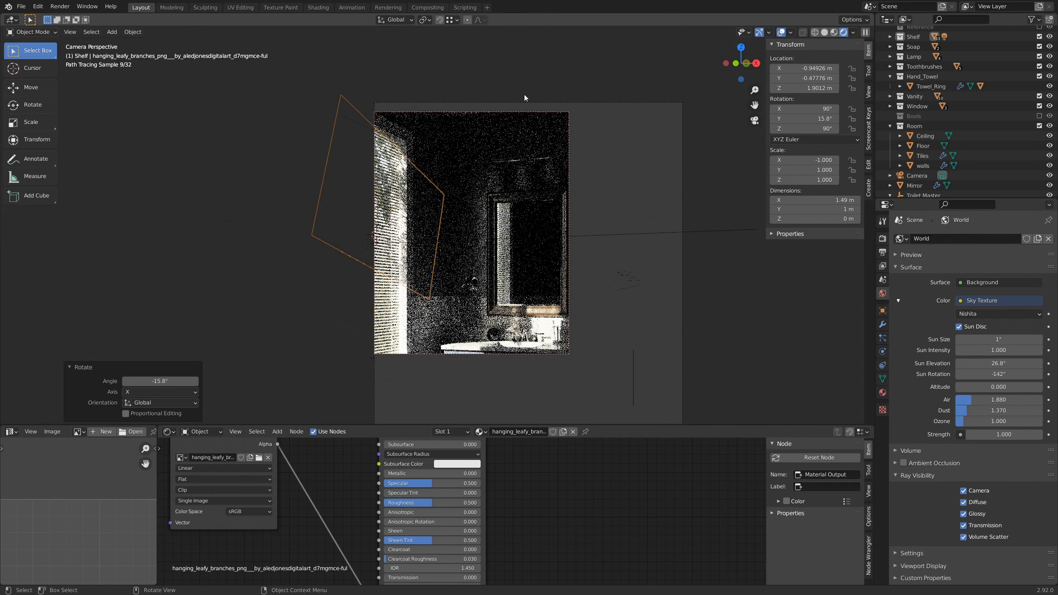
left_click(588, 66)
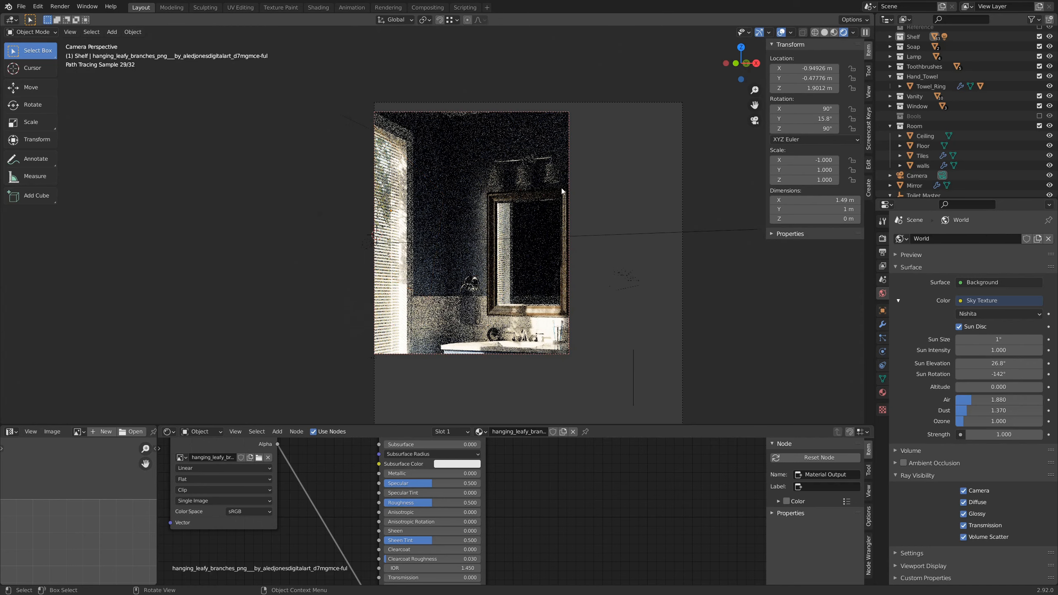
Step: Redraw the render region around the entire camera frame to preview the full bathroom
scroll(604, 306, "up", 2)
scroll(601, 296, "down", 4)
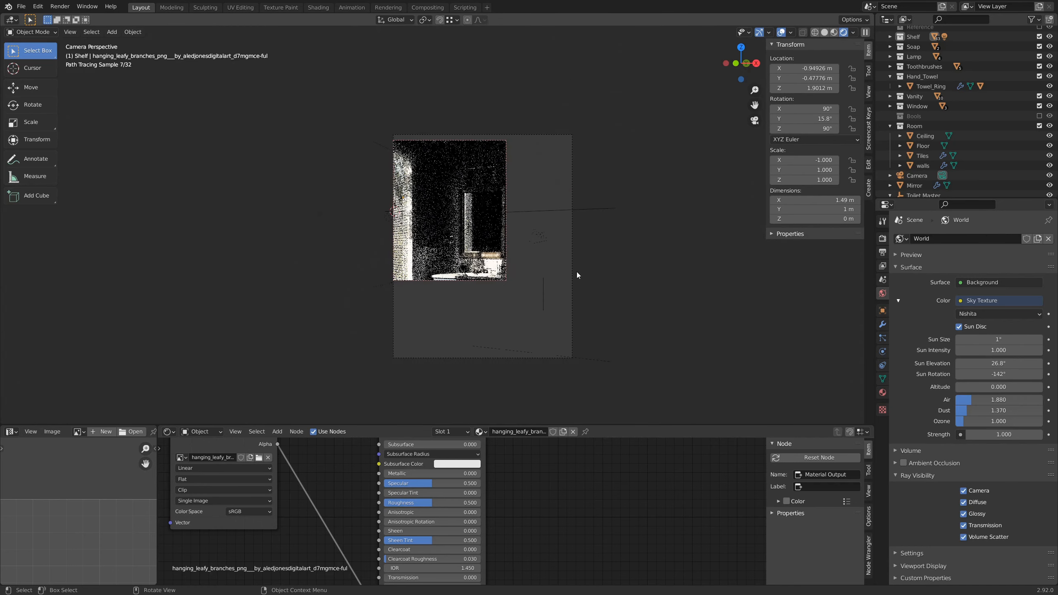
key("ctrl+b")
left_click_drag(363, 120, 645, 424)
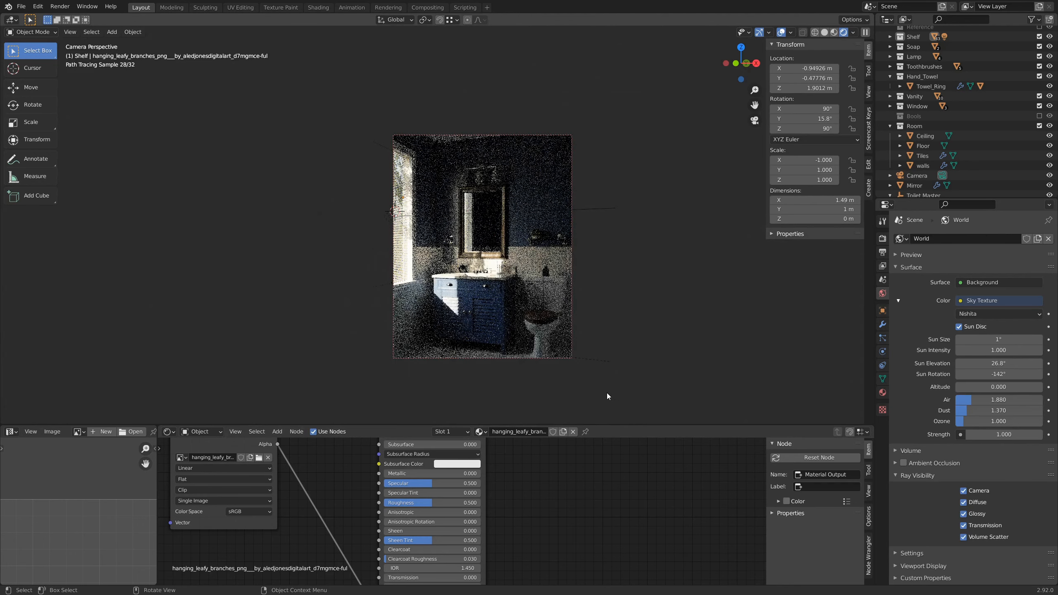
scroll(524, 358, "up", 1)
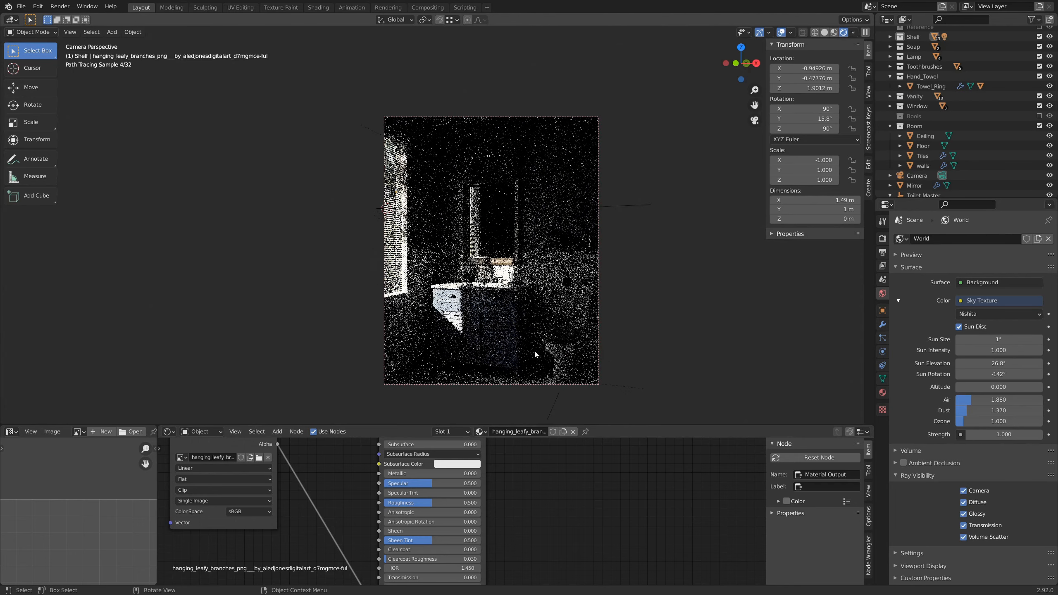
scroll(581, 325, "up", 1)
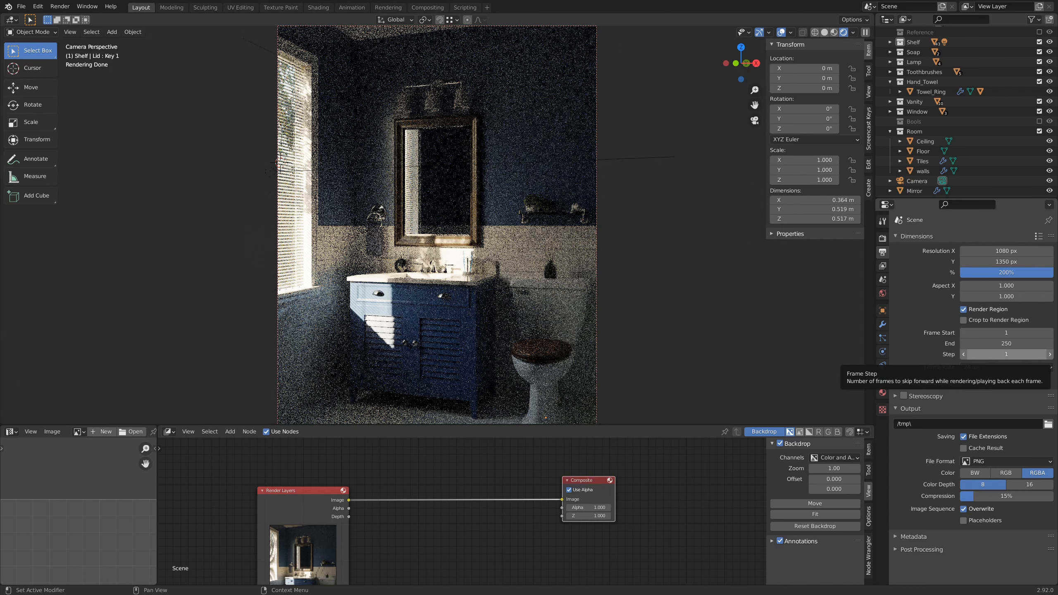
Step: Set the Cycles render samples to 1024*8 (8192)
left_click(882, 238)
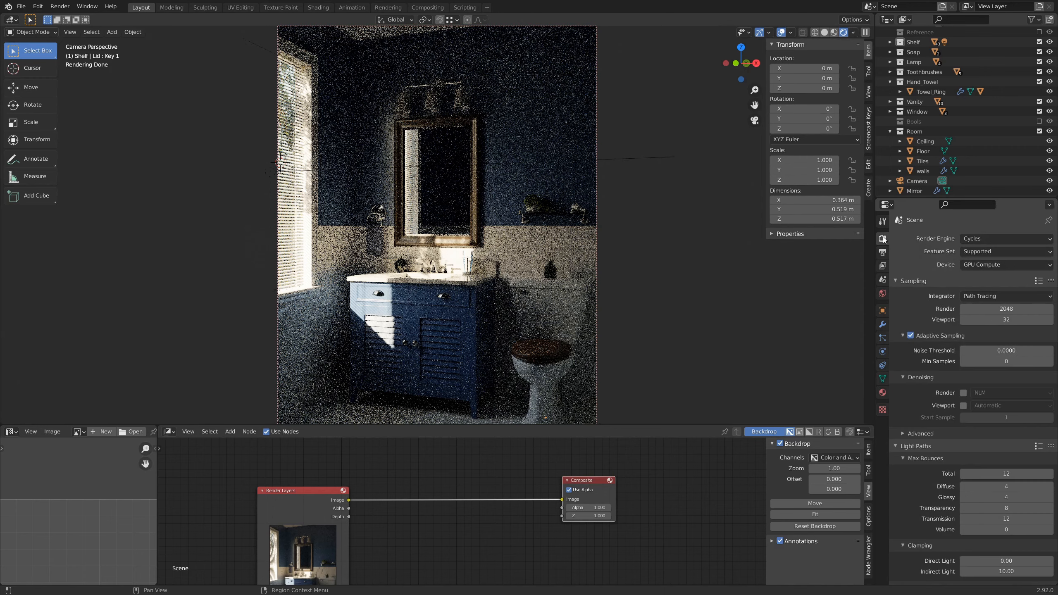
left_click(986, 310)
left_click_drag(984, 309, 953, 303)
type("1024*8")
key("Return")
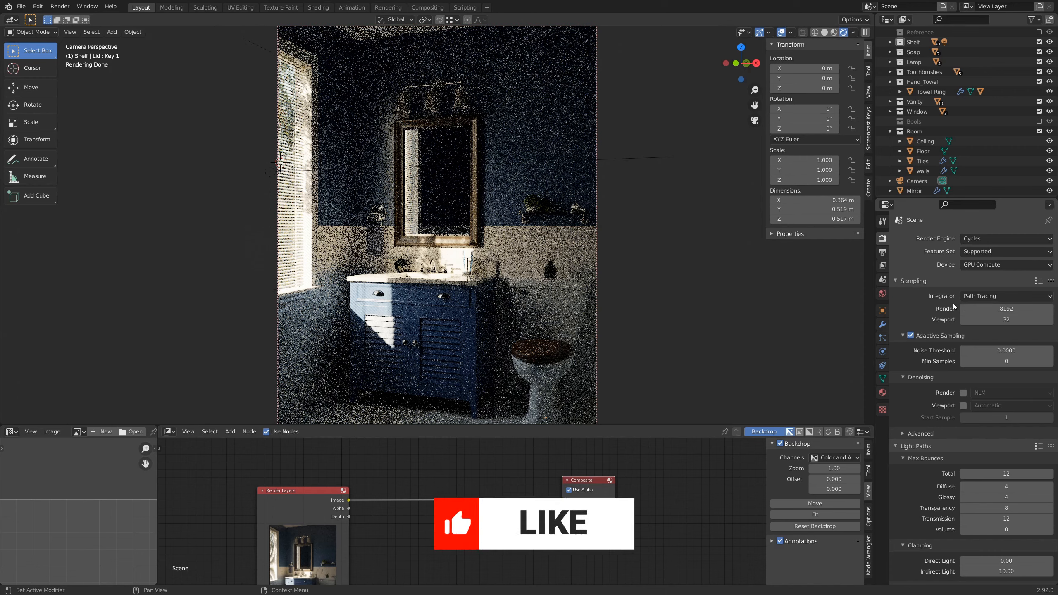
Step: Set the output resolution percentage to 100%
left_click(883, 252)
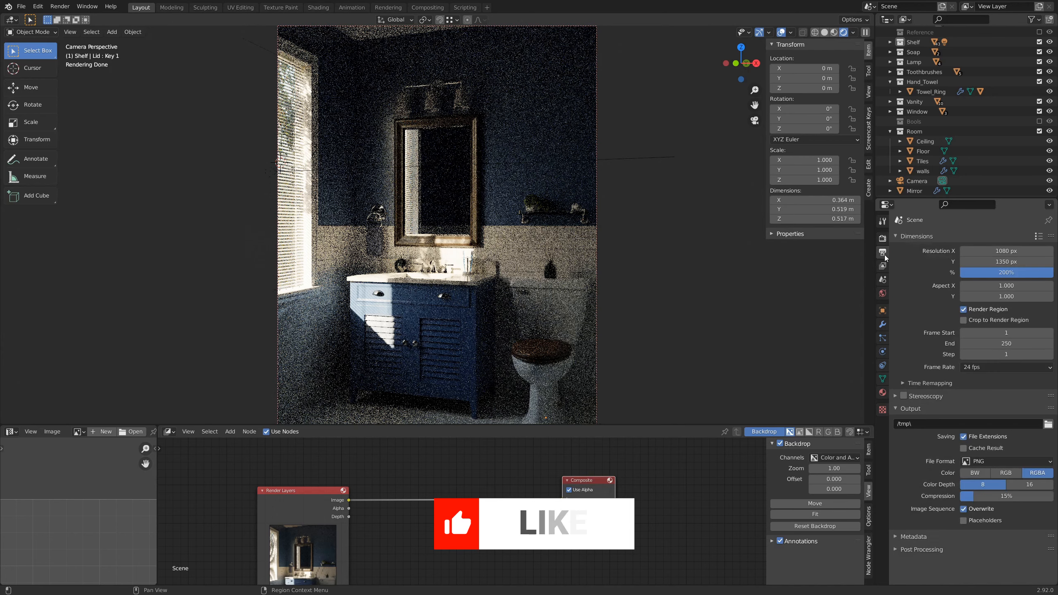
left_click(1006, 273)
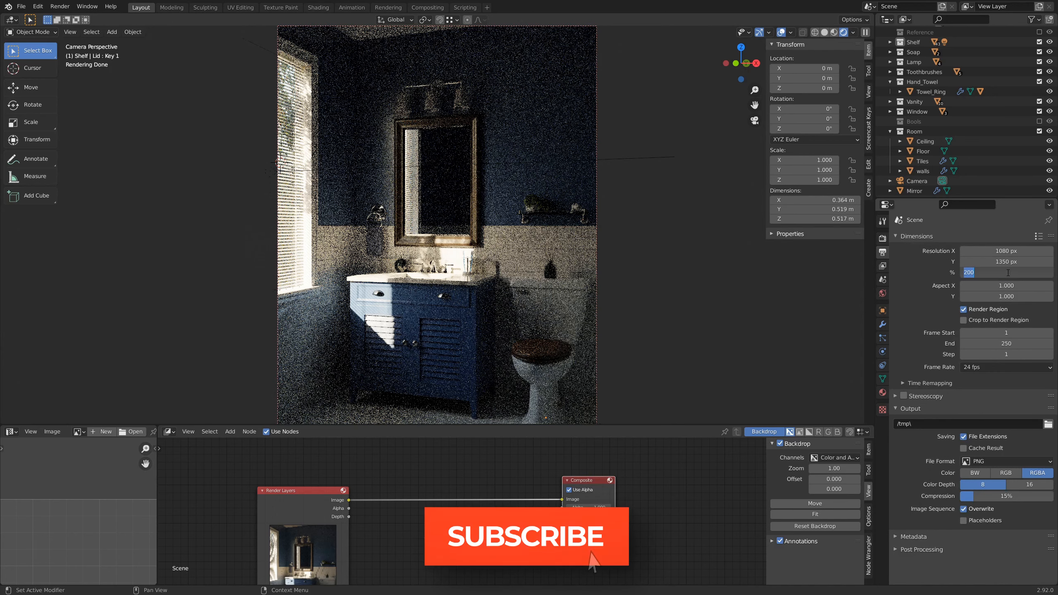
type("100")
key("Return")
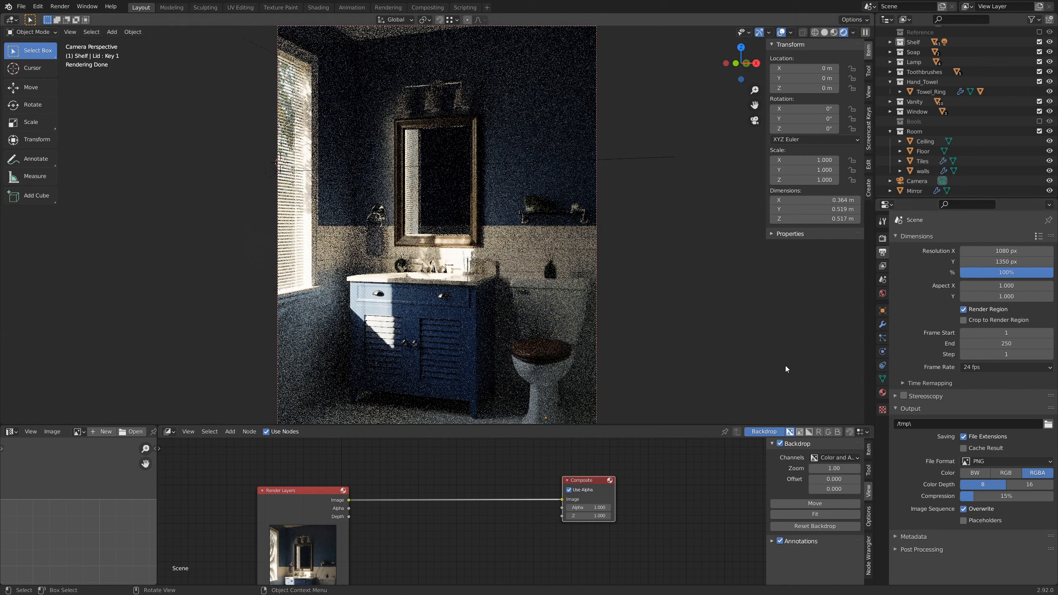
Step: Set the total max light bounces for Cycles to 8
left_click(881, 240)
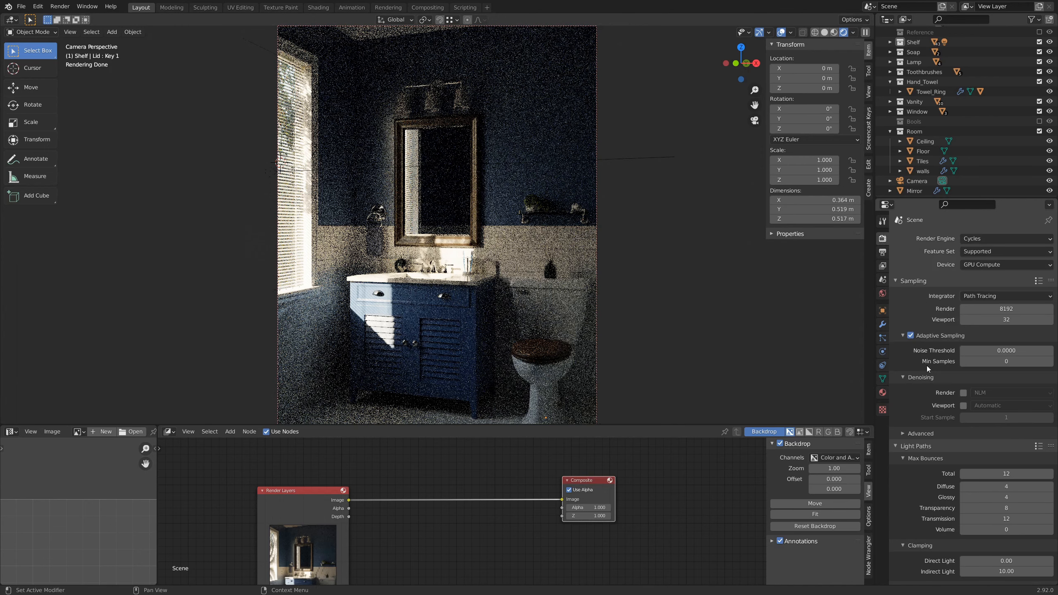
scroll(929, 375, "down", 5)
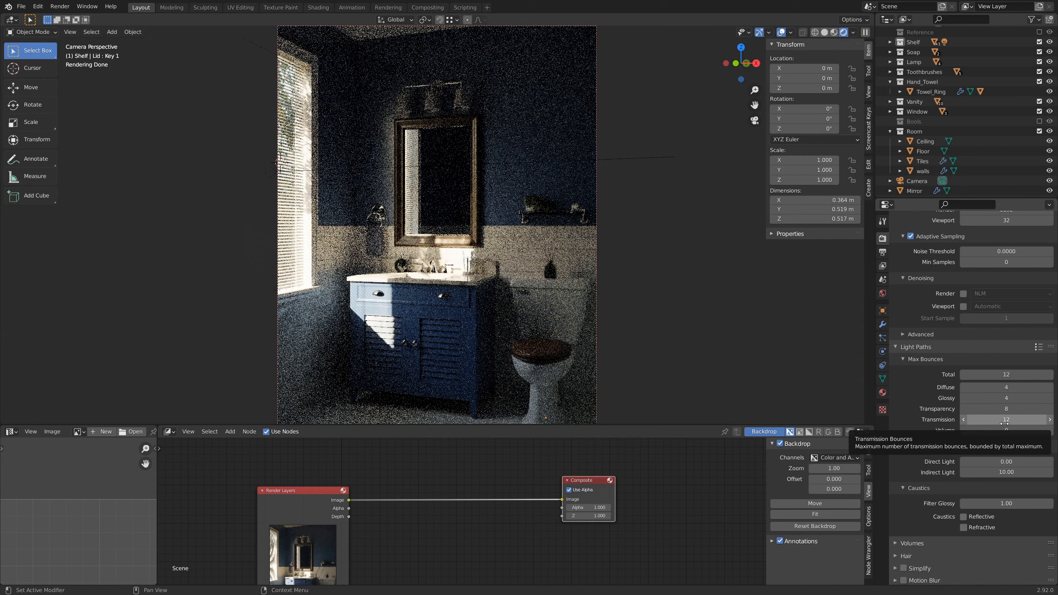
left_click(1005, 375)
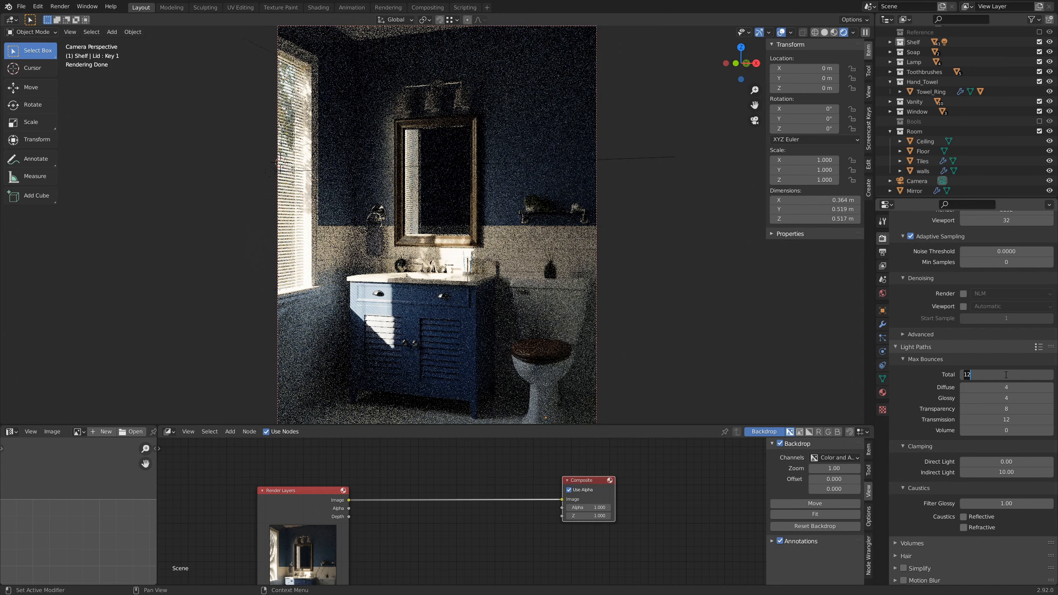
type("8")
key("Return")
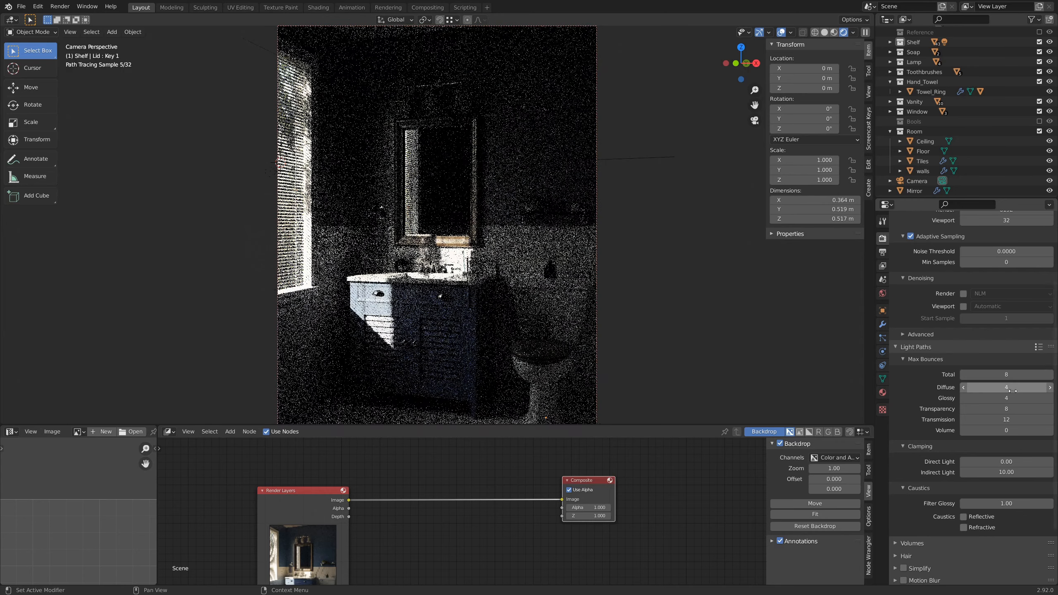
Step: Set the max bounces to 2 for Diffuse, 2 for Glossy, 4 for Transparency and 6 for Transmission
left_click(999, 387)
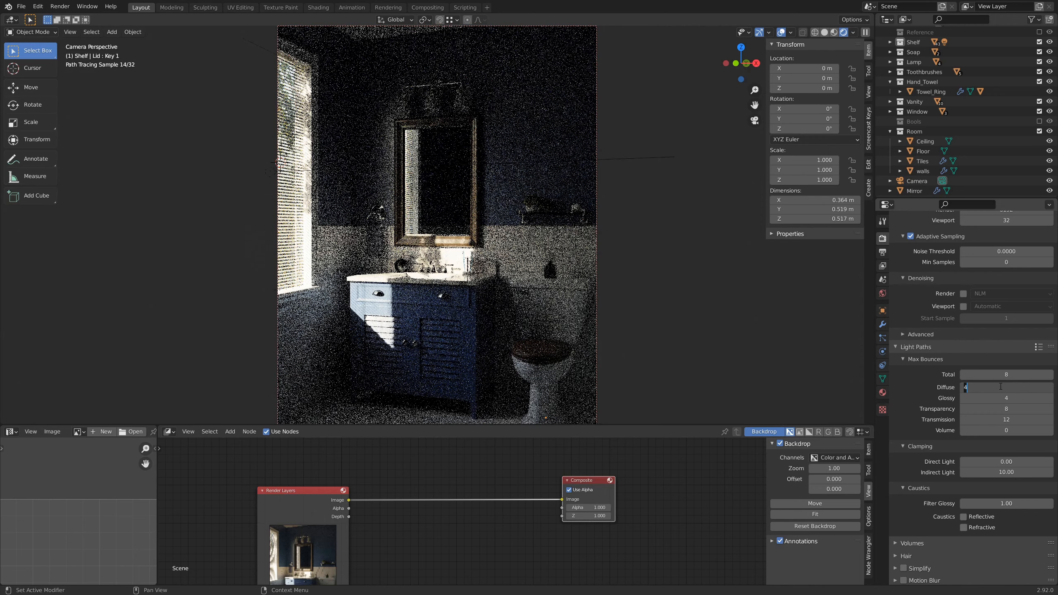
type("2")
key("Tab")
type("2")
key("Tab")
type("4")
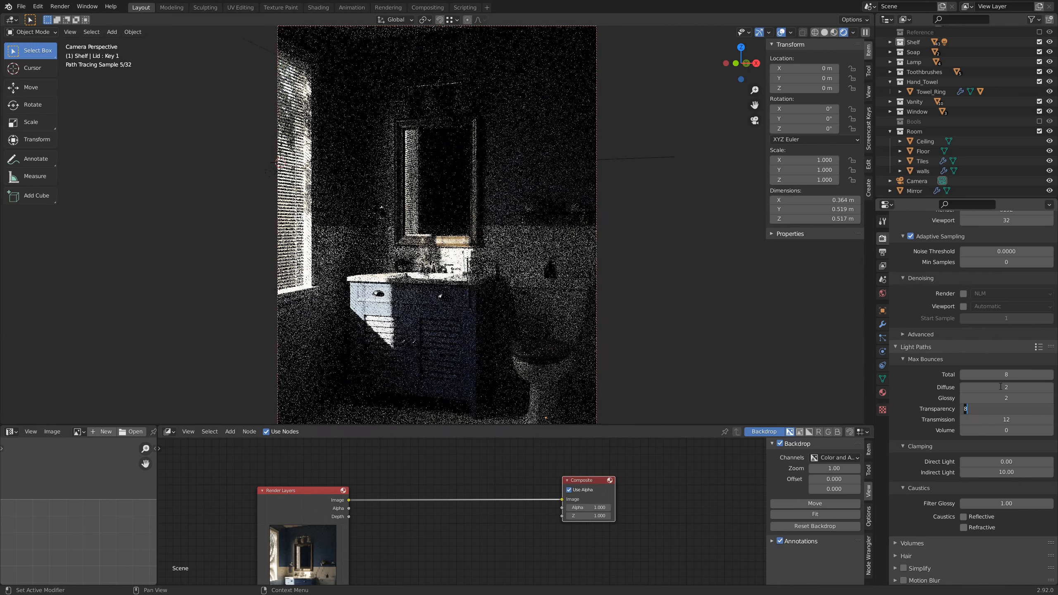
key("Tab")
type("6")
key("Return")
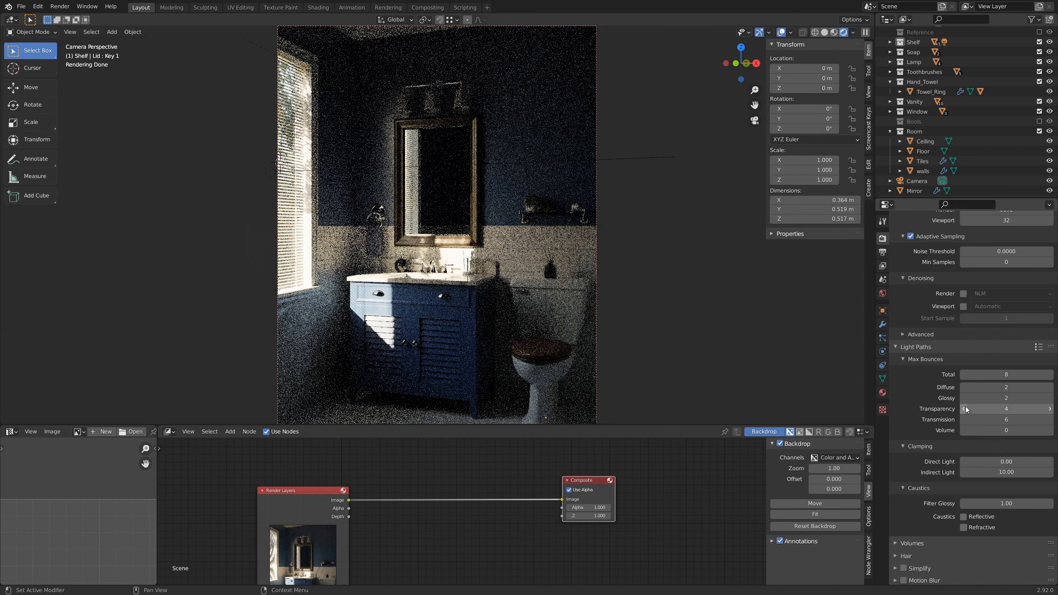
left_click(1005, 399)
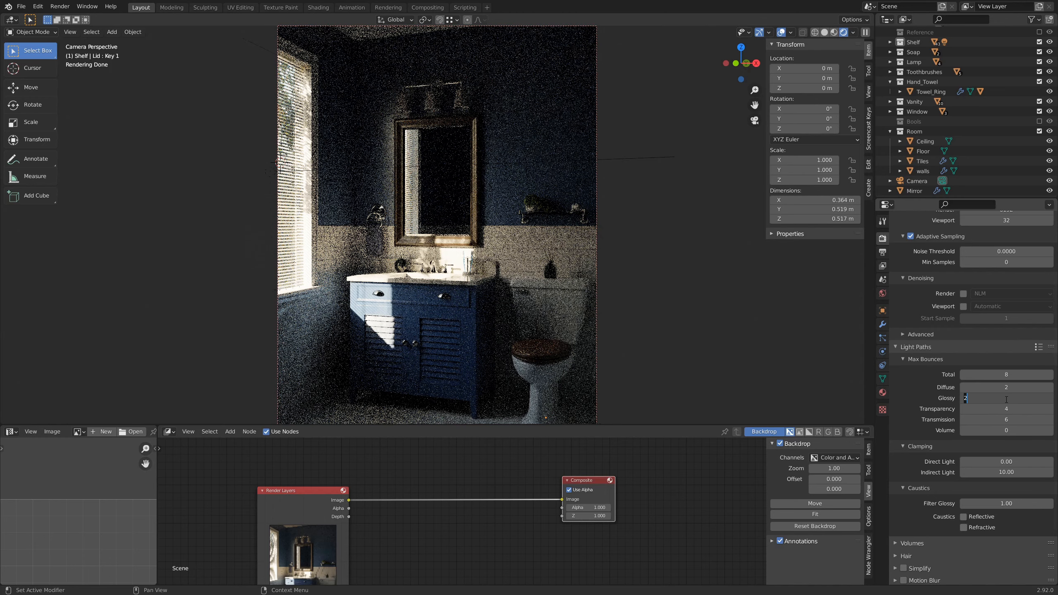
left_click(906, 396)
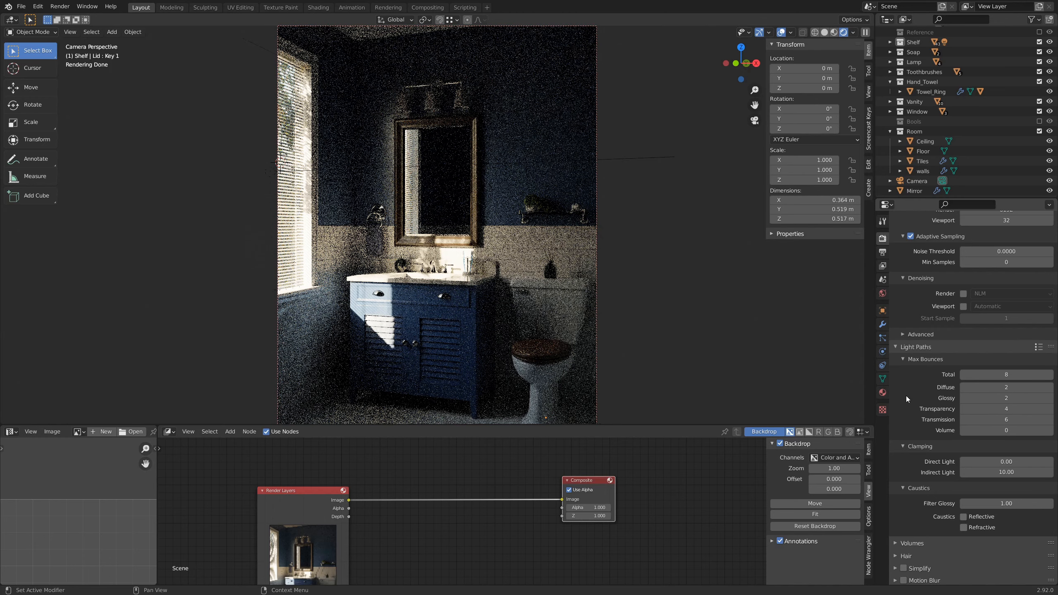
Step: Switch the 3D viewport to material preview shading and enable the Denoising Data pass for the view layer
left_click(712, 292)
key("z")
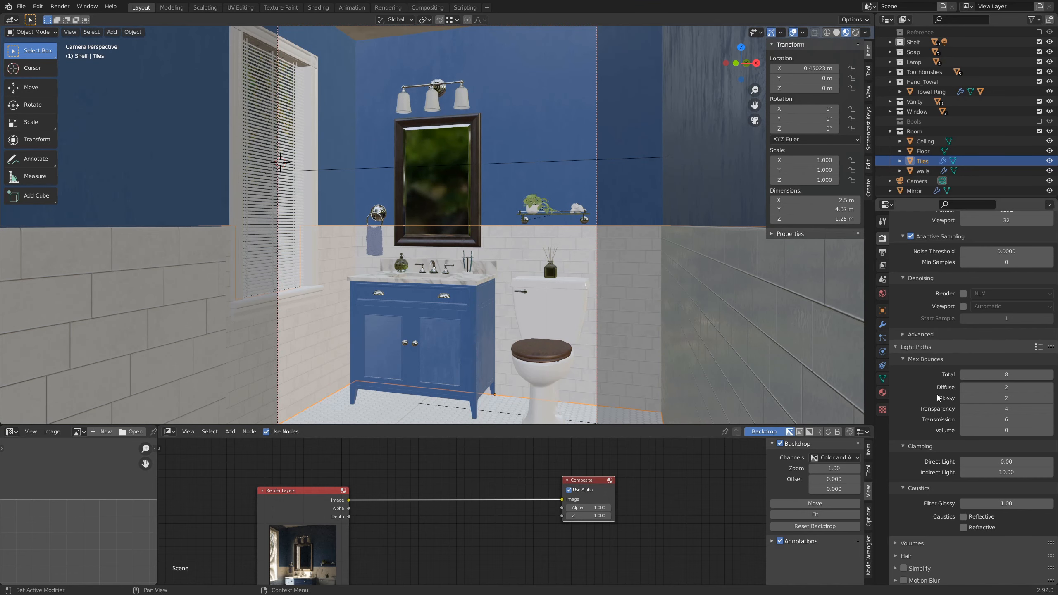
left_click(883, 267)
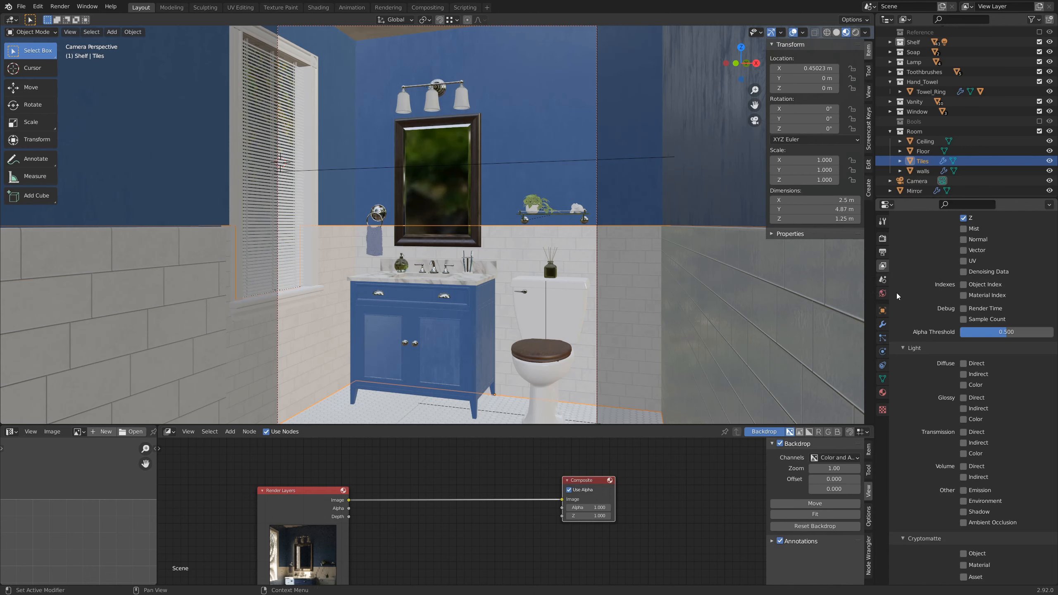
left_click(962, 272)
scroll(962, 275, "down", 5)
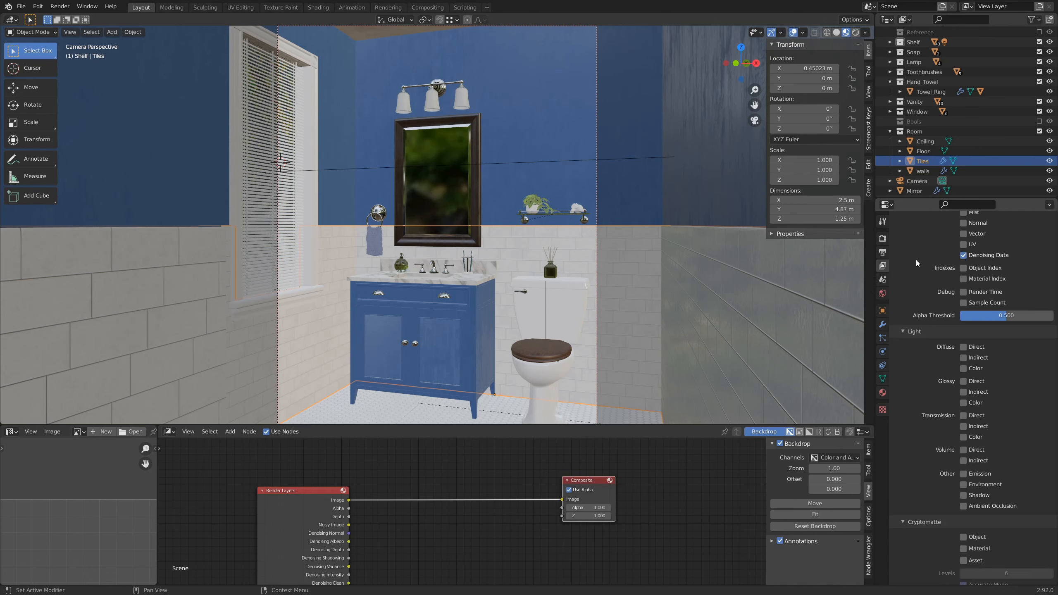
scroll(916, 263, "up", 6)
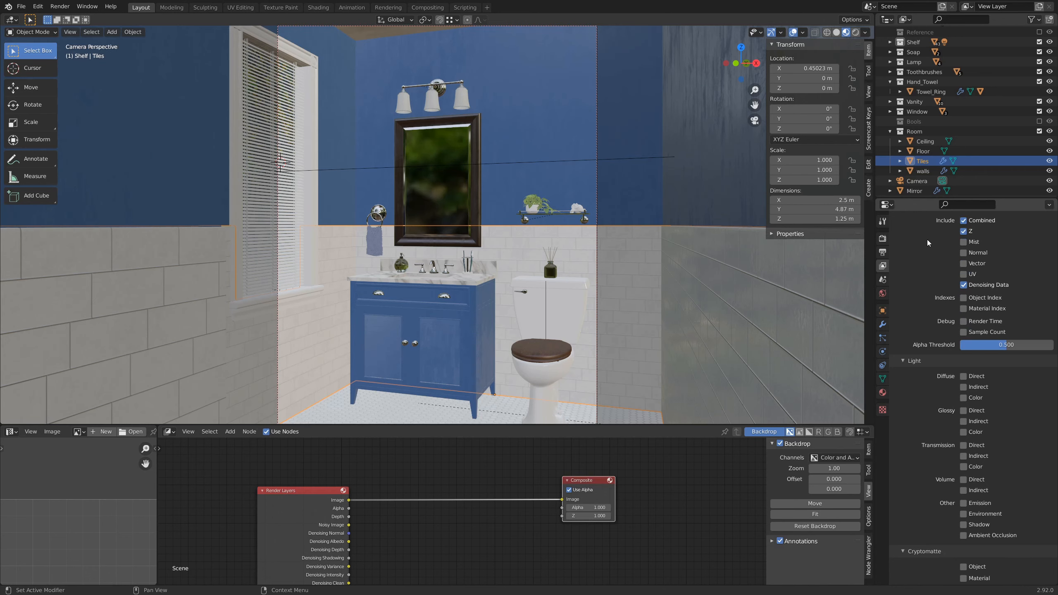
Step: Expand the Color Management render settings and examine the view transform, look, exposure and gamma
left_click(883, 239)
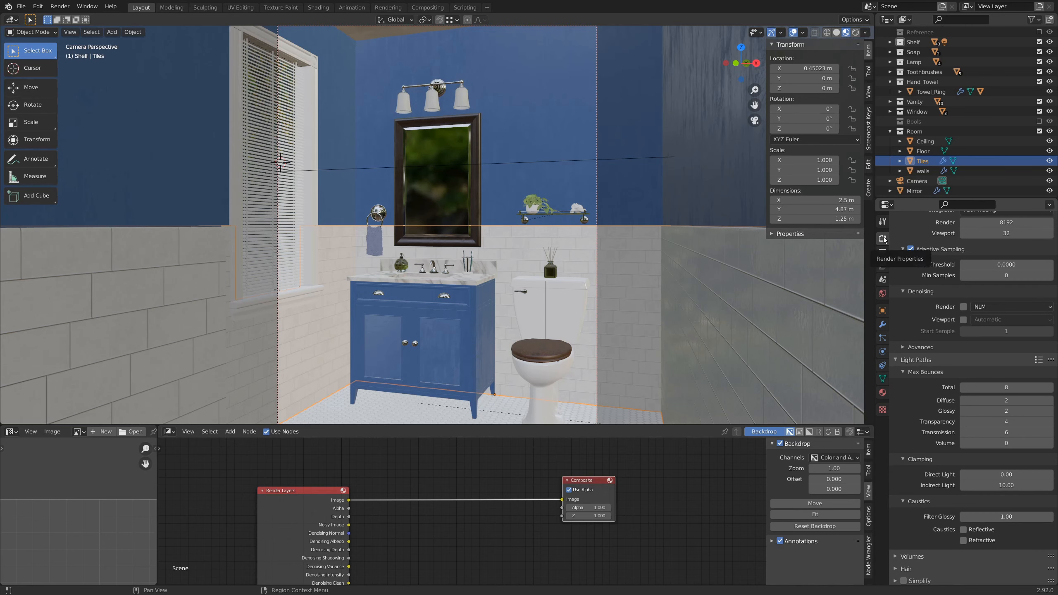
scroll(936, 259, "down", 5)
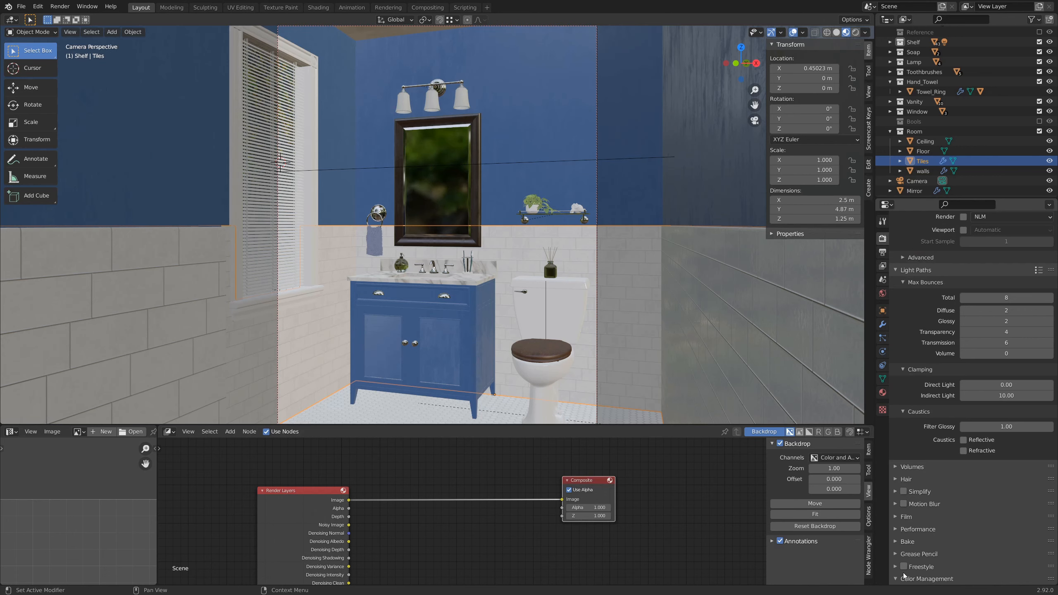
left_click(912, 578)
scroll(941, 517, "down", 5)
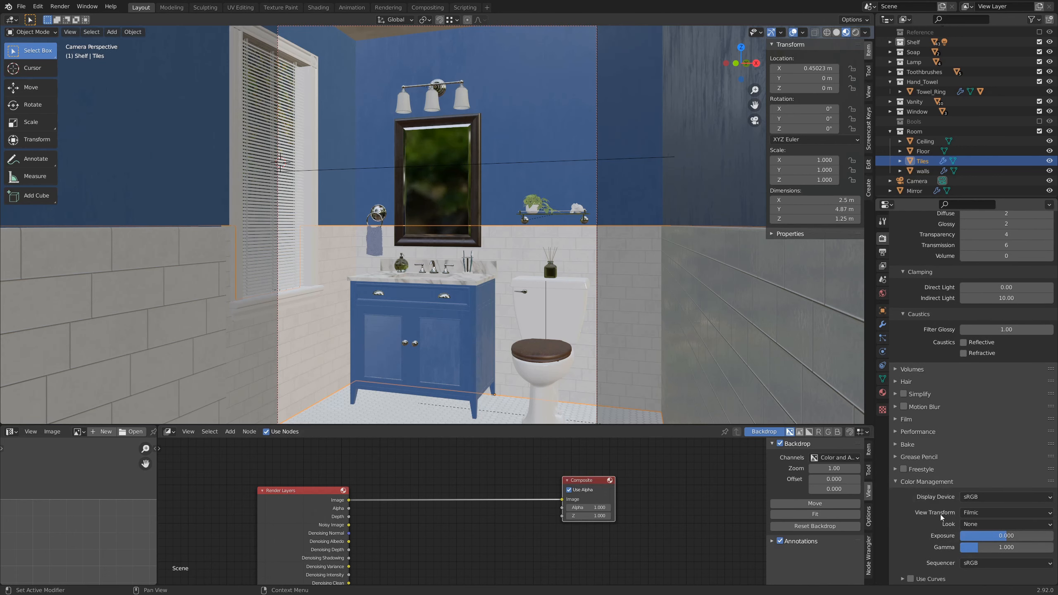
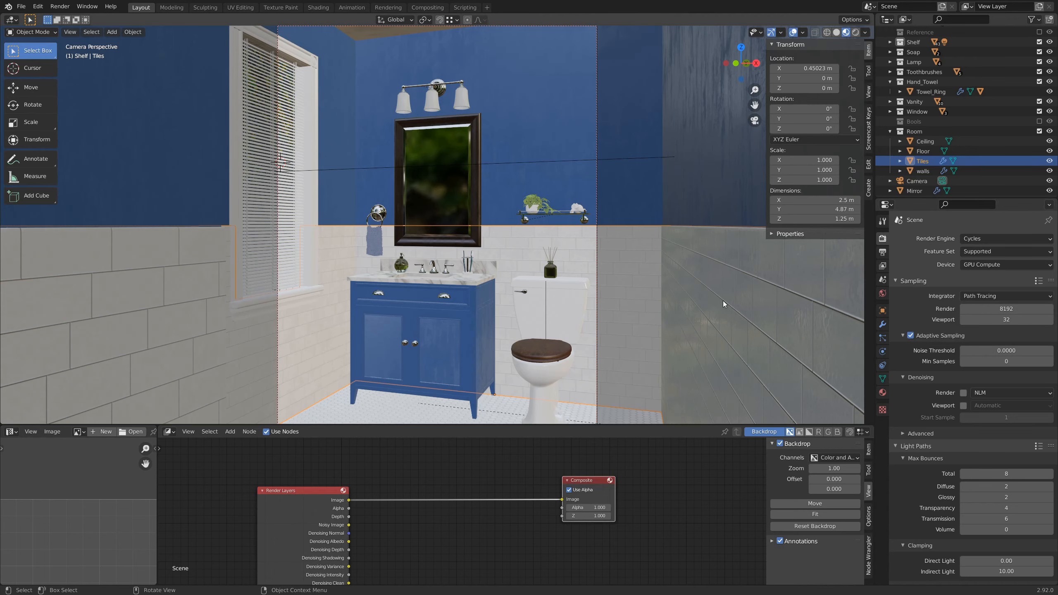
Step: Render the final image of the bathroom and return to the Compositor editor
key("F12")
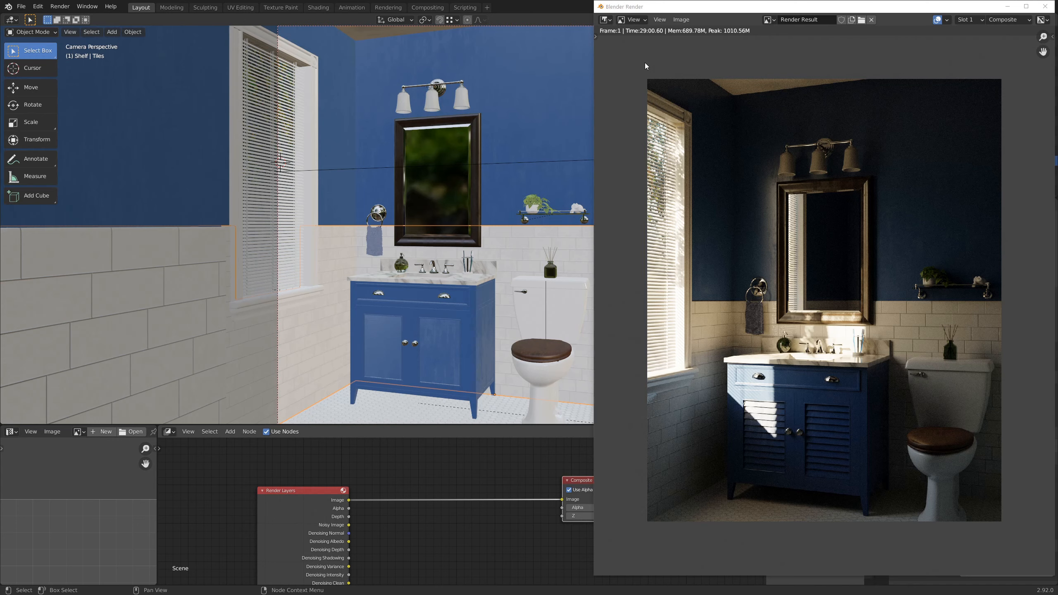
left_click(507, 457)
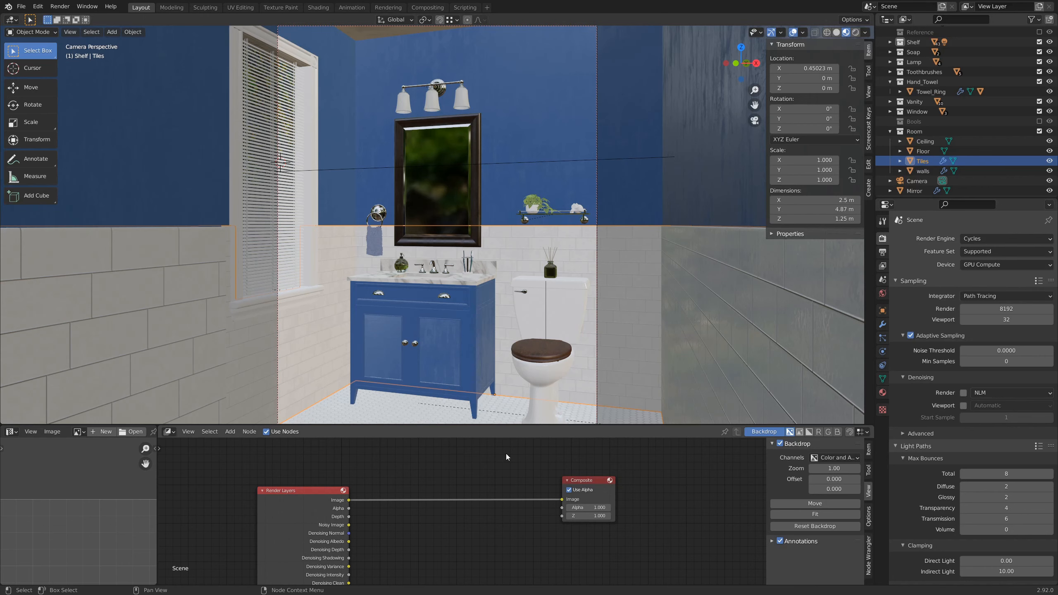
left_click(173, 434)
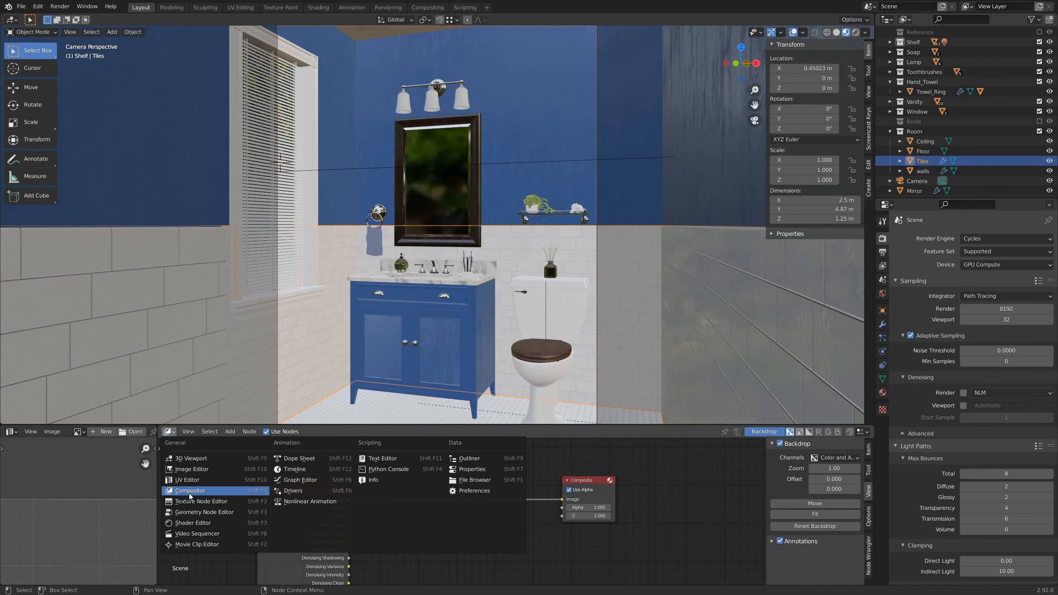
left_click(243, 494)
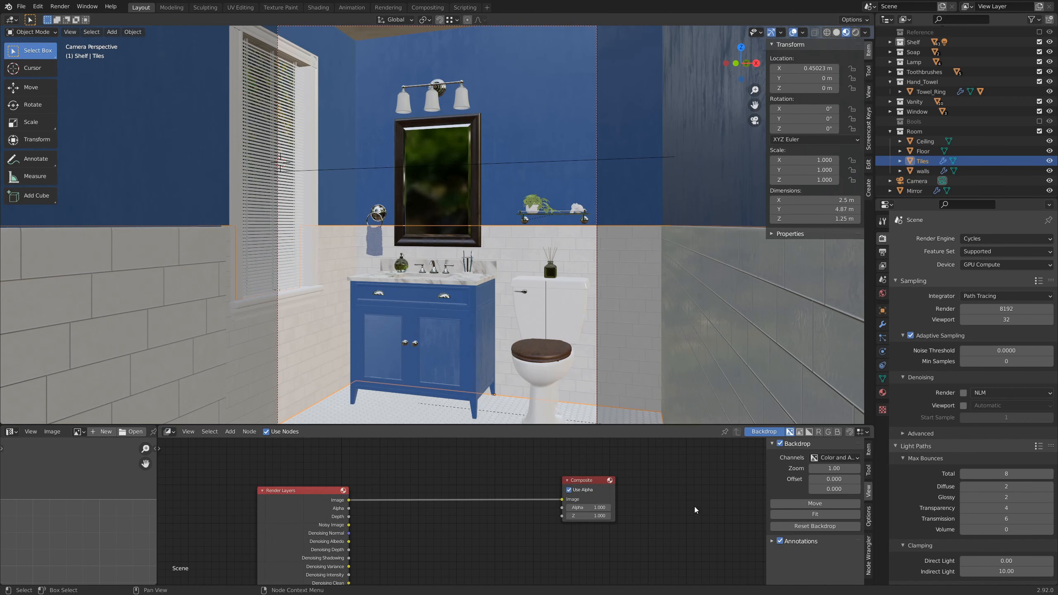
Step: Enlarge the Compositor area at the expense of the 3D viewport, keeping its backdrop enabled
middle_click_drag(630, 537, 665, 517)
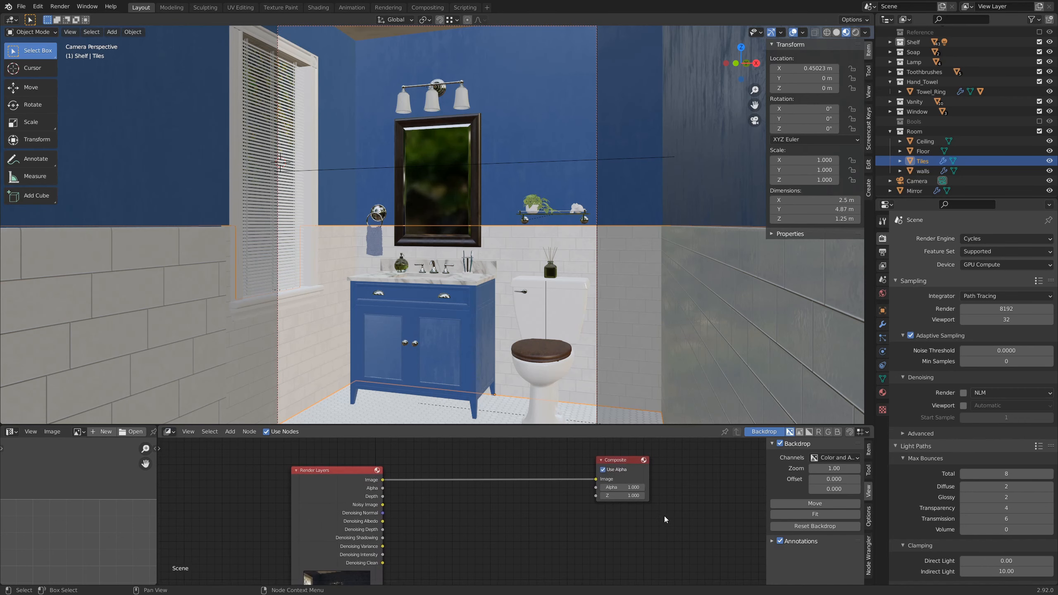
scroll(665, 517, "down", 1)
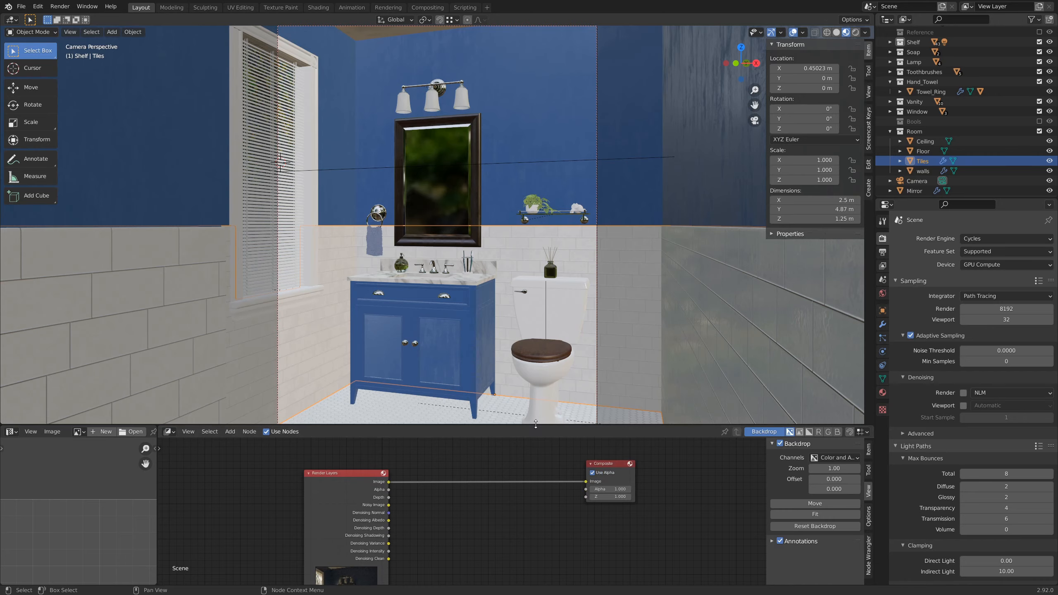
left_click_drag(536, 425, 536, 243)
middle_click_drag(482, 484, 476, 428)
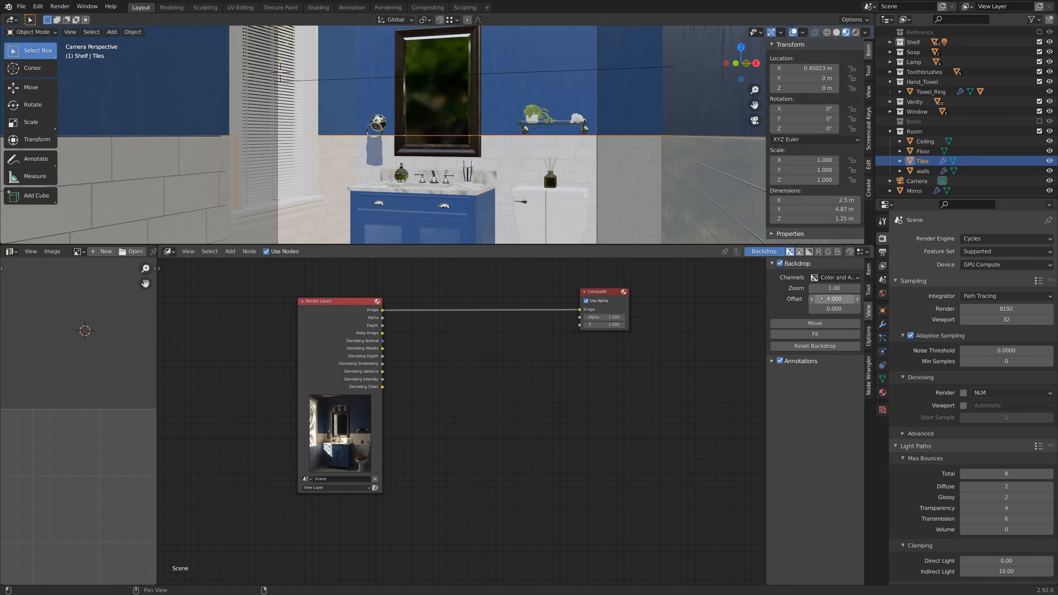
left_click(779, 264)
left_click(779, 263)
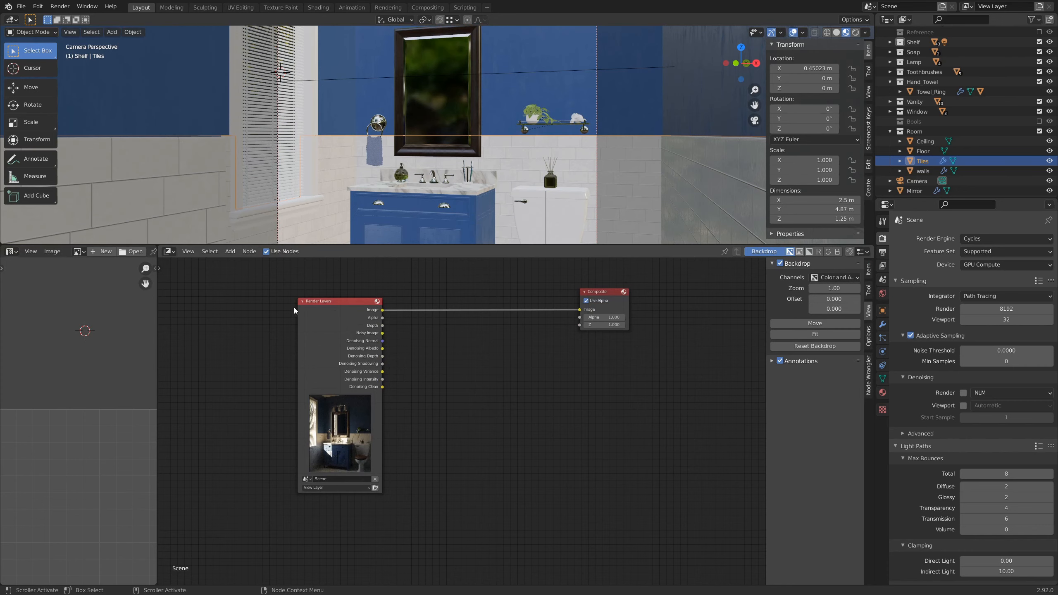
Step: Move the Composite node farther from the Render Layers node to make room between them
scroll(418, 399, "up", 3)
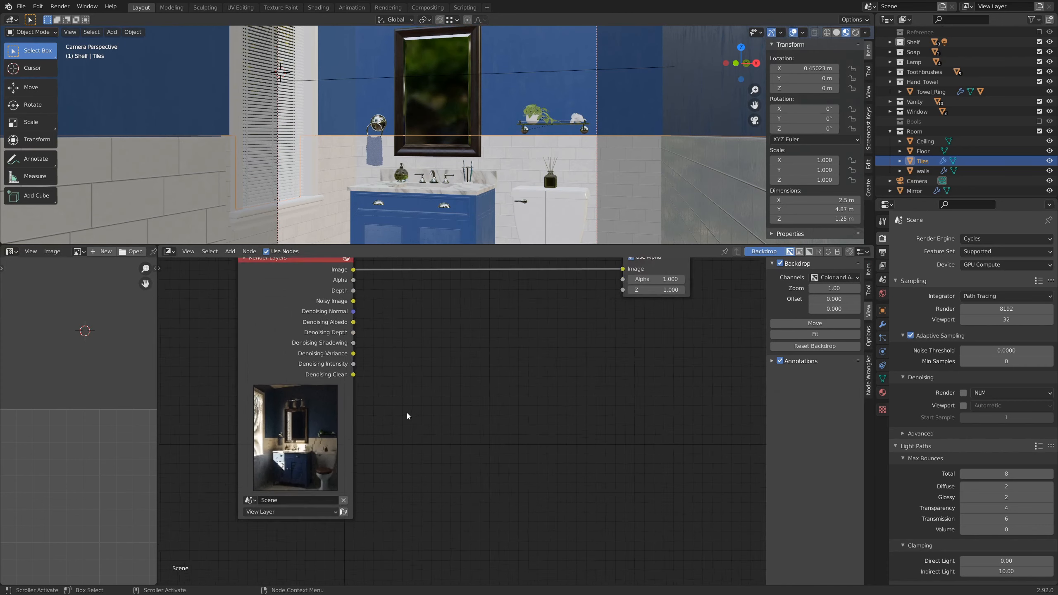
middle_click_drag(490, 401, 472, 421)
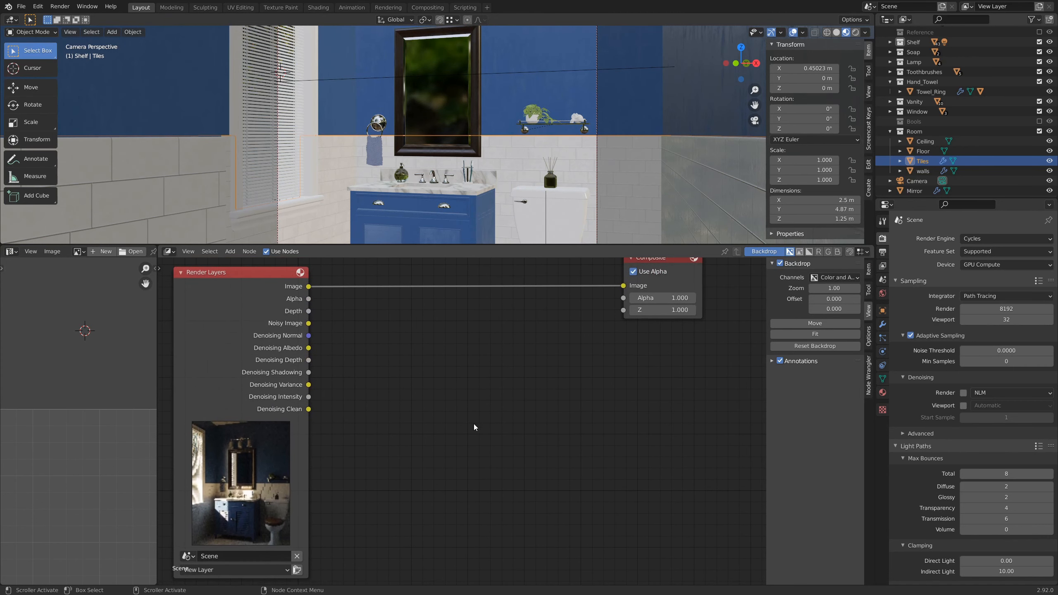
scroll(517, 416, "down", 1)
left_click_drag(630, 283, 673, 283)
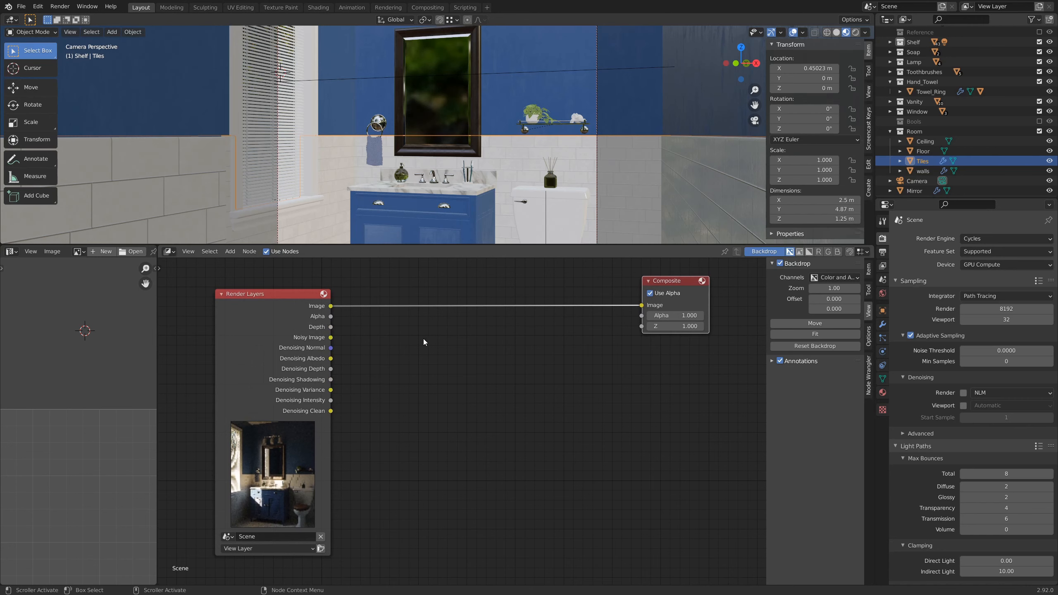
Step: Add a Denoise node and insert it into the link between the Render Layers and Composite nodes
left_click(431, 368)
key("shift+a")
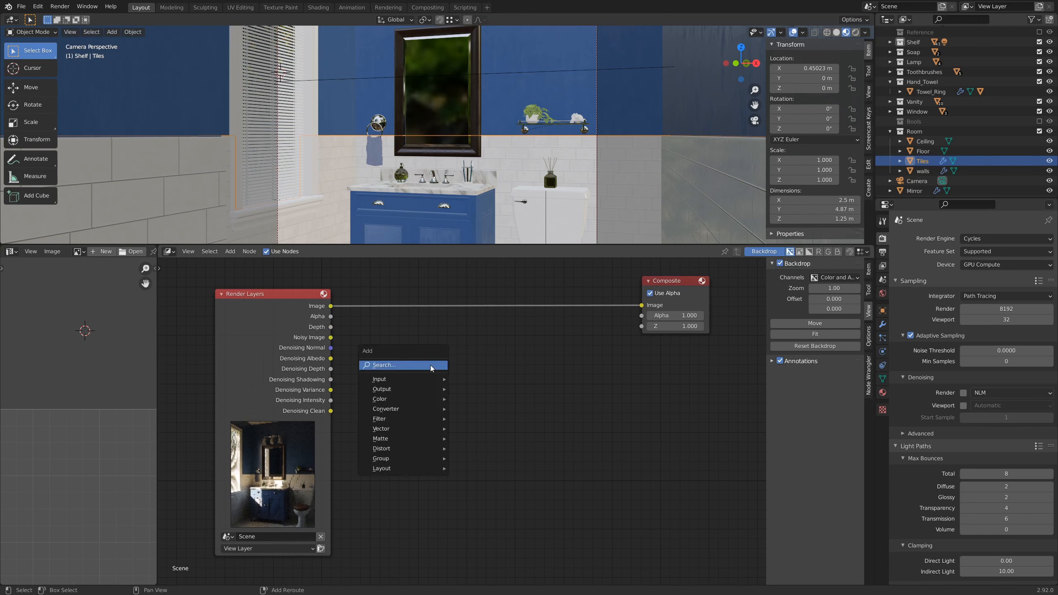
left_click(430, 367)
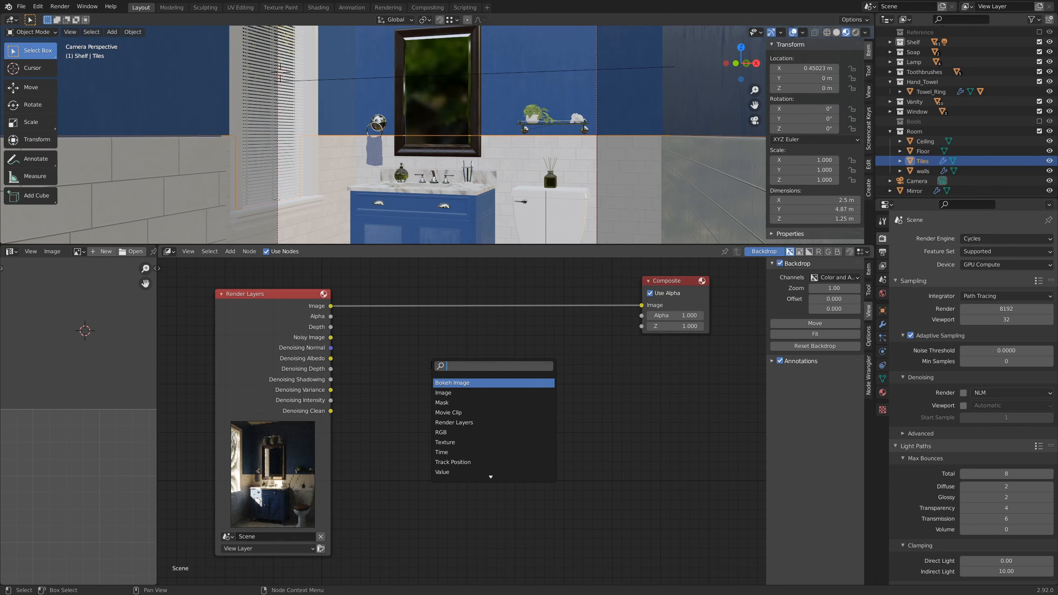
type("denoise")
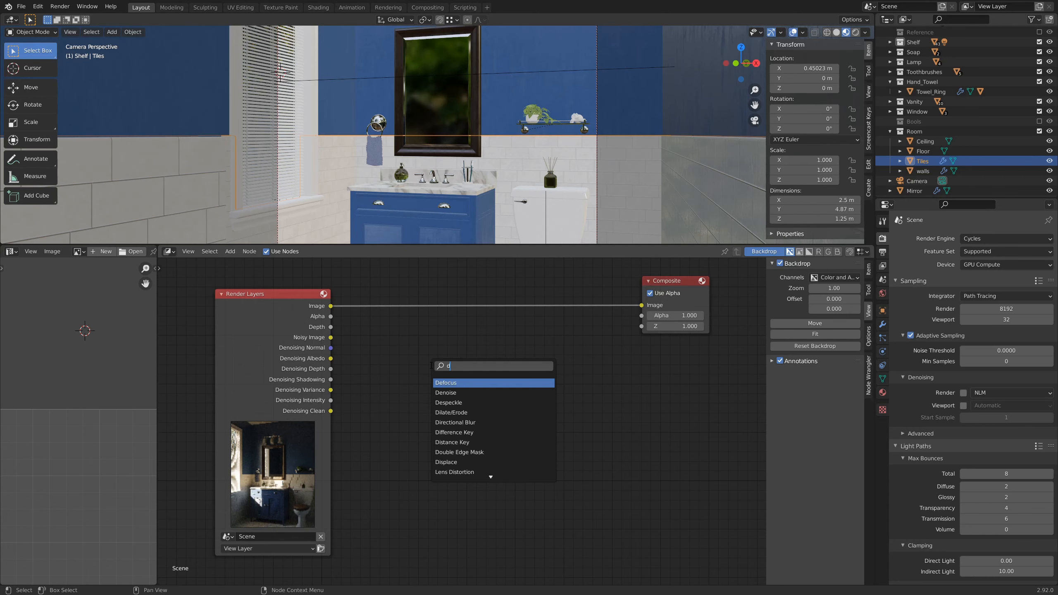
key("Return")
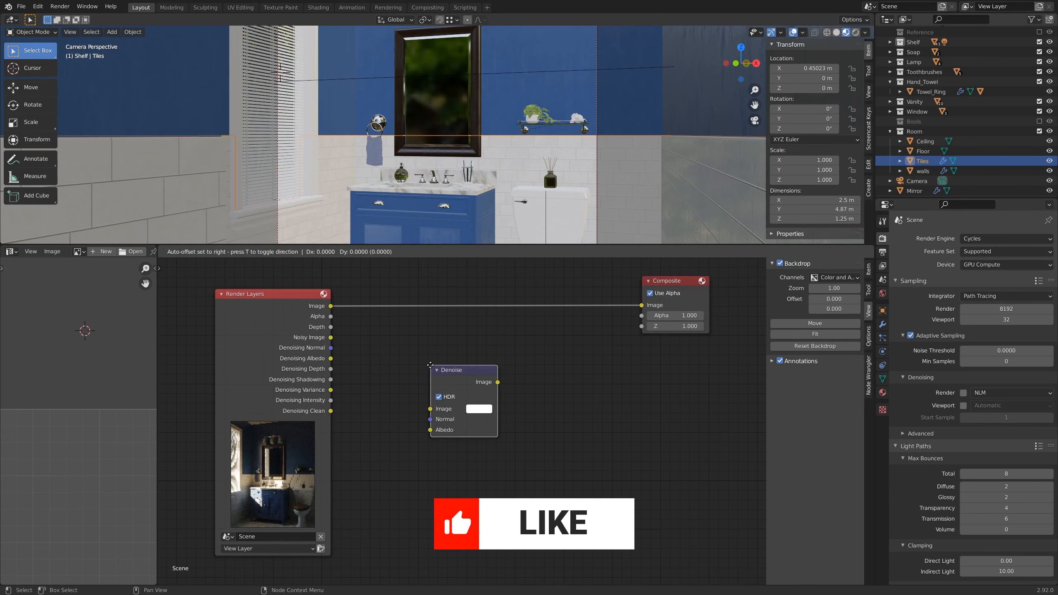
left_click(426, 304)
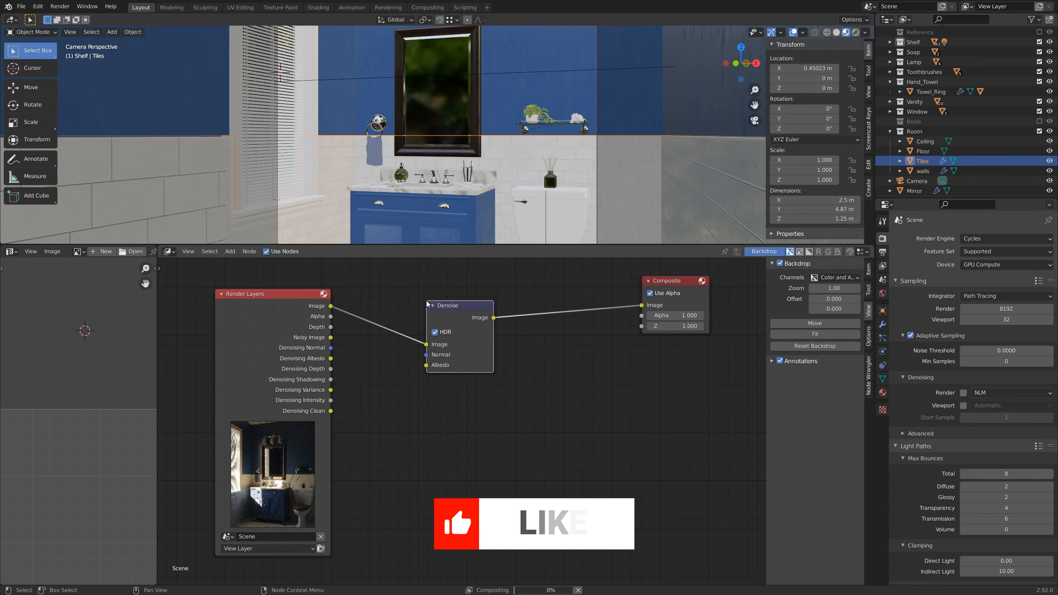
Step: Connect the Denoising Albedo and Denoising Normal outputs to the Denoise node's Albedo and Normal inputs
key("F11")
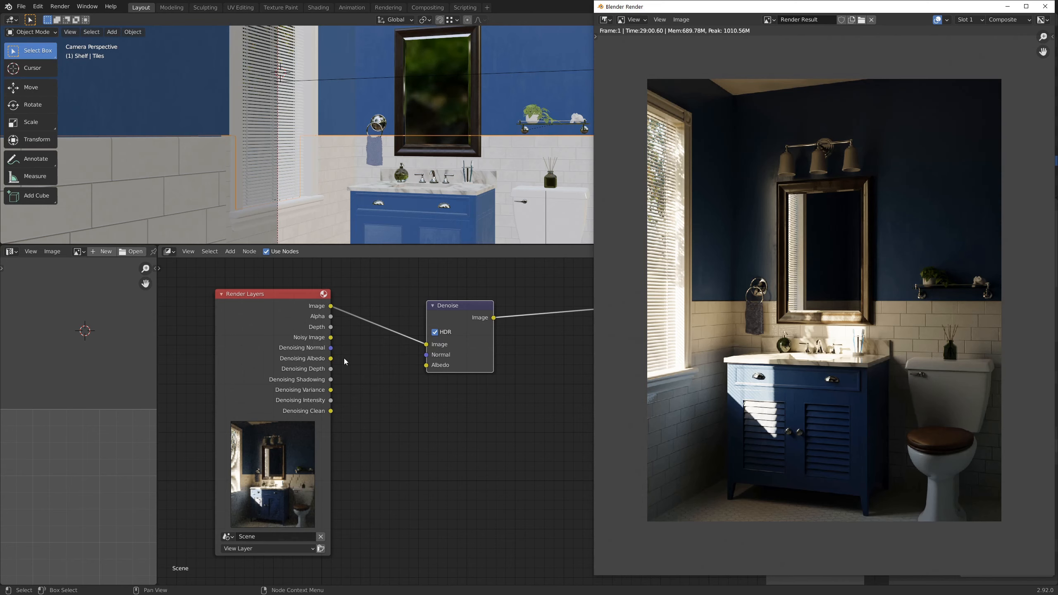
left_click_drag(331, 358, 433, 368)
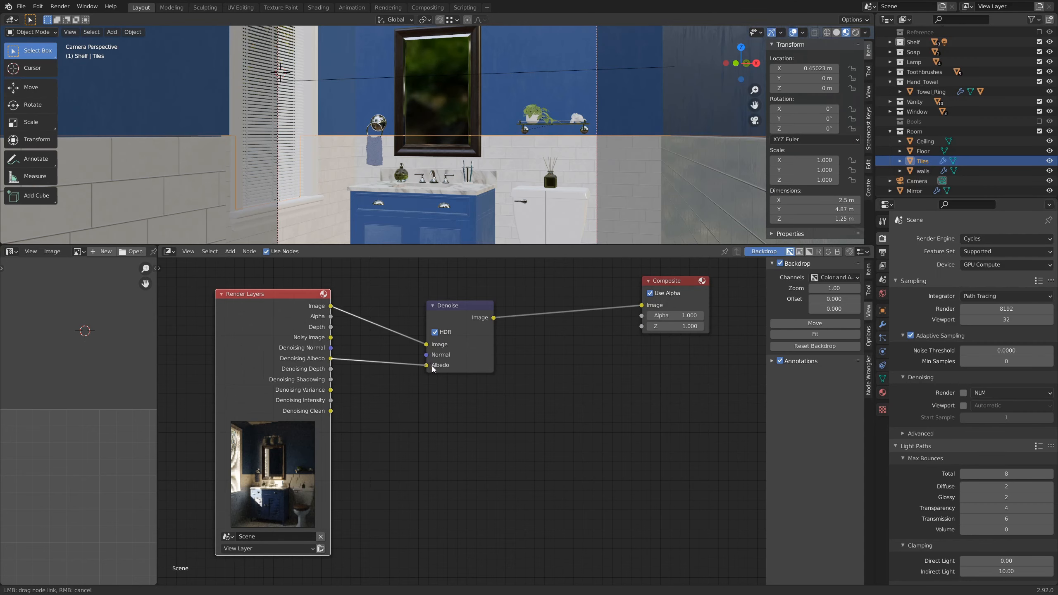
left_click_drag(331, 347, 435, 356)
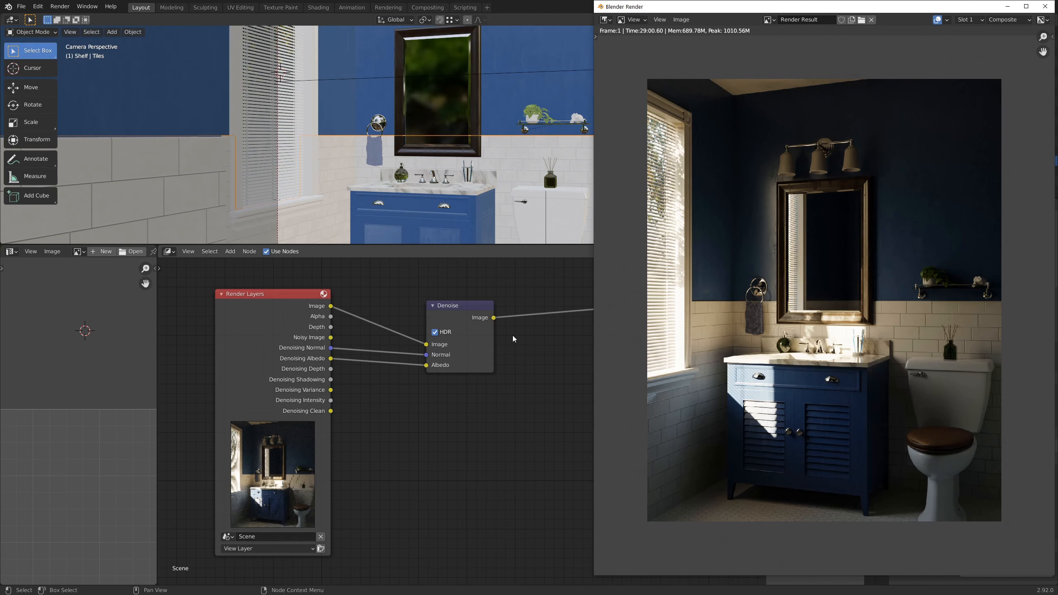
Step: Examine the denoised render result up close around the mirror, vanity, shelf and toilet
scroll(849, 267, "up", 3)
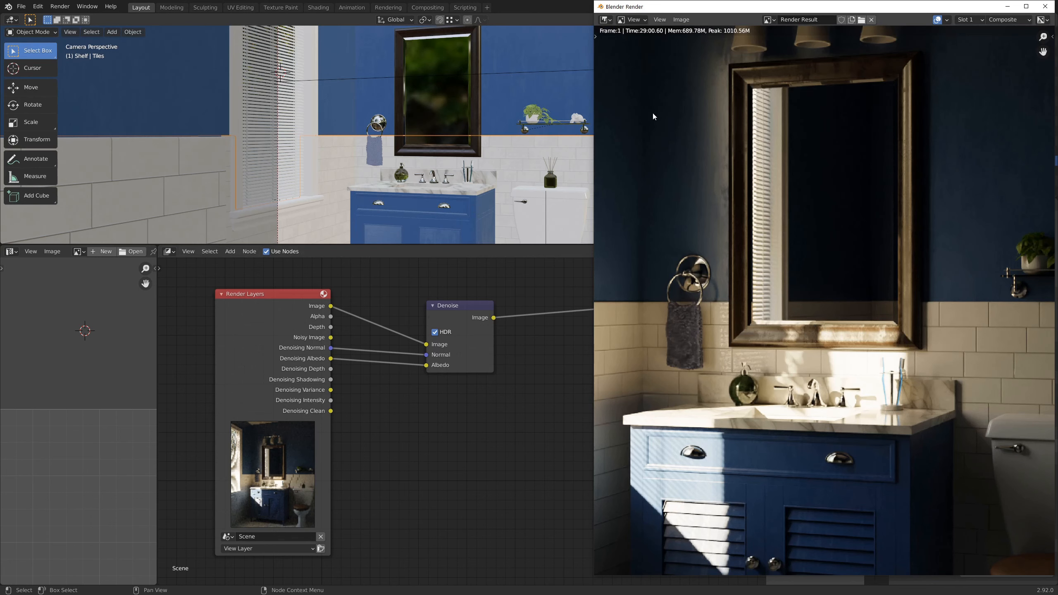
scroll(723, 128, "down", 3)
middle_click_drag(1012, 160, 891, 184)
middle_click_drag(859, 359, 874, 250)
scroll(874, 250, "down", 2)
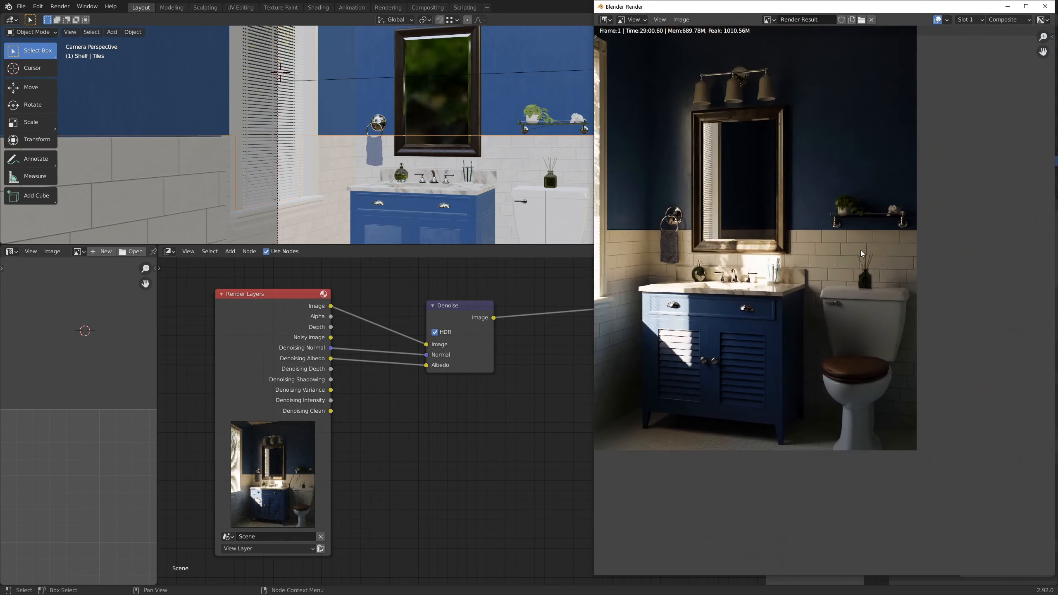
scroll(839, 303, "up", 2)
scroll(559, 358, "up", 1)
Step: Expand the Compositor over the 3D viewport and the empty image editor, and hide its sidebar
middle_click_drag(559, 359, 431, 428)
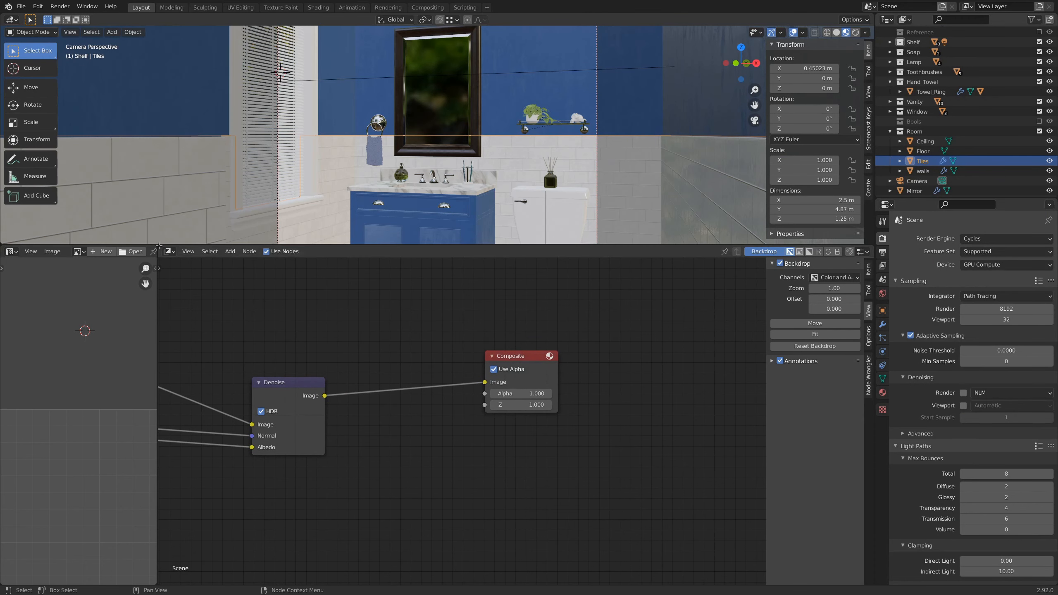
left_click_drag(158, 246, 10, 190)
middle_click_drag(303, 195, 397, 192)
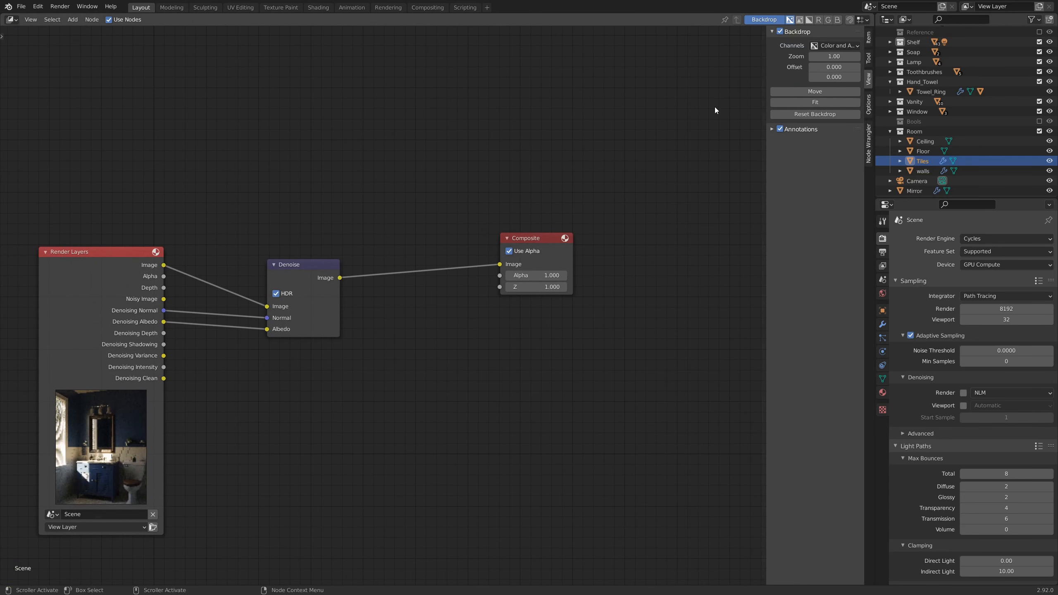
key("n")
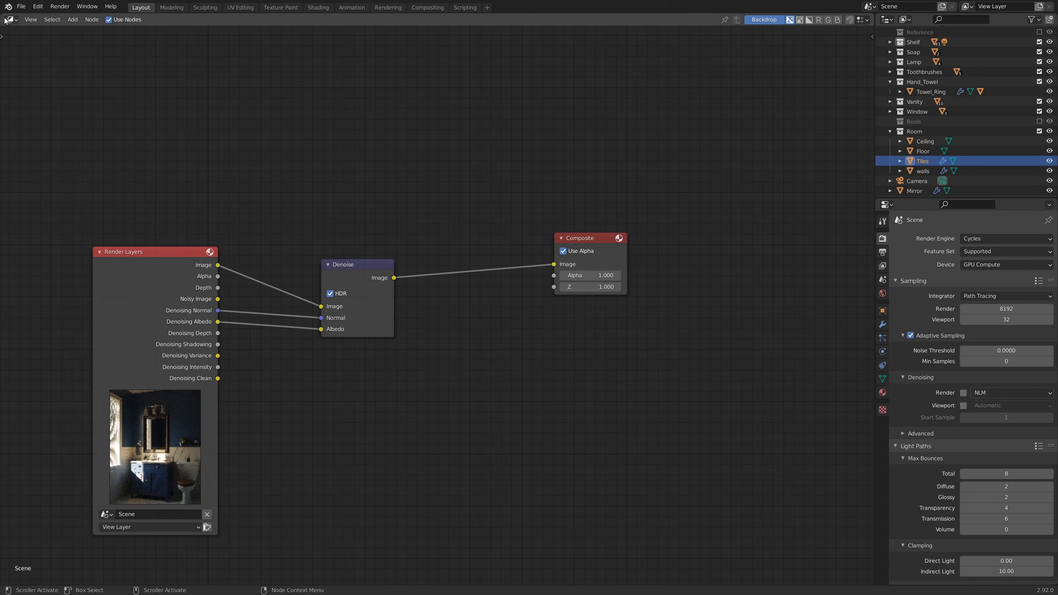
Step: Split the Compositor area vertically and make the new area an Image Editor showing the whole Render Result
left_click_drag(2, 28, 492, 71)
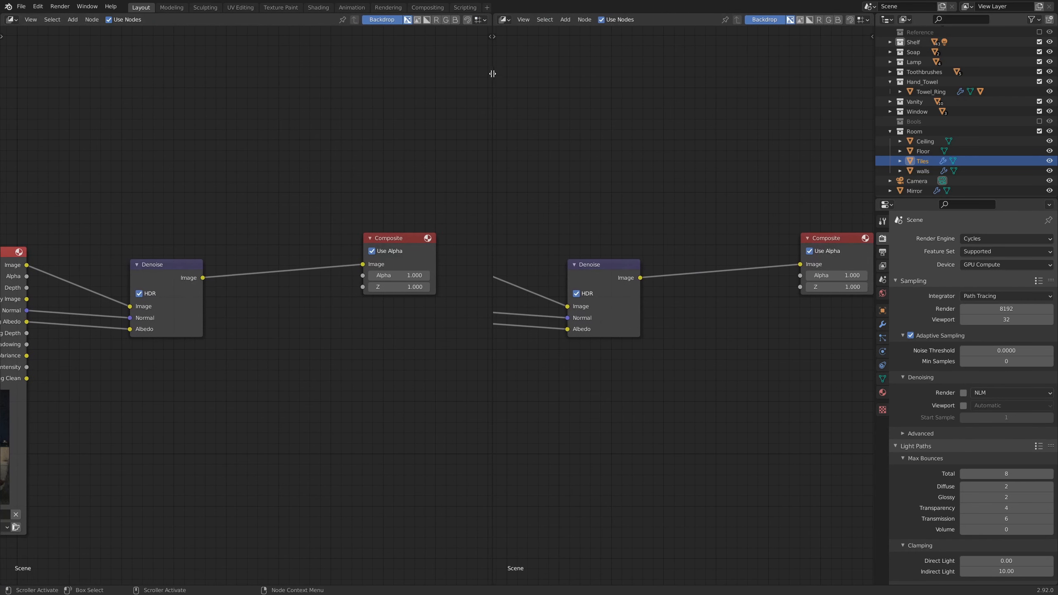
left_click(505, 20)
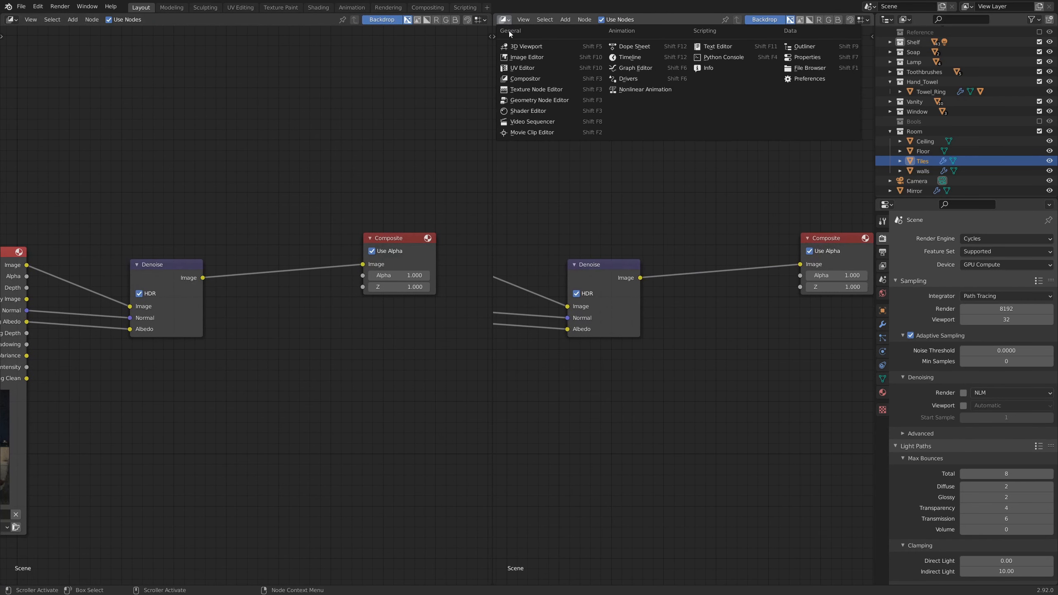
left_click(517, 58)
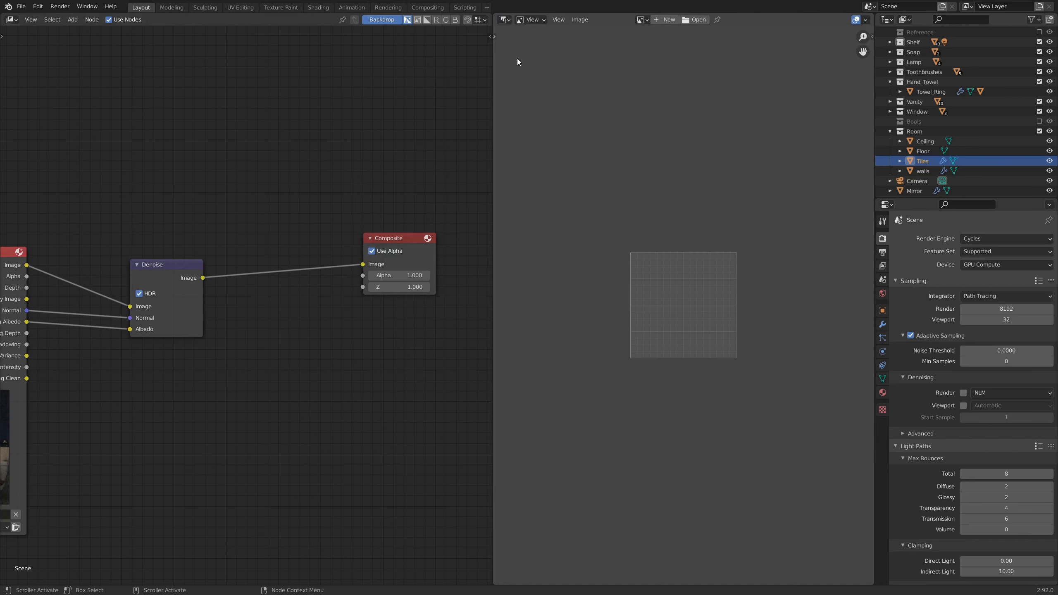
left_click(643, 19)
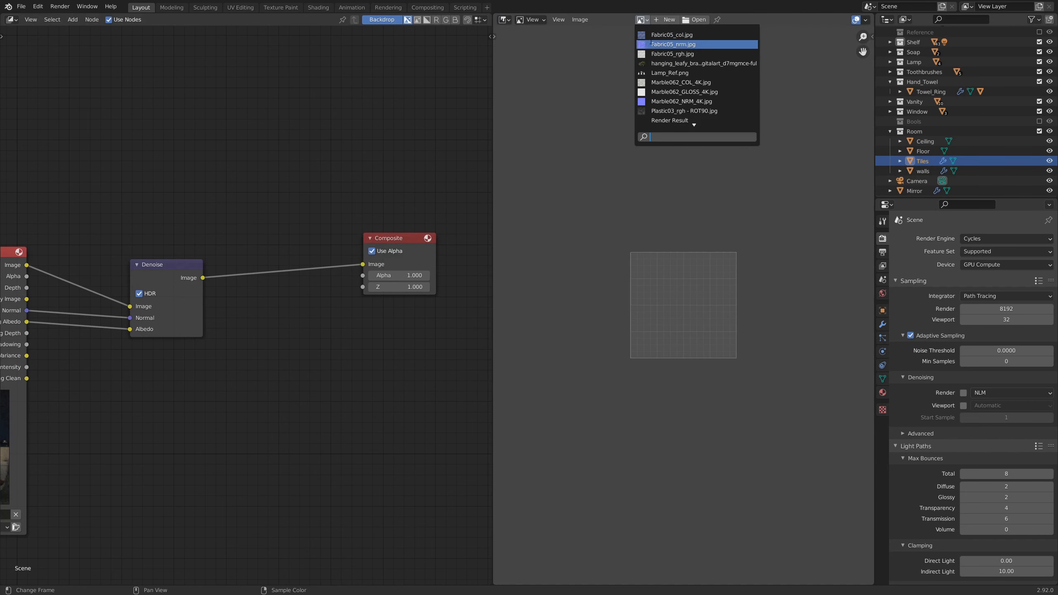
left_click(657, 119)
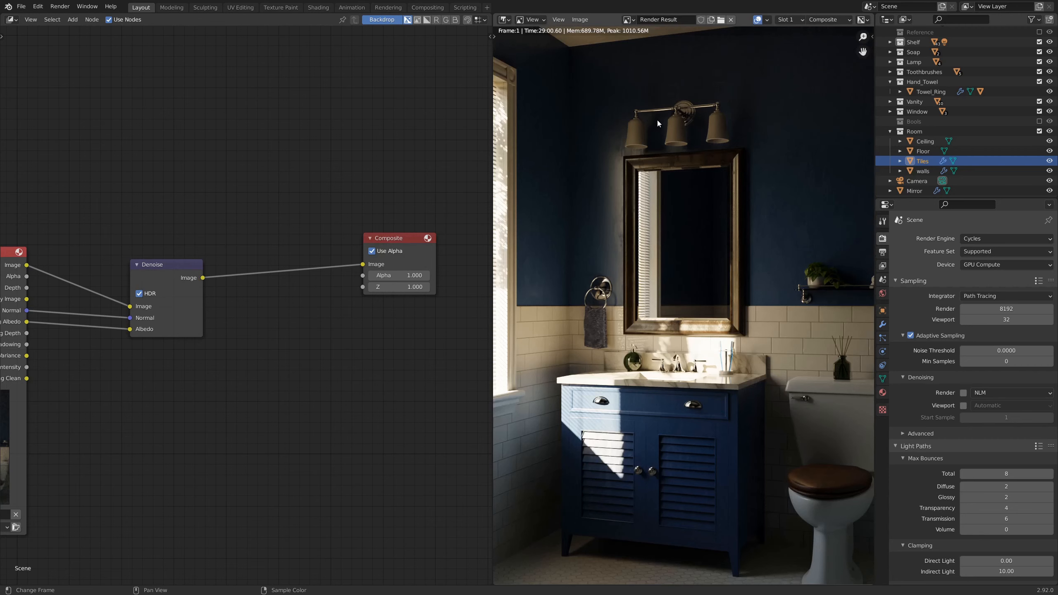
key("Home")
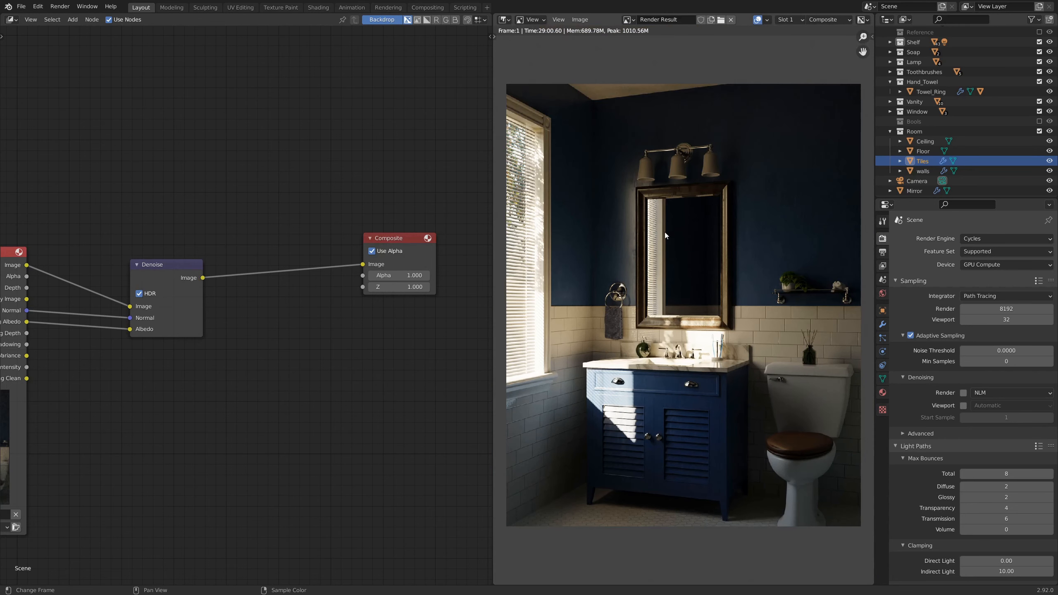
Step: Bypass the Denoise node with a direct Render Layers Image link to Composite, and reconnect the Denoise output for comparison
middle_click_drag(290, 401, 360, 399)
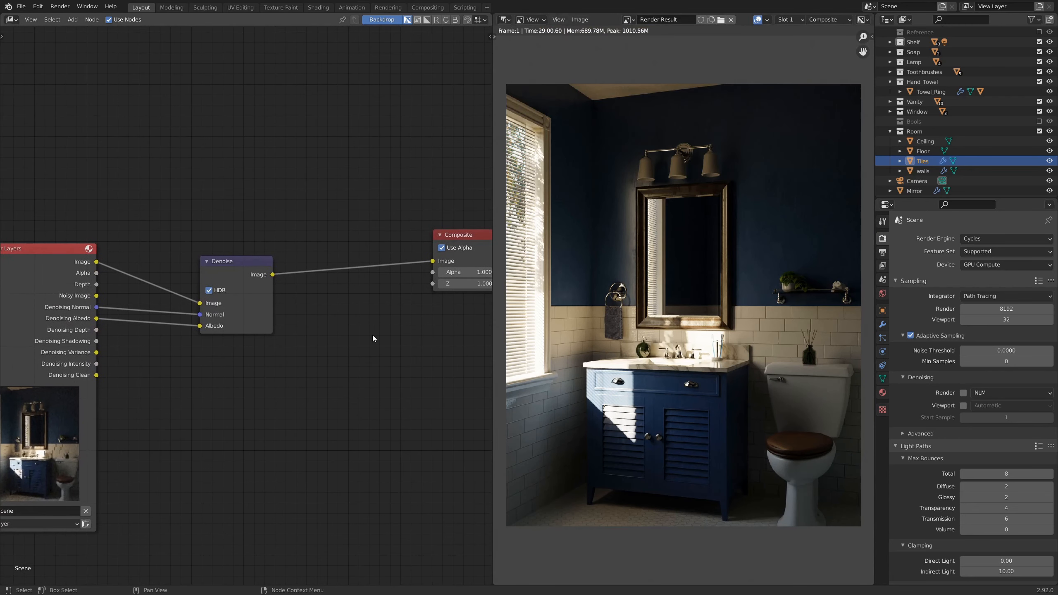
middle_click_drag(381, 321, 348, 330)
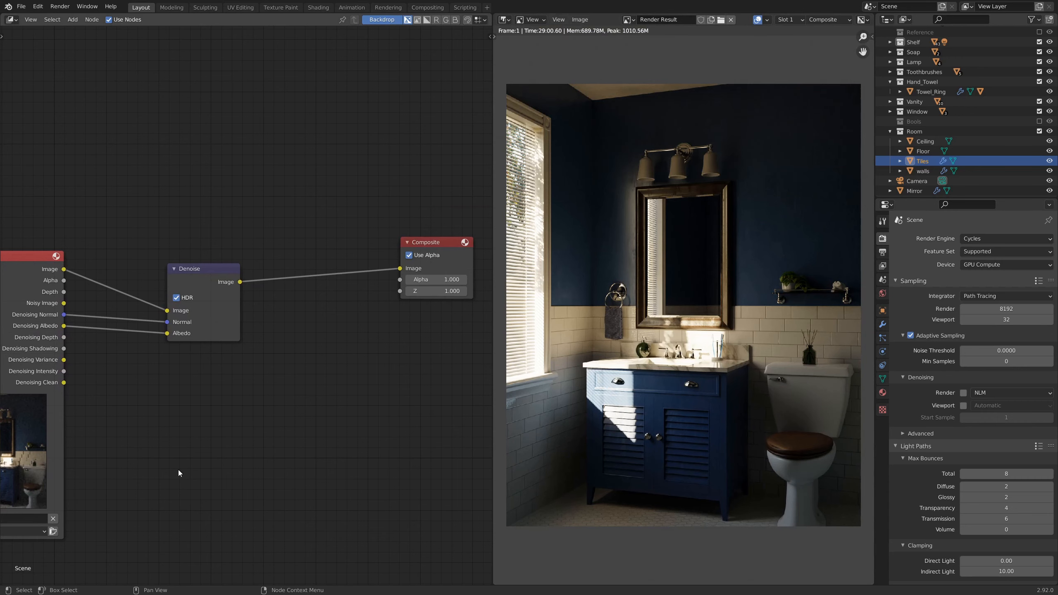
middle_click_drag(296, 403, 319, 327)
scroll(245, 308, "down", 1)
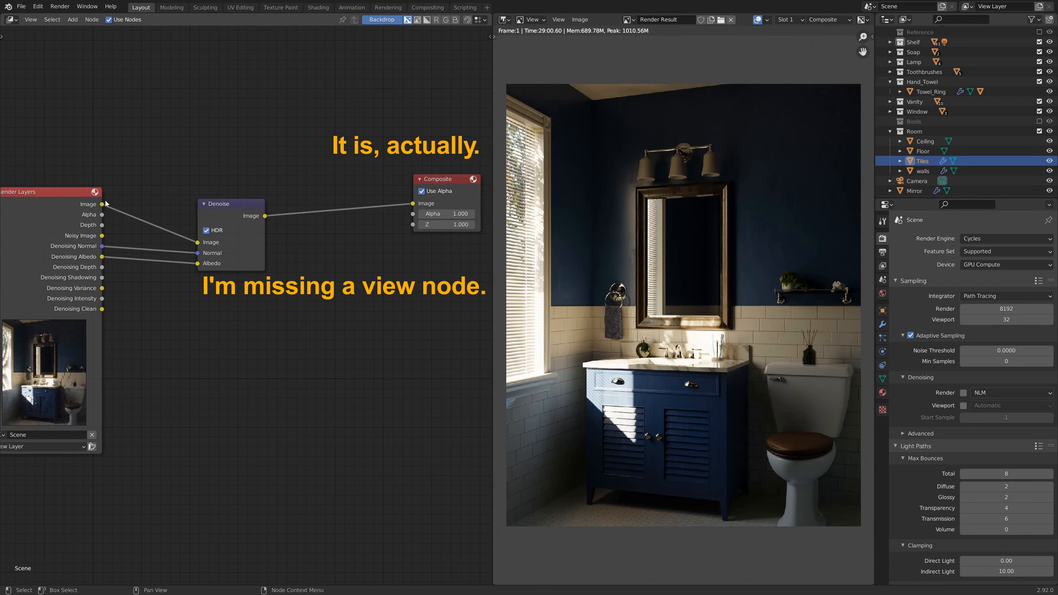
left_click_drag(101, 203, 409, 205)
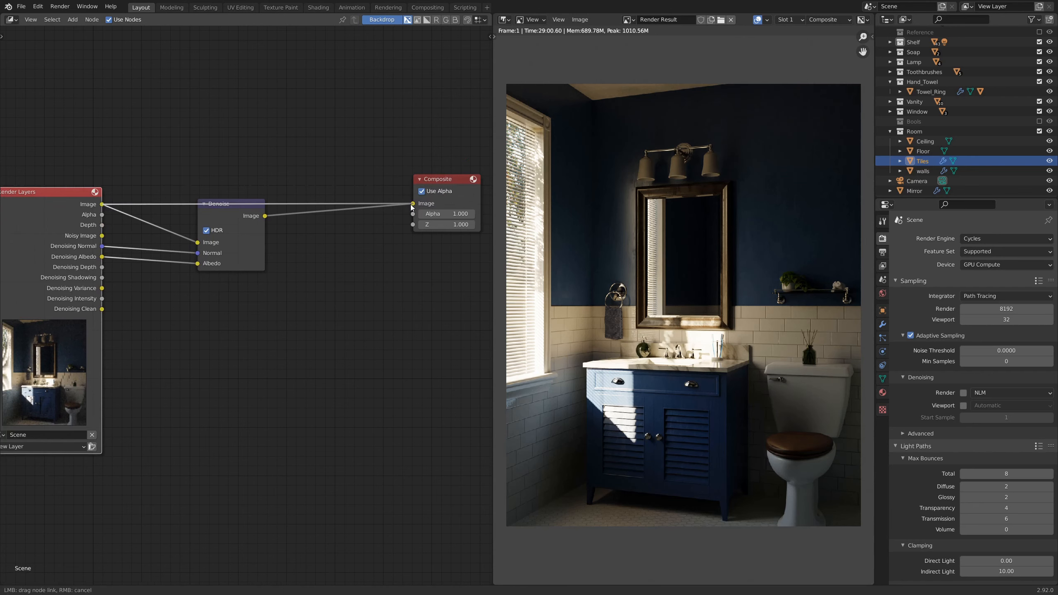
left_click_drag(410, 204, 410, 204)
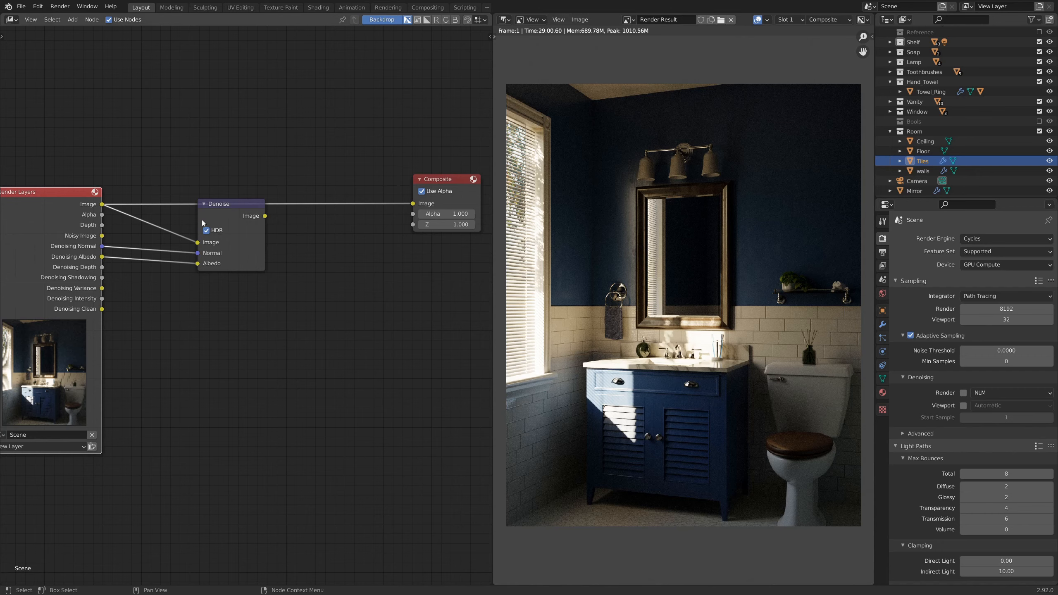
left_click_drag(265, 216, 412, 207)
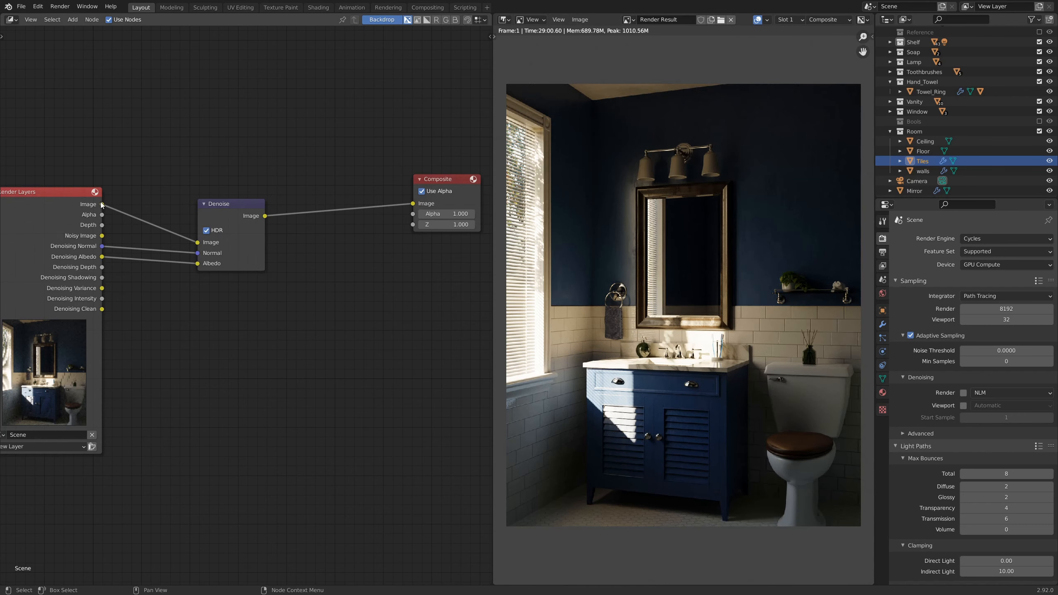
Step: Route the Render Layers Image directly to Composite past the lowered Denoise node, and open the image save dialog without saving
left_click_drag(103, 203, 413, 203)
left_click_drag(231, 207, 231, 241)
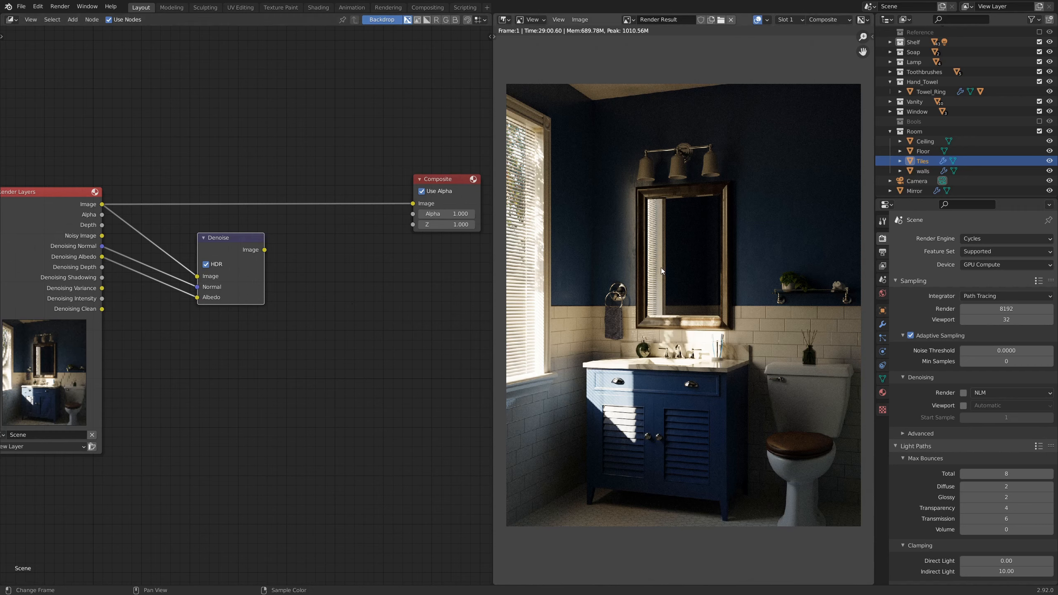
key("shift+alt+s")
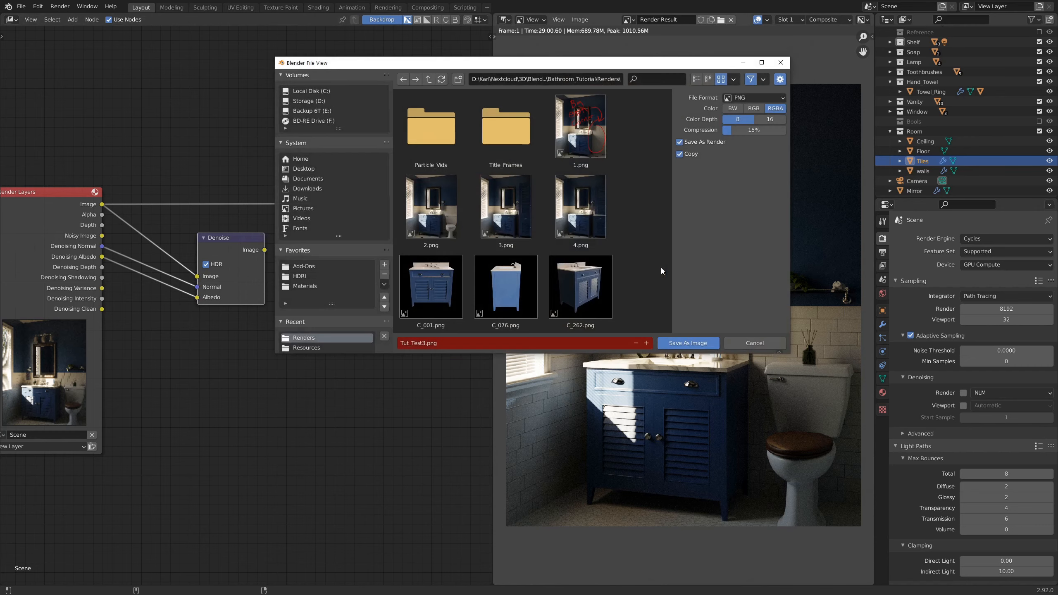
left_click(731, 342)
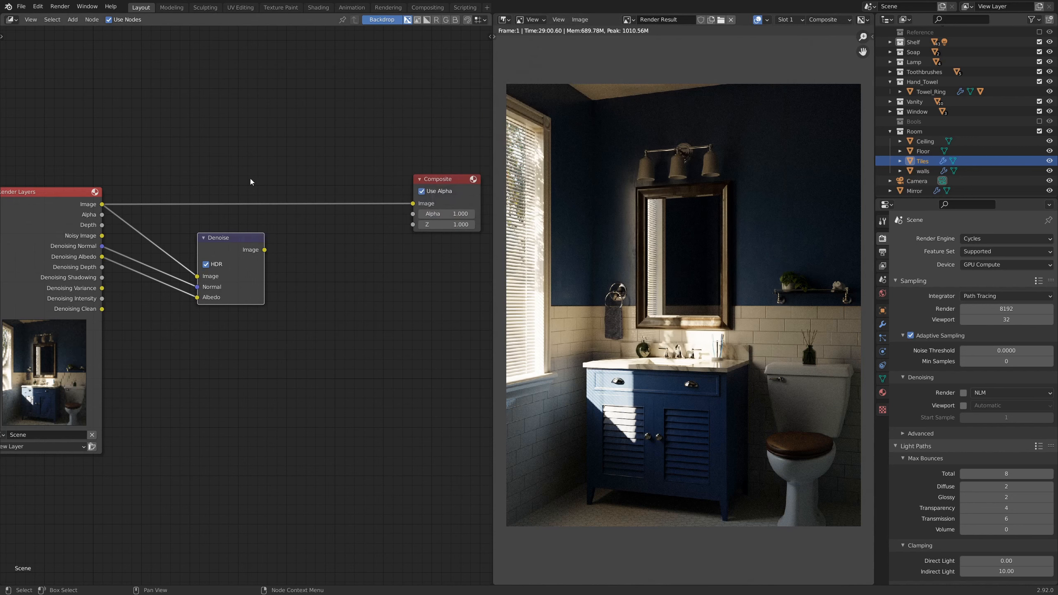
Step: Link the Denoise node's Image output back to the Composite node's Image input
left_click_drag(265, 250, 417, 208)
scroll(426, 212, "down", 1)
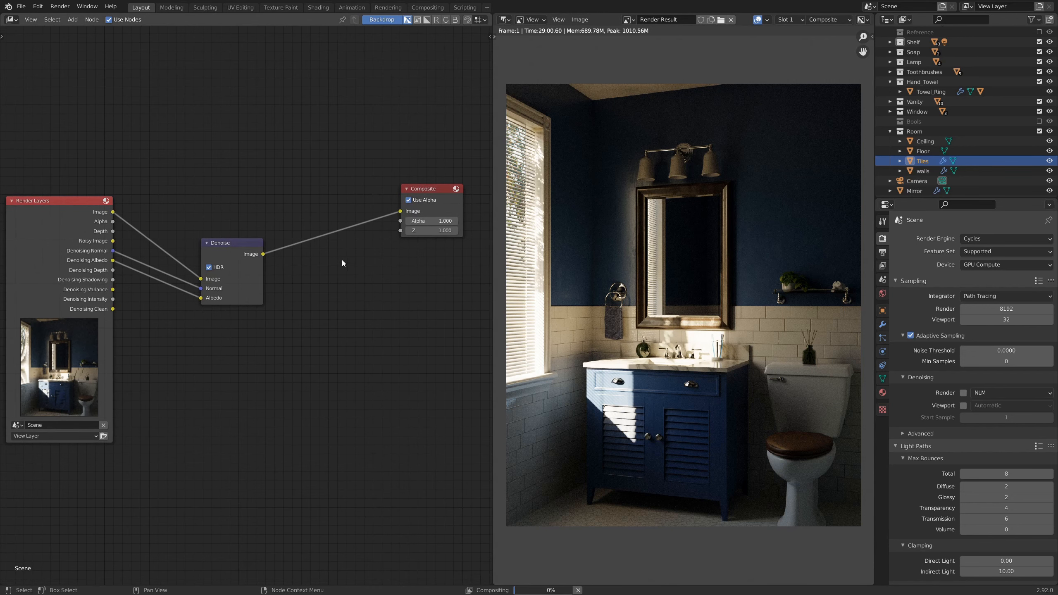